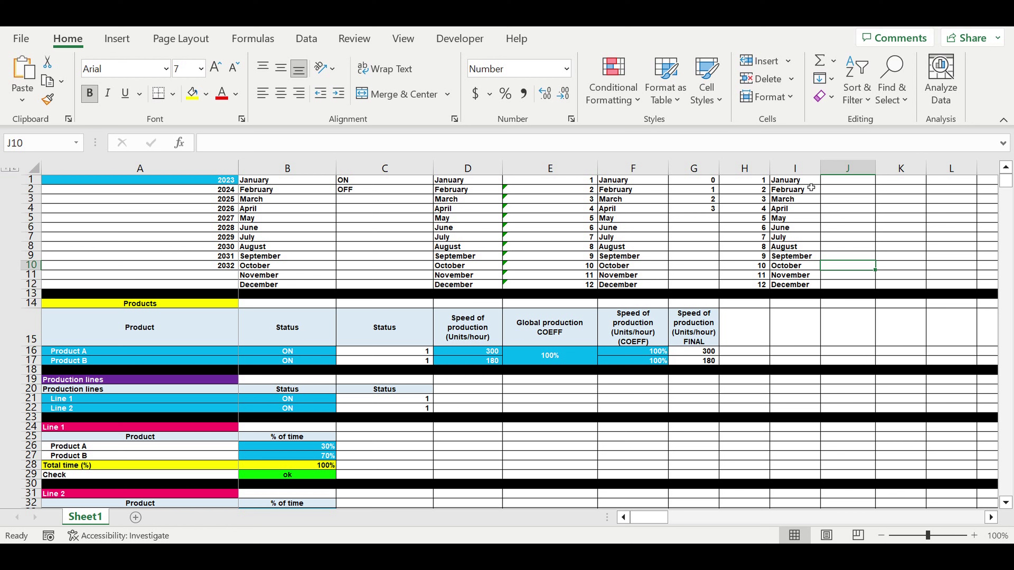
Step: Examine the blue input cells for the starting year and the Products table, including status options, production speeds and coefficients
left_click(563, 332)
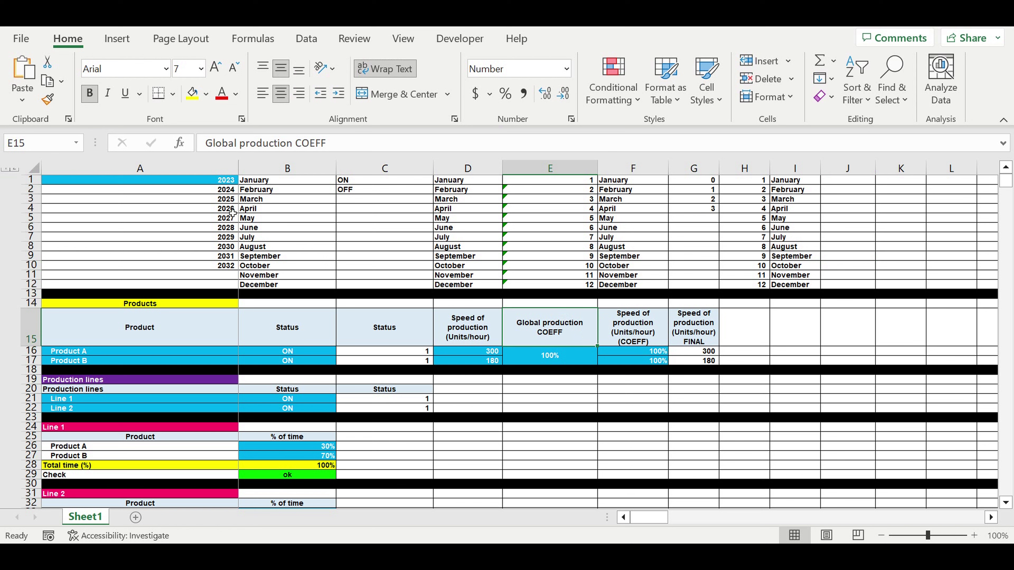
left_click(210, 183)
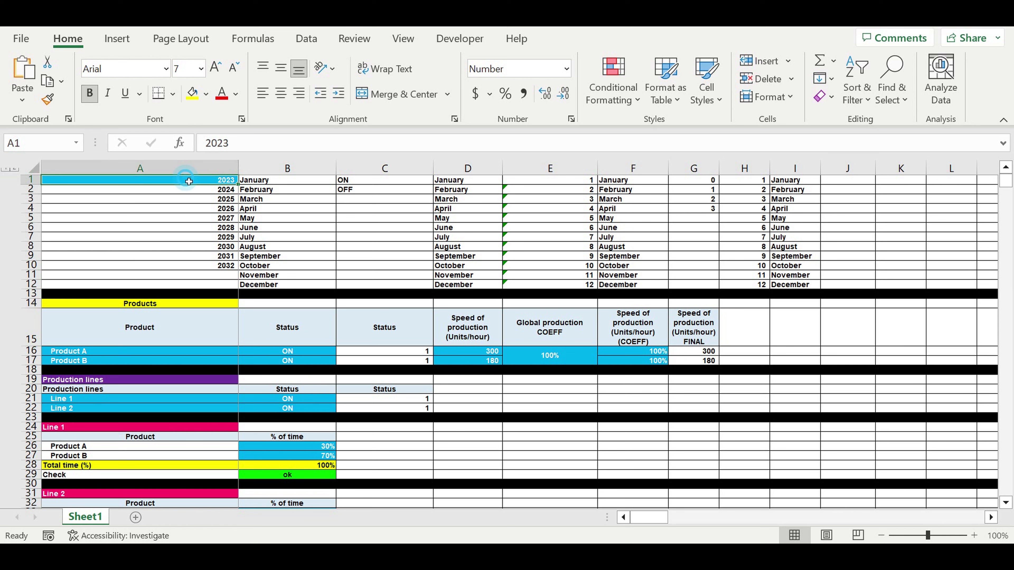
left_click_drag(232, 351, 266, 365)
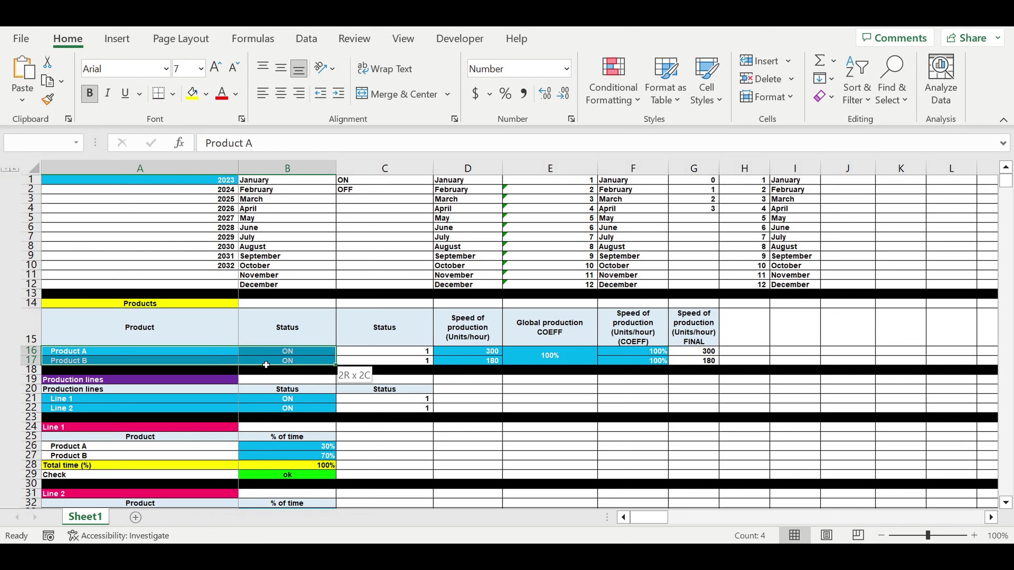
left_click_drag(479, 352, 635, 368)
left_click(477, 428)
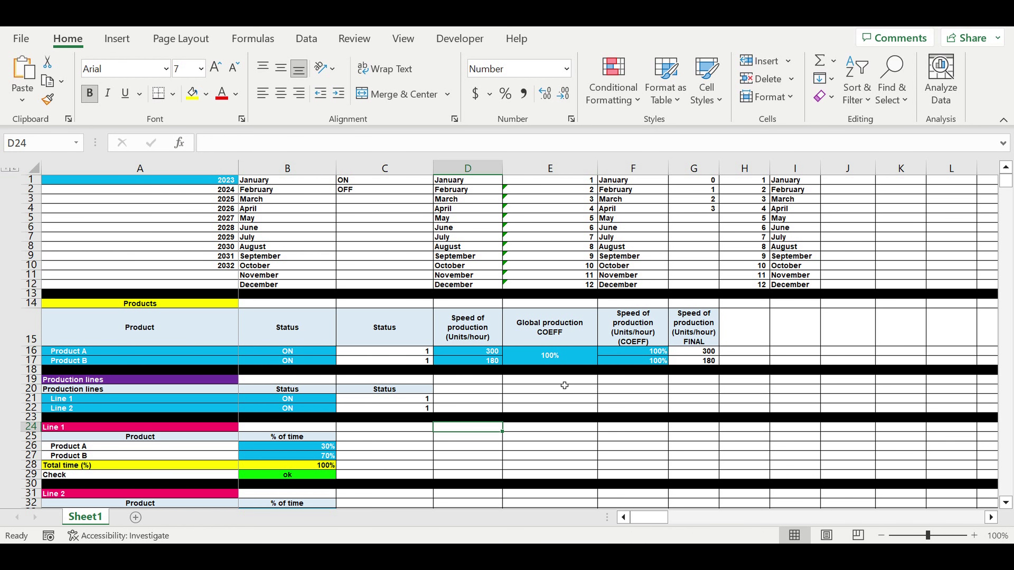
left_click(585, 362)
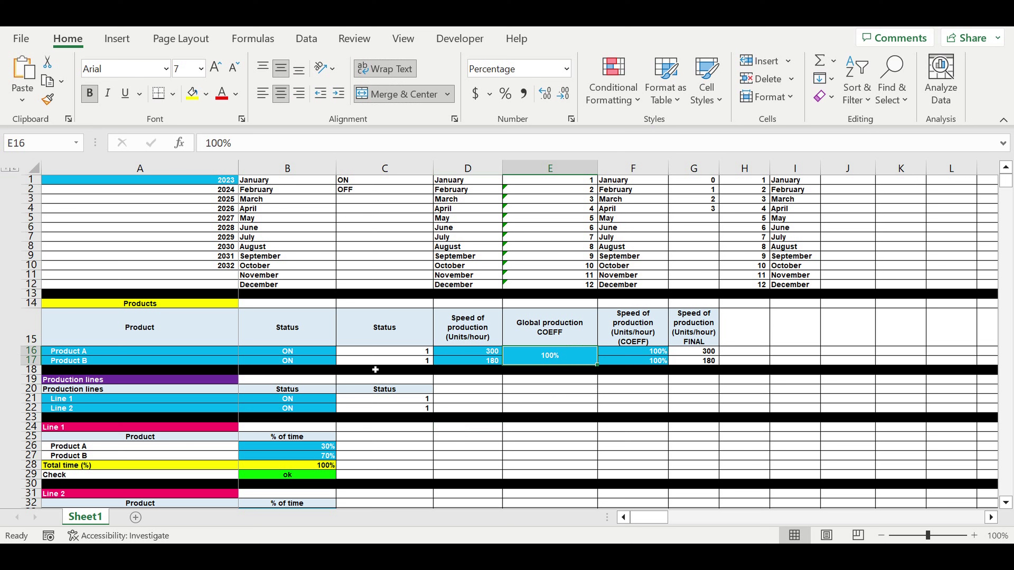
left_click_drag(93, 354, 91, 362)
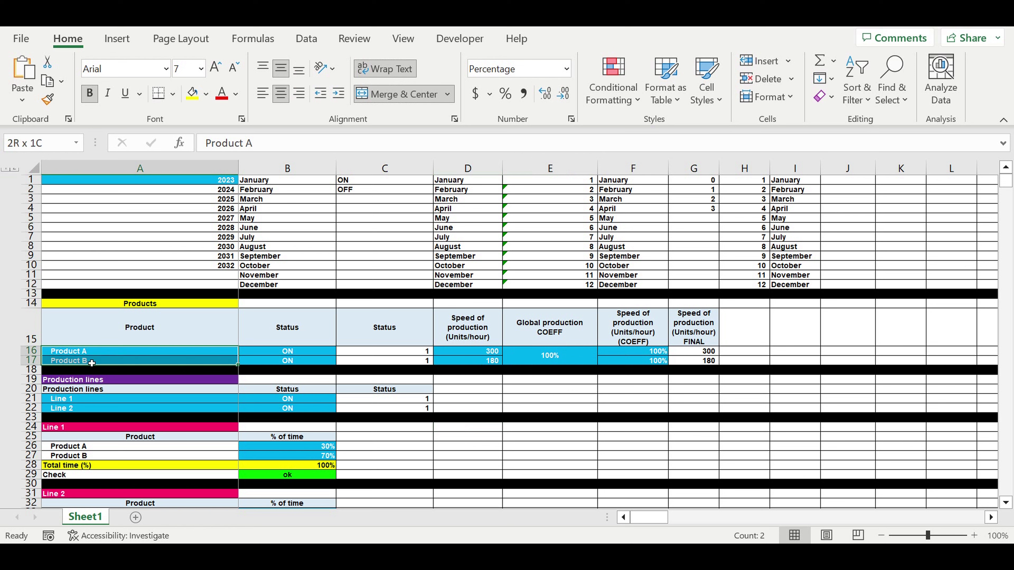
left_click_drag(291, 354, 290, 362)
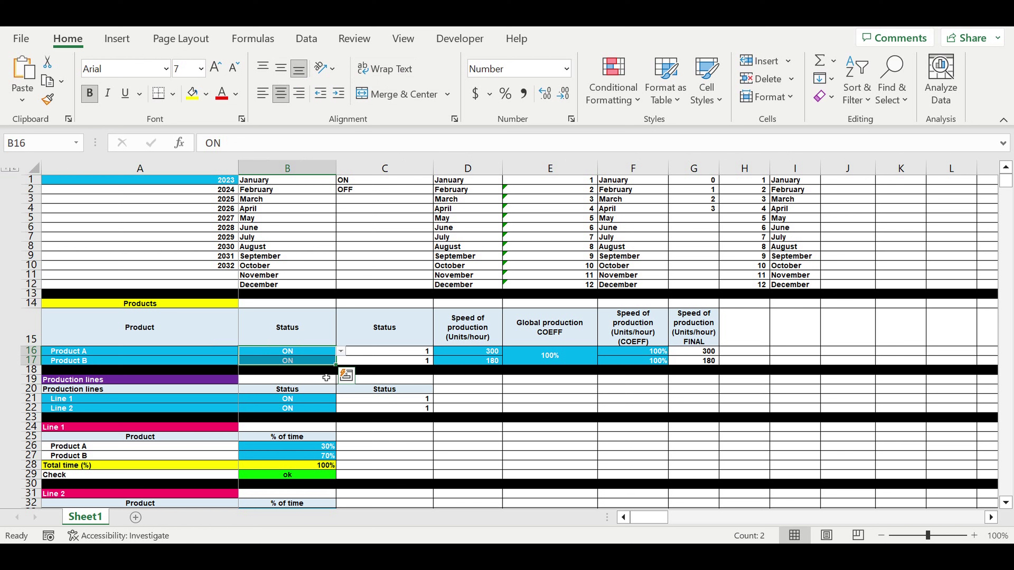
left_click(341, 352)
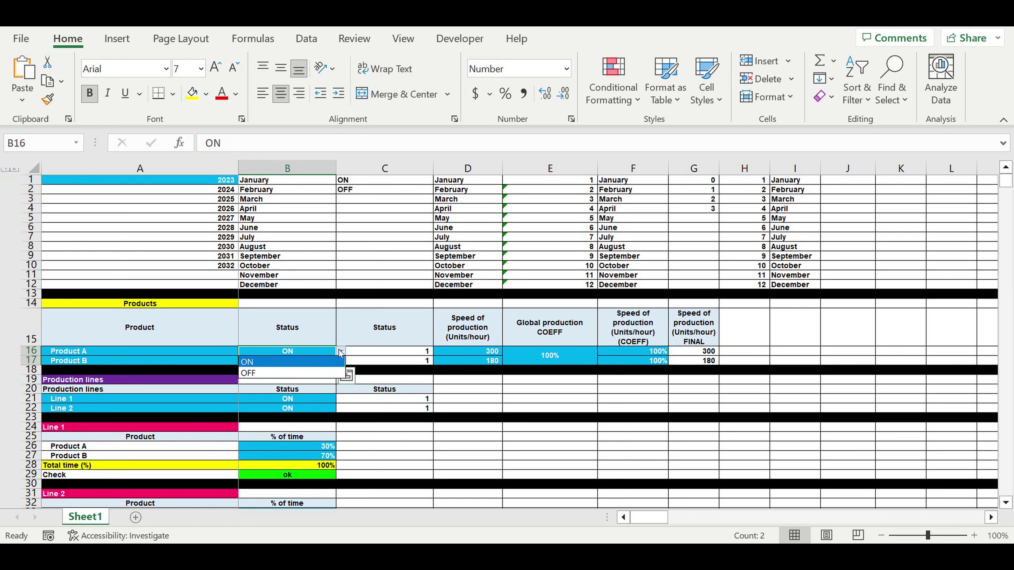
left_click(442, 413)
left_click_drag(482, 354, 529, 362)
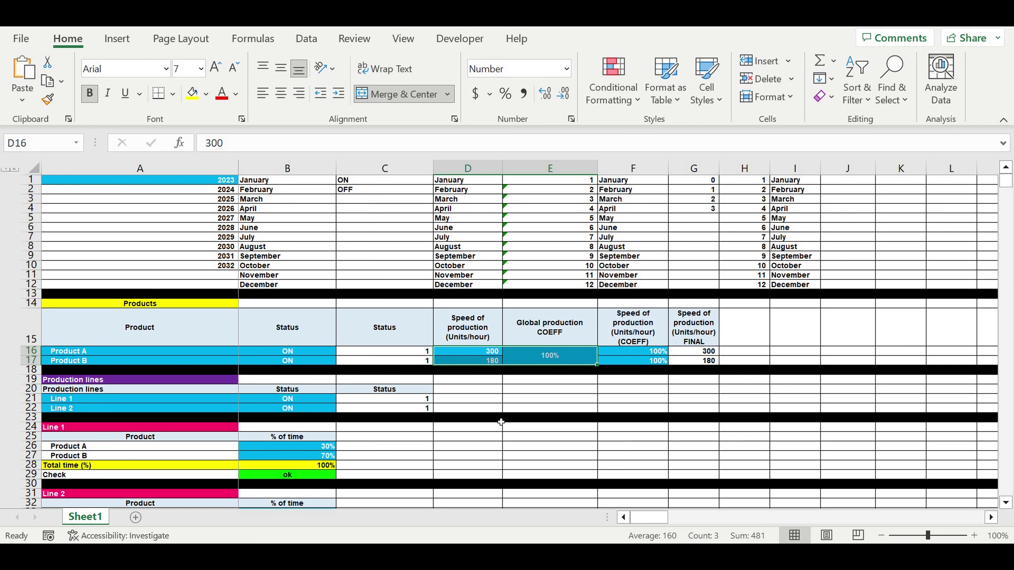
left_click_drag(578, 357, 625, 363)
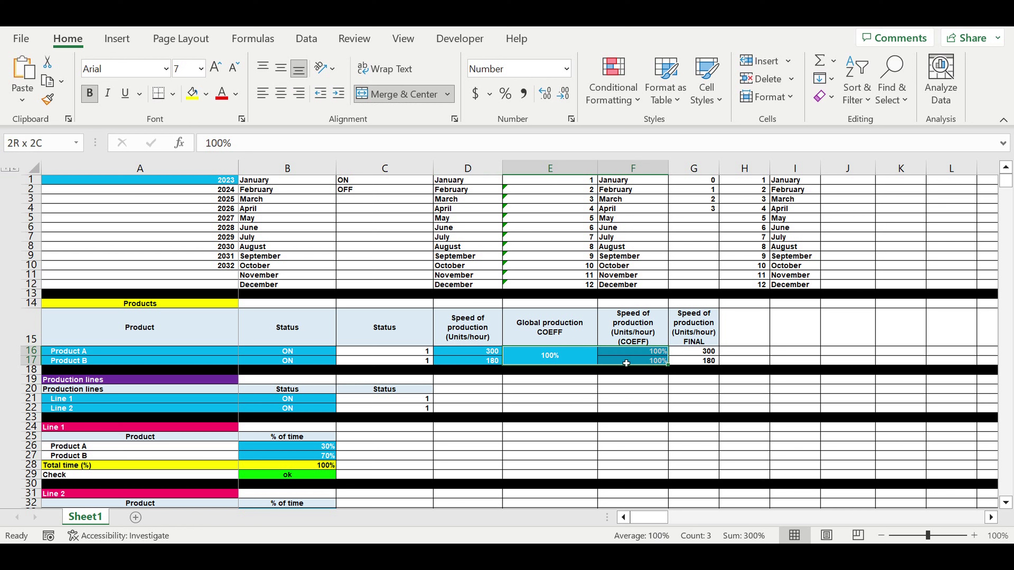
left_click_drag(625, 363, 627, 363)
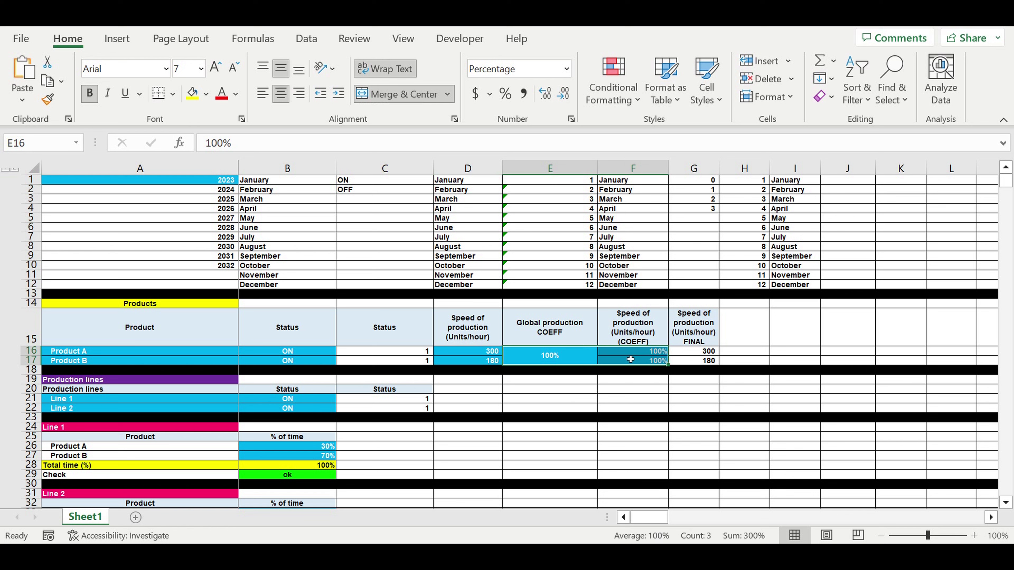
Step: Examine the production line names and status options, Line 1's product time shares, and the operating activity year and month
left_click_drag(175, 402, 180, 409)
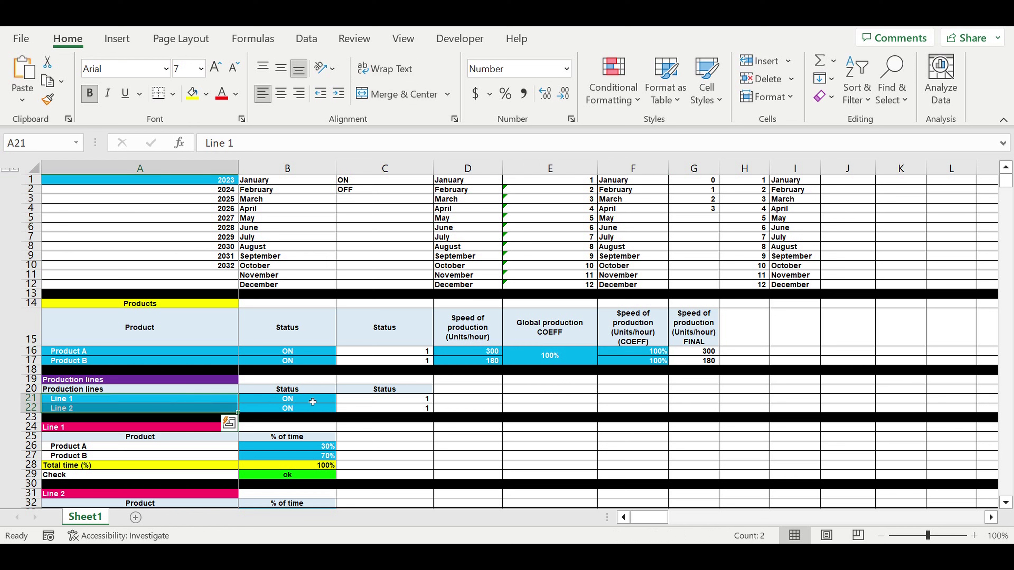
left_click(312, 402)
left_click(341, 398)
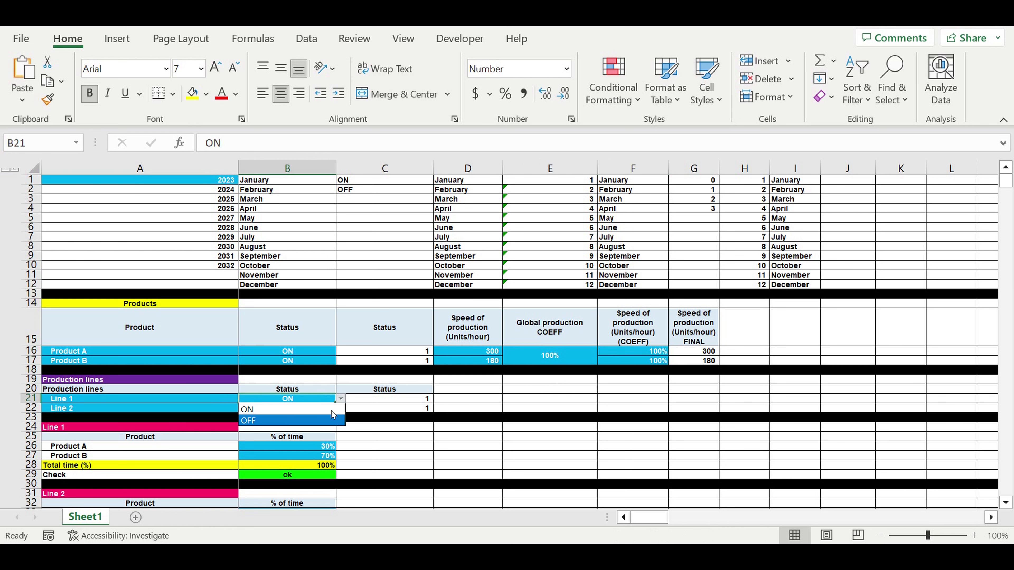
left_click(466, 450)
scroll(475, 443, "down", 3)
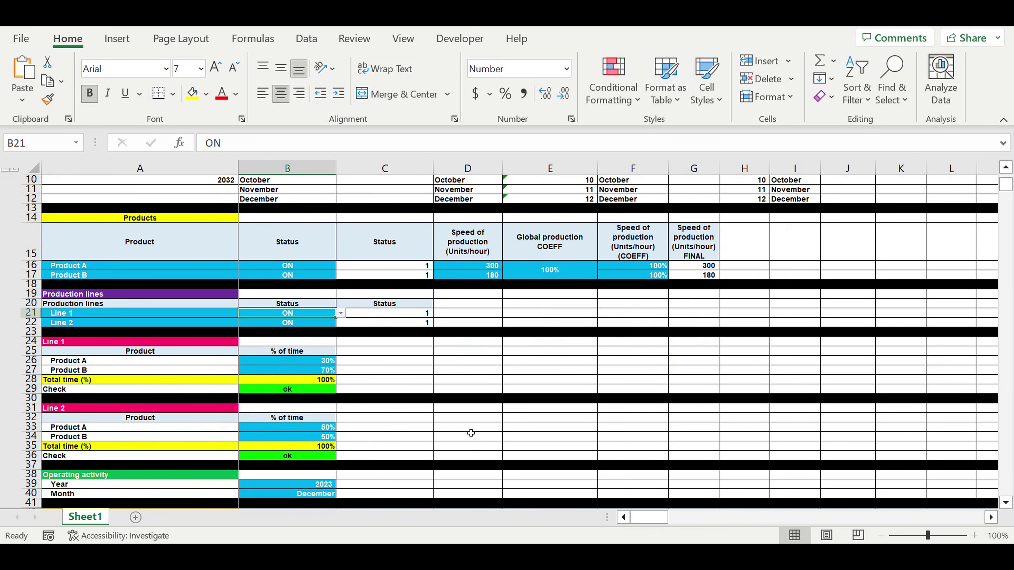
left_click(222, 345)
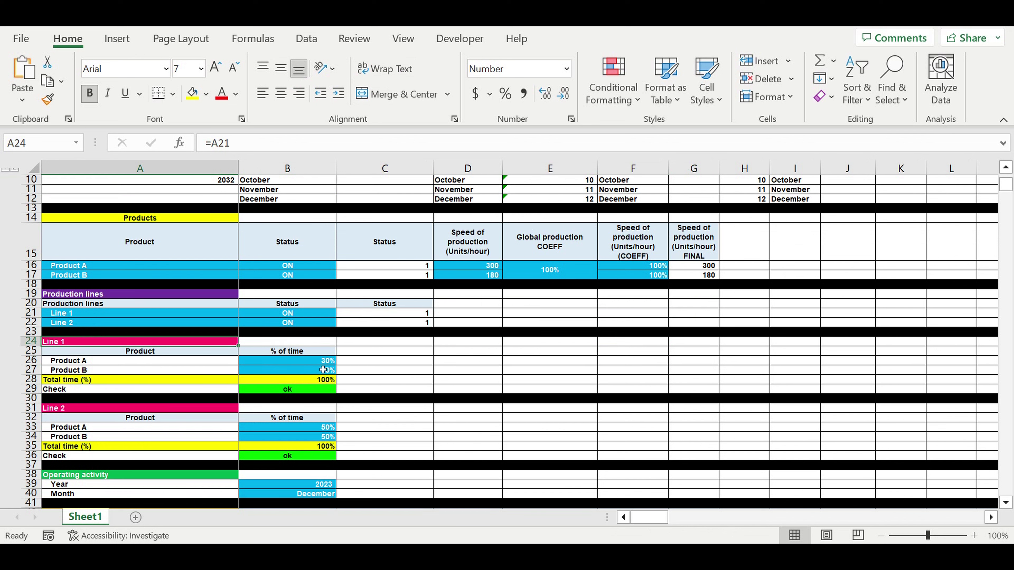
left_click_drag(315, 362, 315, 371)
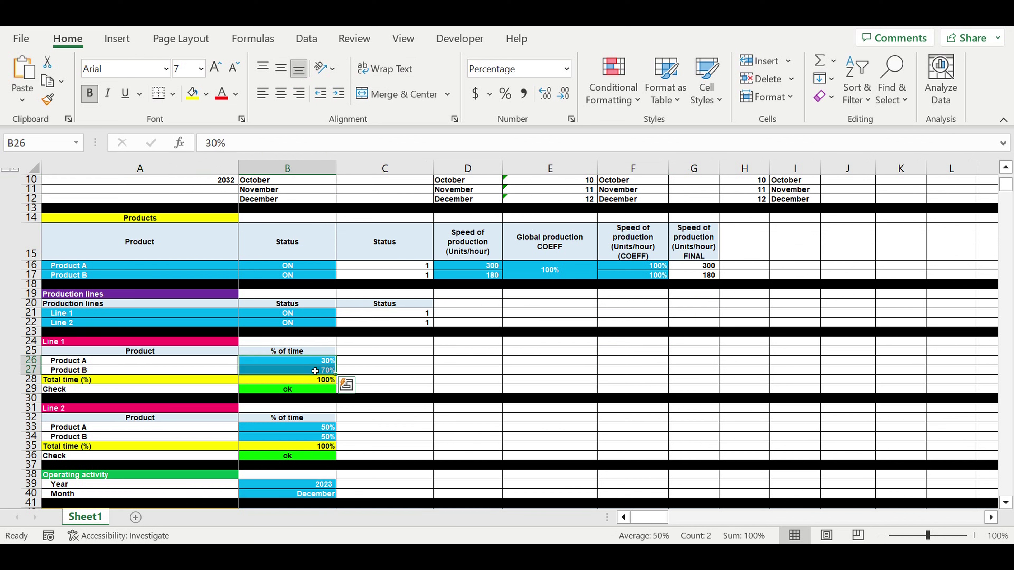
left_click(85, 364)
mouse_move(313, 360)
left_mouse_down()
mouse_move(315, 375)
mouse_move(305, 352)
left_mouse_up()
scroll(339, 399, "down", 4)
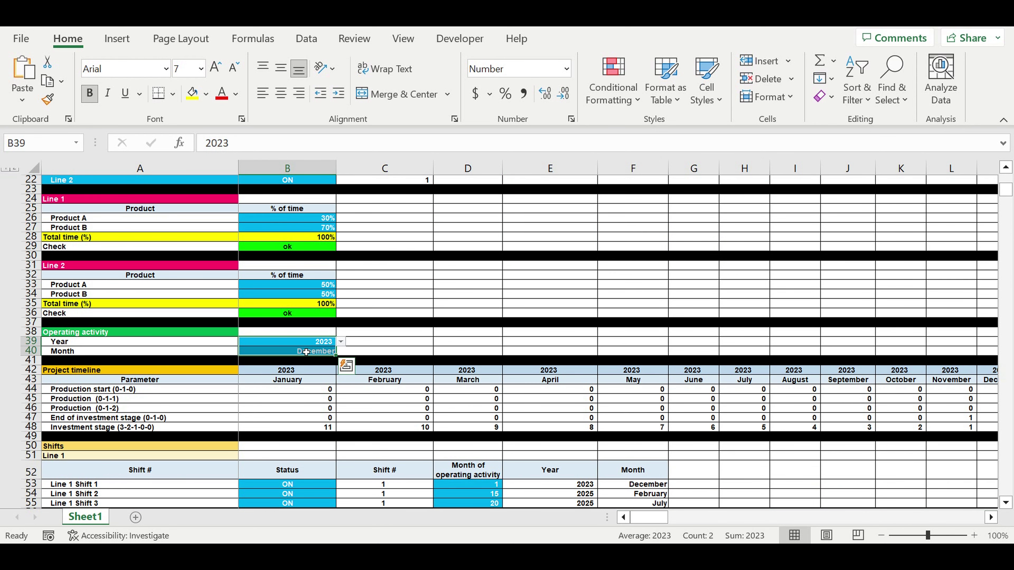
scroll(311, 336, "down", 5)
scroll(312, 337, "down", 2)
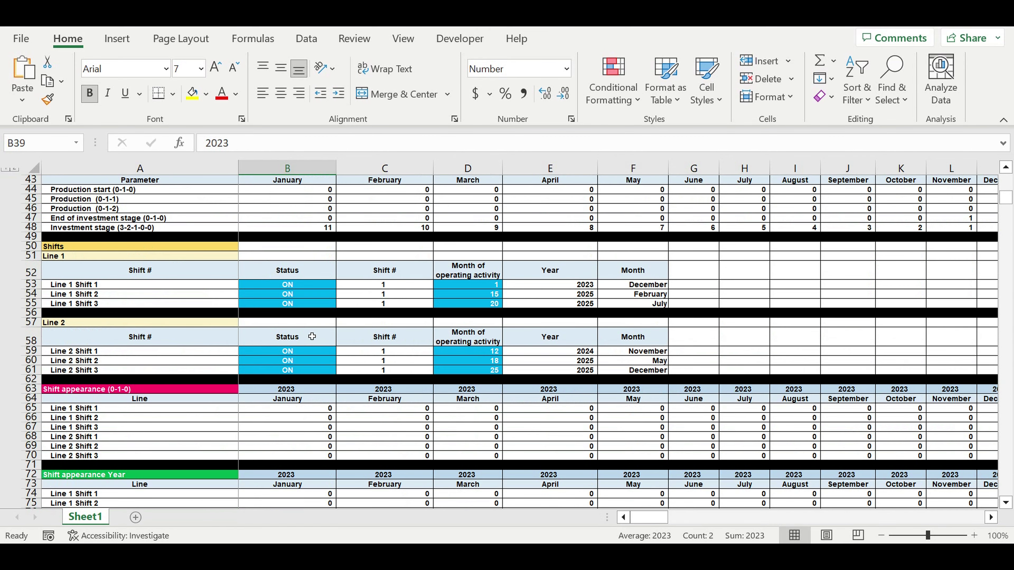
Step: Examine the shift status options for both lines and the months of operating activity for the Line 1 shifts
left_click(60, 258)
left_click_drag(307, 286, 304, 313)
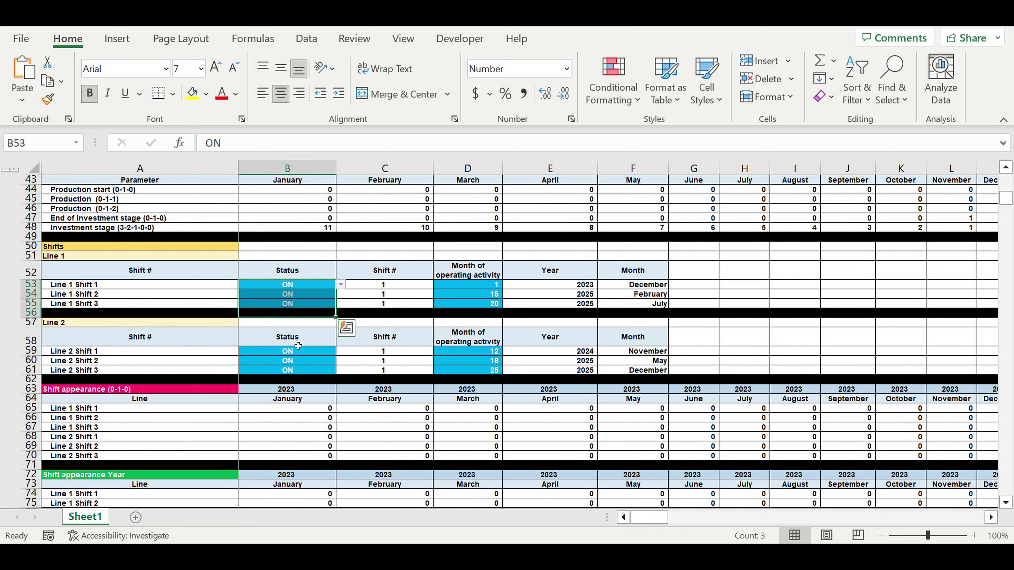
left_click(299, 352)
left_click(340, 351)
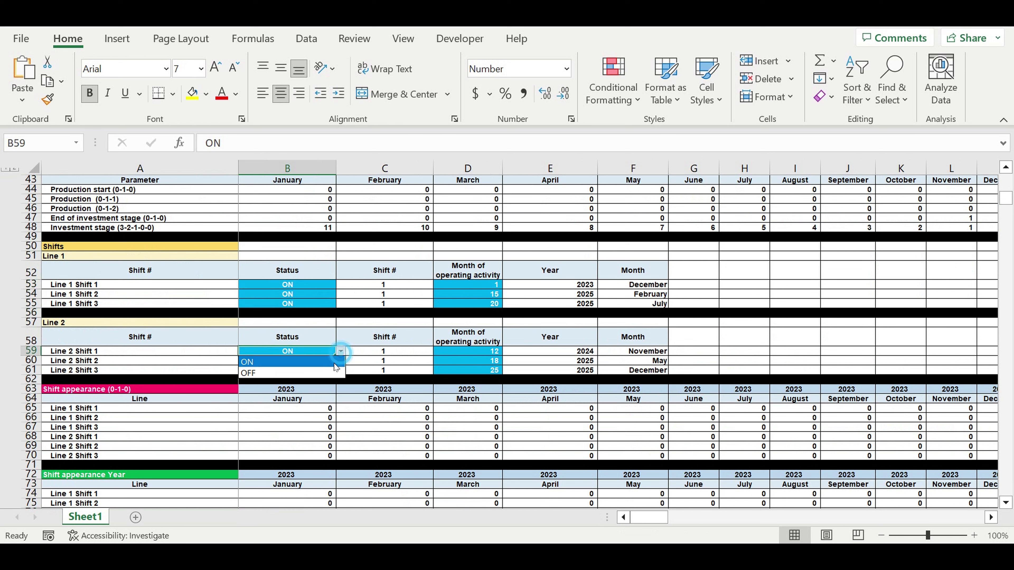
left_click(319, 362)
left_click(474, 290)
left_click_drag(474, 291, 474, 306)
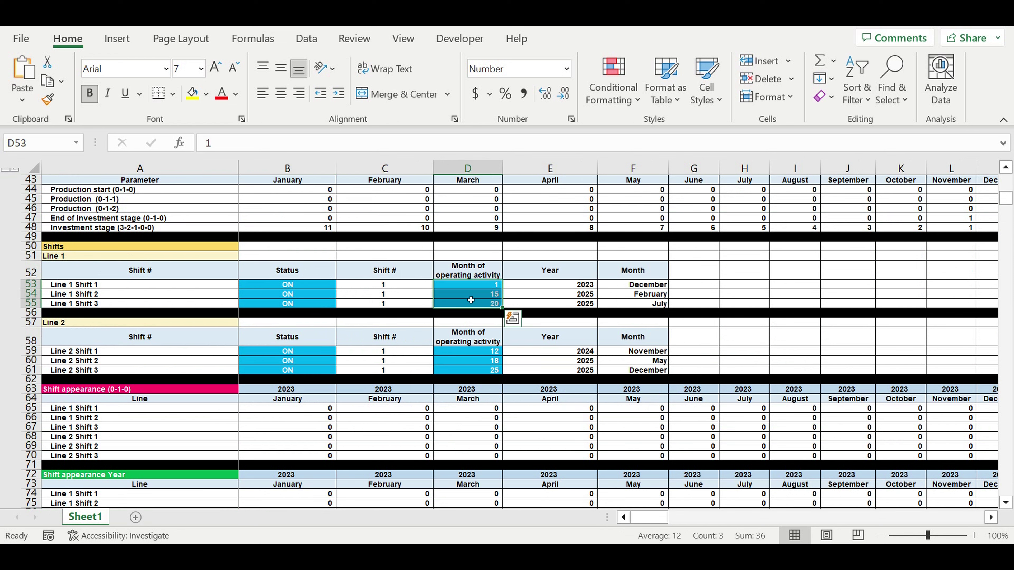
Step: Set the month of operating activity for Line 1 Shift 2 to 20 and check its calculated start month
left_click(484, 286)
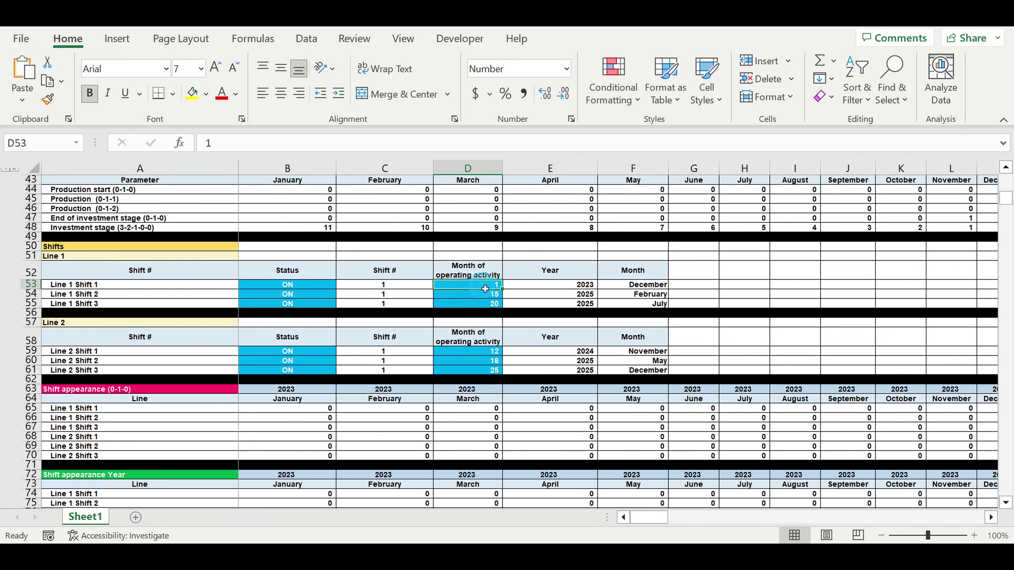
left_click(485, 296)
type("20")
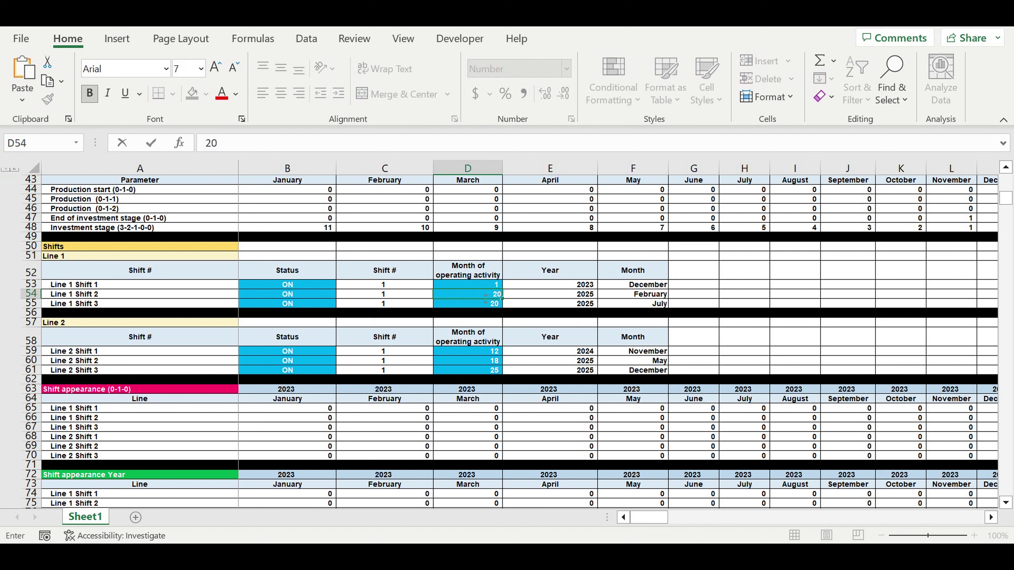
key("ctrl+Return")
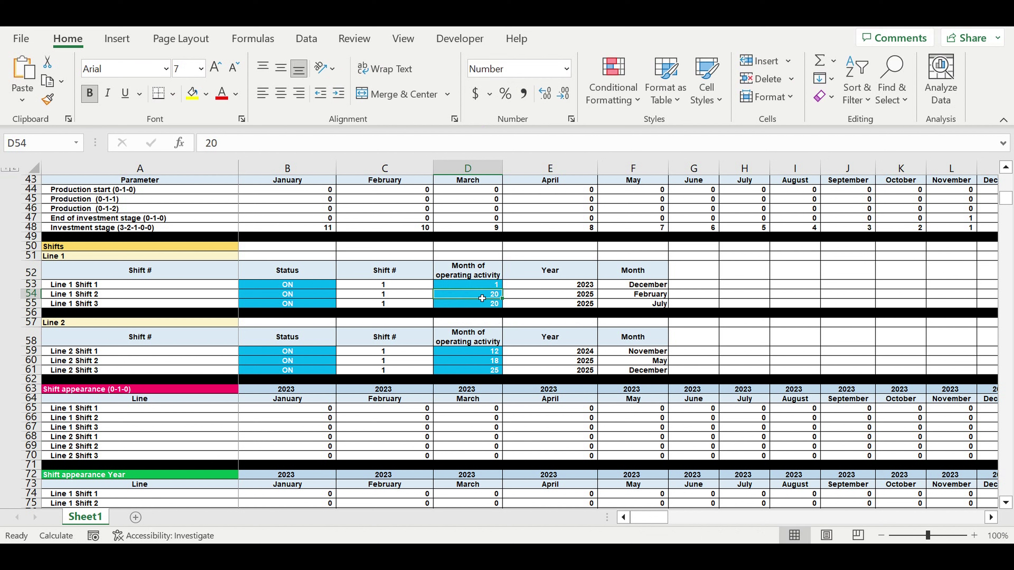
left_click(644, 296)
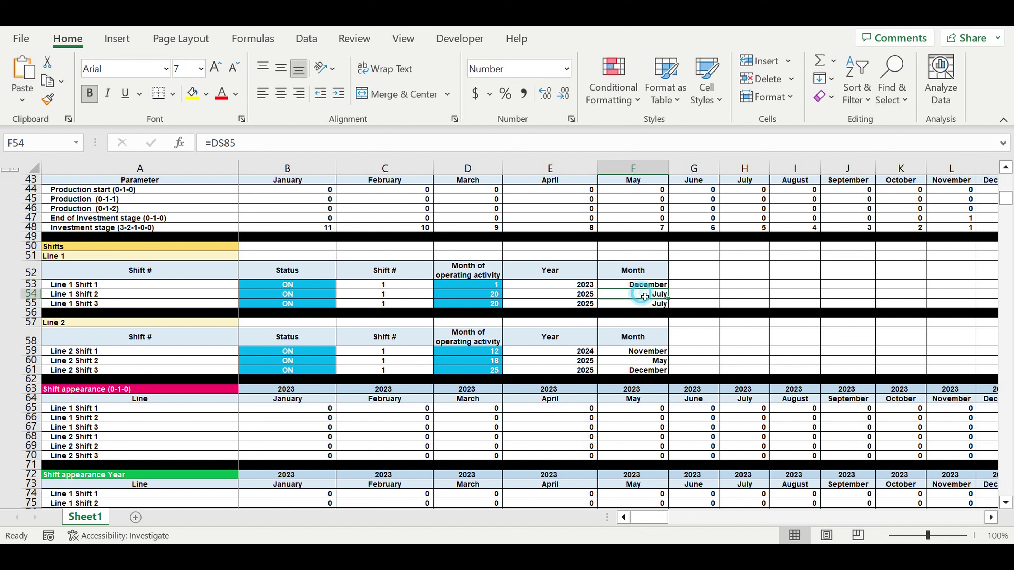
Step: Set the month of operating activity for Line 1 Shift 3 to 39 and check its calculated start month and year
left_click(491, 306)
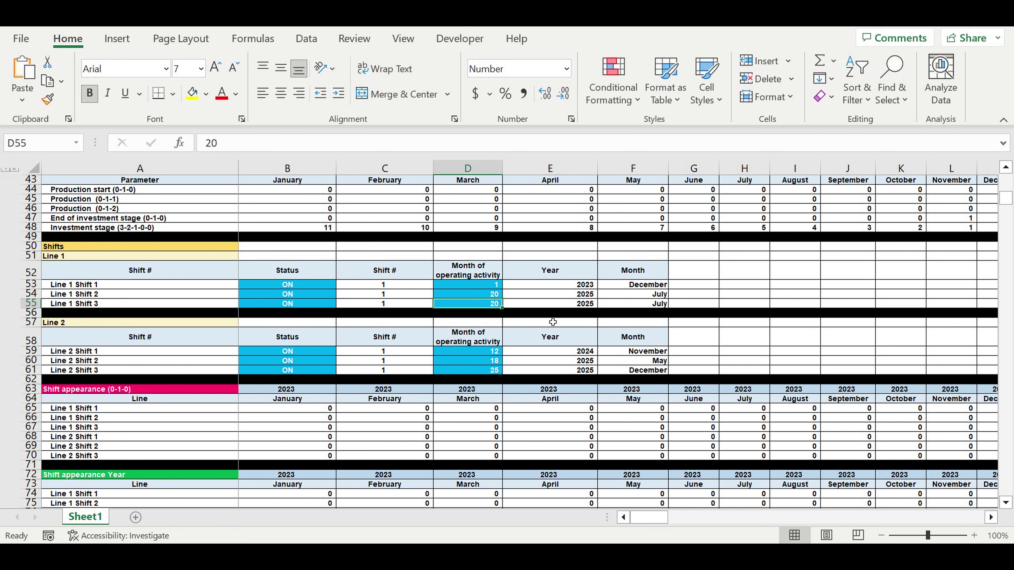
type("39")
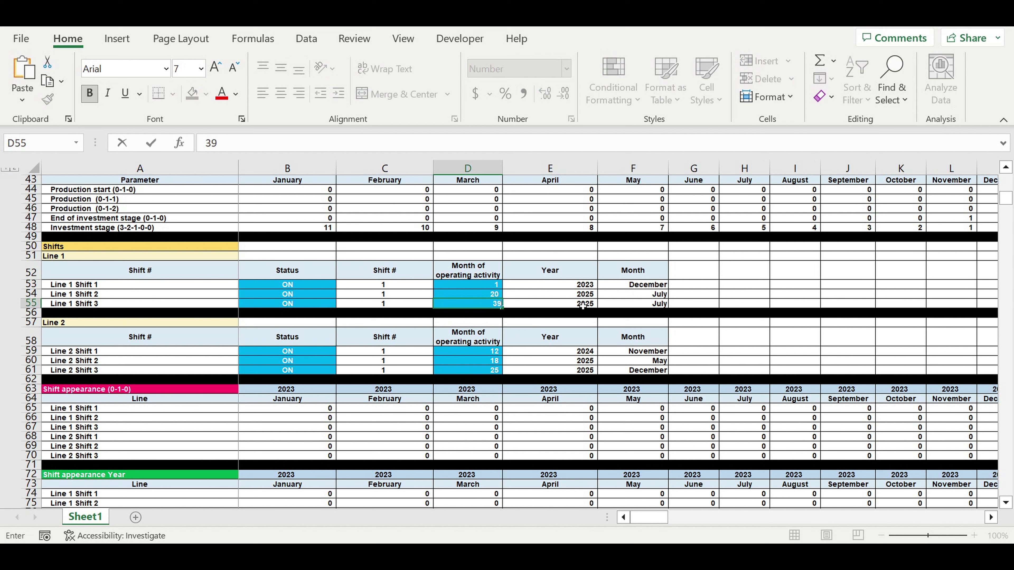
key("Return")
left_click(482, 307)
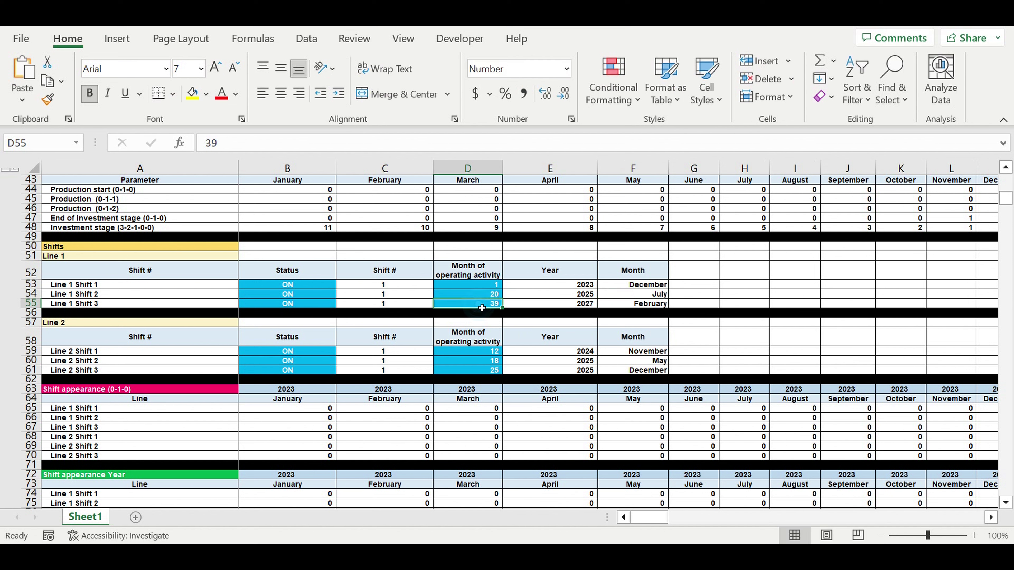
left_click(636, 305)
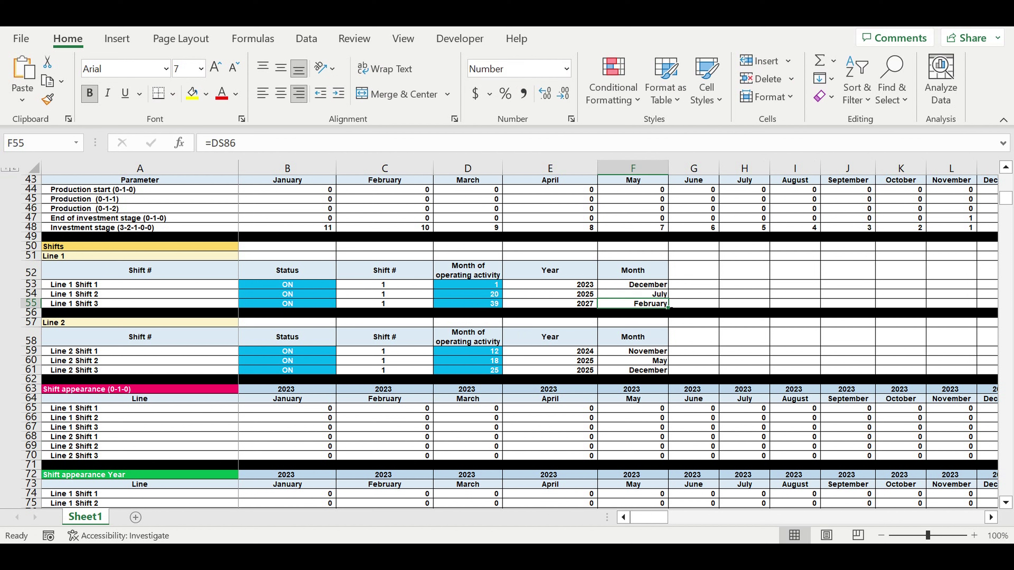
left_click(586, 305)
Step: Examine the Line 2 shift start months, the shift duration in hours and the workdays per month for the typical year
left_click(485, 351)
left_click_drag(485, 362, 486, 370)
scroll(595, 379, "down", 3)
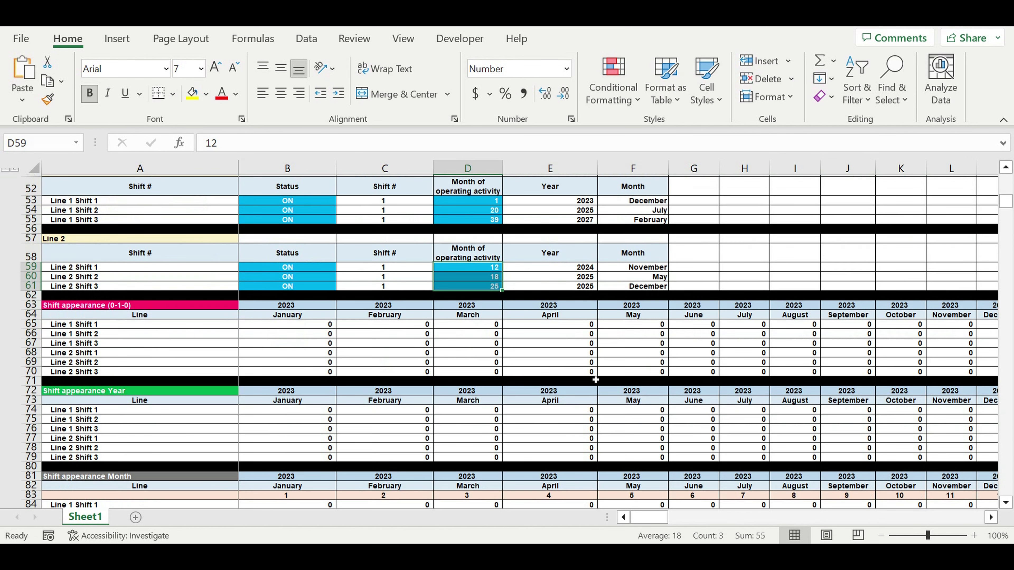
scroll(595, 379, "down", 2)
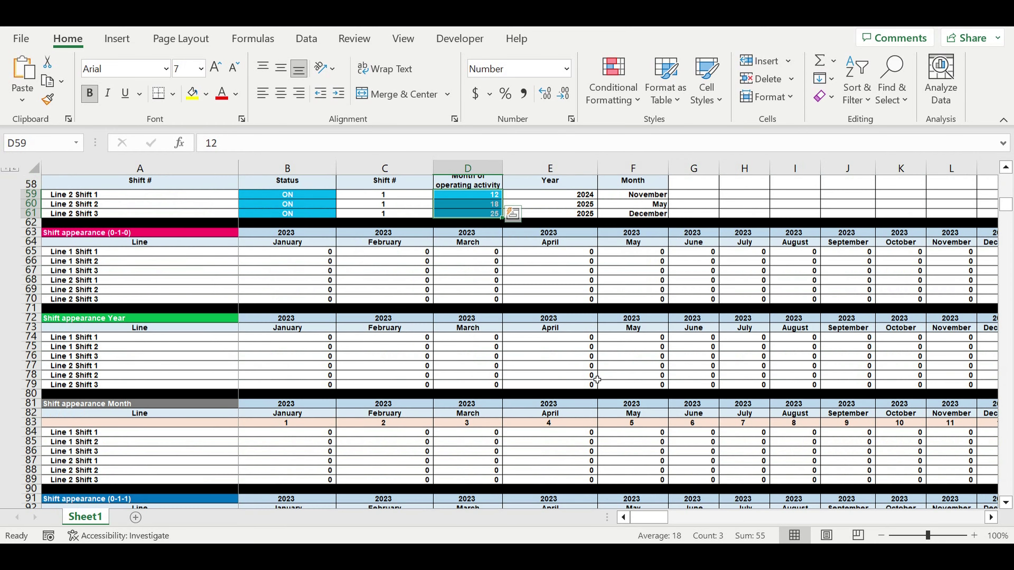
scroll(597, 380, "down", 10)
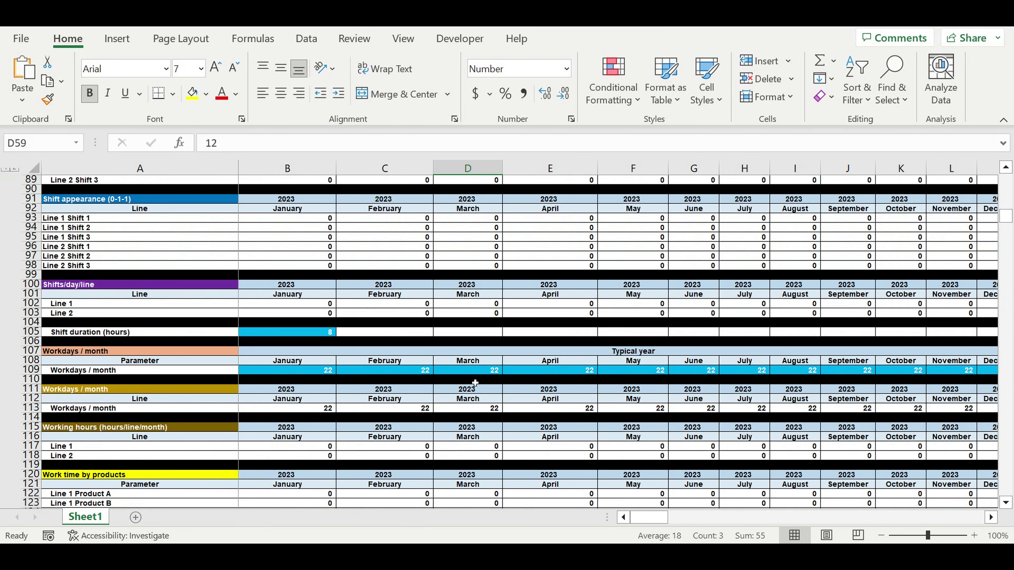
left_click(324, 333)
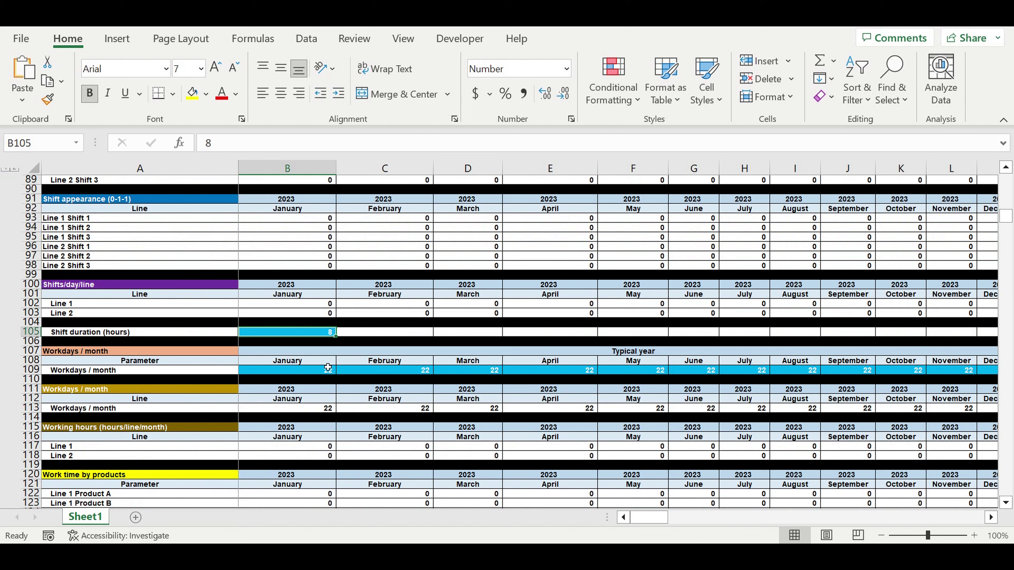
left_click_drag(315, 373, 923, 376)
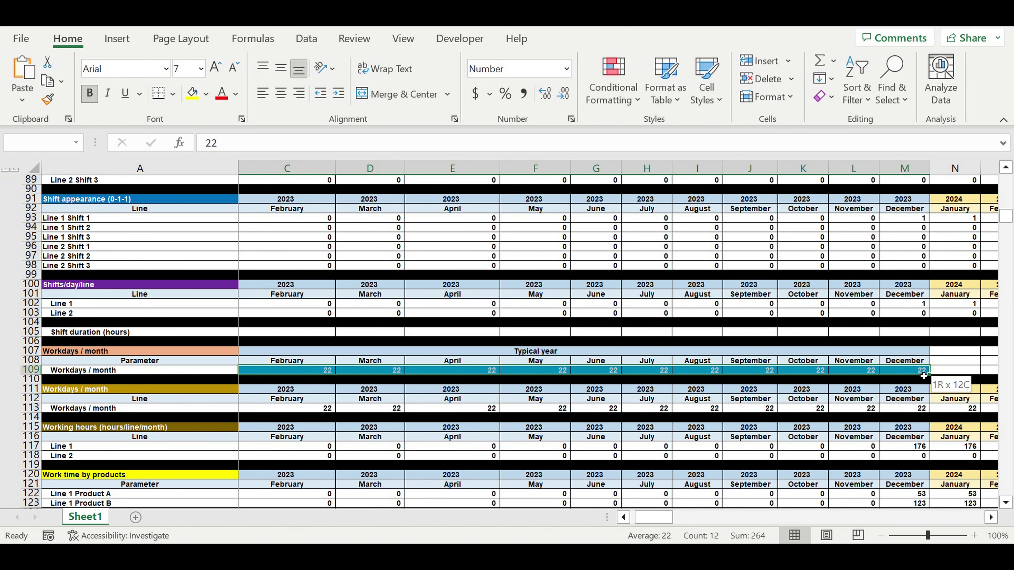
left_click_drag(921, 372, 315, 374)
scroll(418, 372, "down", 11)
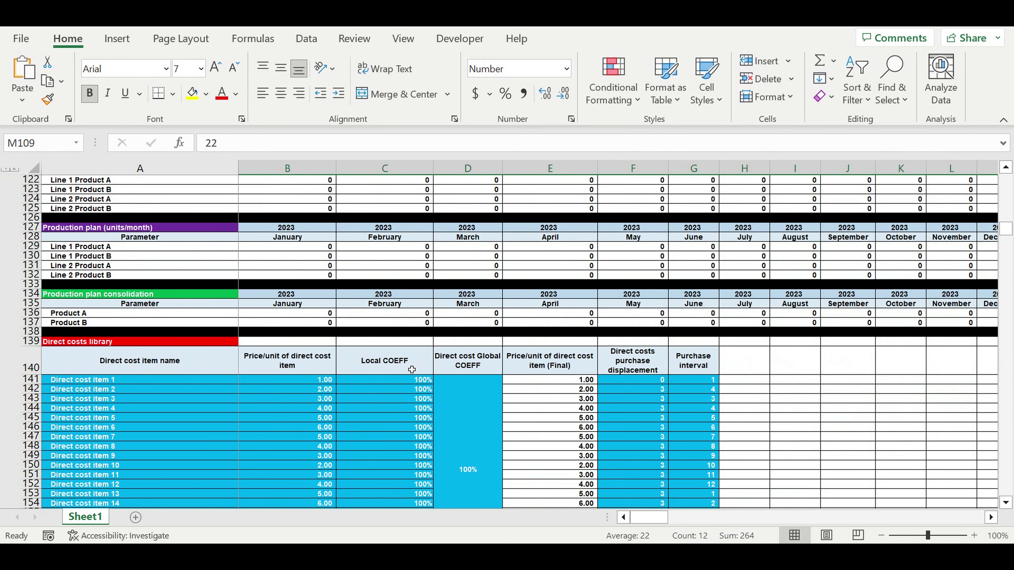
Step: Examine the direct costs library's item names, unit prices, and local and global coefficients
scroll(411, 369, "down", 3)
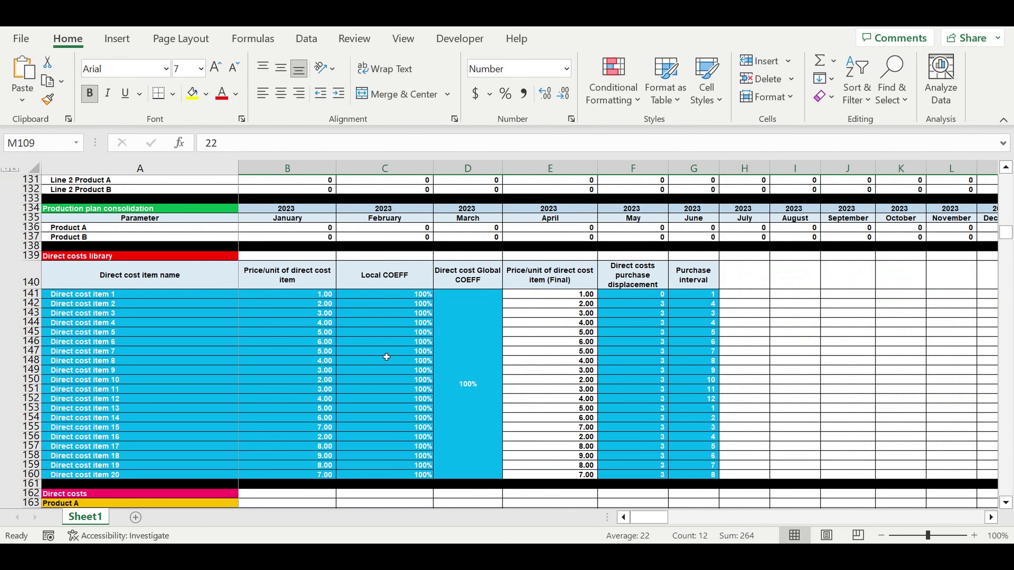
left_click_drag(111, 294, 103, 478)
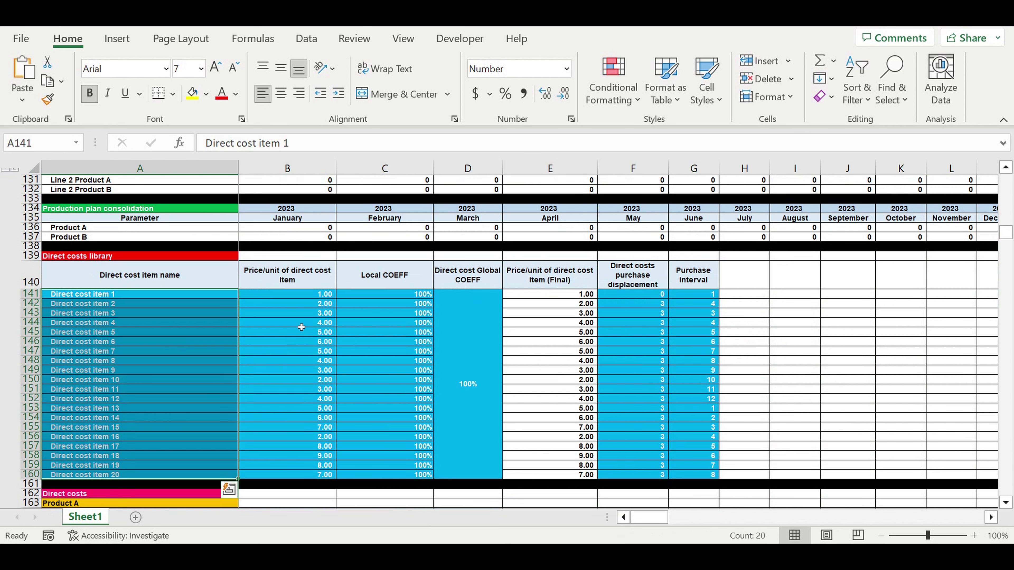
left_click_drag(300, 297, 284, 476)
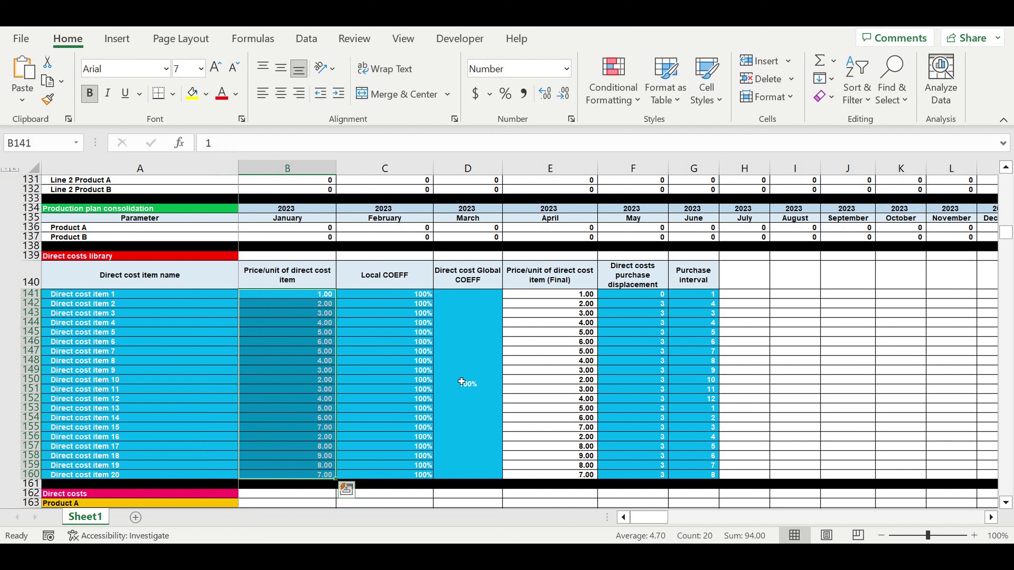
left_click(129, 324)
left_click_drag(142, 386, 138, 456)
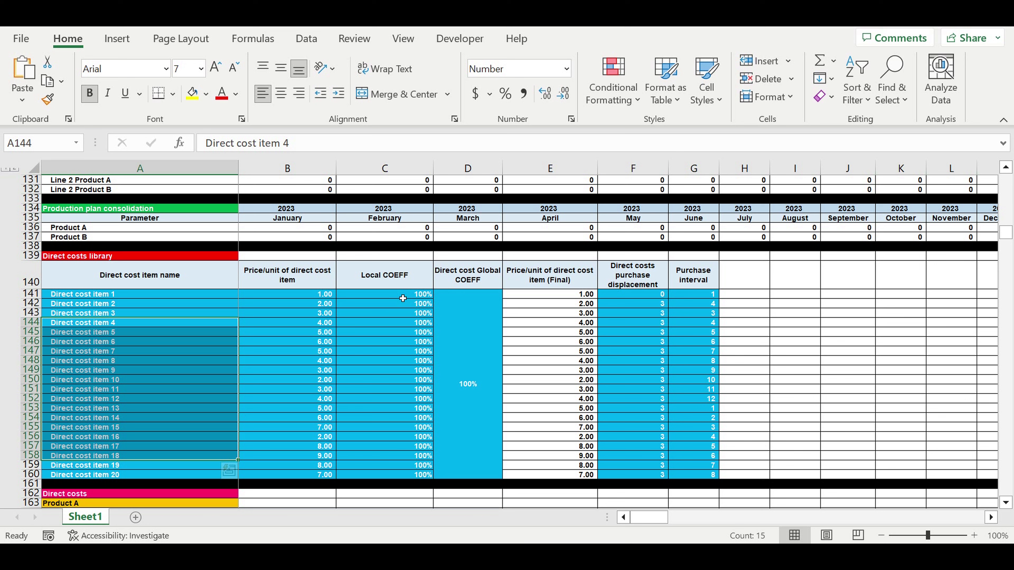
left_click_drag(402, 298, 453, 477)
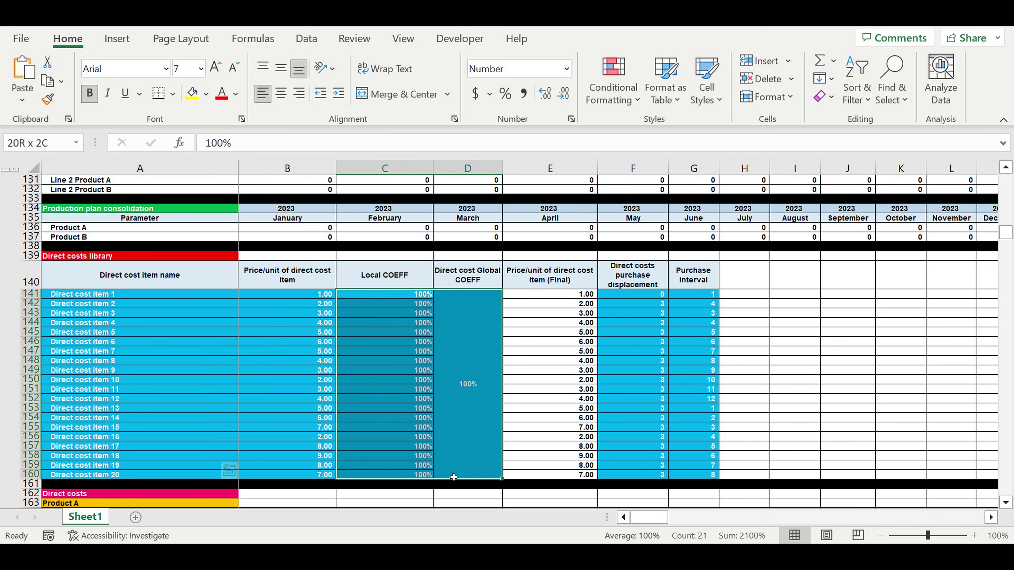
Step: Check the available purchase displacement options for Direct cost item 3 in the direct costs library
left_click(681, 346)
left_click(655, 313)
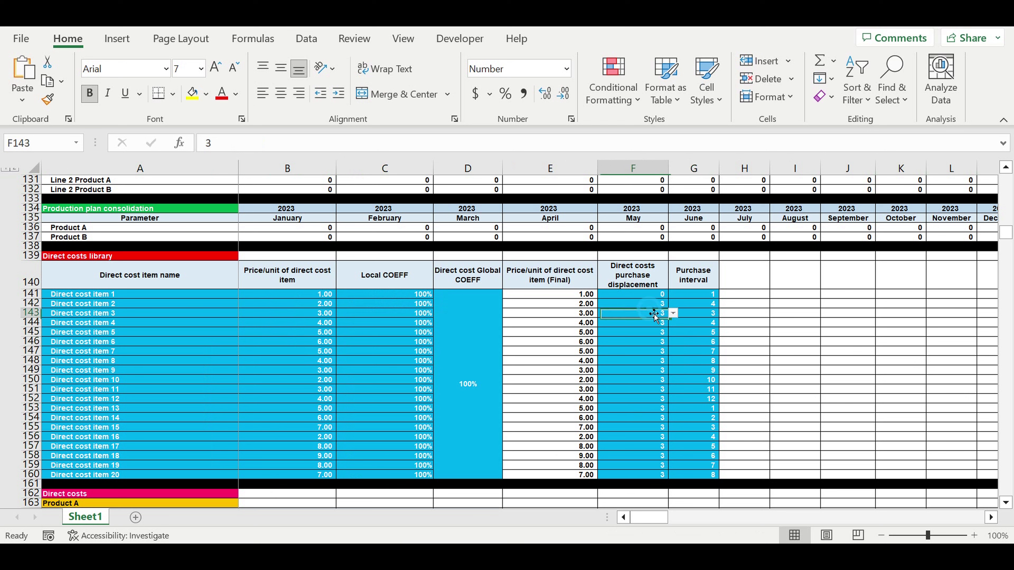
left_click(673, 313)
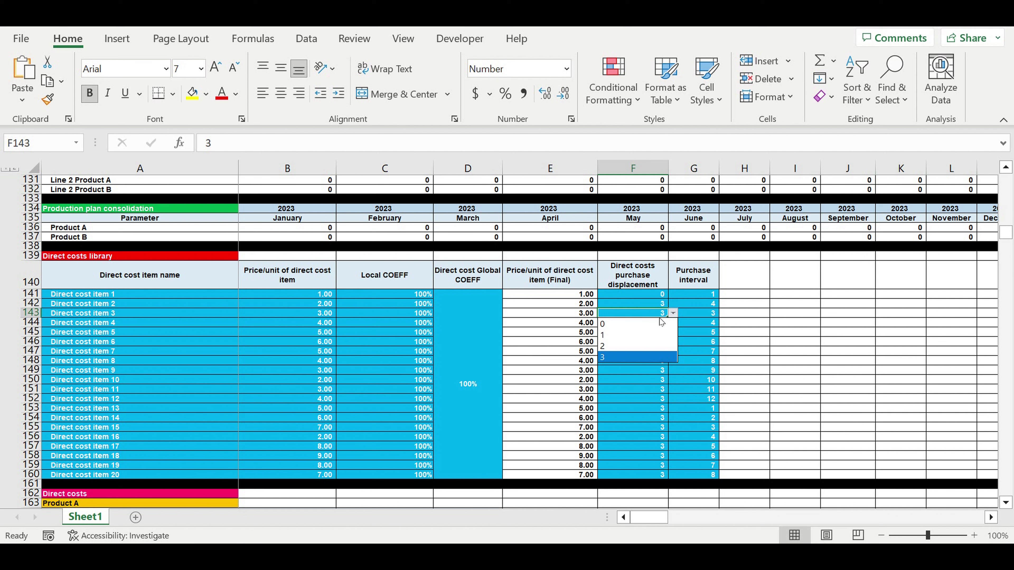
key("Escape")
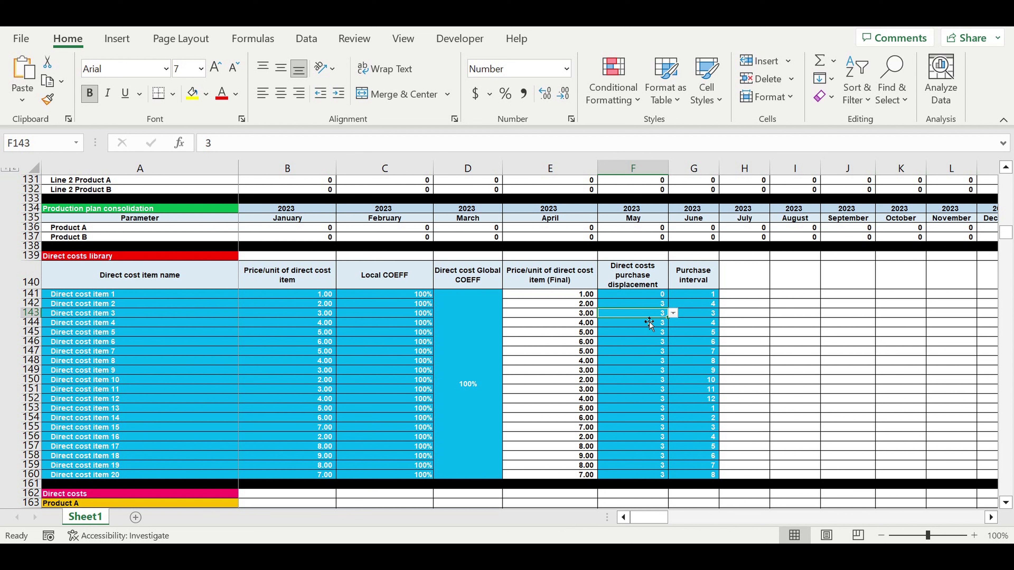
Step: Examine the purchase interval column in the direct costs library and check the options available for Direct cost item 1
key("Right")
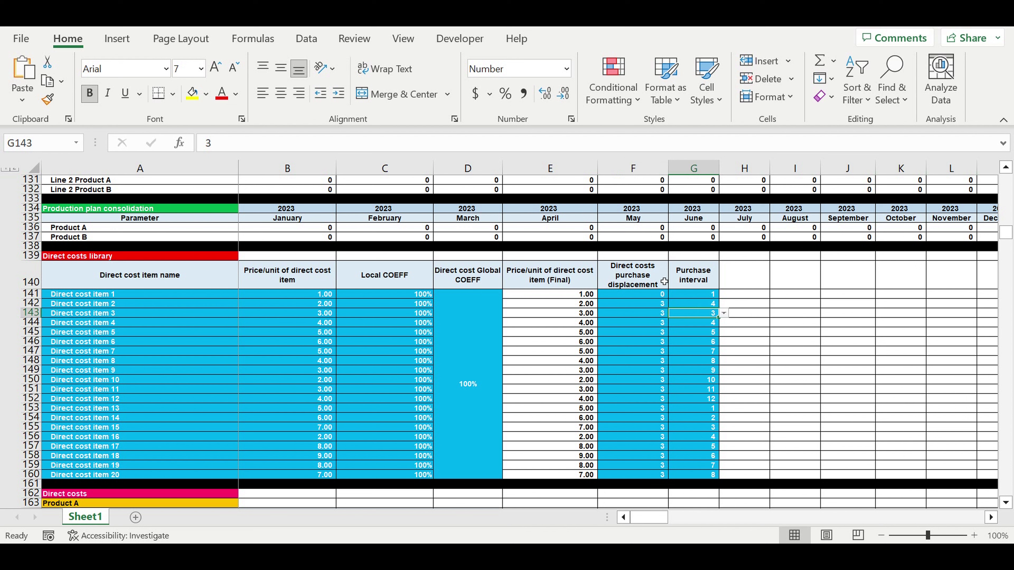
left_click(699, 324)
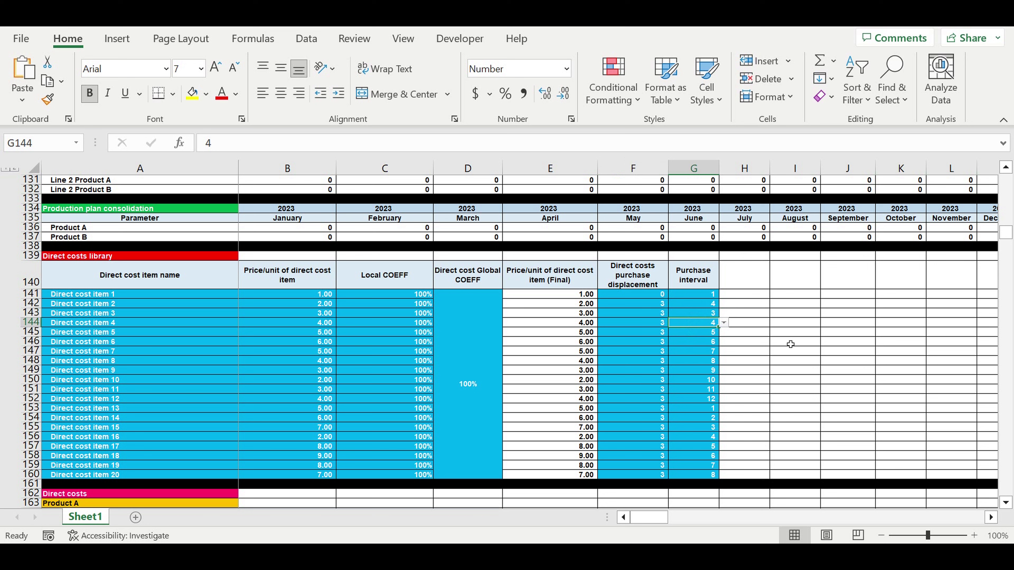
left_click(691, 280)
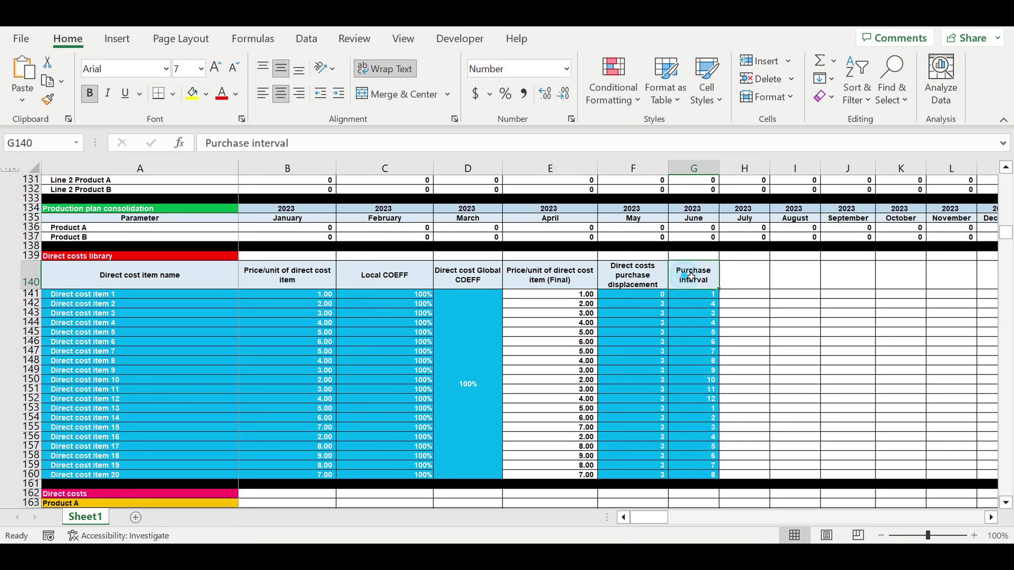
left_click_drag(692, 280, 697, 417)
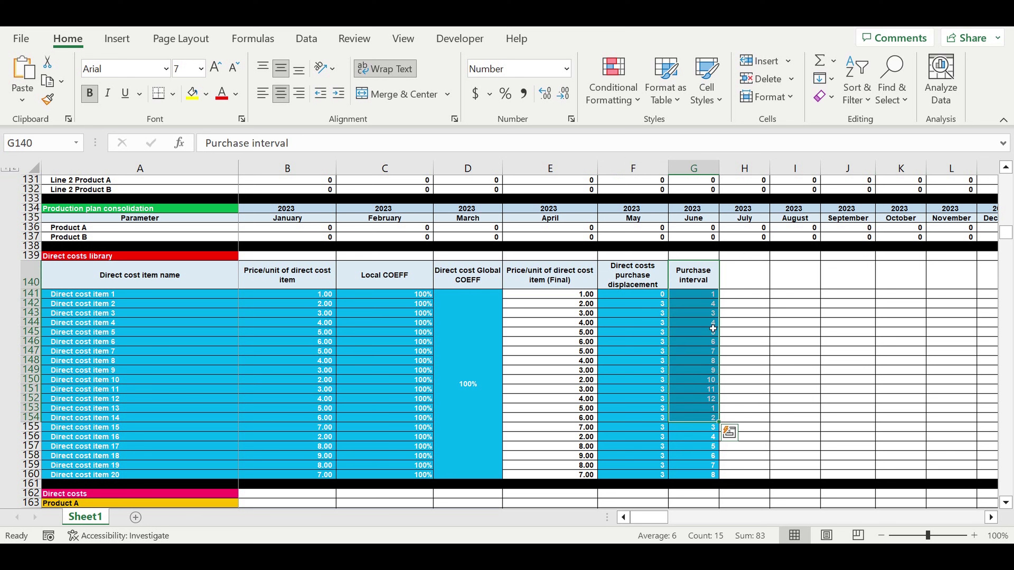
left_click(705, 295)
left_click(723, 295)
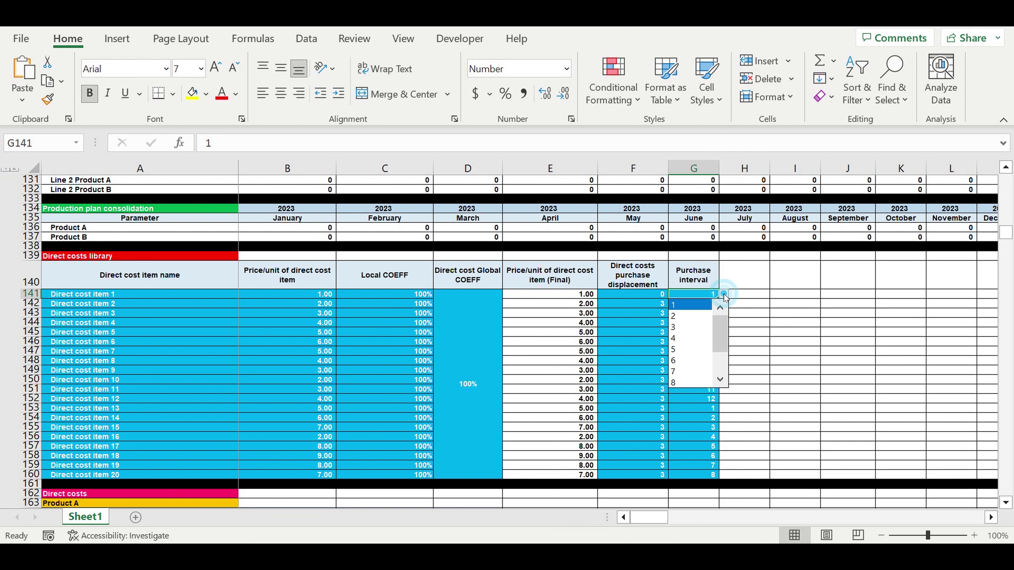
left_click(761, 303)
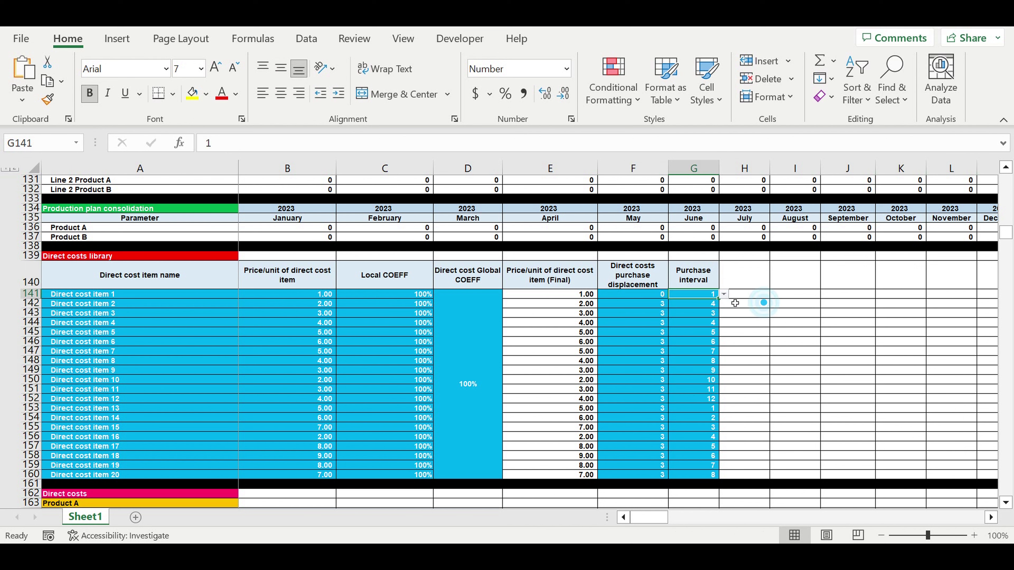
Step: Compare the purchase interval settings and available options for Direct cost items 2, 4, 8 and 12
left_click(705, 306)
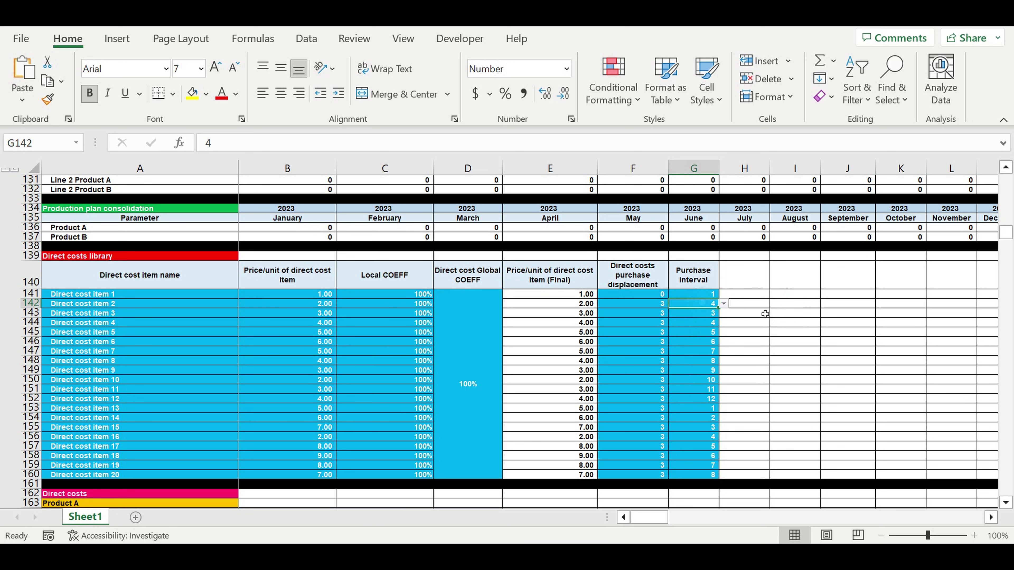
left_click(723, 304)
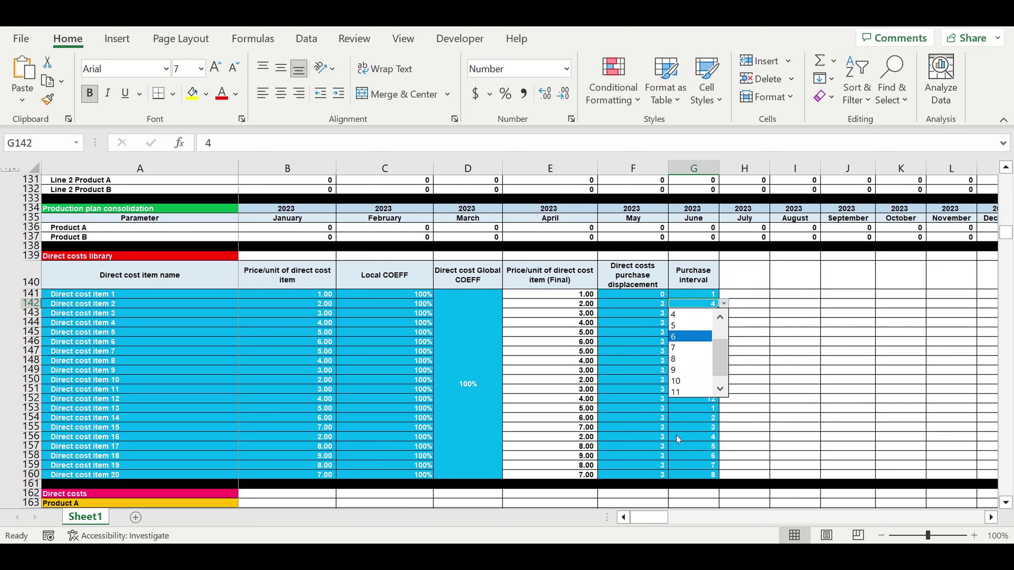
left_click(687, 439)
left_click(712, 401)
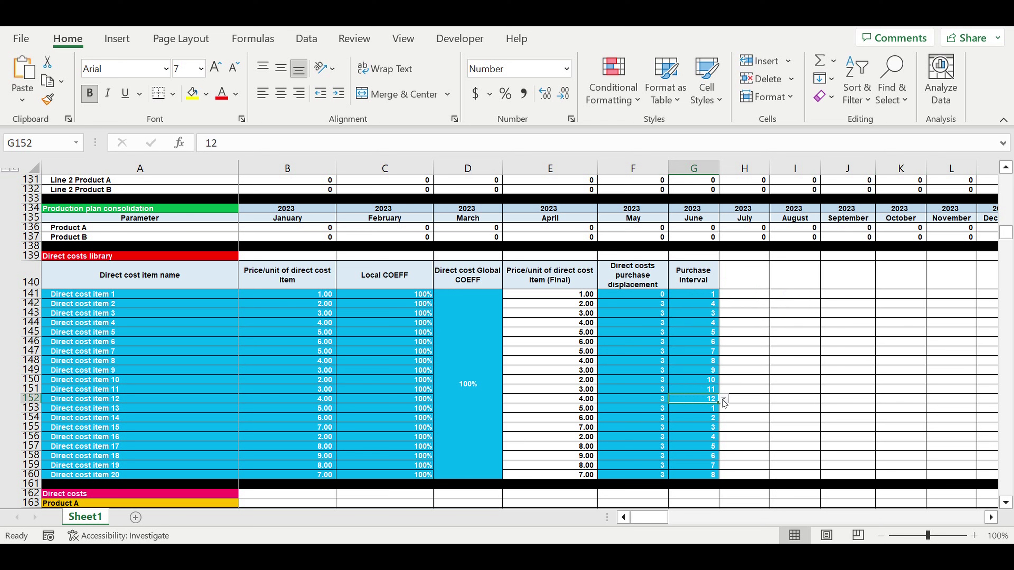
left_click(723, 399)
left_click(723, 399)
left_click(712, 361)
left_click(723, 361)
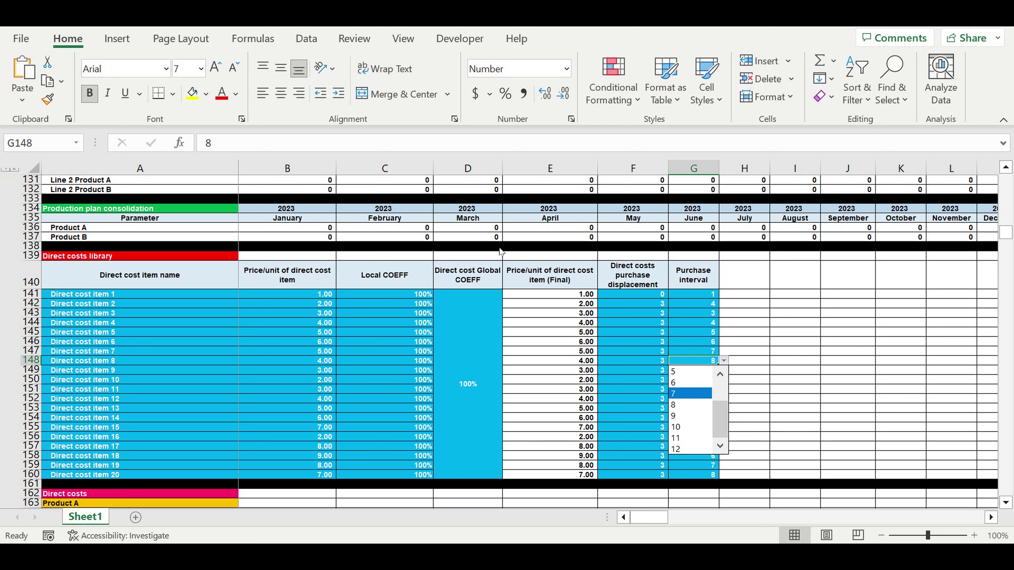
left_click(519, 322)
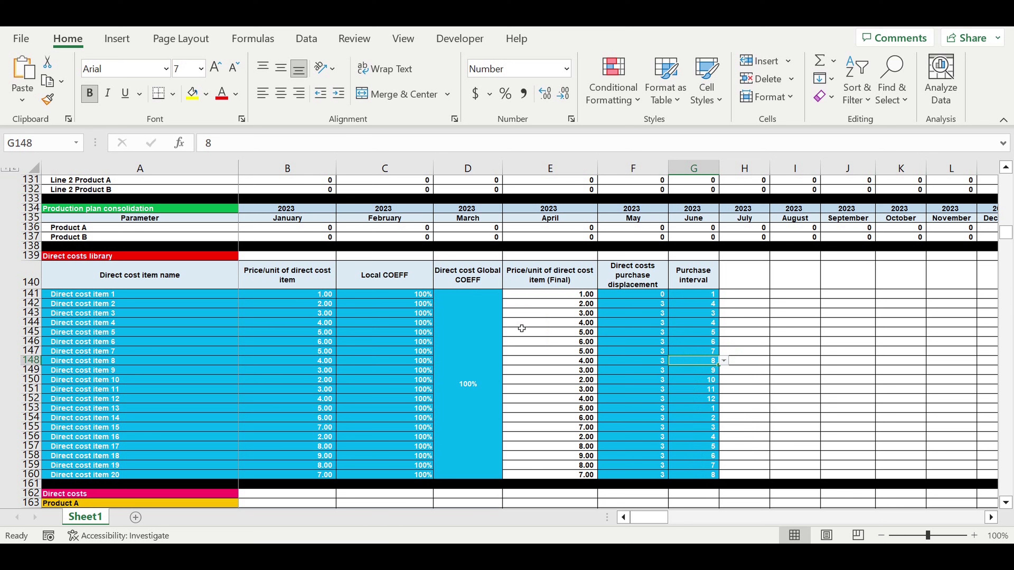
left_click(697, 325)
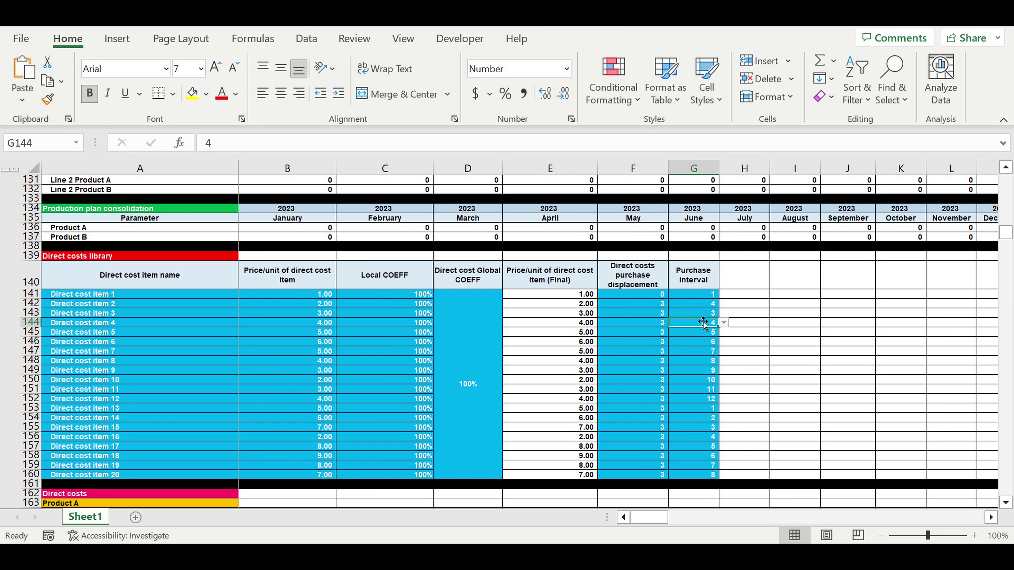
left_click(702, 362)
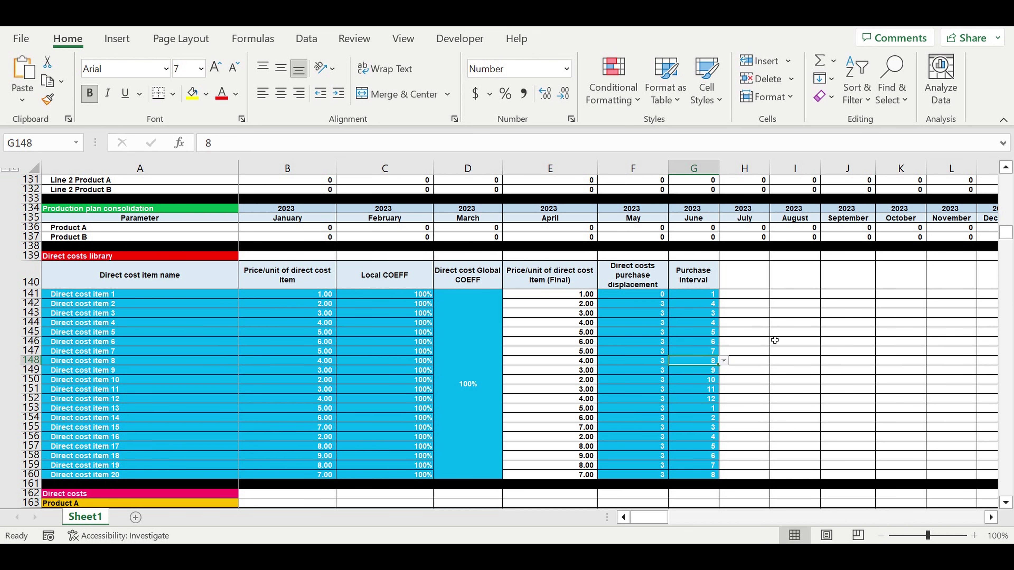
Step: Assign Direct cost item 3 to the first empty row, row 180, of the Product A direct costs table
scroll(749, 345, "down", 5)
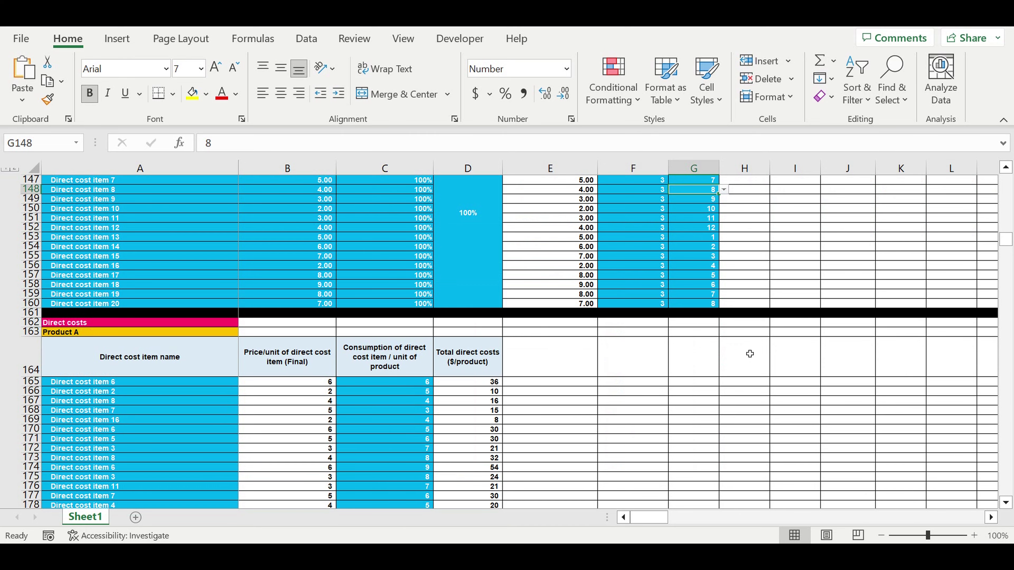
scroll(749, 354, "down", 3)
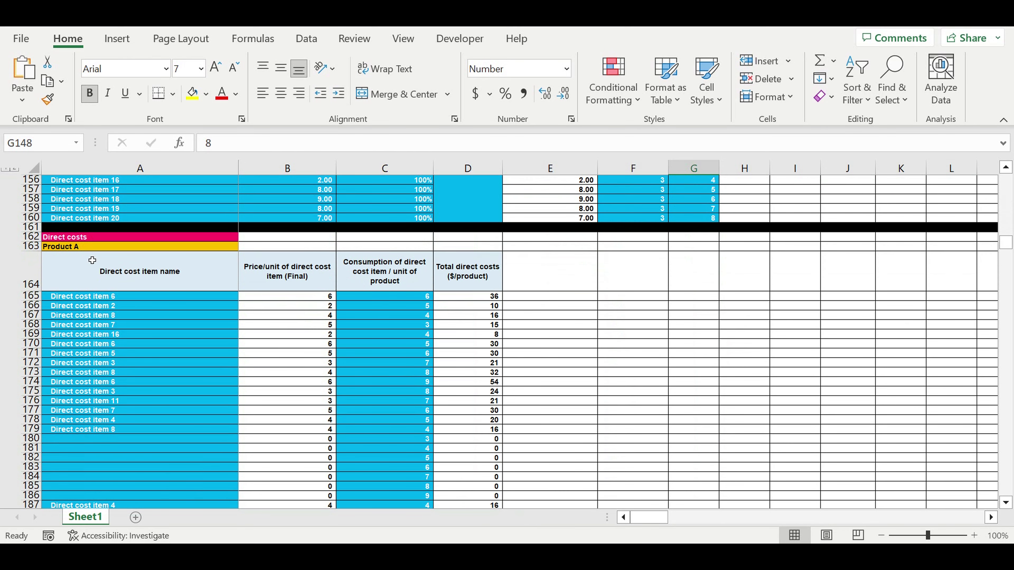
left_click(70, 248)
left_click(95, 345)
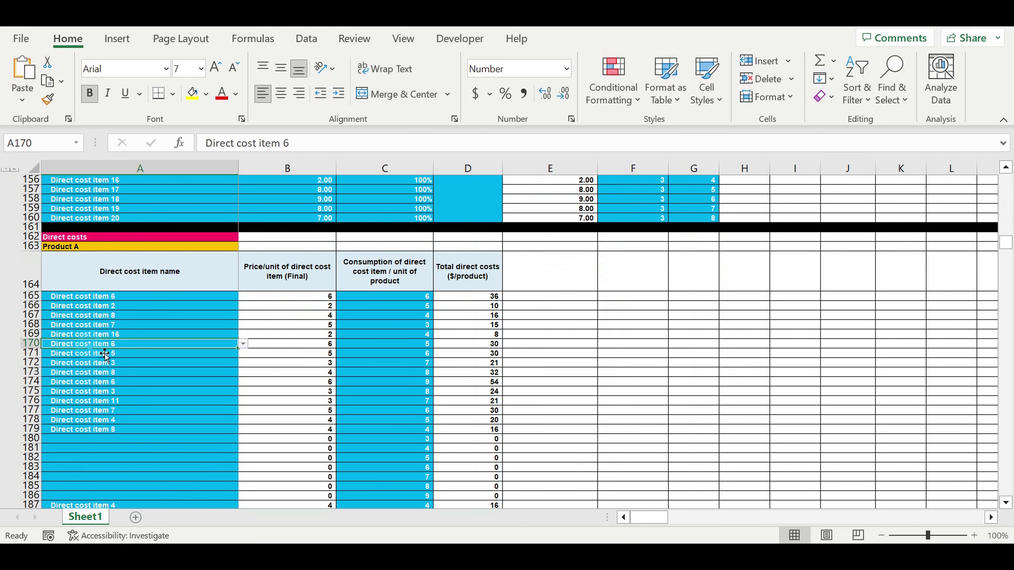
left_click(115, 439)
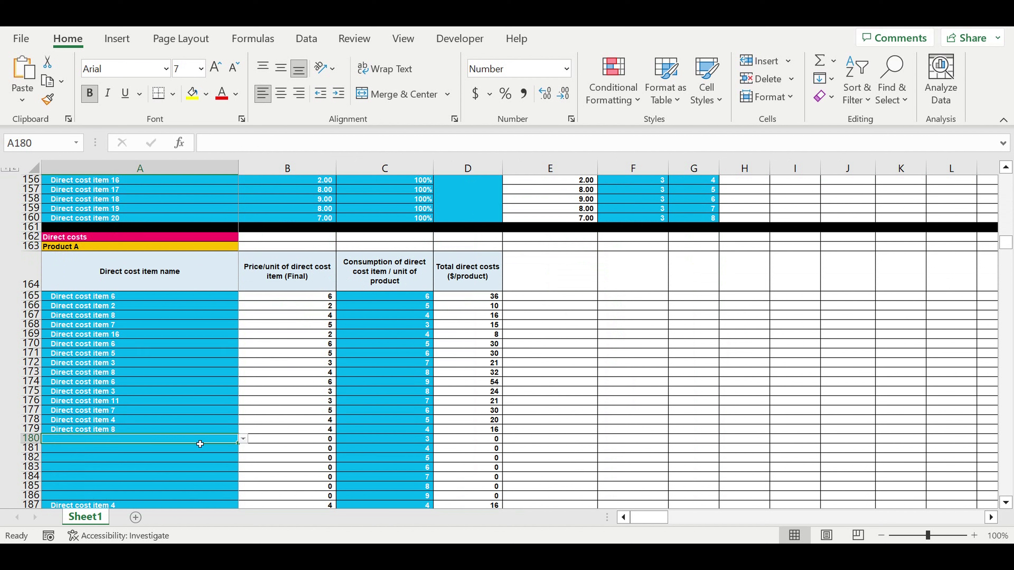
left_click(242, 439)
left_click(153, 476)
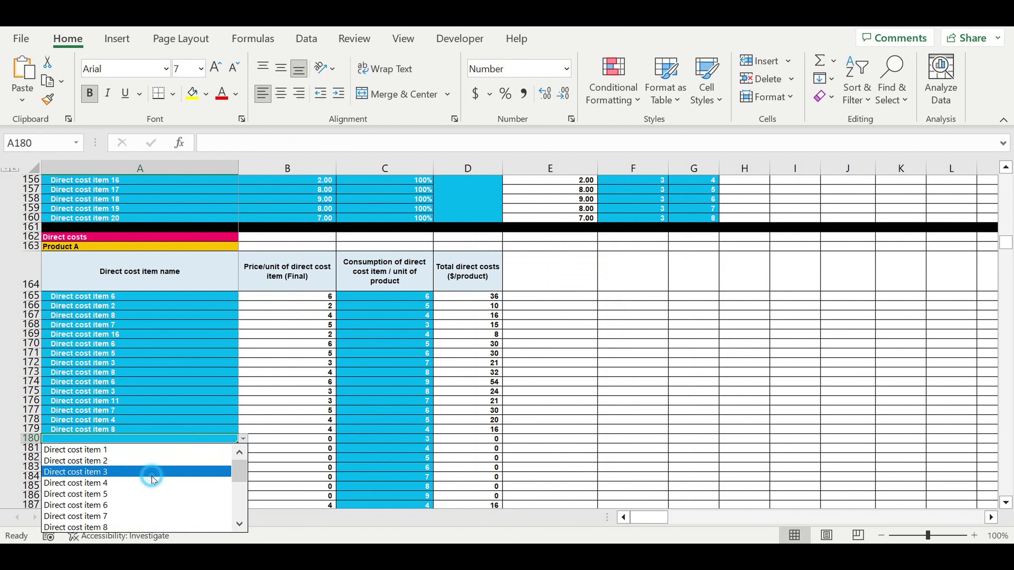
Step: Examine the consumption per unit of product and the direct cost items listed for Product A
left_click(395, 439)
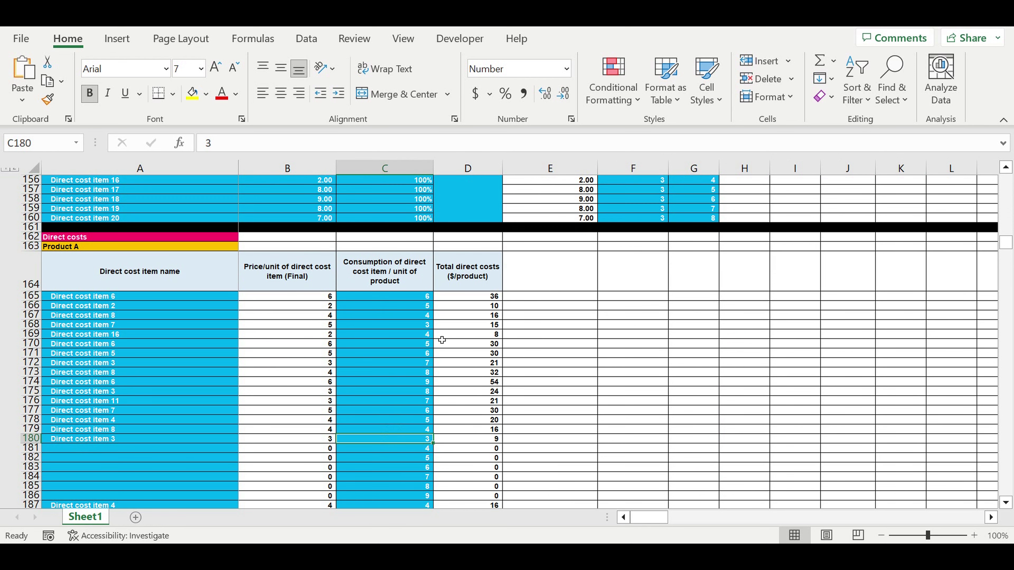
left_click_drag(399, 297, 393, 463)
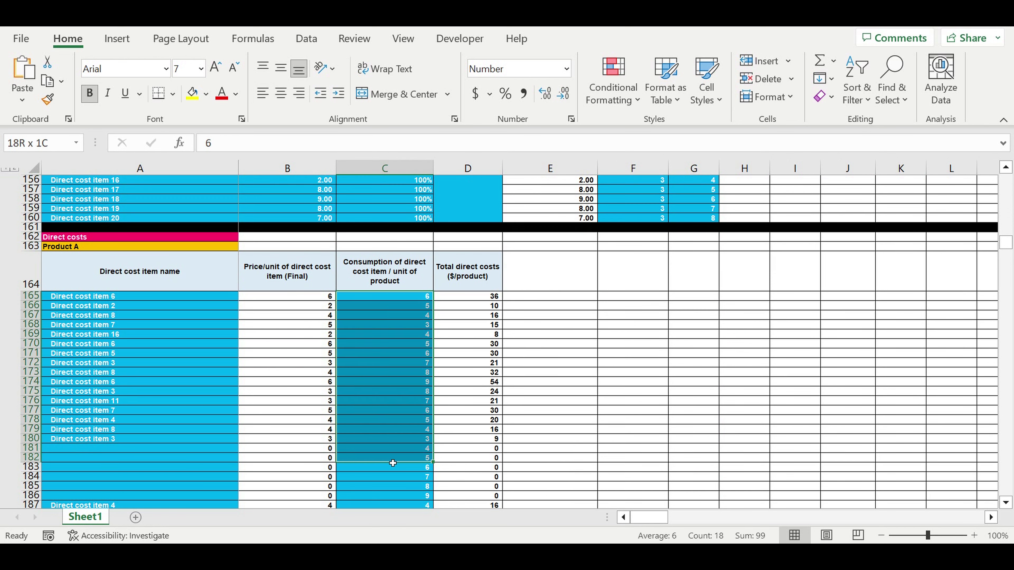
left_click_drag(124, 308, 129, 420)
left_click(77, 246)
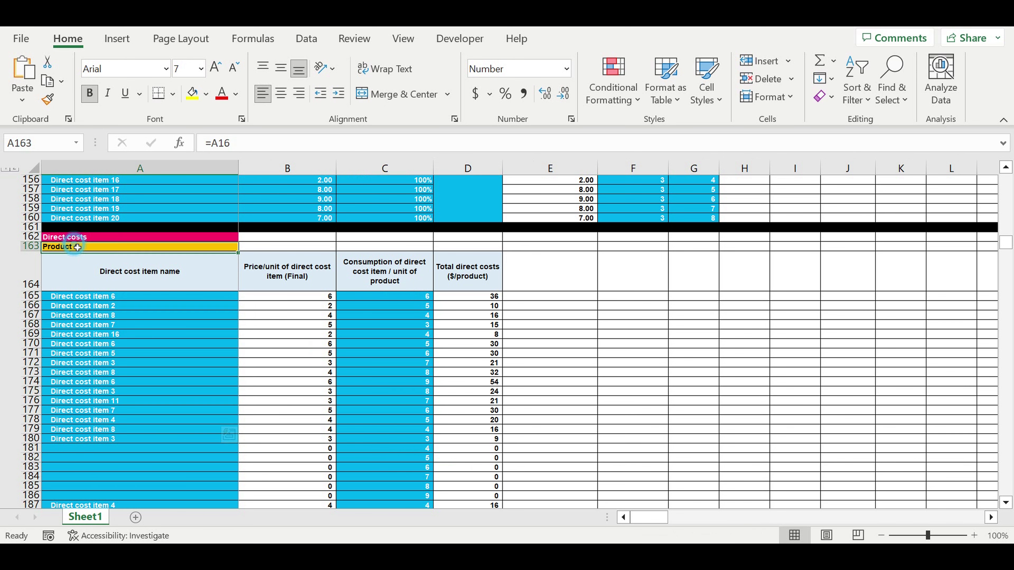
Step: Examine the direct cost item rows in the Product B table, including the empty ones
scroll(271, 377, "down", 6)
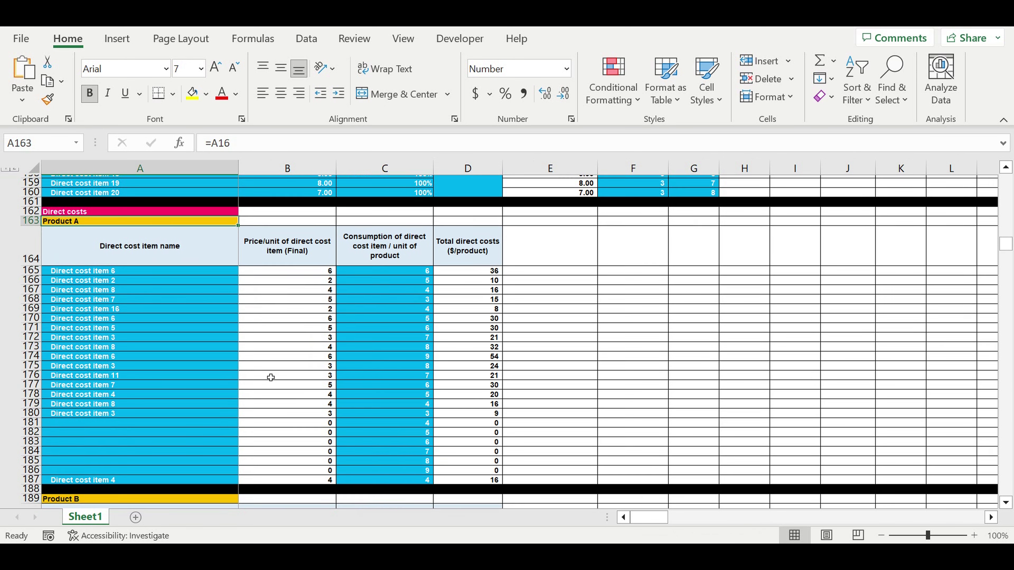
left_click(111, 374)
left_click(130, 450)
left_click(128, 489)
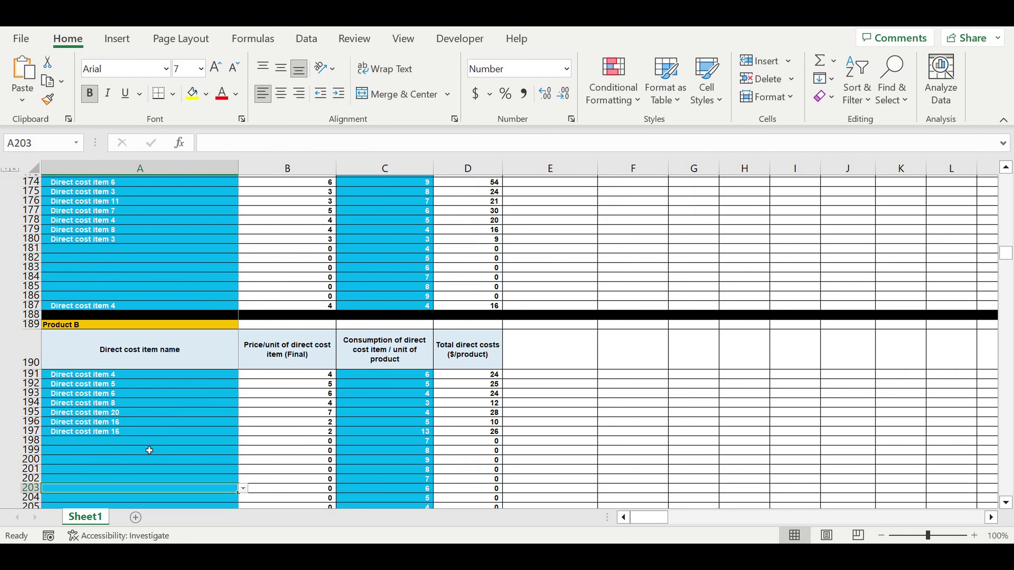
Step: Examine the investment plan's item names, its monthly columns and the start of operating column
scroll(190, 415, "down", 6)
scroll(191, 409, "down", 8)
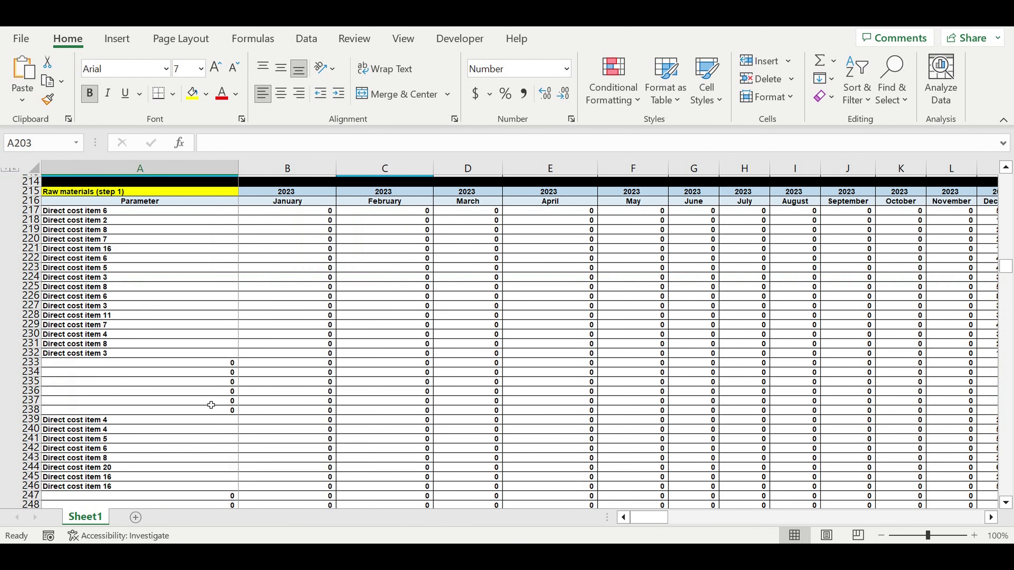
scroll(212, 406, "down", 20)
left_click_drag(139, 229, 139, 448)
left_click_drag(649, 518, 688, 517)
left_click_drag(577, 193, 373, 383)
left_click_drag(911, 230, 911, 449)
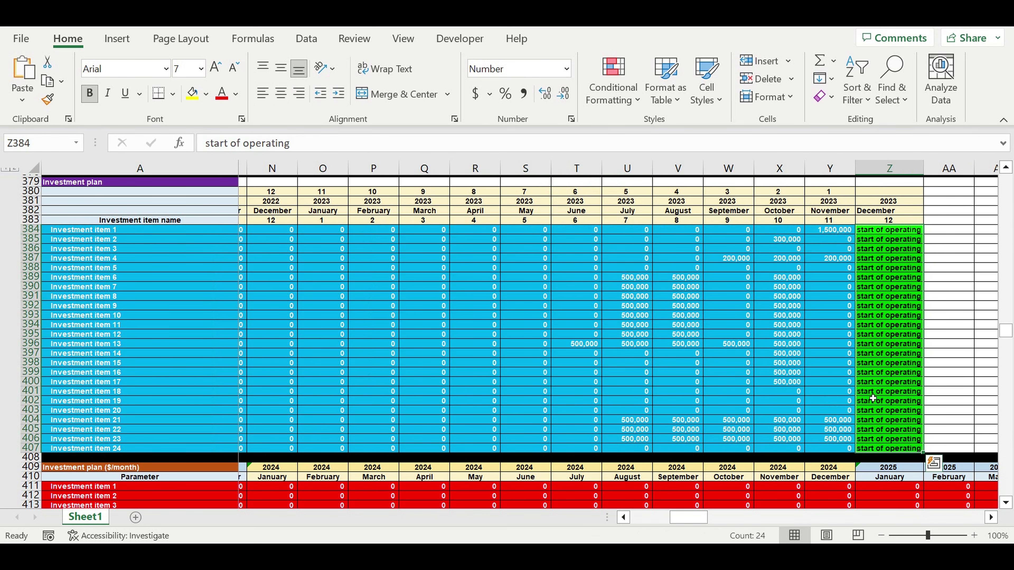
Step: Examine the monthly investment amounts before the start of operating and the investment item names, and locate the Payroll (Shifts) section
left_click(786, 295)
left_click(781, 353)
left_click(695, 325)
left_click(636, 316)
left_click(664, 267)
left_click(731, 267)
left_click(776, 269)
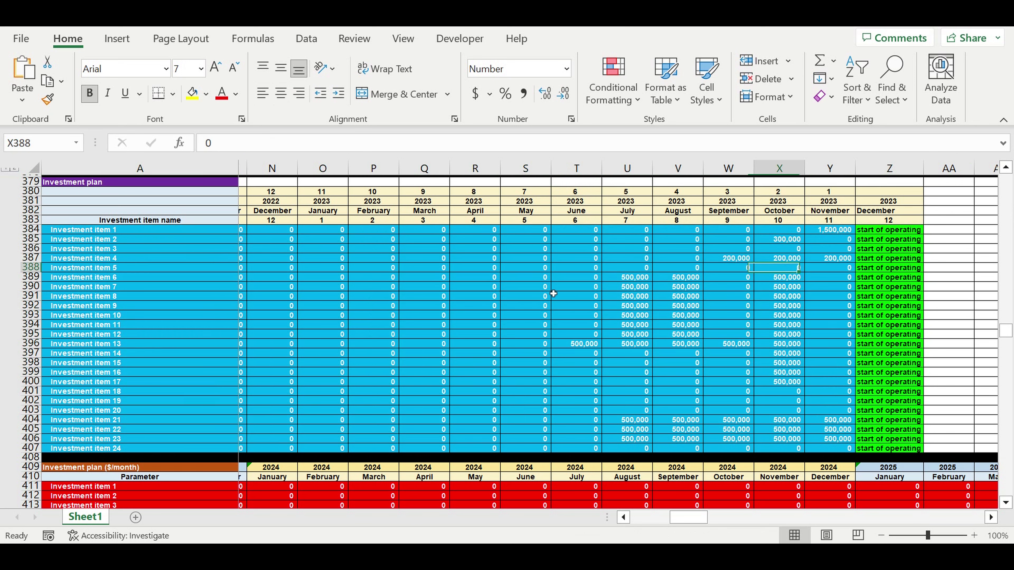
left_click_drag(96, 235, 111, 449)
scroll(557, 384, "down", 14)
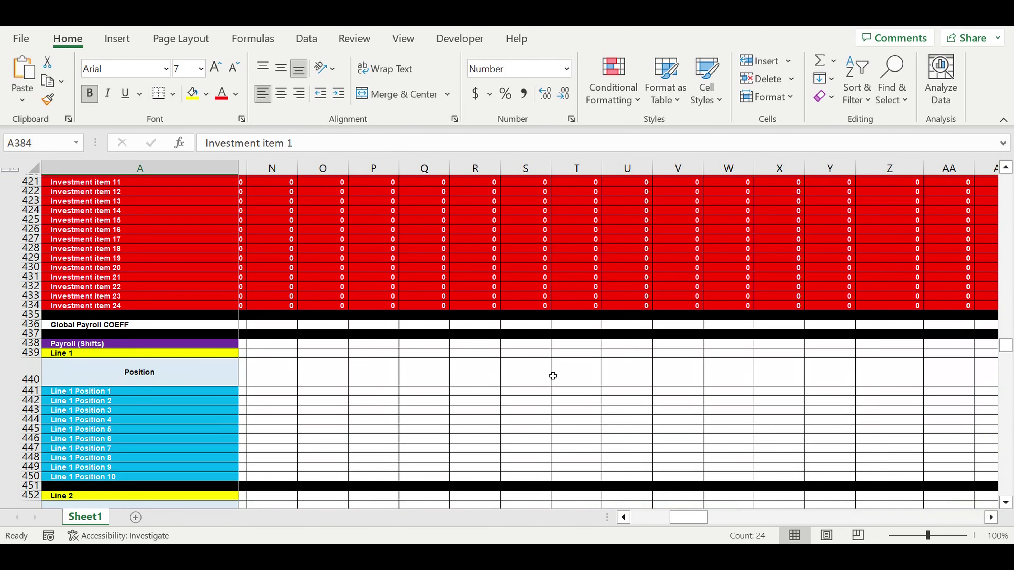
Step: Examine the Global Payroll COEFF and the global and local salary coefficients for Line 1
left_click_drag(688, 517, 575, 517)
left_click(307, 325)
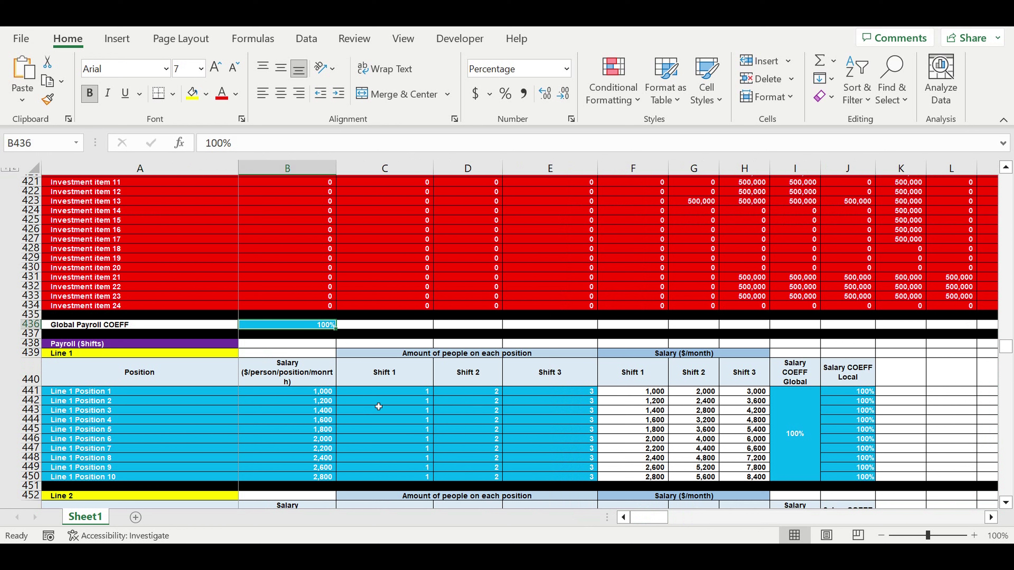
left_click_drag(813, 409, 862, 463)
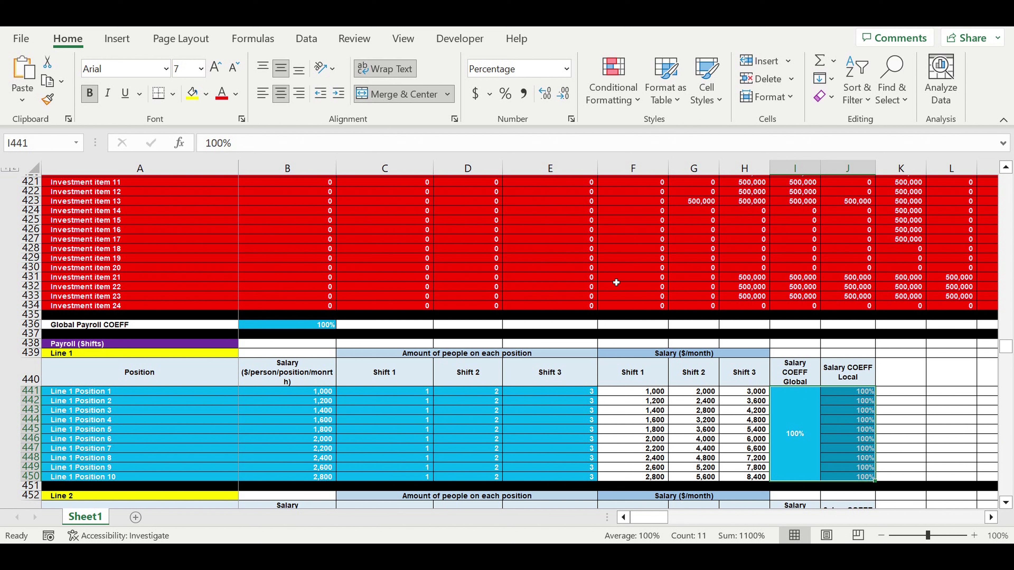
Step: Examine Line 1's position names and the salary per person for each position in the Payroll (Shifts) section
left_click(163, 422)
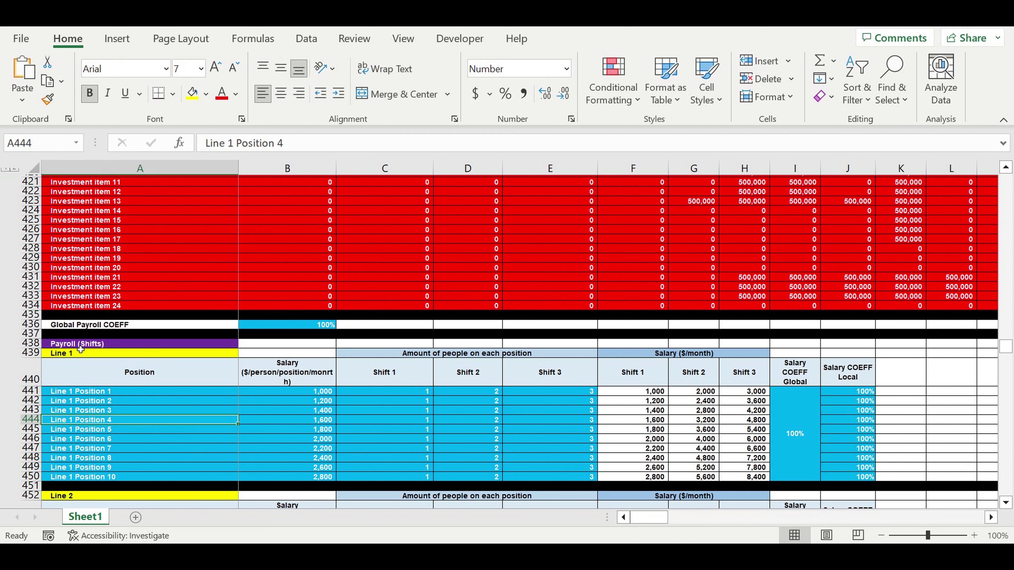
left_click(59, 356)
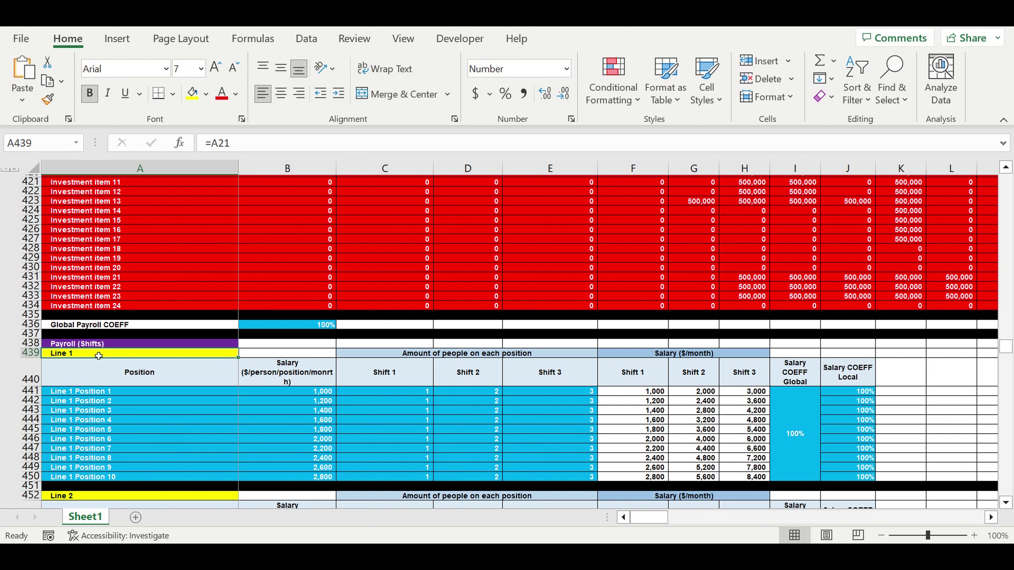
left_click_drag(85, 393, 79, 478)
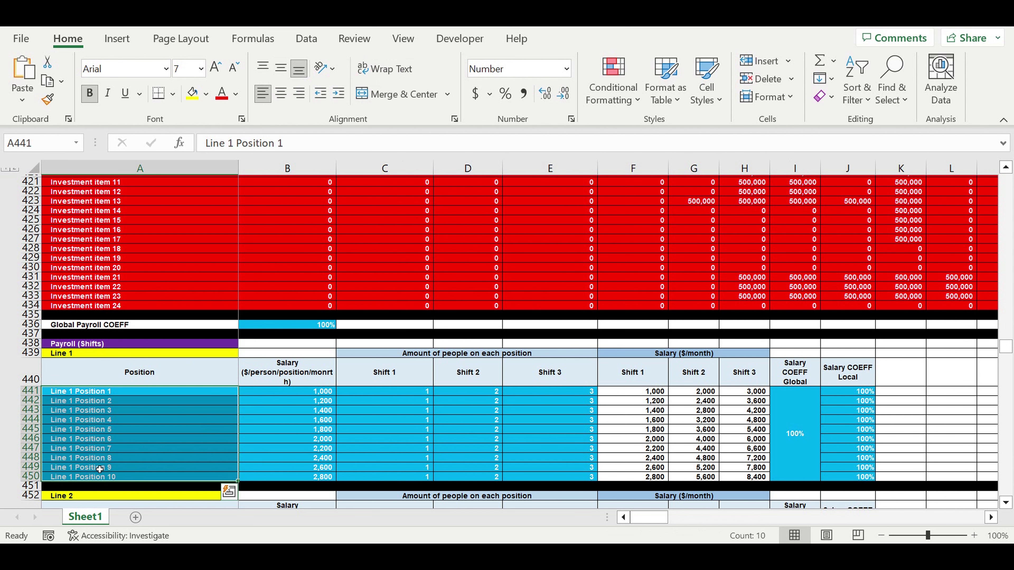
left_click_drag(314, 393, 298, 478)
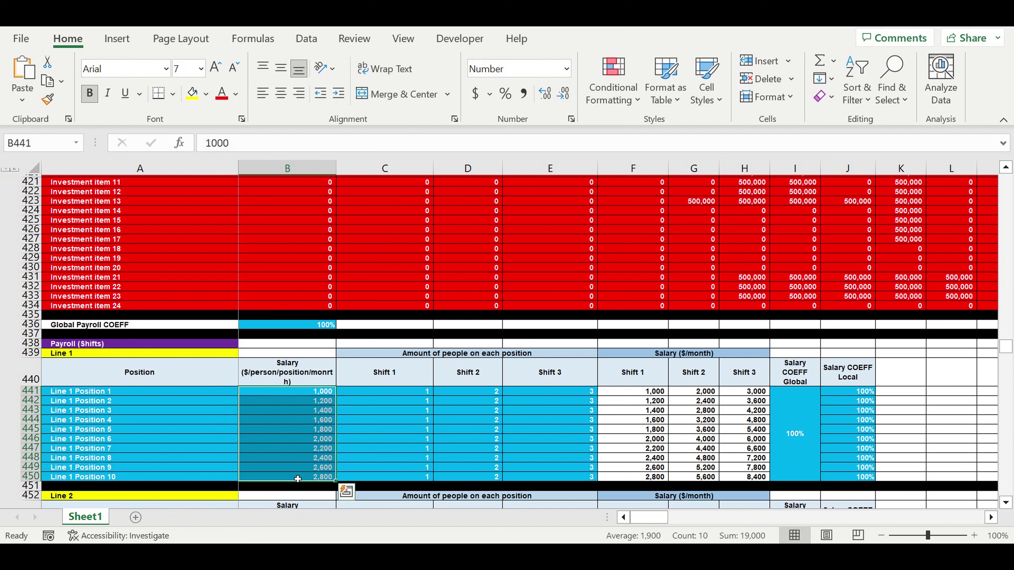
Step: Examine the amount of people on each Line 1 position for Shift 1, Shift 2 and Shift 3
left_click_drag(401, 394, 398, 481)
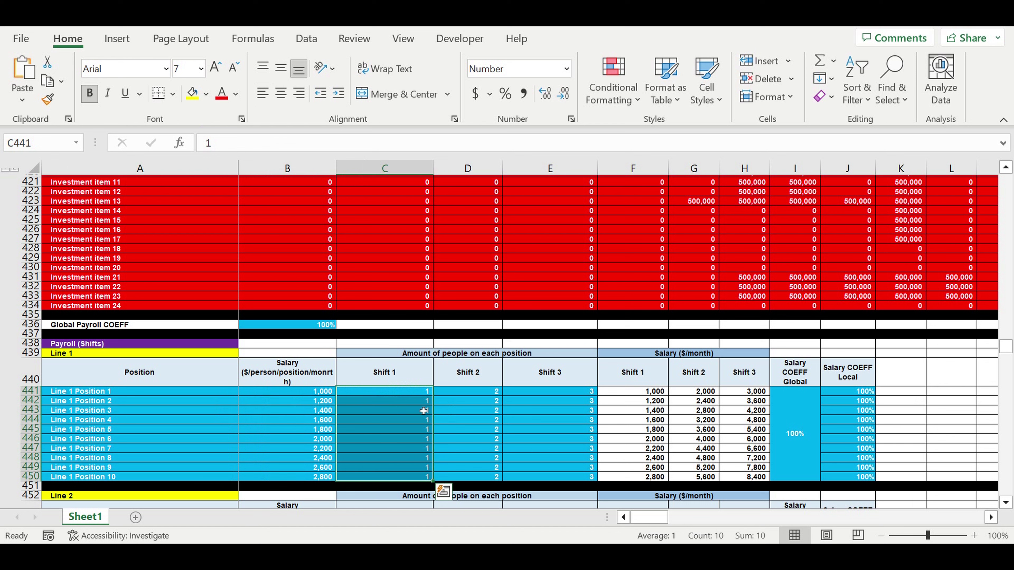
left_click(387, 375)
left_click(465, 374)
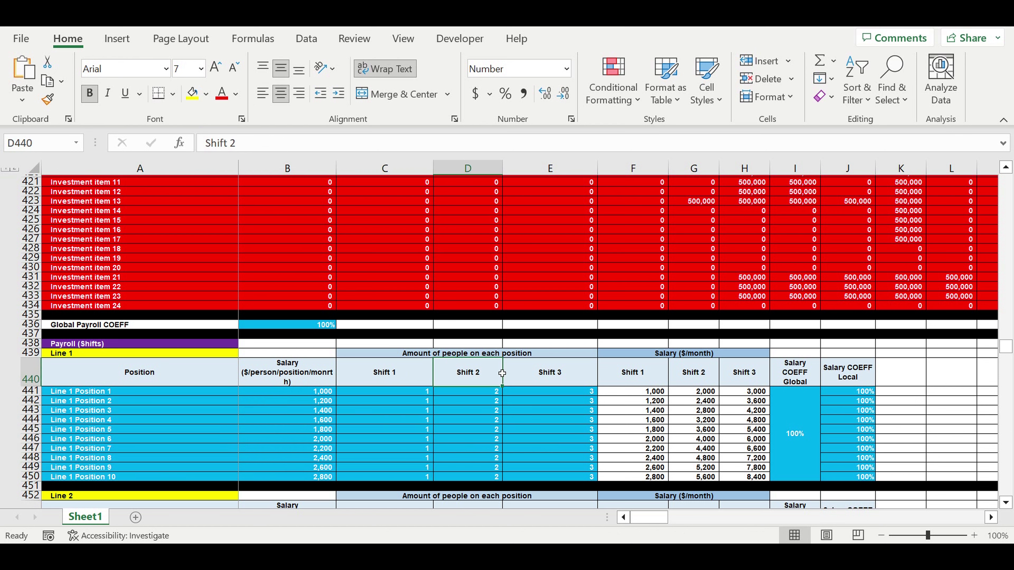
left_click(579, 377)
left_click_drag(419, 392, 559, 481)
Step: Examine the calculated monthly salaries of Line 1 for all three shifts and compare the Line 1 and Line 2 payroll tables
scroll(738, 423, "down", 4)
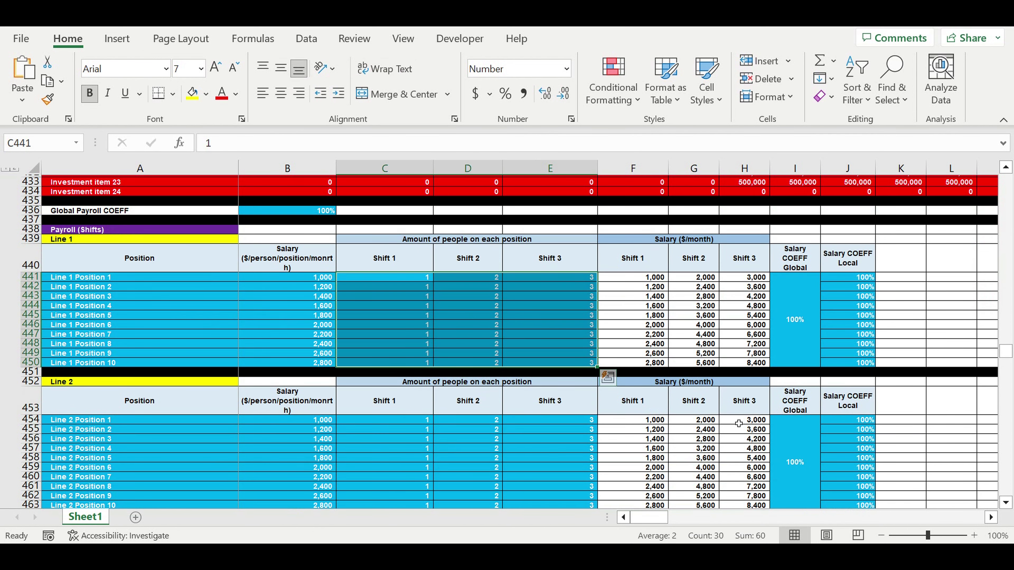
scroll(739, 423, "down", 1)
left_click_drag(650, 250, 649, 335)
scroll(718, 282, "up", 1)
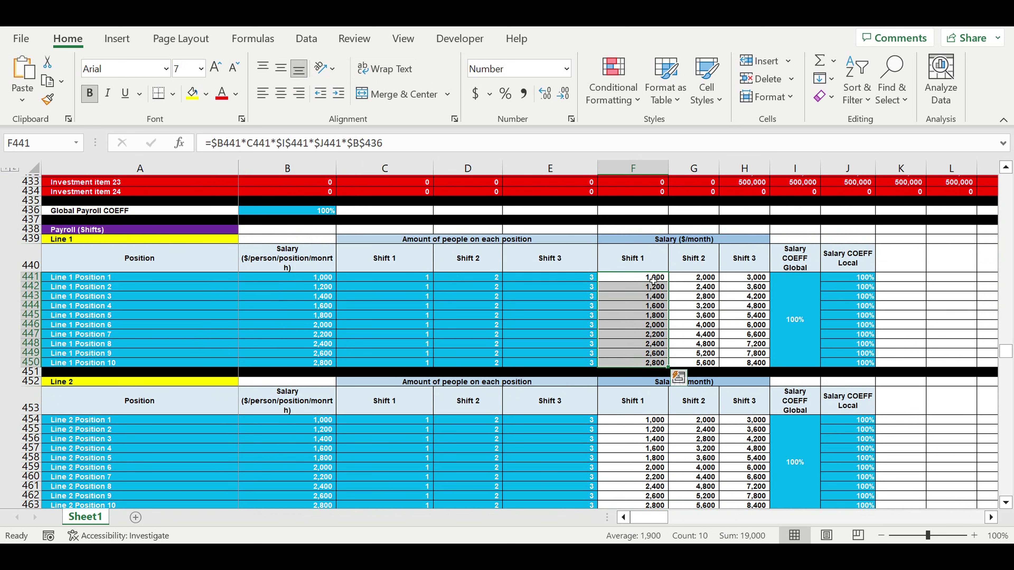
left_click(626, 262)
left_click_drag(702, 260, 702, 354)
left_click_drag(744, 277, 746, 373)
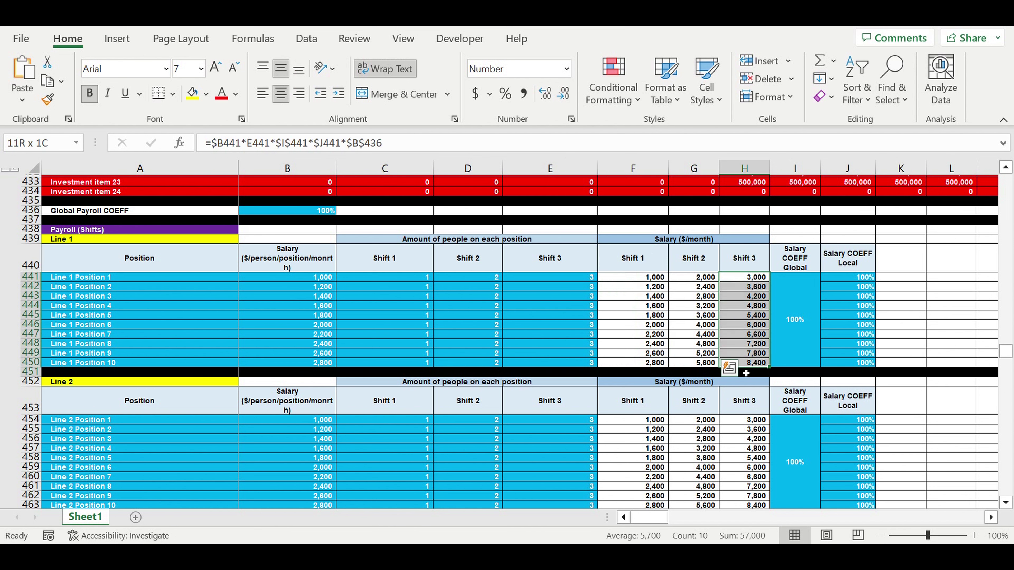
left_click(72, 240)
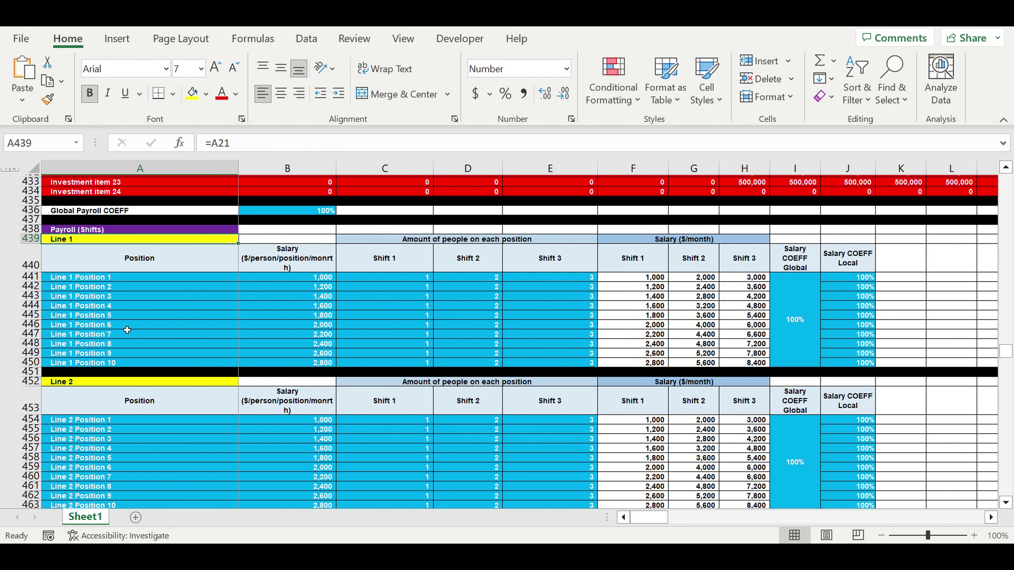
left_click(73, 383)
scroll(210, 398, "down", 4)
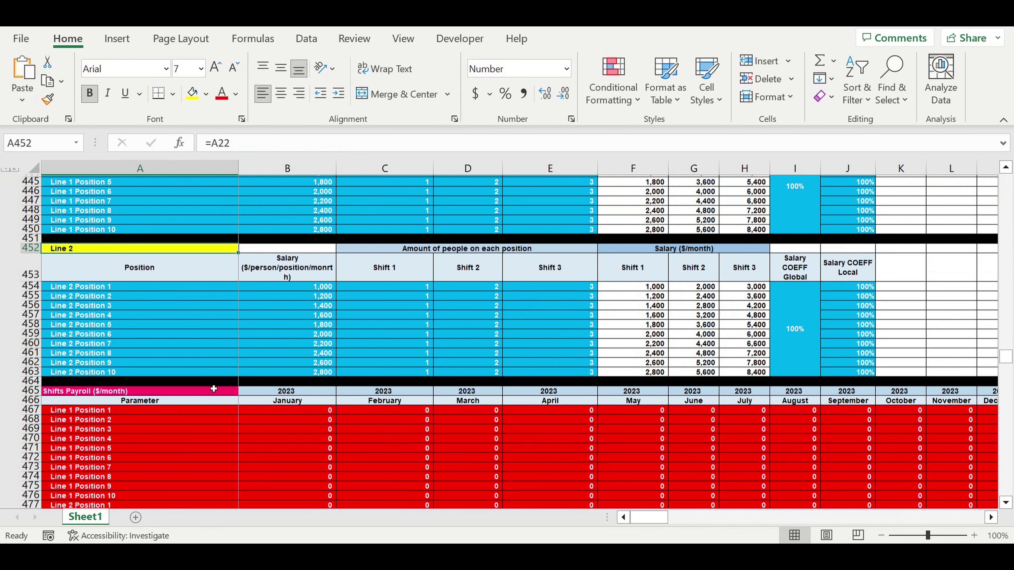
Step: Examine the Payroll fixed table's position names, amounts of people, salaries per person, and local and global coefficients
scroll(213, 389, "down", 10)
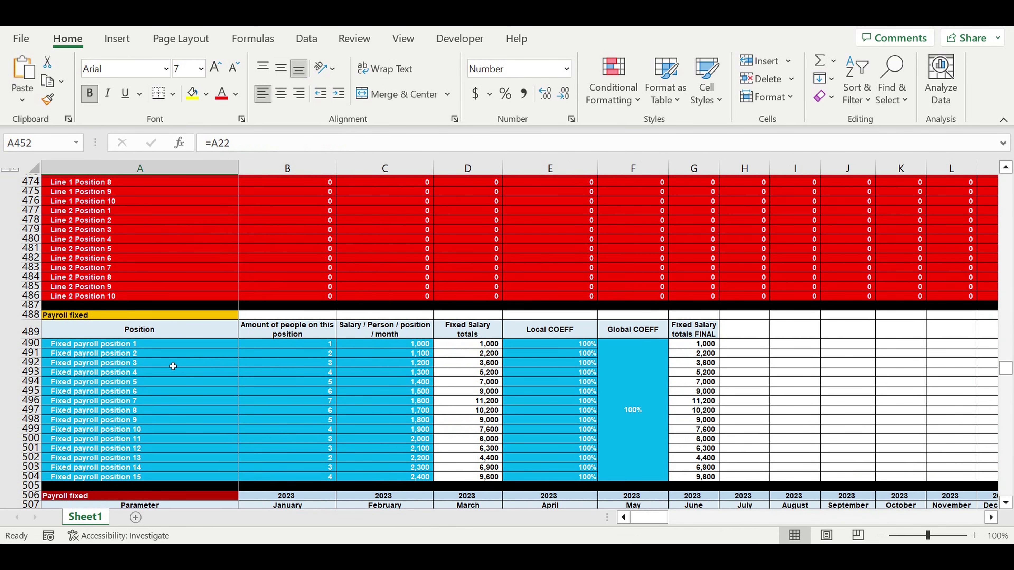
left_click(173, 366)
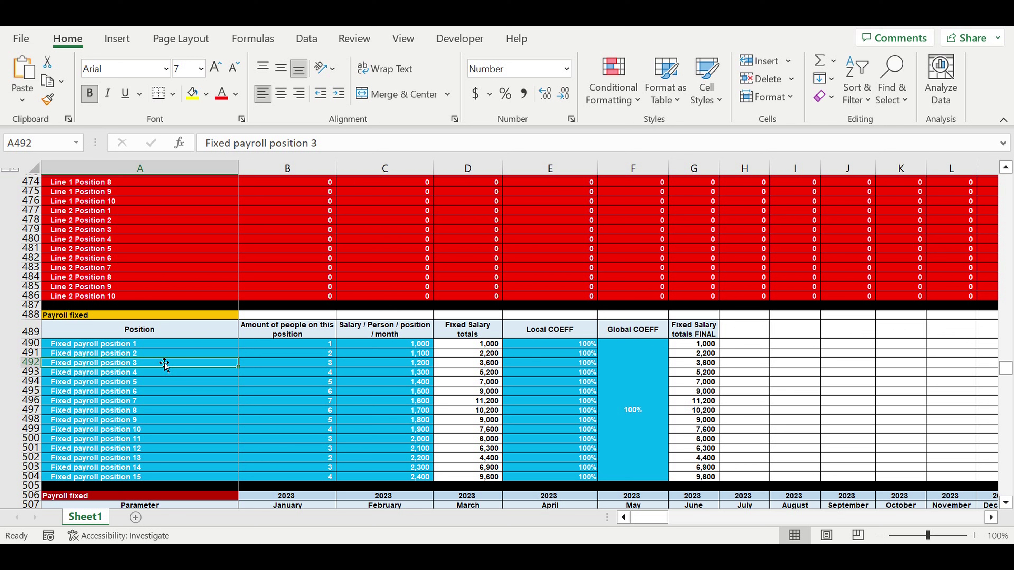
left_click_drag(130, 346, 114, 481)
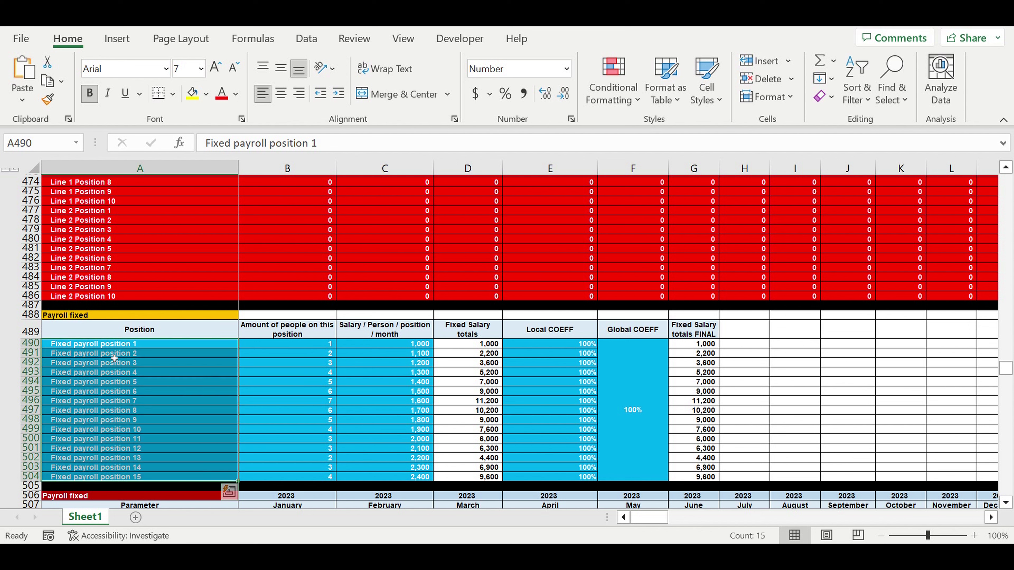
left_click_drag(102, 346, 120, 410)
left_click_drag(297, 344, 304, 457)
left_click_drag(409, 346, 415, 448)
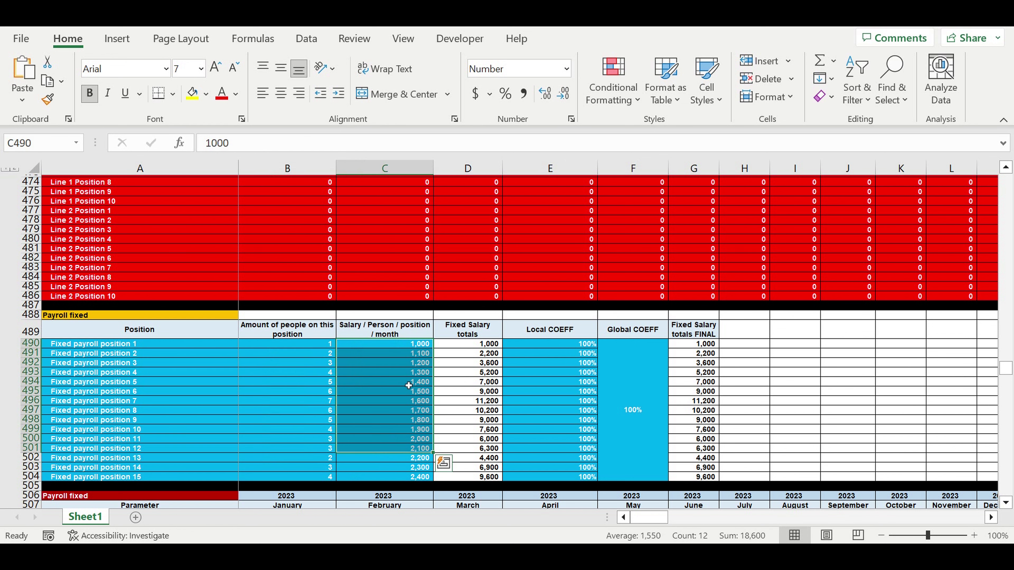
left_click_drag(566, 346, 607, 437)
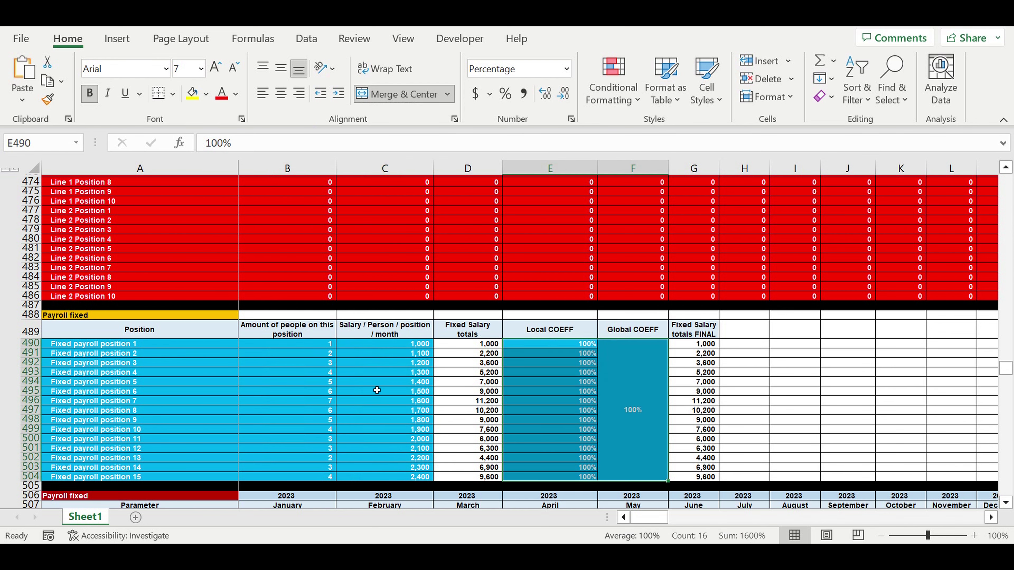
Step: Examine the Direct Payroll COEFF and Product A's direct payroll articles with their cost per unit of product
scroll(300, 386, "down", 11)
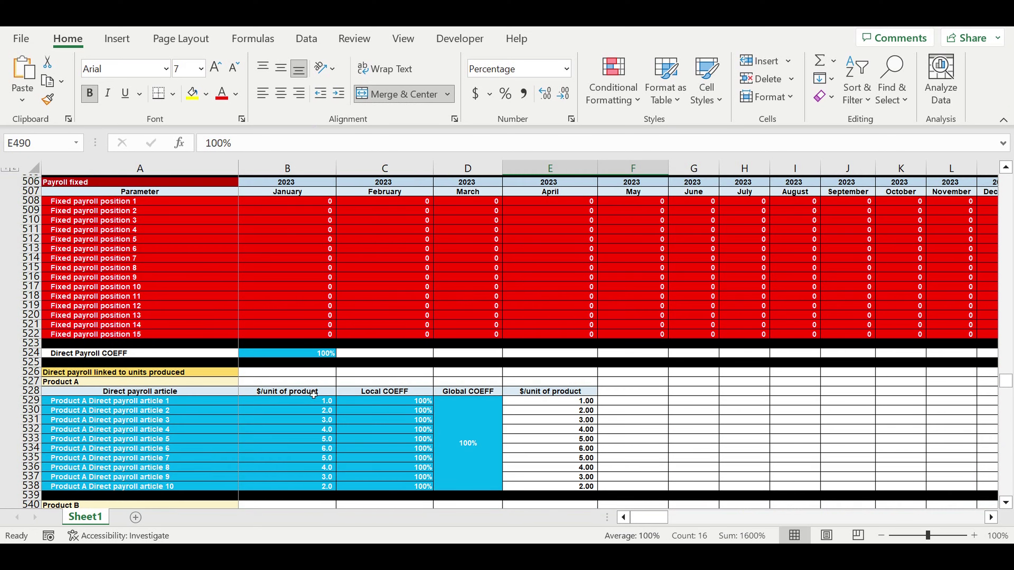
left_click(310, 356)
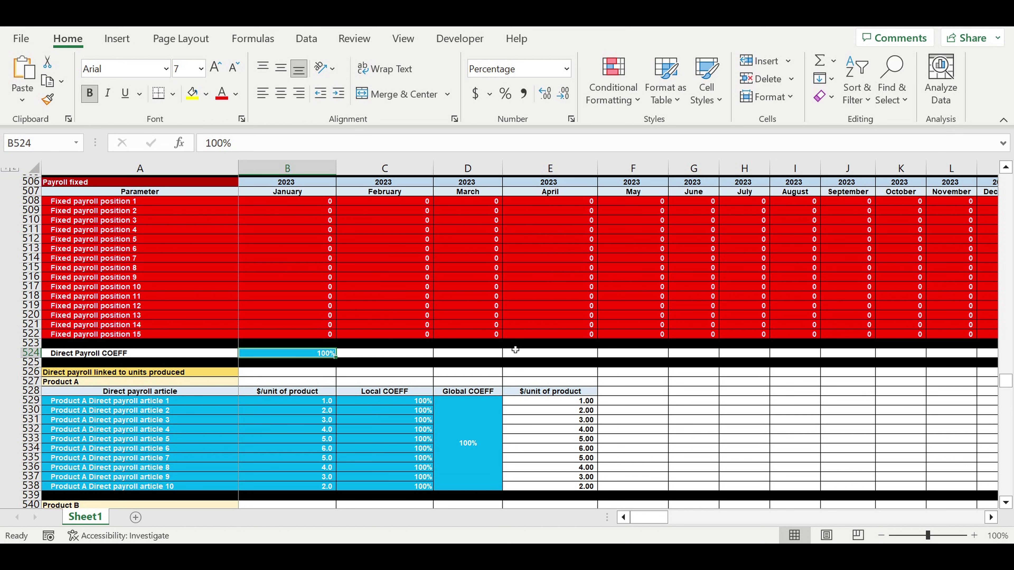
left_click(172, 403)
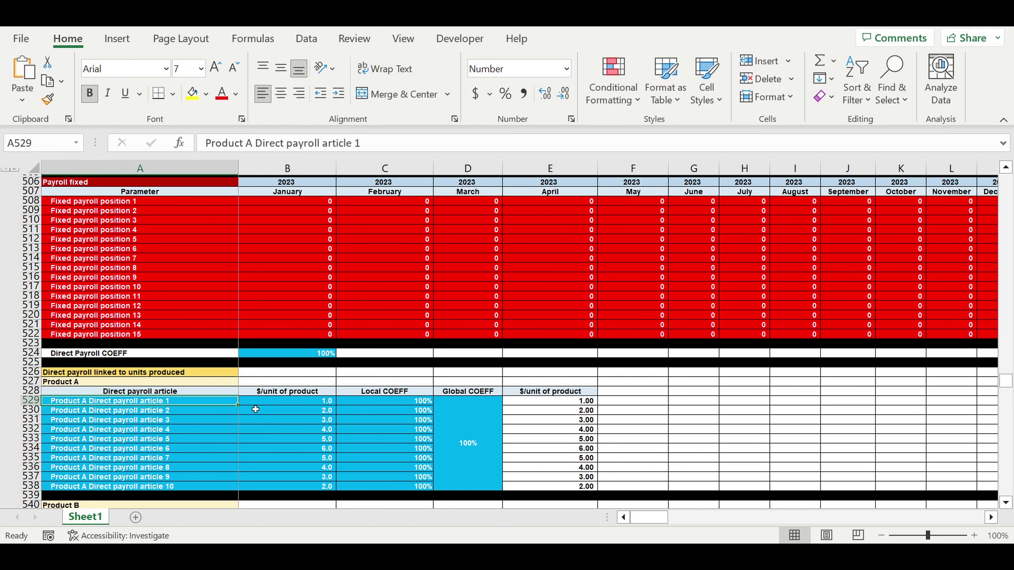
scroll(134, 362, "down", 1)
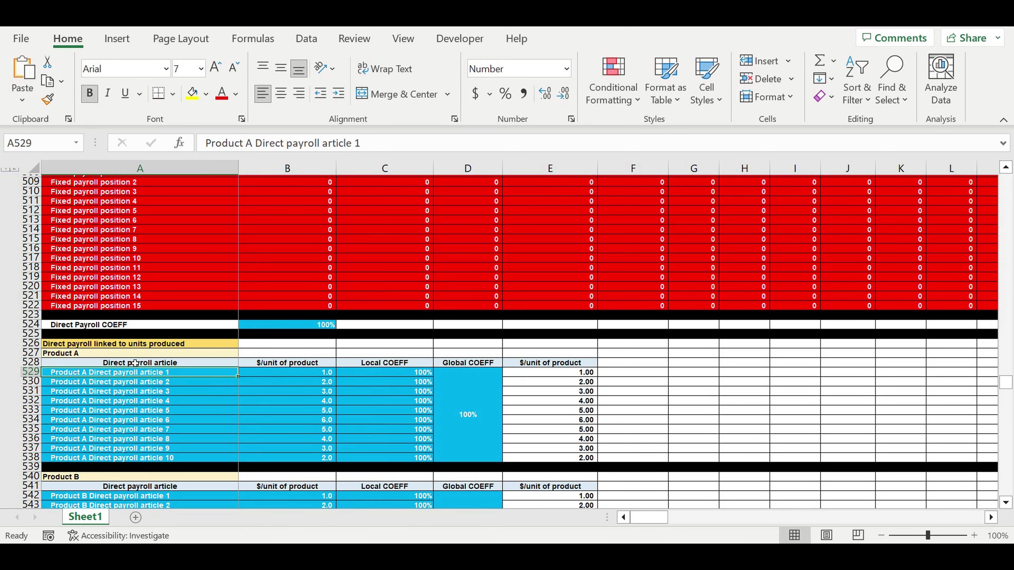
left_click(69, 353)
left_click(82, 479)
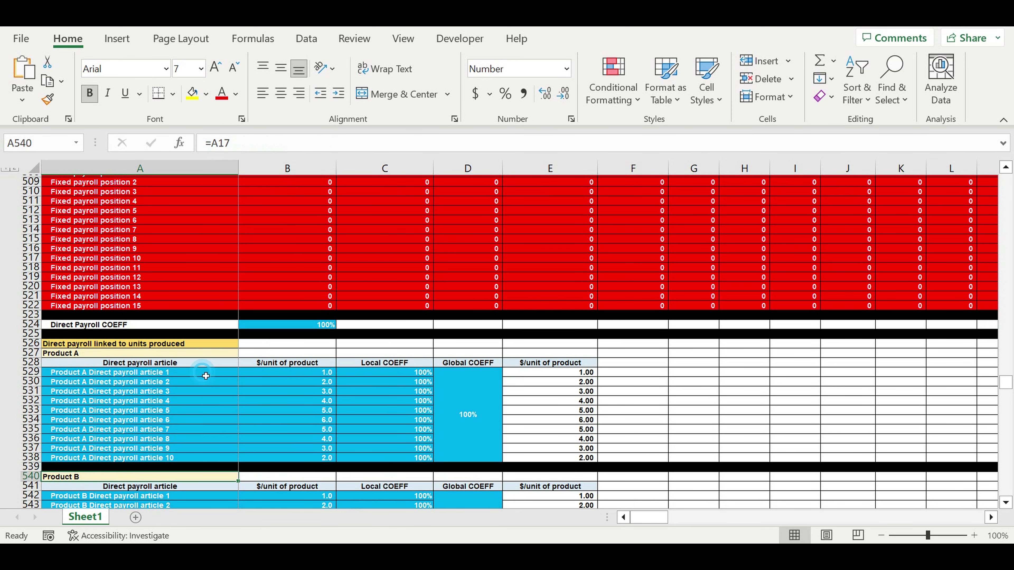
left_click_drag(205, 375, 200, 459)
left_click_drag(309, 374, 319, 457)
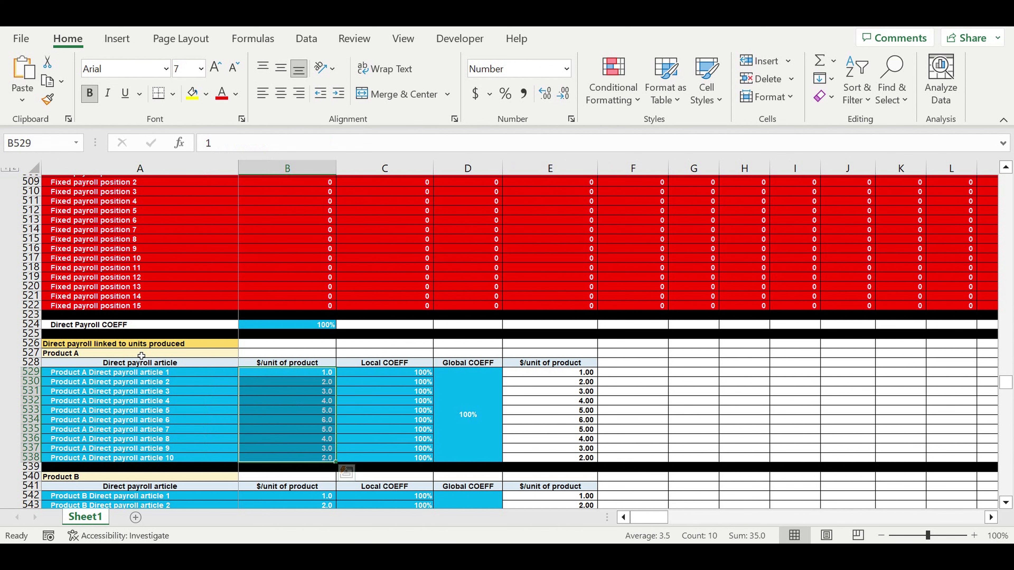
left_click(81, 355)
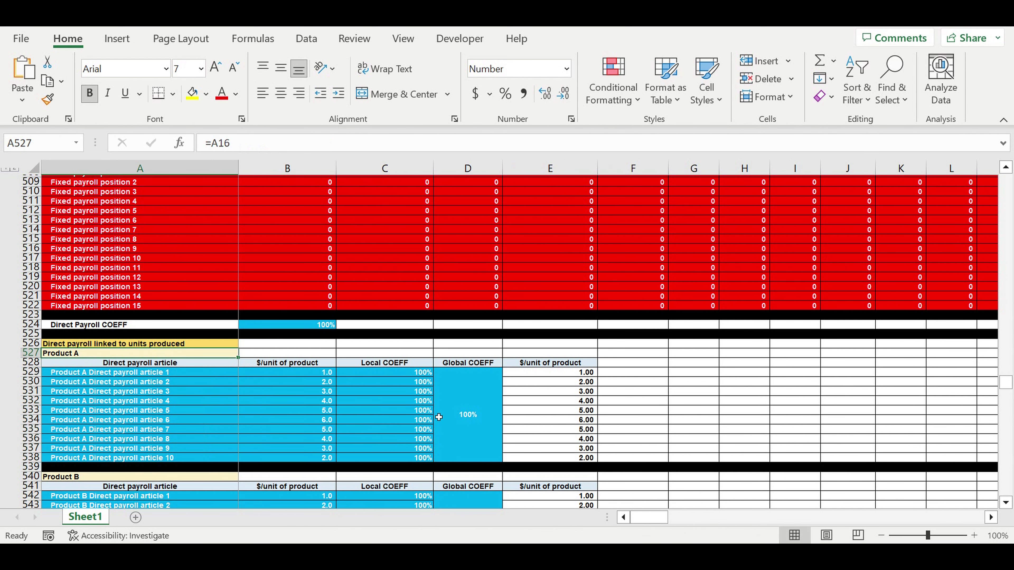
Step: Examine Product B's direct payroll articles with their unit costs and local and global coefficients
scroll(166, 389, "down", 4)
left_click_drag(165, 384, 495, 467)
scroll(535, 450, "down", 2)
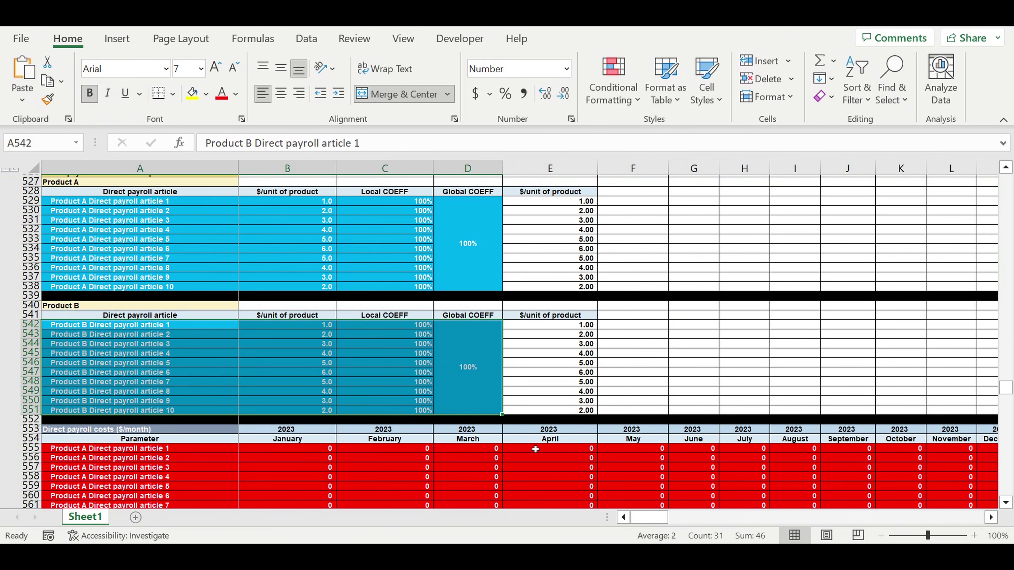
Step: Examine the customer types for Product A and Product B and Product A's percentages of units produced
scroll(535, 449, "down", 11)
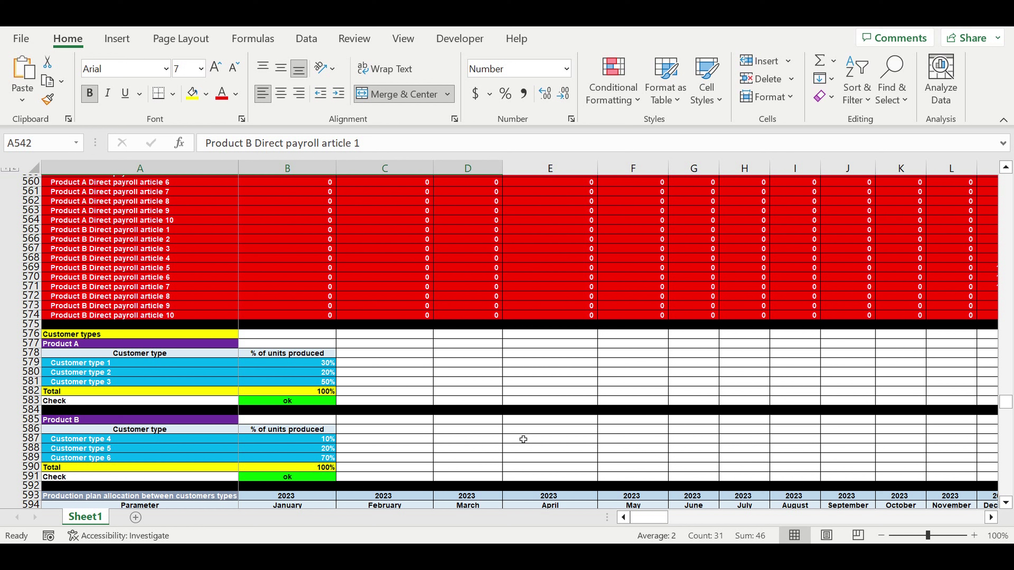
left_click(78, 345)
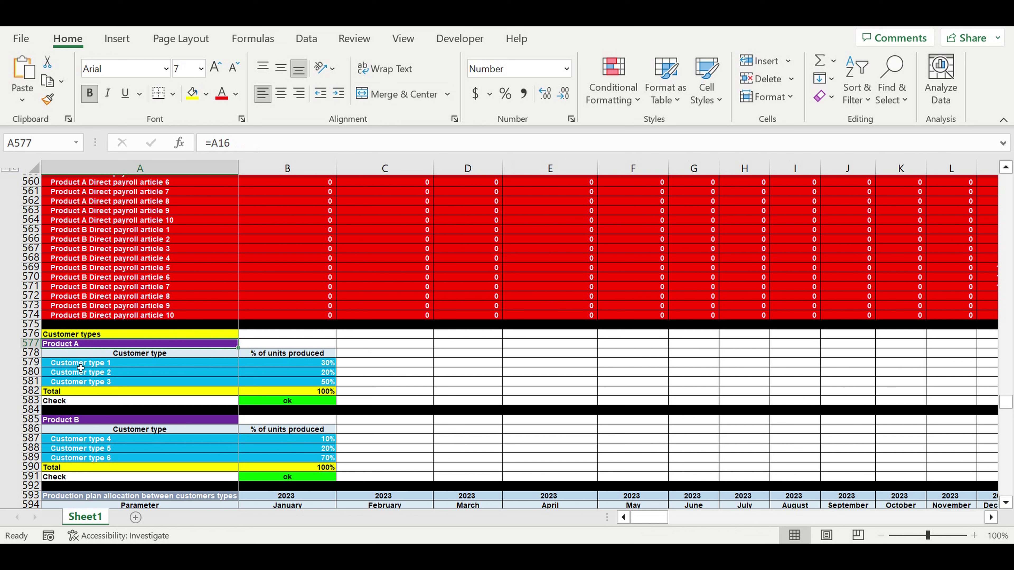
left_click_drag(80, 366, 81, 382)
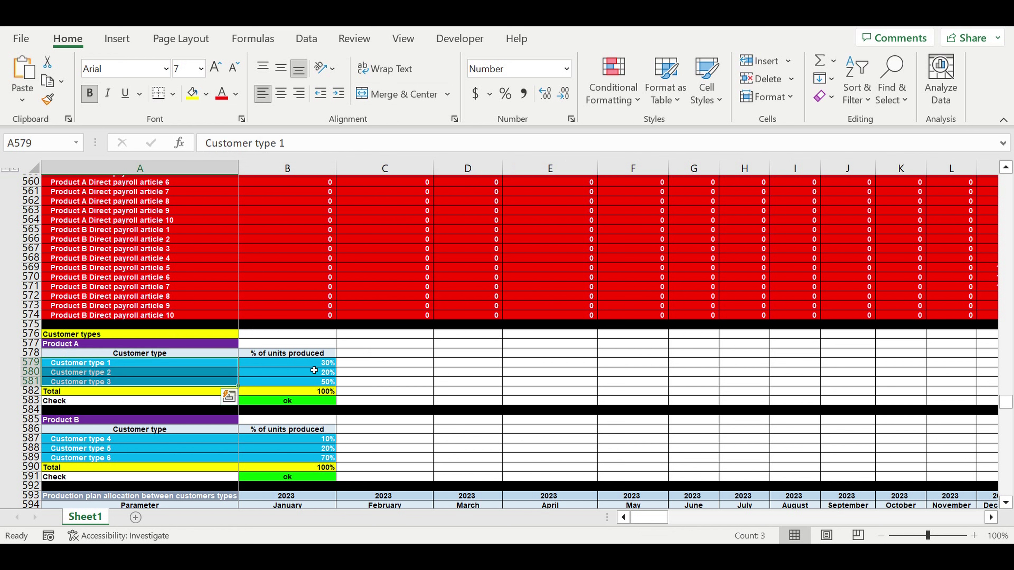
left_click_drag(297, 363, 295, 385)
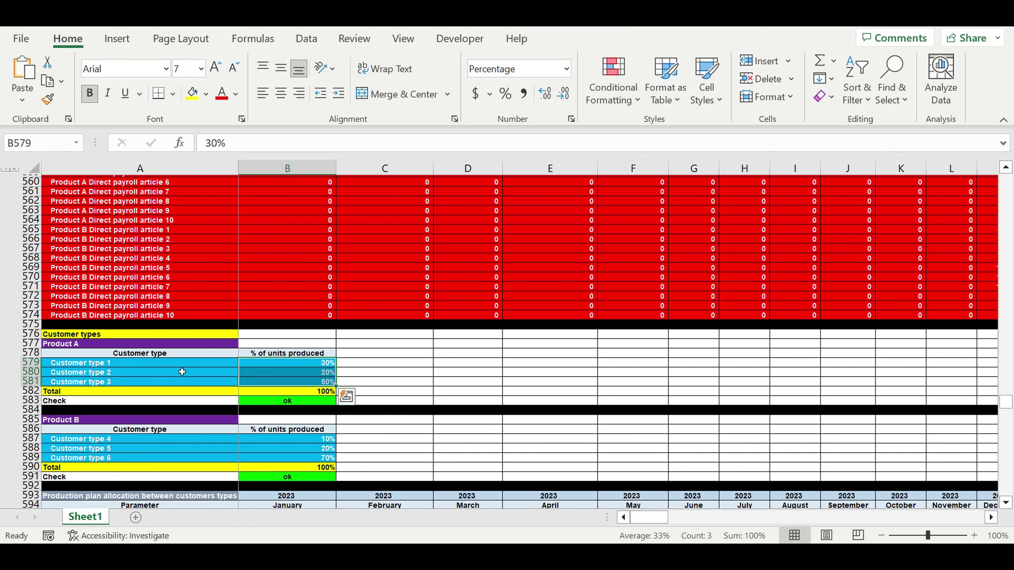
left_click_drag(91, 365, 122, 387)
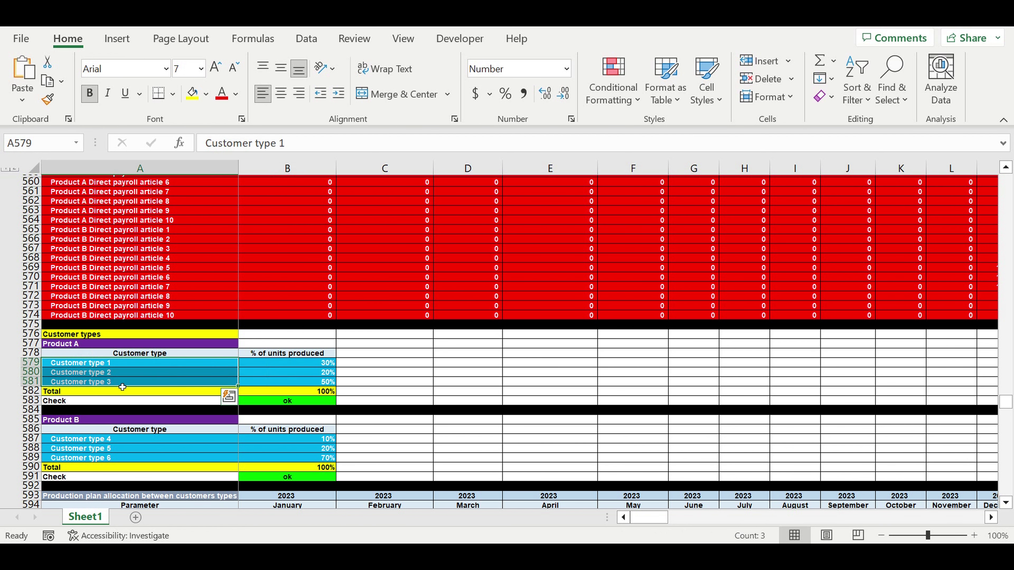
scroll(364, 389, "down", 4)
left_click_drag(91, 328, 118, 346)
Step: Examine the Pricing table's unit prices, customer types and products, plus the global pricing and product coefficients
scroll(365, 402, "down", 5)
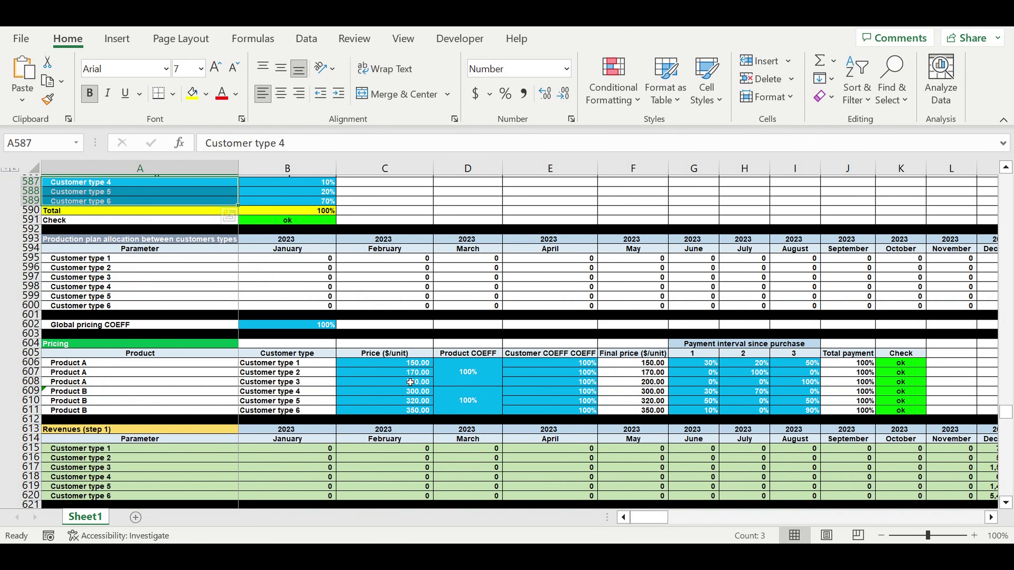
left_click_drag(405, 364, 403, 382)
left_click_drag(261, 363, 262, 383)
left_click_drag(82, 381, 160, 410)
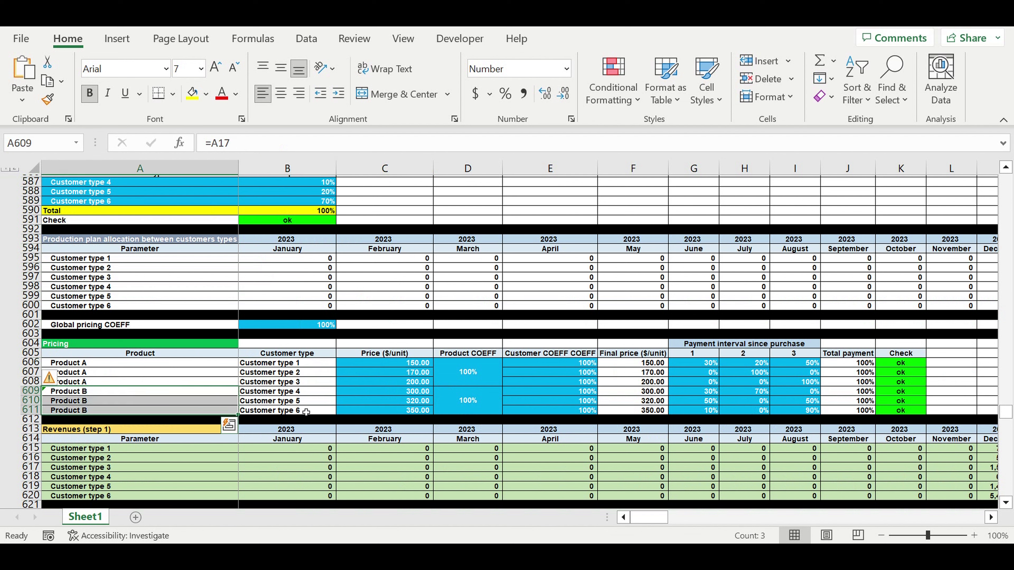
left_click(321, 327)
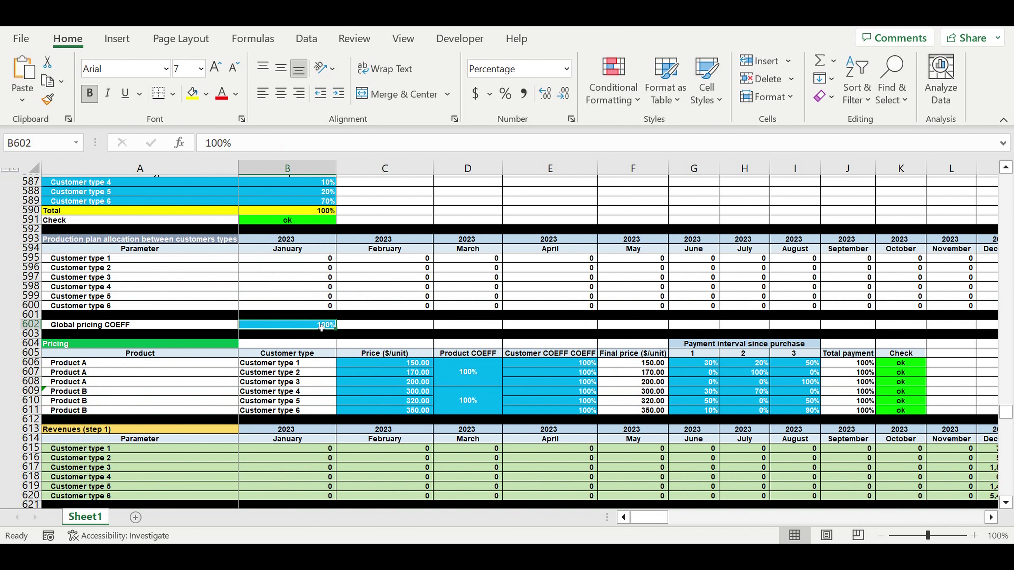
left_click(471, 374)
left_click(481, 401)
left_click(477, 376)
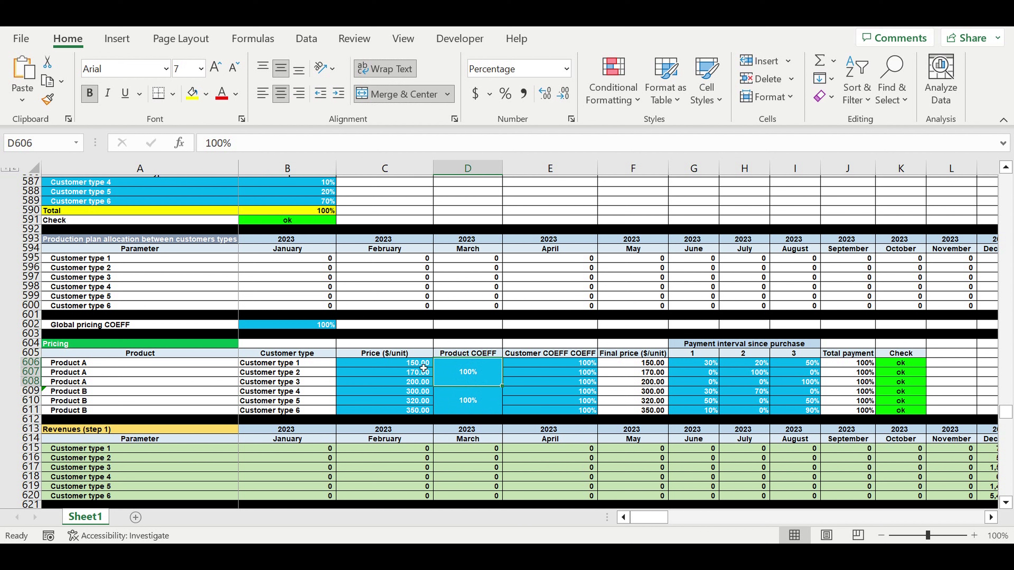
Step: Examine the Pricing rows for Product A and Product B with their product coefficients, customer types, customer coefficients and unit prices
left_click_drag(93, 364, 92, 401)
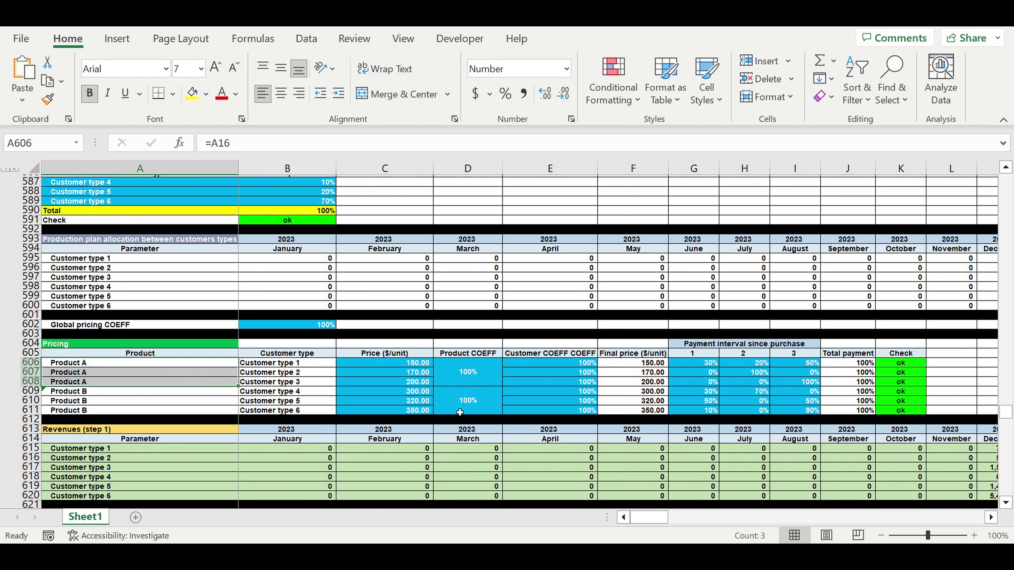
left_click(463, 413)
left_click(126, 397)
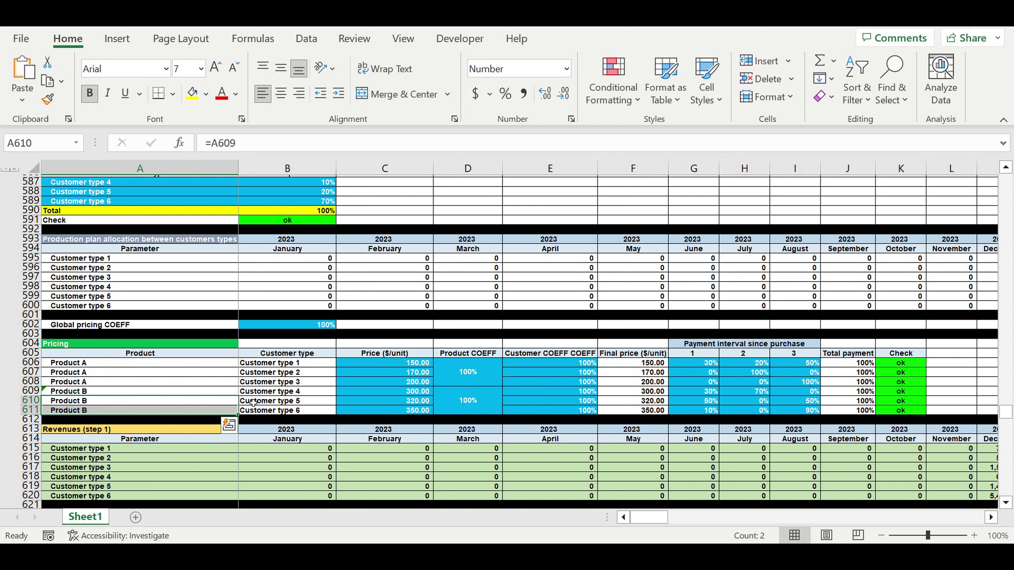
left_click(549, 403)
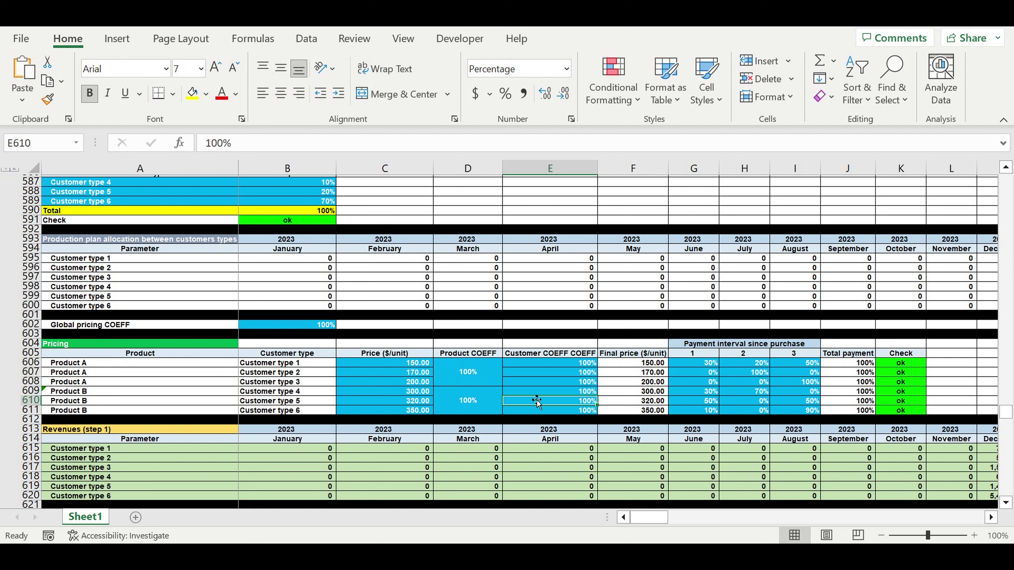
left_click(318, 402)
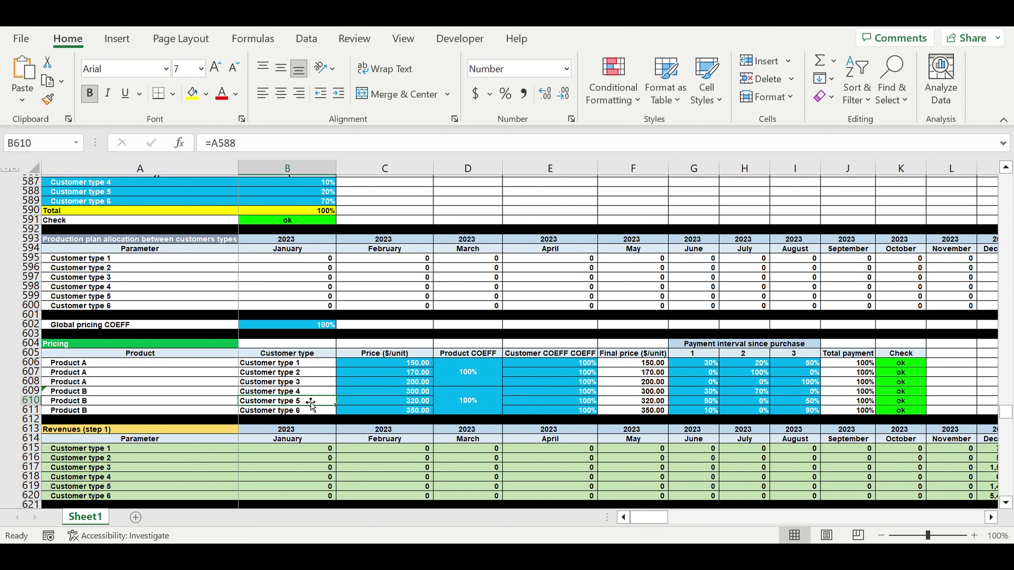
left_click_drag(419, 362, 419, 401)
Step: Examine the payment interval percentages for all customer types, following Customer type 6's split alongside its unit price
left_click_drag(701, 366, 800, 412)
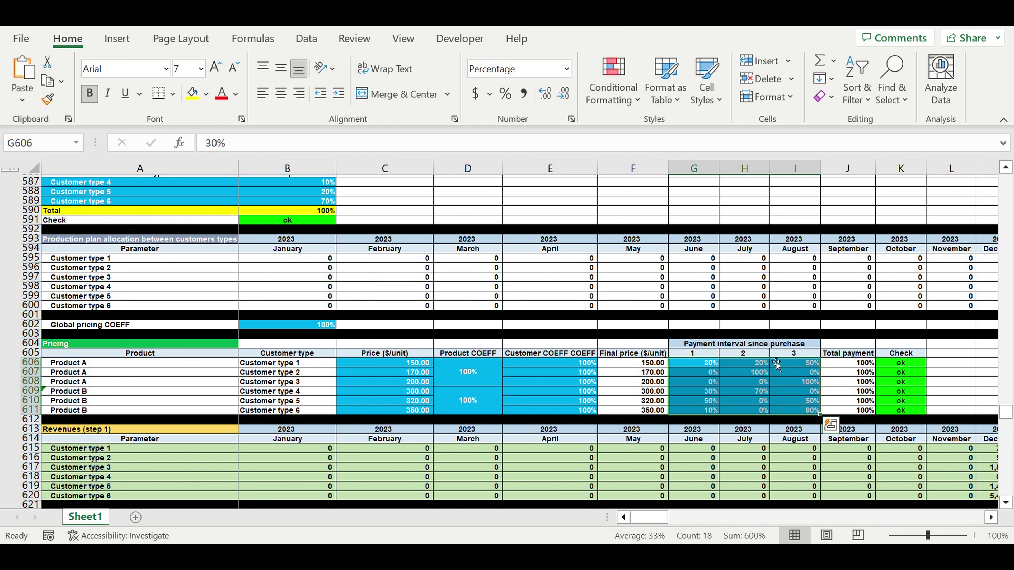
left_click(768, 382)
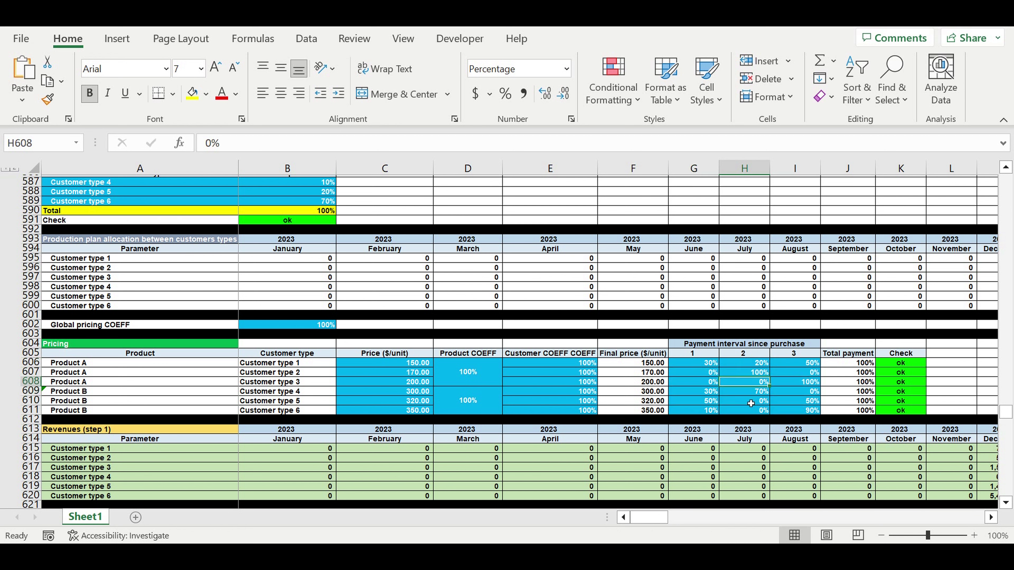
left_click(707, 404)
left_click(702, 413)
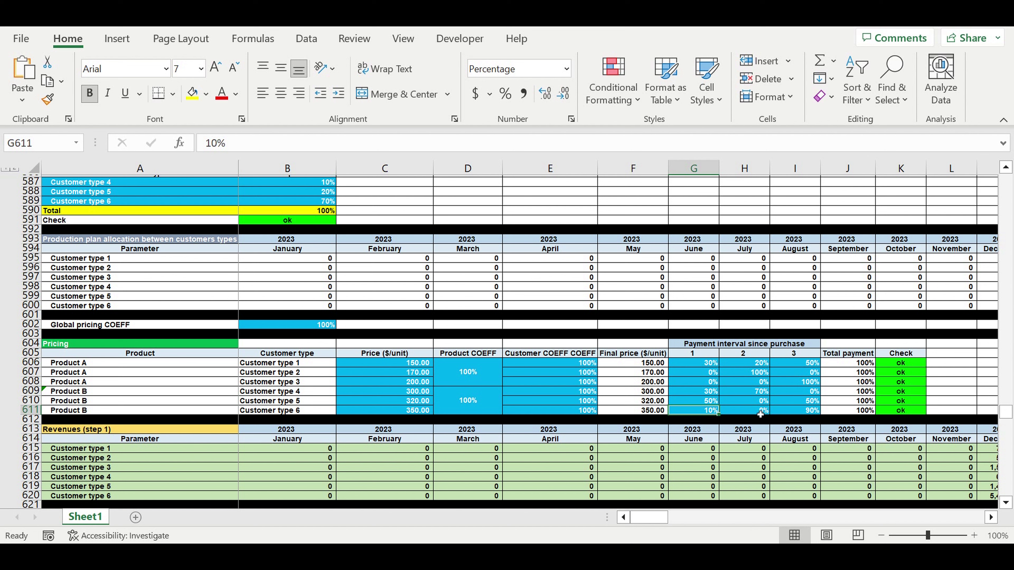
left_click(804, 413)
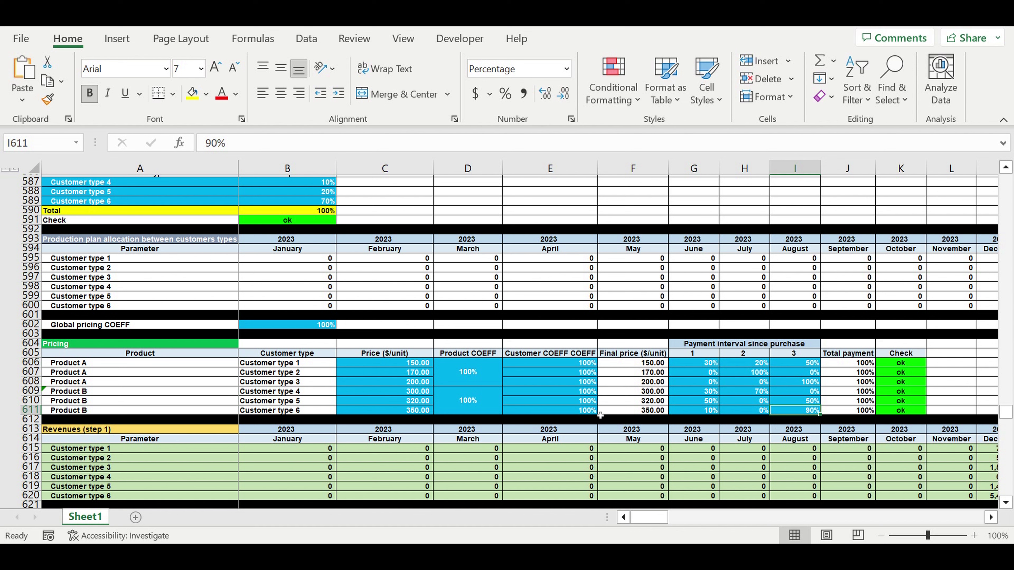
left_click(405, 412)
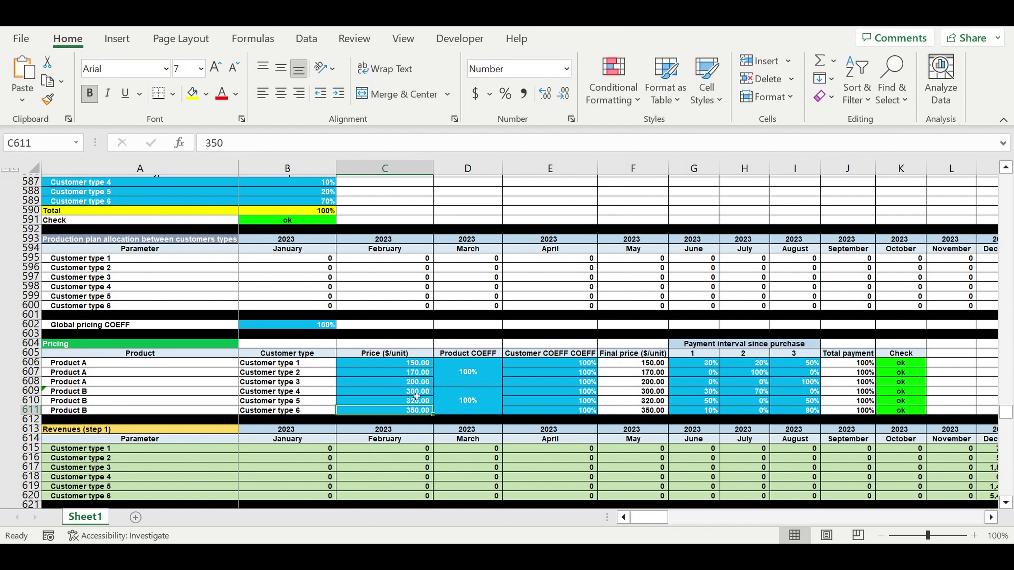
Step: Examine how Customer type 1 and Customer type 2 spread their payments over intervals 1, 2 and 3 since purchase
left_click(709, 366)
left_click(742, 367)
left_click(785, 367)
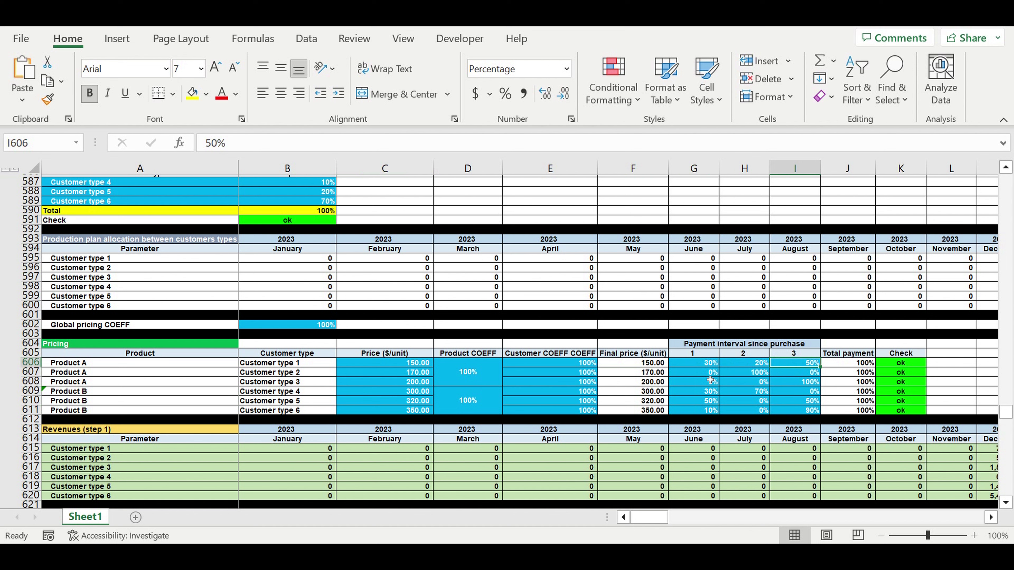
left_click(704, 376)
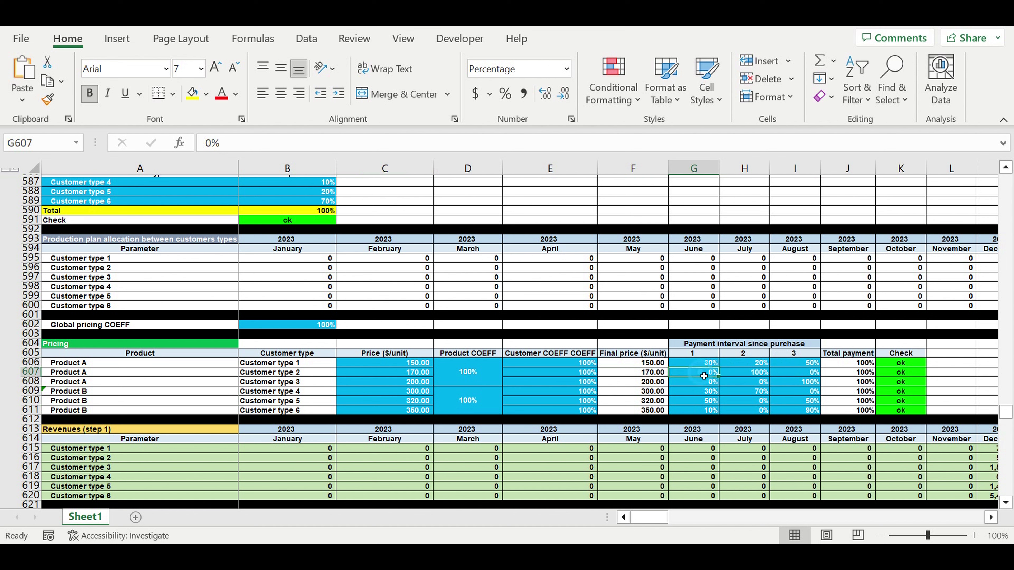
left_click(752, 374)
left_click(717, 374)
left_click(745, 374)
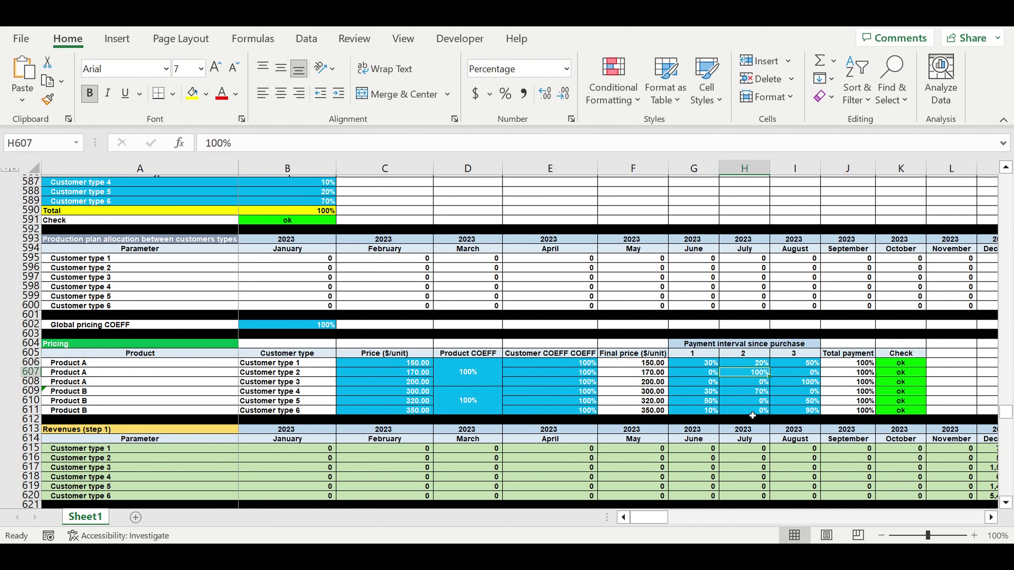
Step: Examine the electricity price in $/kWt and the hourly electricity consumption inputs for Line 1 and Line 2
scroll(684, 375, "down", 4)
scroll(696, 377, "down", 4)
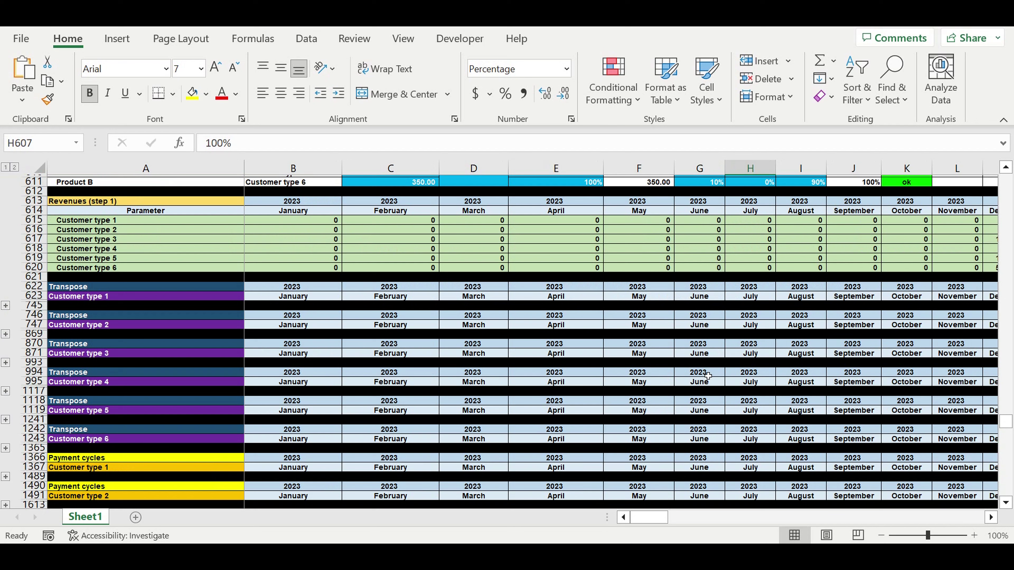
scroll(707, 376, "down", 14)
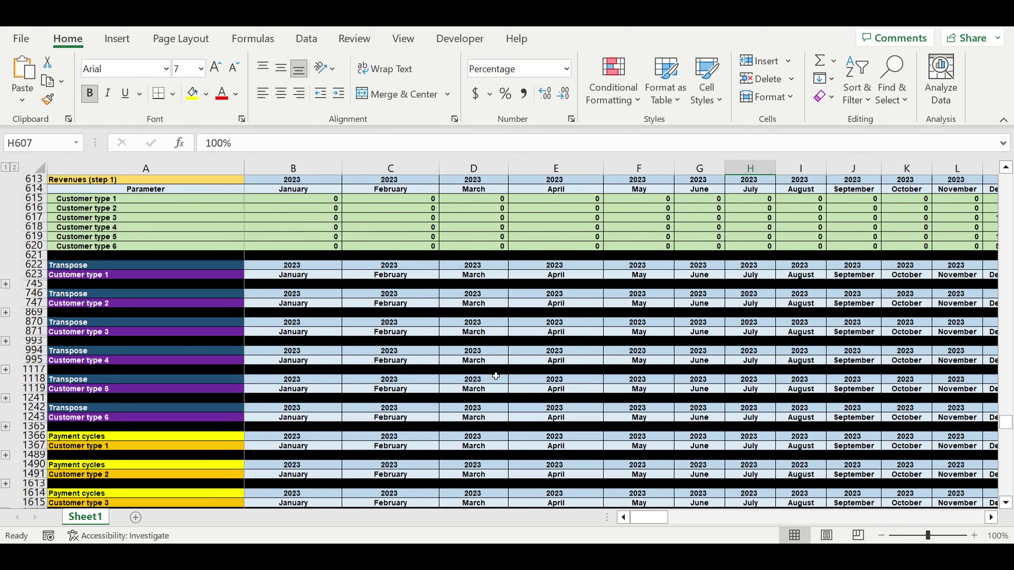
scroll(472, 375, "down", 12)
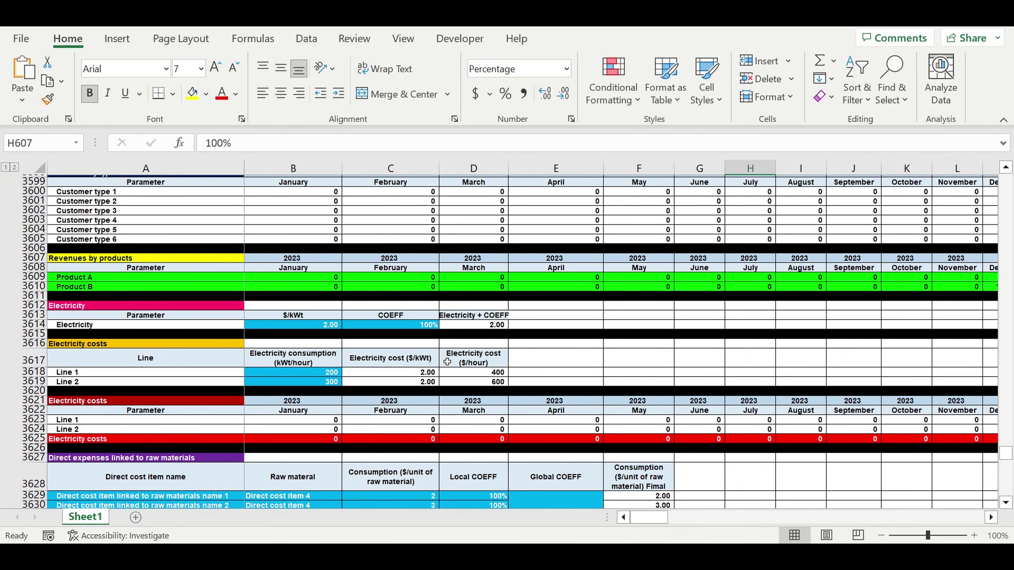
left_click(319, 325)
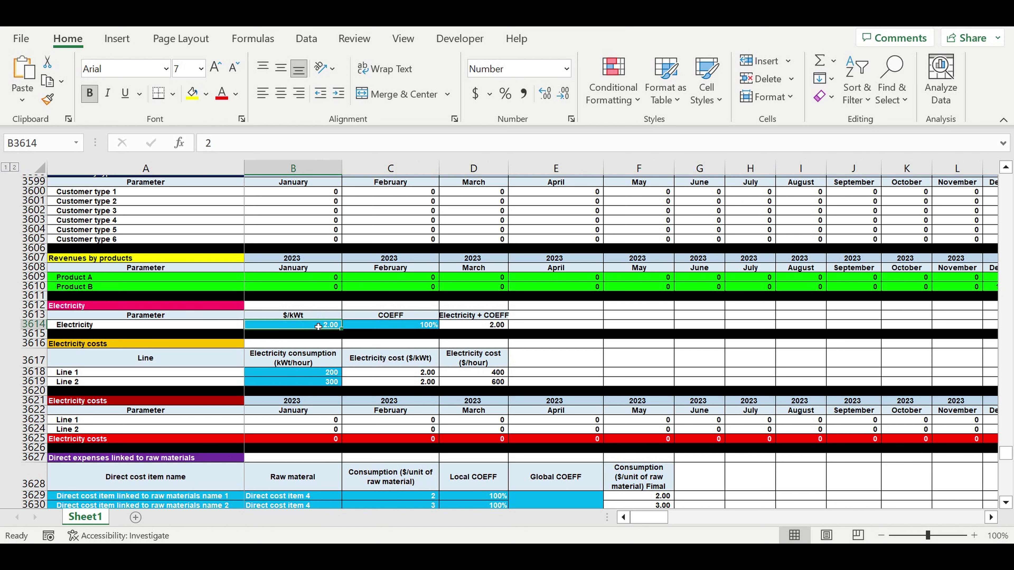
left_click(311, 375)
left_click_drag(311, 375, 349, 382)
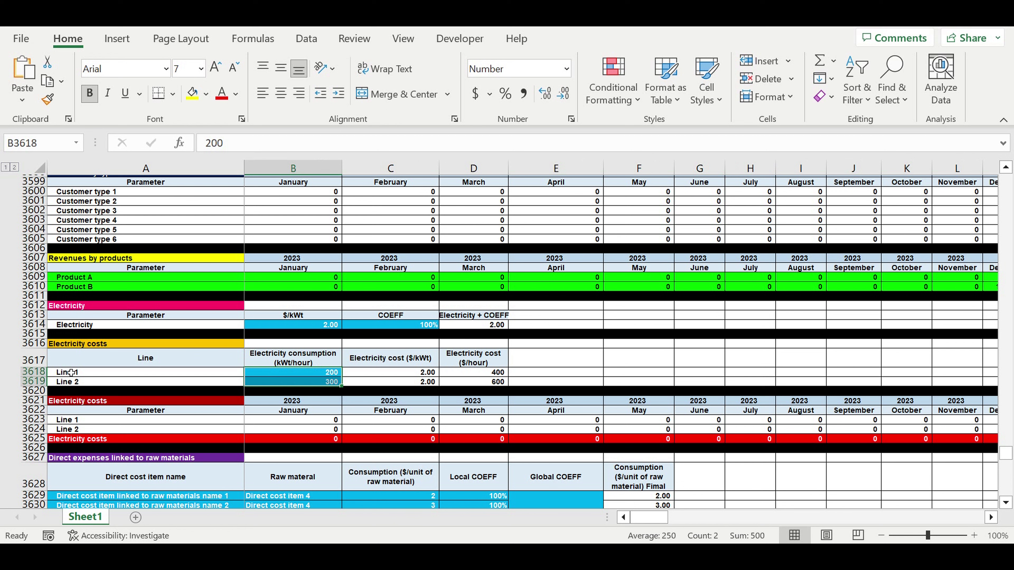
left_click(88, 374)
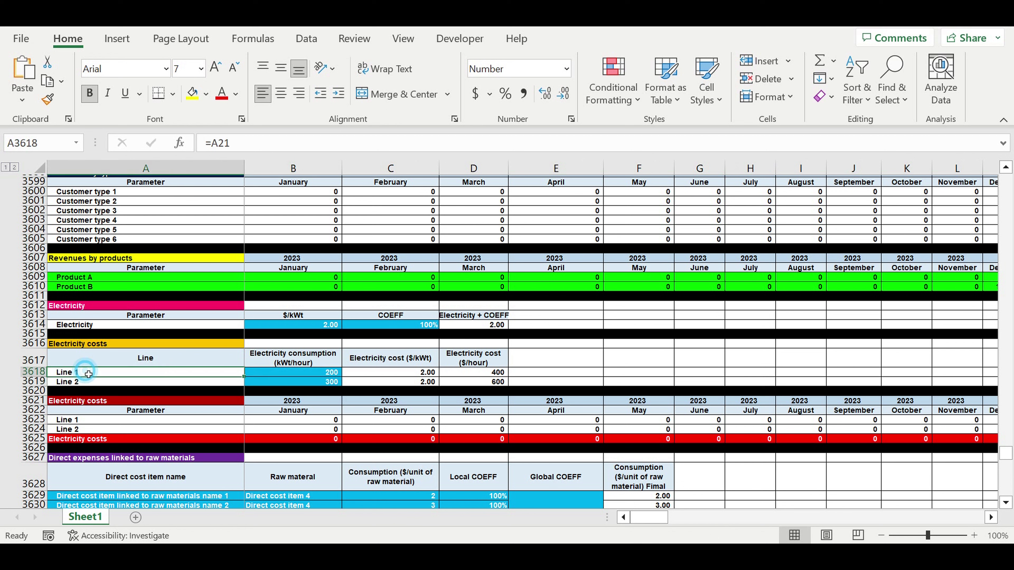
left_click(87, 382)
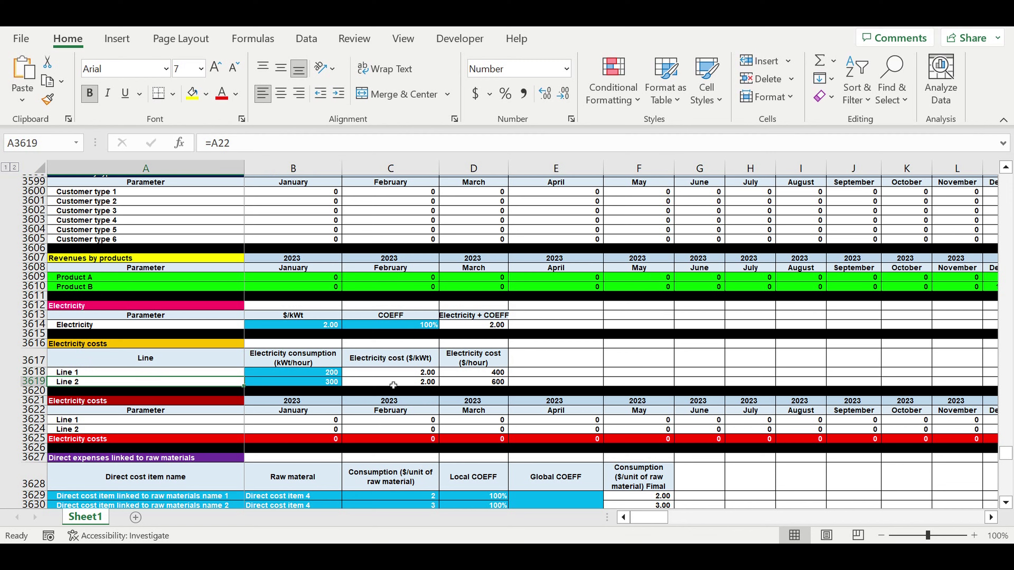
Step: Examine the direct expenses linked to raw materials, their item names and assigned raw materials, comparing them with the lines' electricity consumption
scroll(393, 385, "down", 5)
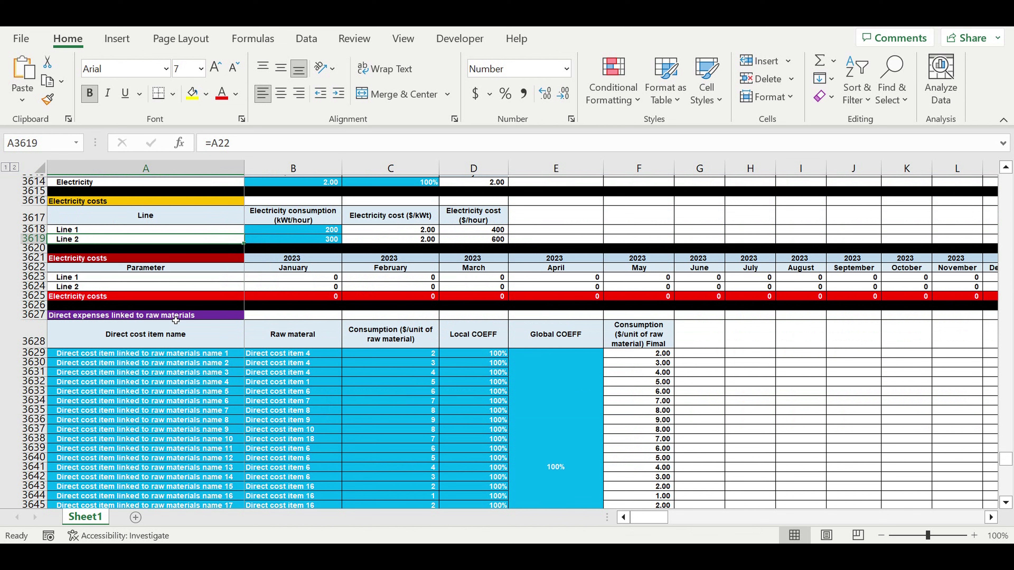
left_click_drag(145, 355, 116, 492)
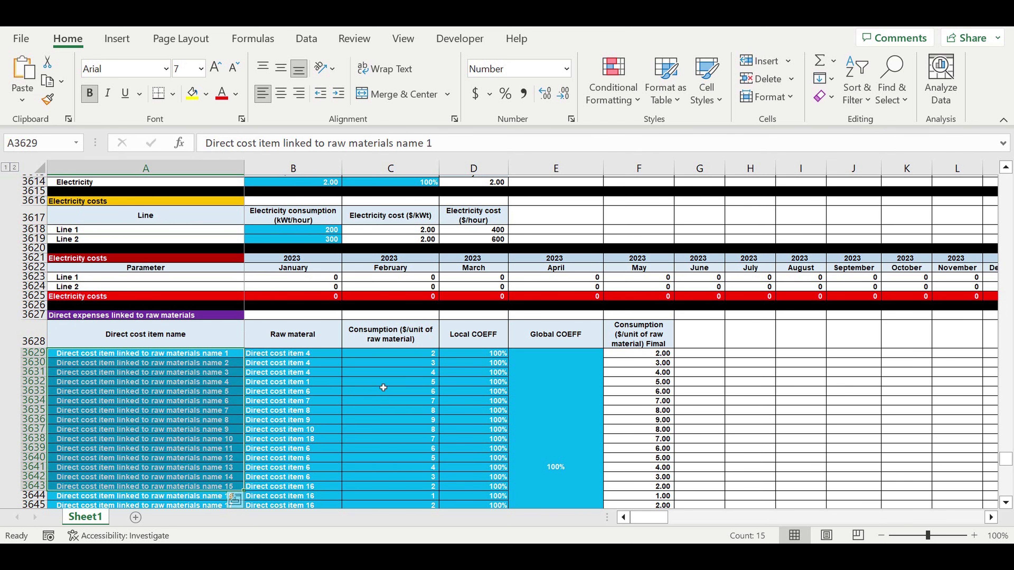
scroll(371, 386, "up", 3)
left_click_drag(310, 317, 318, 328)
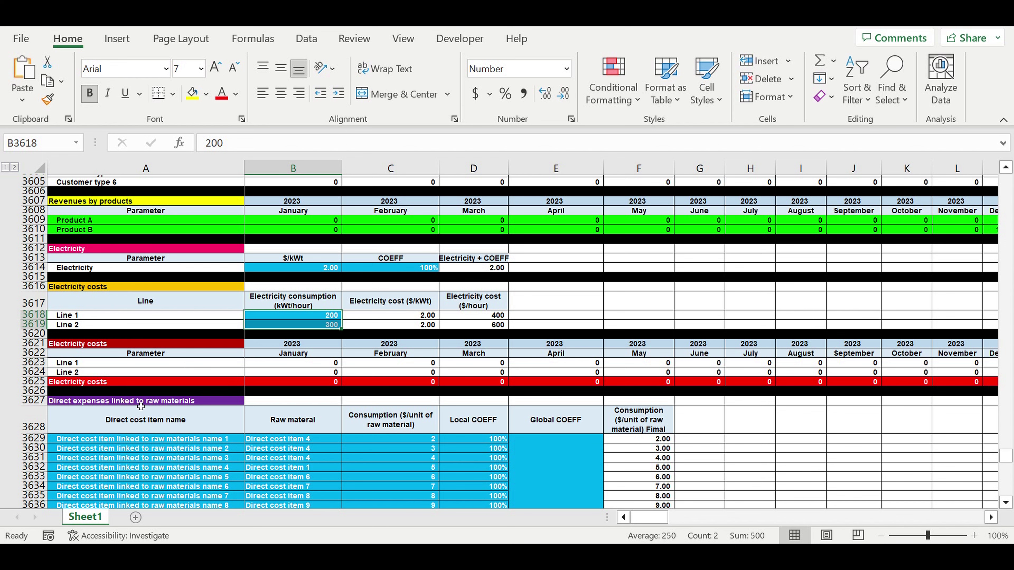
left_click_drag(156, 402, 192, 469)
scroll(245, 450, "down", 2)
left_click(272, 383)
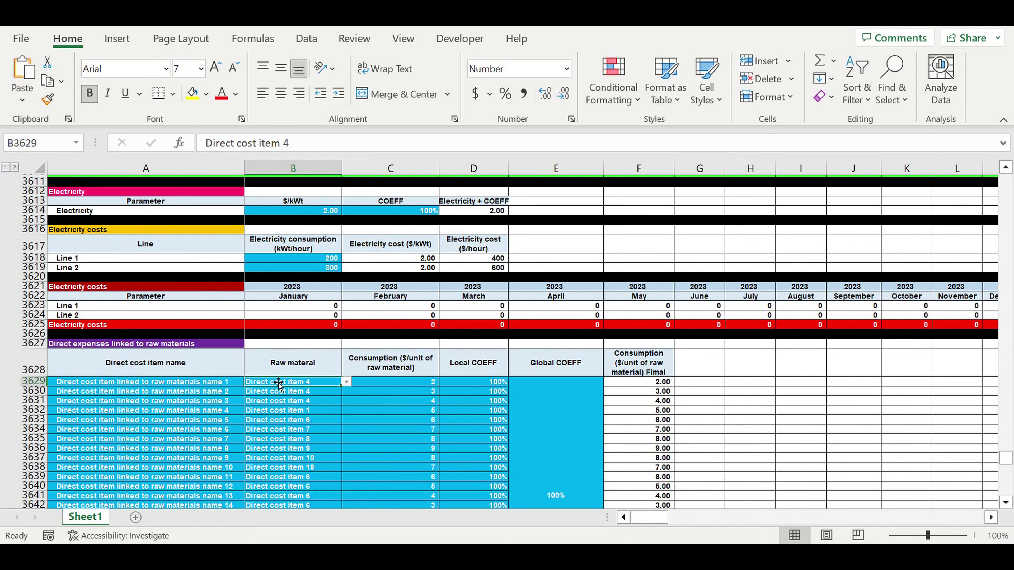
scroll(297, 357, "down", 5)
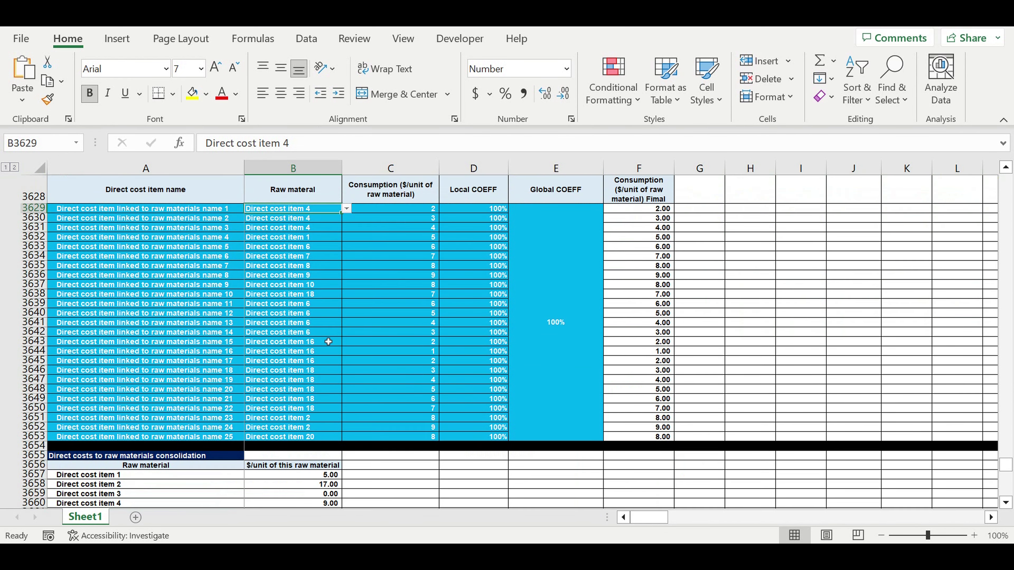
Step: Enter the heading "Direct costs linked to amount of shifts" in cell A3724, below the monthly direct costs linked to raw materials
scroll(328, 342, "down", 4)
scroll(328, 343, "down", 2)
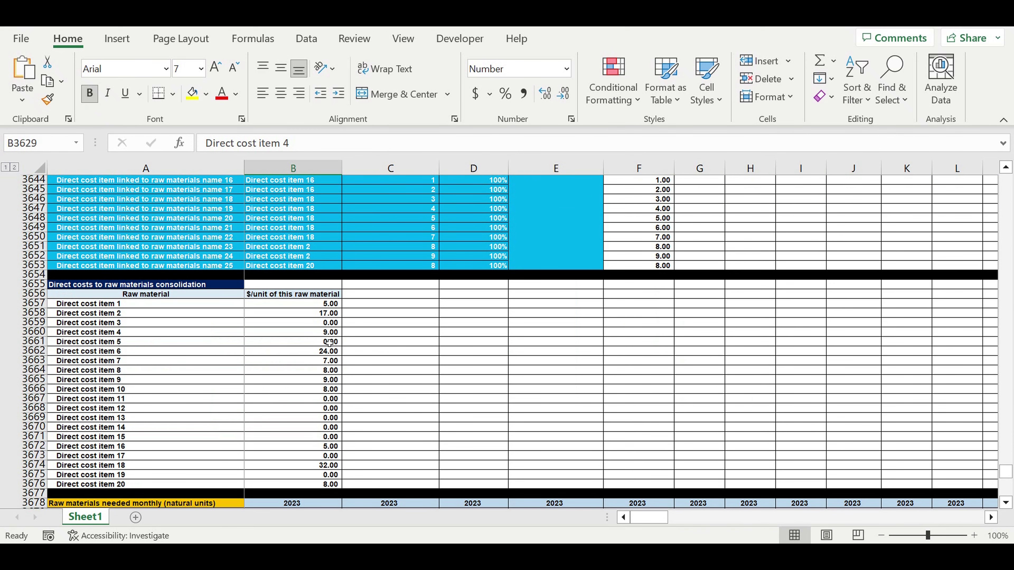
scroll(317, 341, "down", 2)
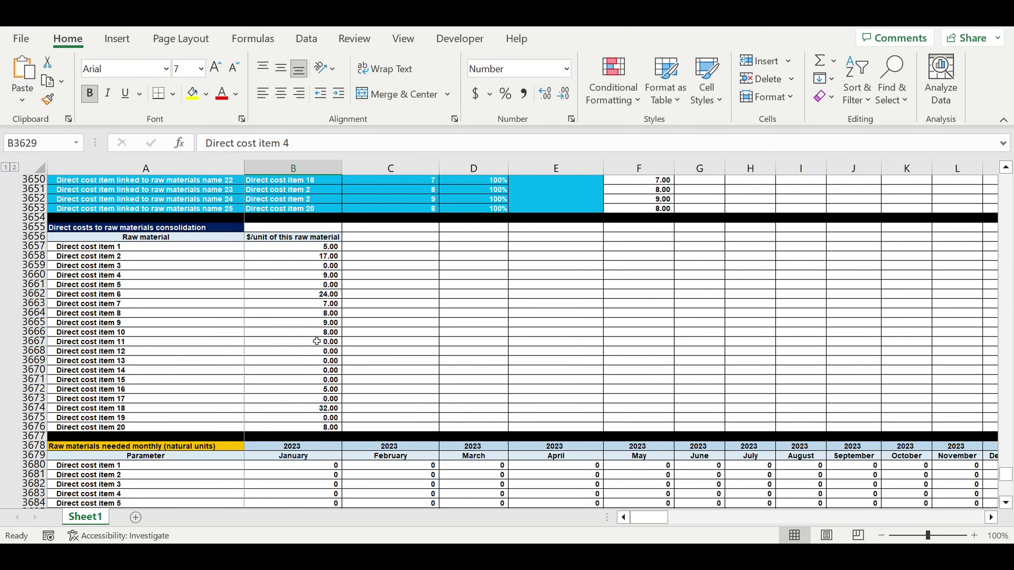
scroll(301, 324, "down", 10)
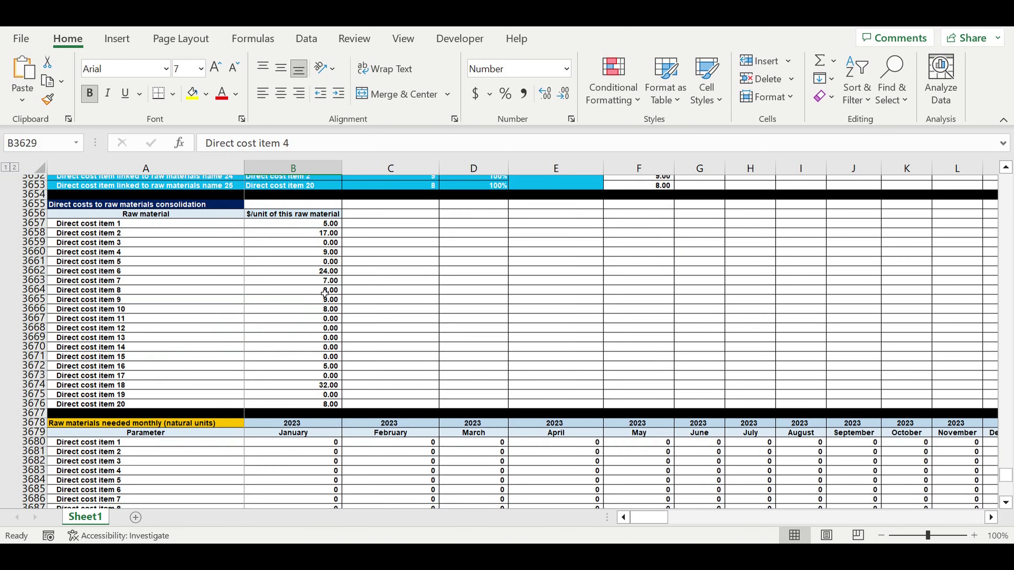
scroll(333, 308, "down", 6)
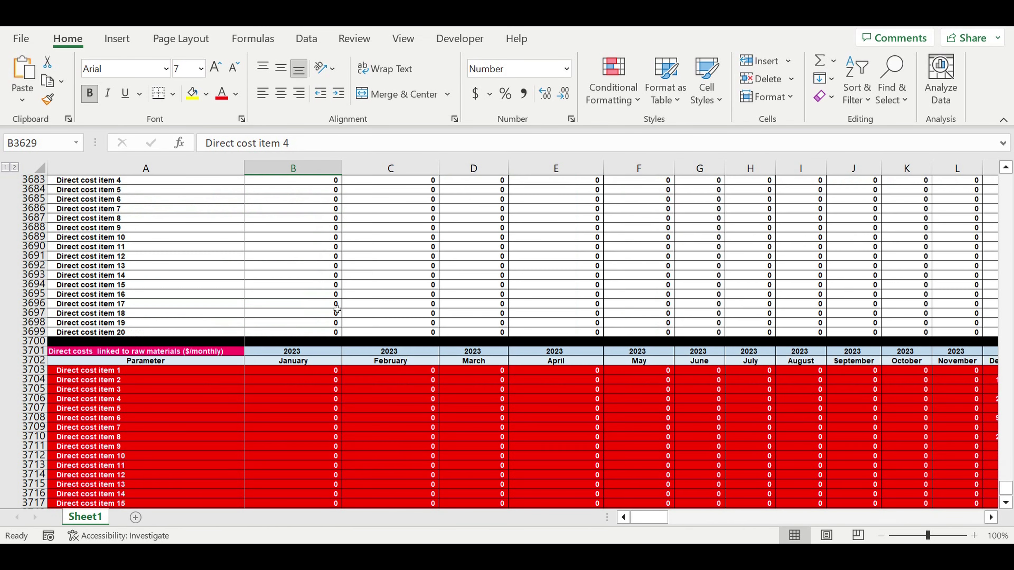
scroll(340, 311, "down", 6)
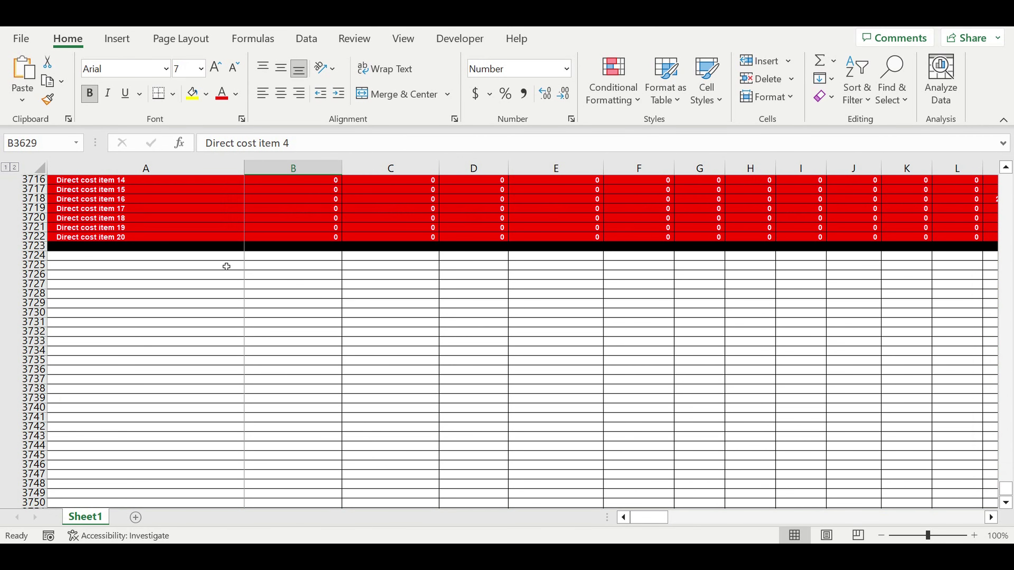
left_click(211, 258)
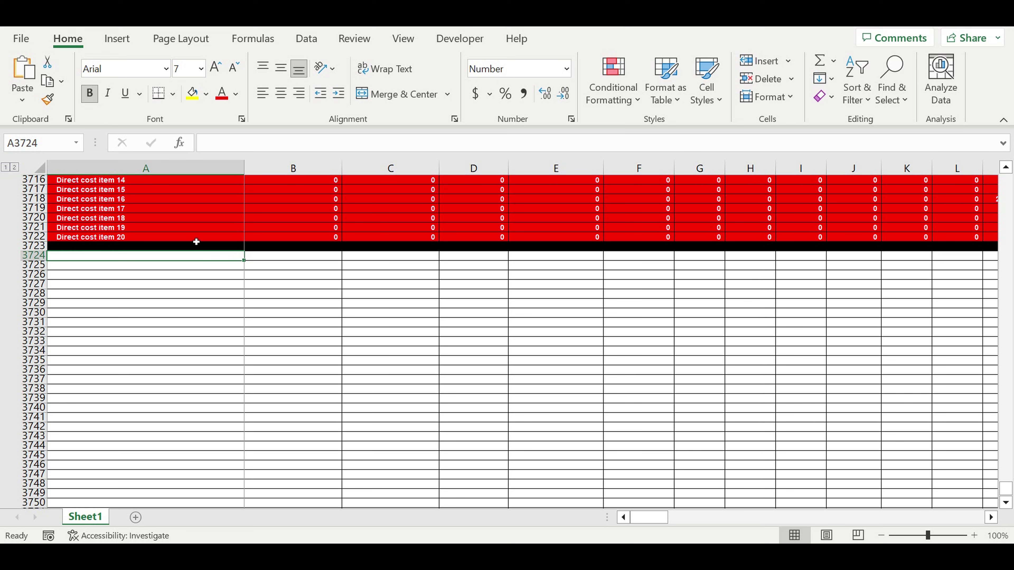
type("=")
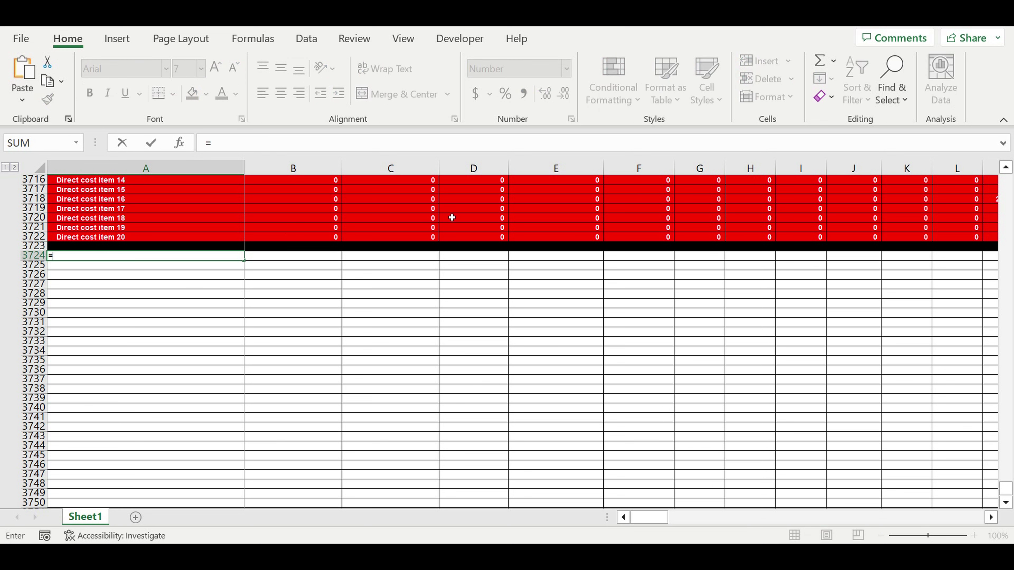
key("BackSpace")
type("Di")
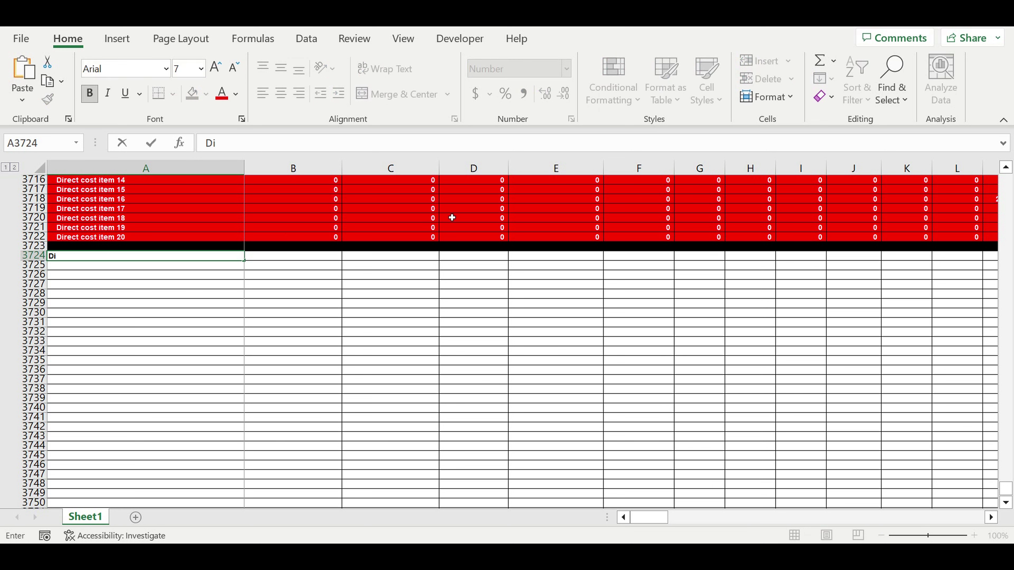
type("rect costs lin")
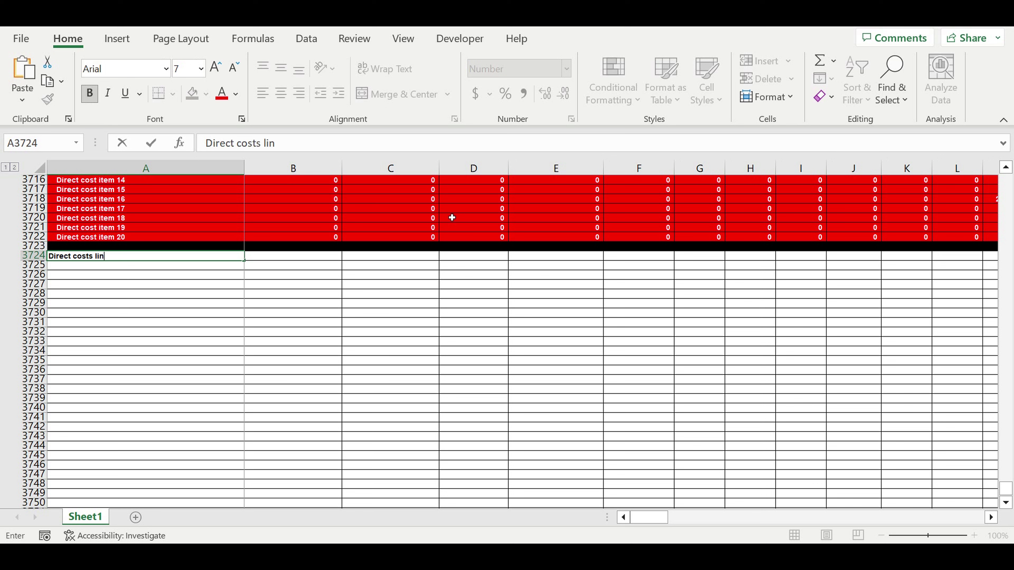
type("ked to amount")
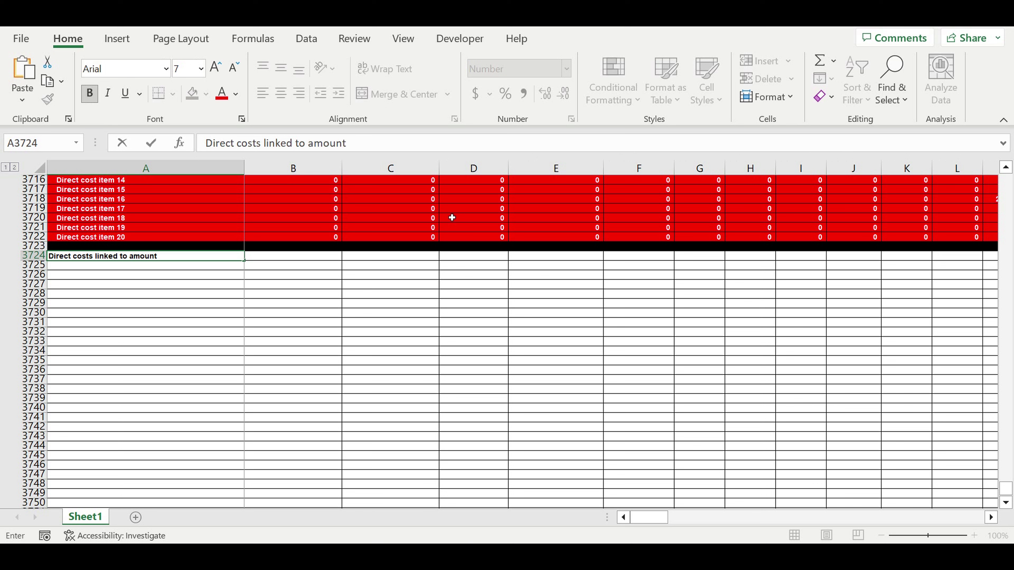
type(" of shifts")
key("Return")
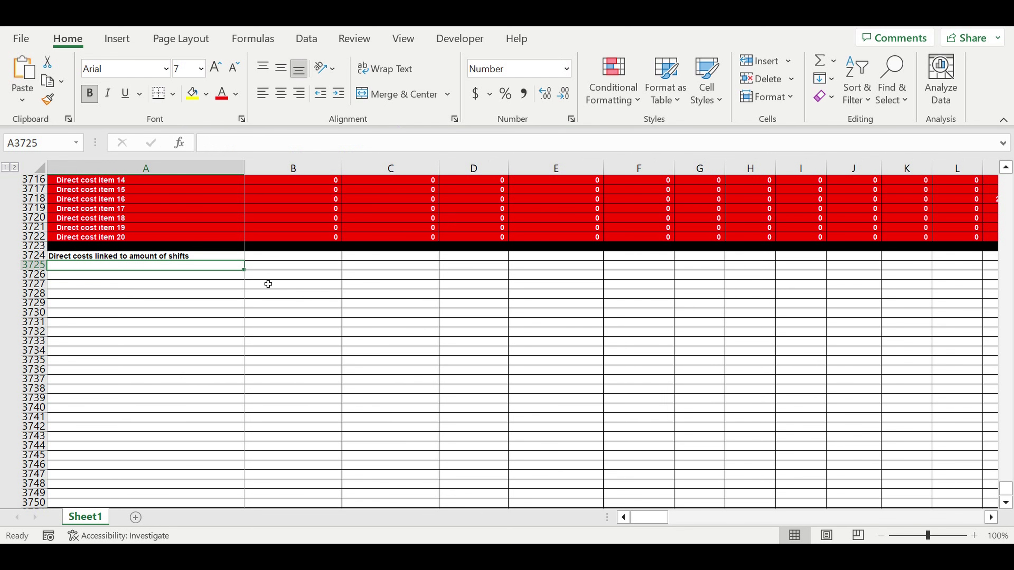
Step: Link cell A3725 to the Line 1 name in cell A21 of the production lines table
type("=")
left_click_drag(1006, 488, 1006, 180)
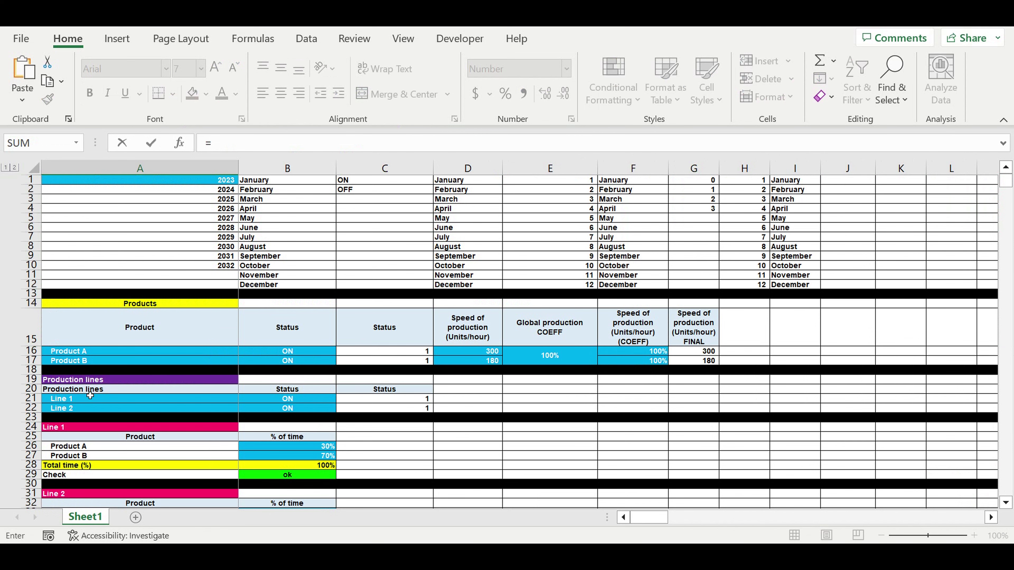
left_click(74, 401)
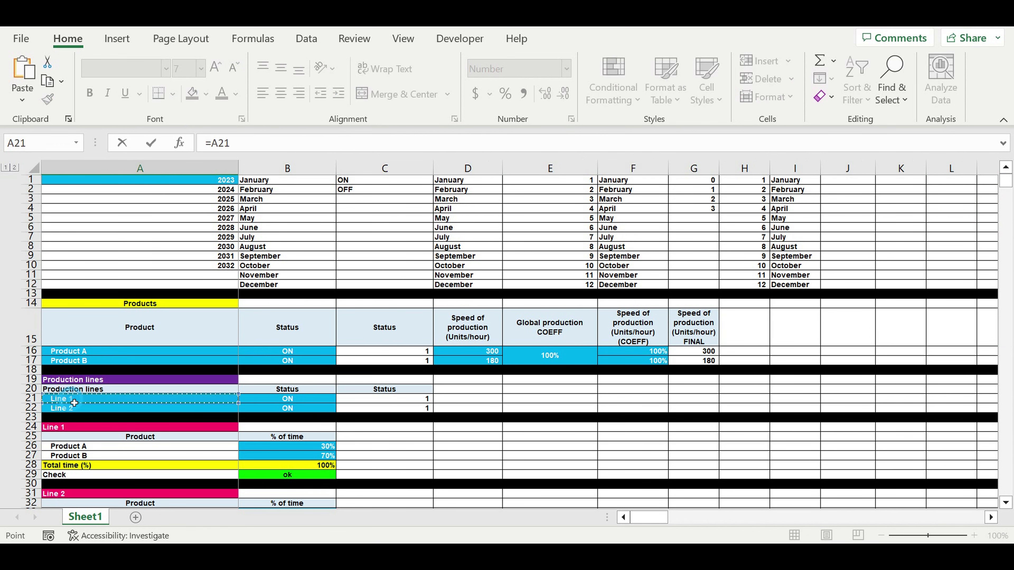
key("Return")
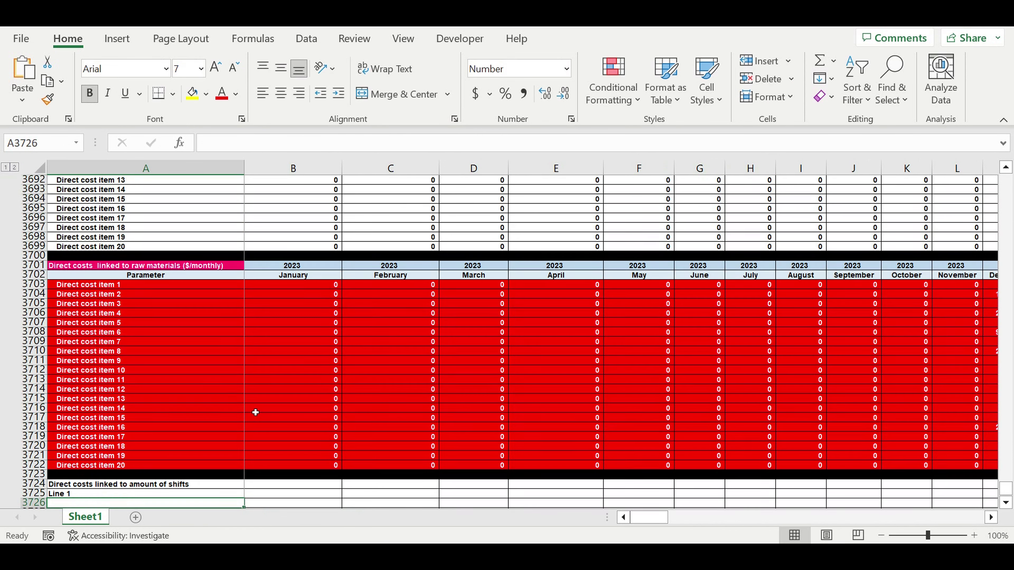
Step: Enter the label "Direct costs linked to amount of shifts" in cell A3726, under Line 1
scroll(263, 416, "down", 2)
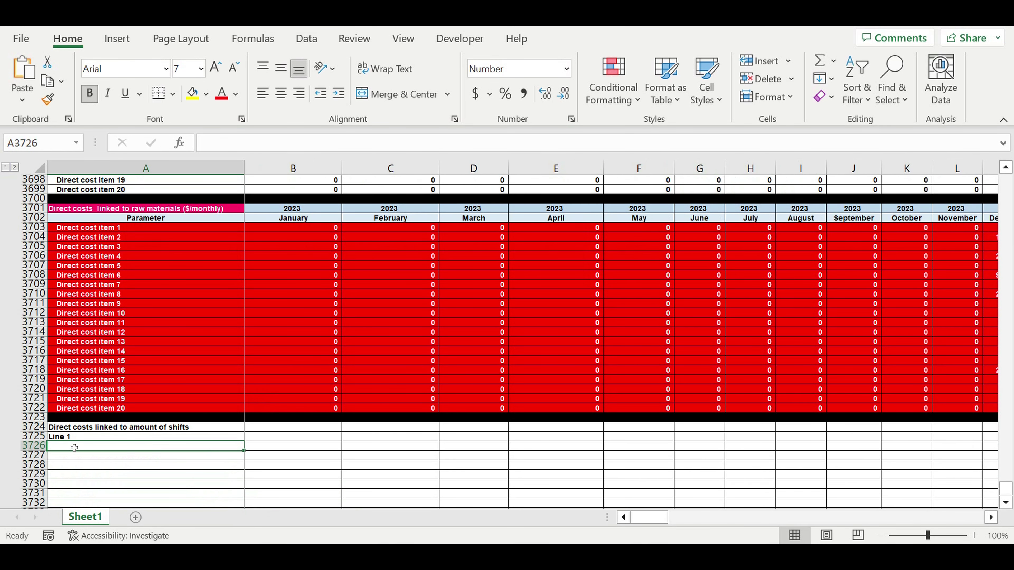
type("D")
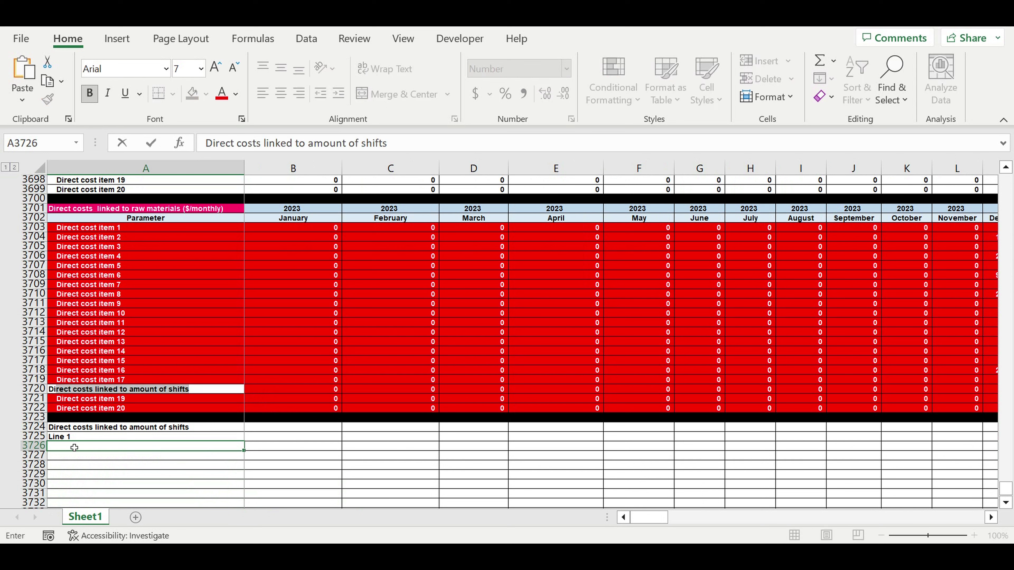
left_click(185, 453)
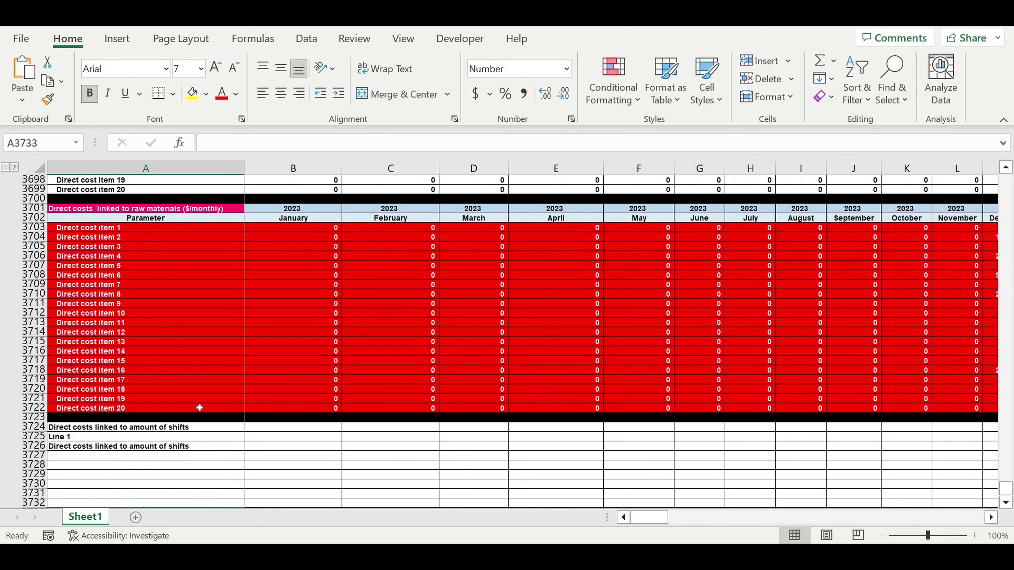
key("Up")
key("Down")
key("Down")
key("Down")
scroll(158, 453, "down", 6)
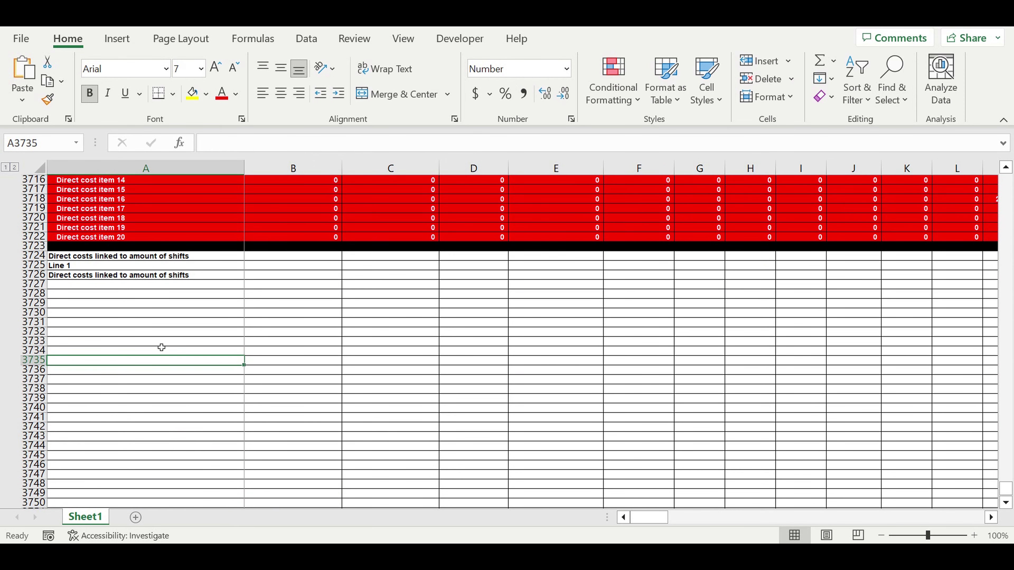
Step: Change the label in cell A3726 to "Direct expense line 1 linked to shifts item 1"
left_click(99, 276)
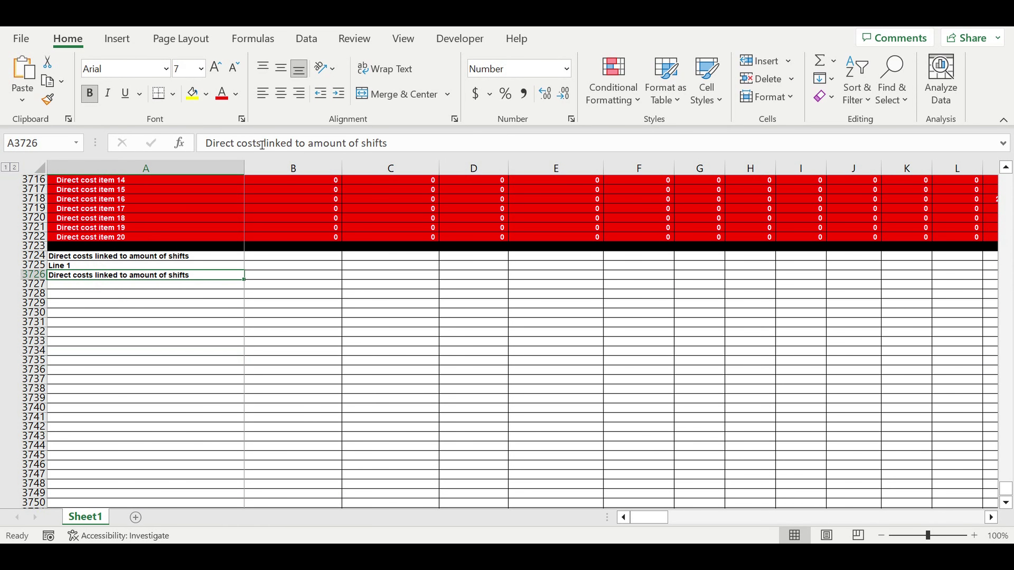
left_click_drag(240, 149, 531, 145)
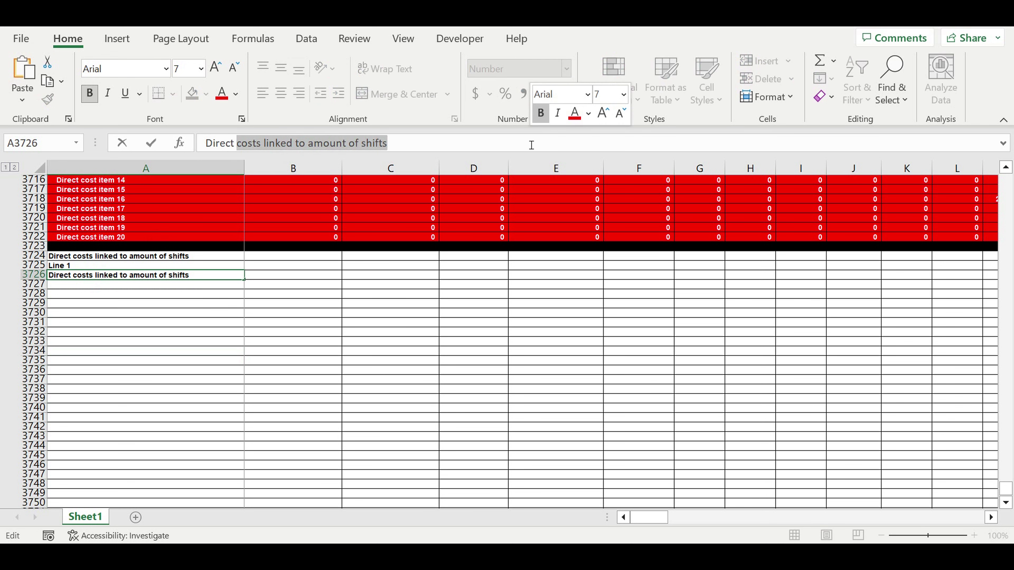
type("expense")
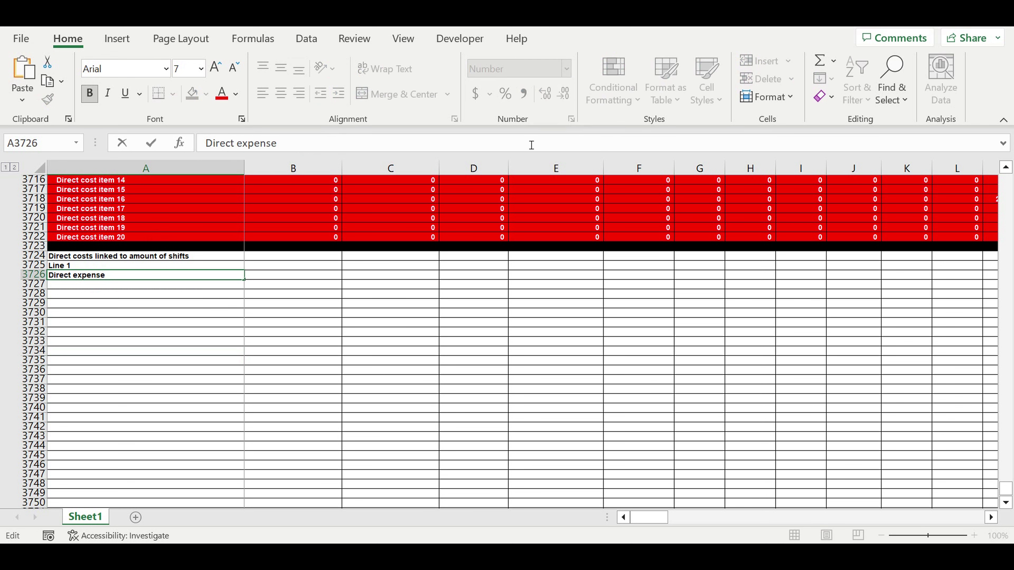
type(" linked to sh")
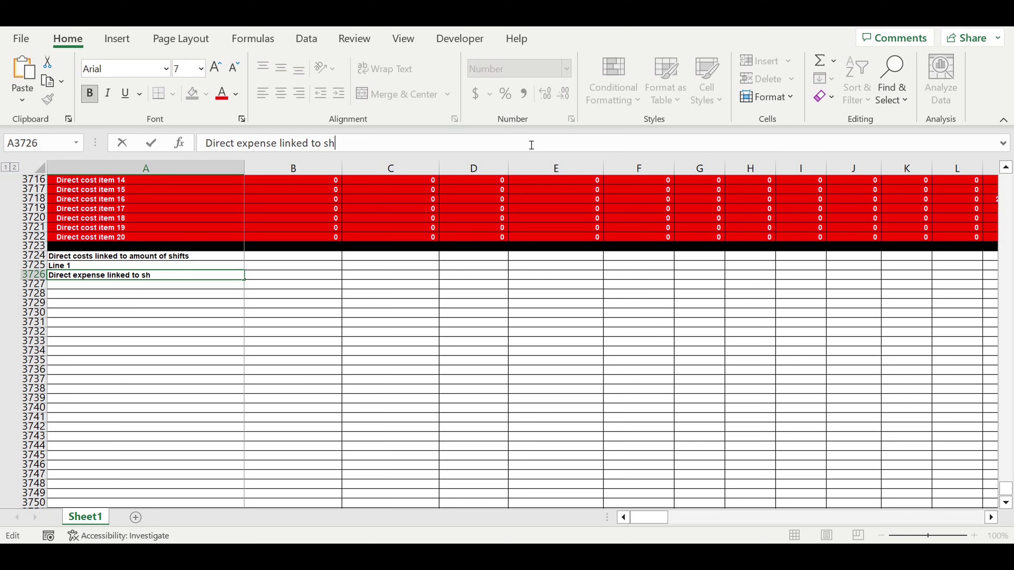
type("ifts line 1")
type("line 1")
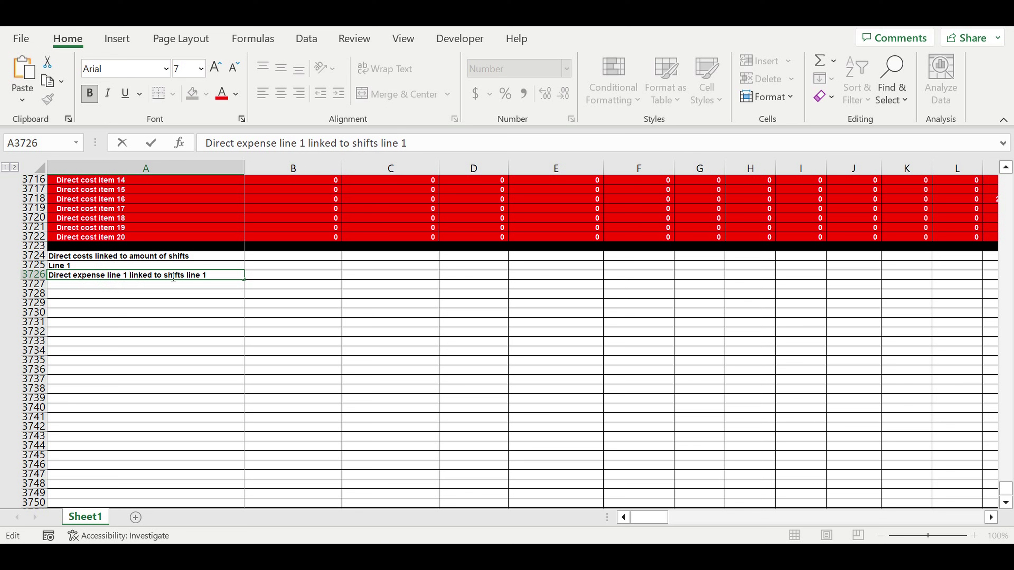
left_click_drag(187, 275, 226, 276)
key("BackSpace")
type("item 1")
key("Return")
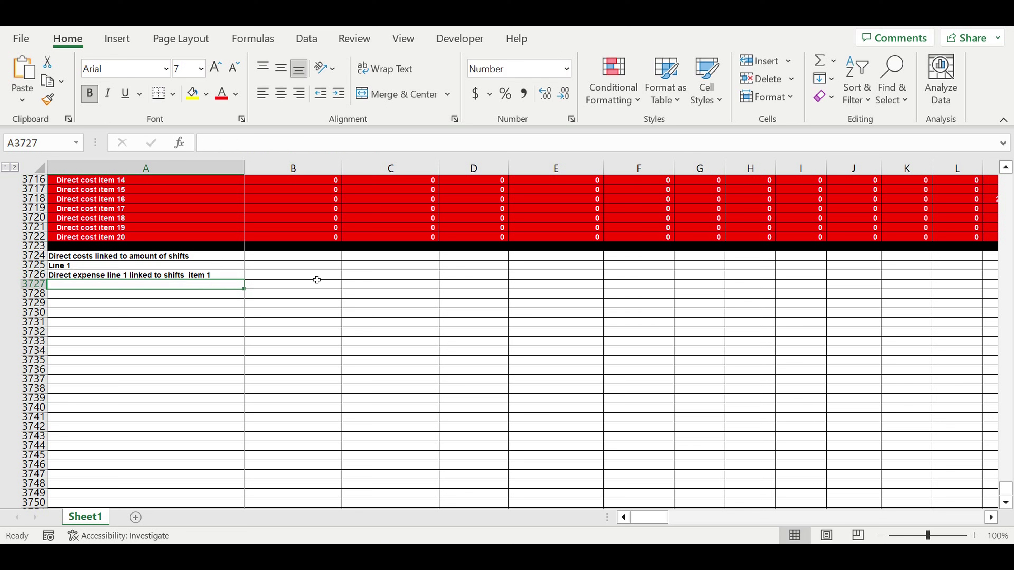
Step: Extend the numbered direct expense labels from cell A3726 down to item 10 in cell A3735
left_click(127, 275)
left_click_drag(244, 279, 244, 370)
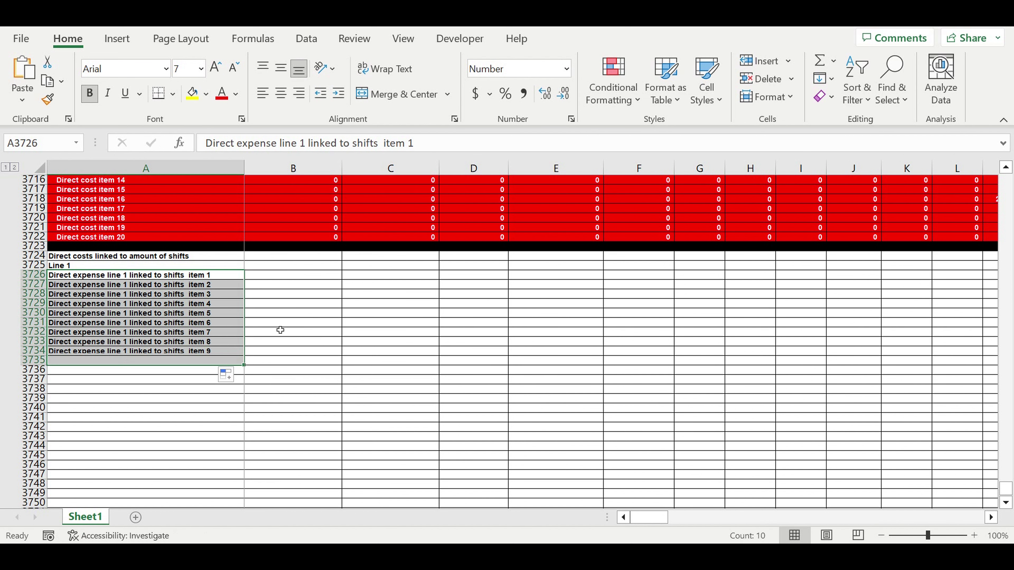
left_click(298, 296)
left_click(279, 276)
Step: Enter the column heading "$/shift" in cell B3725, beside Line 1
left_click(267, 265)
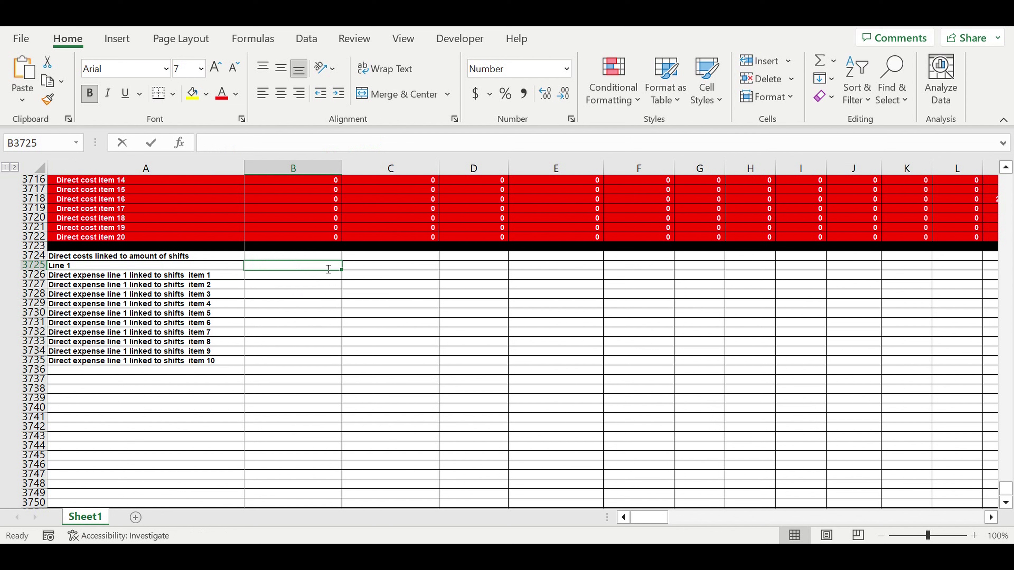
type("$/shift")
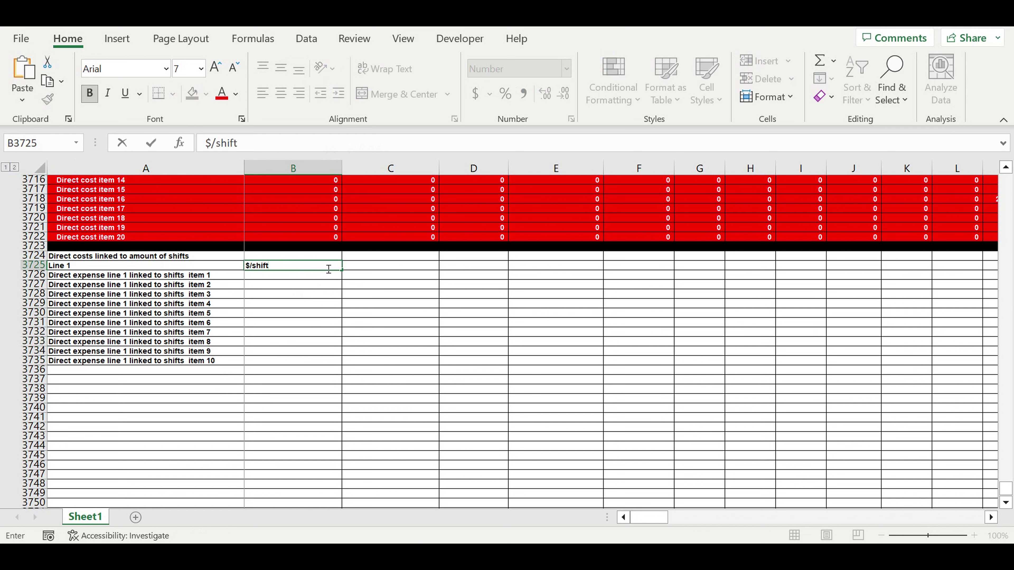
key("Return")
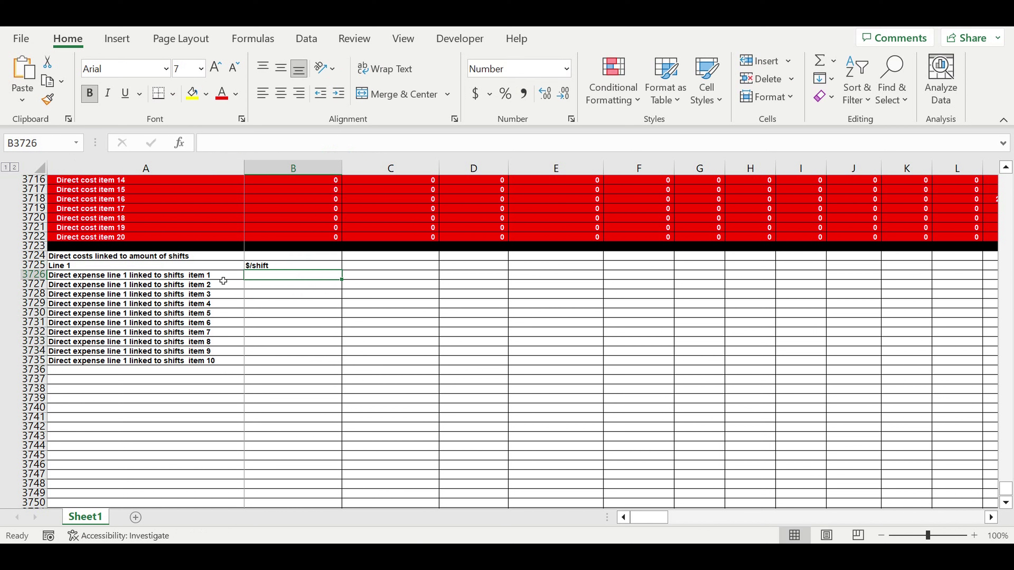
Step: Insert a blank row above the item 1 label at row 3726
left_click(44, 280)
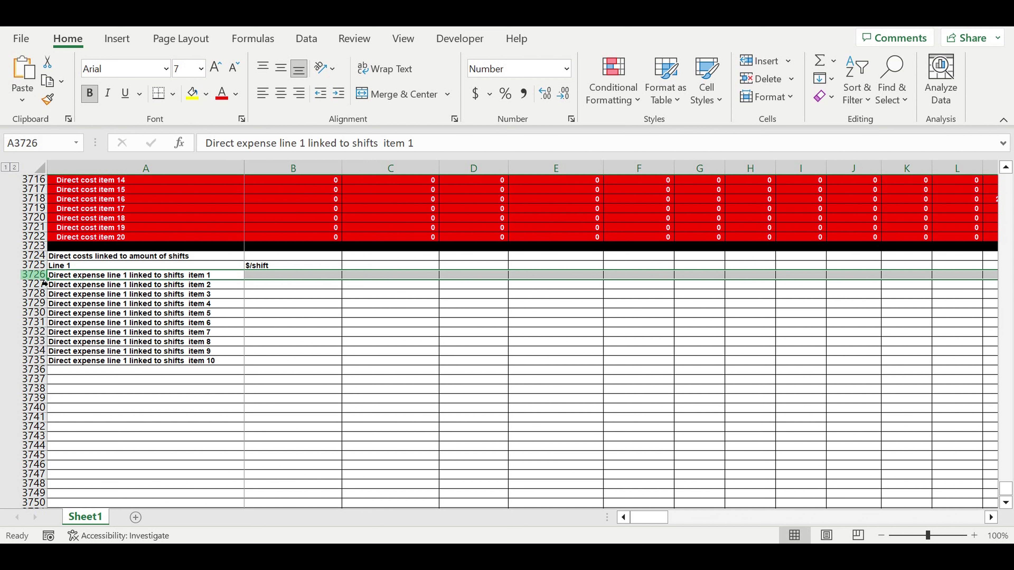
right_click(42, 277)
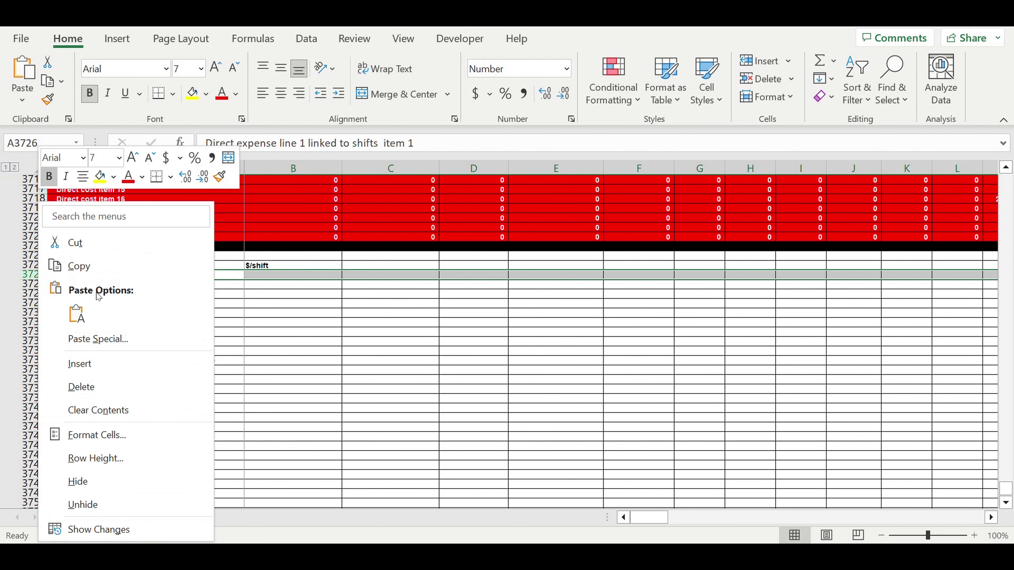
left_click(388, 338)
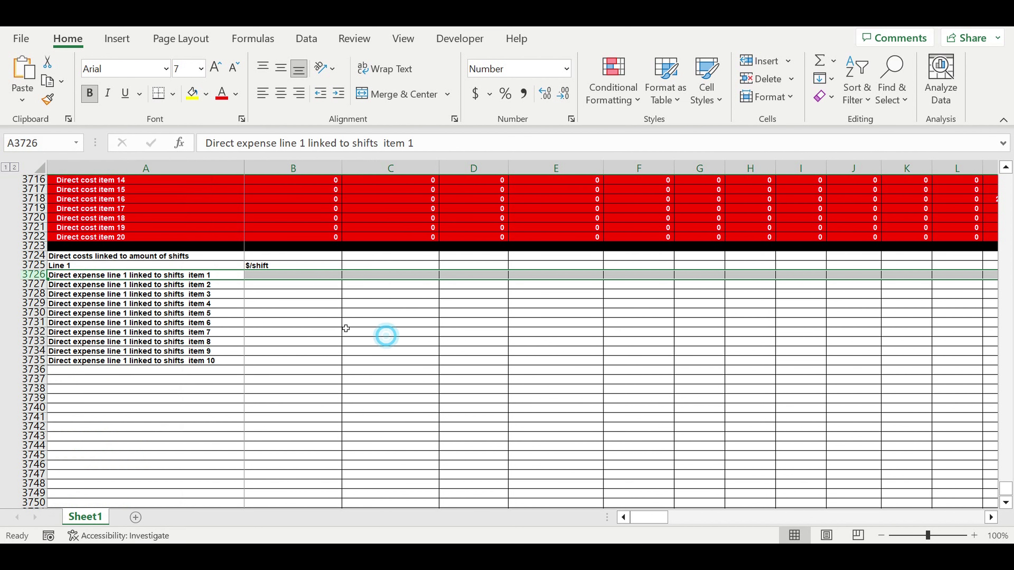
right_click(38, 275)
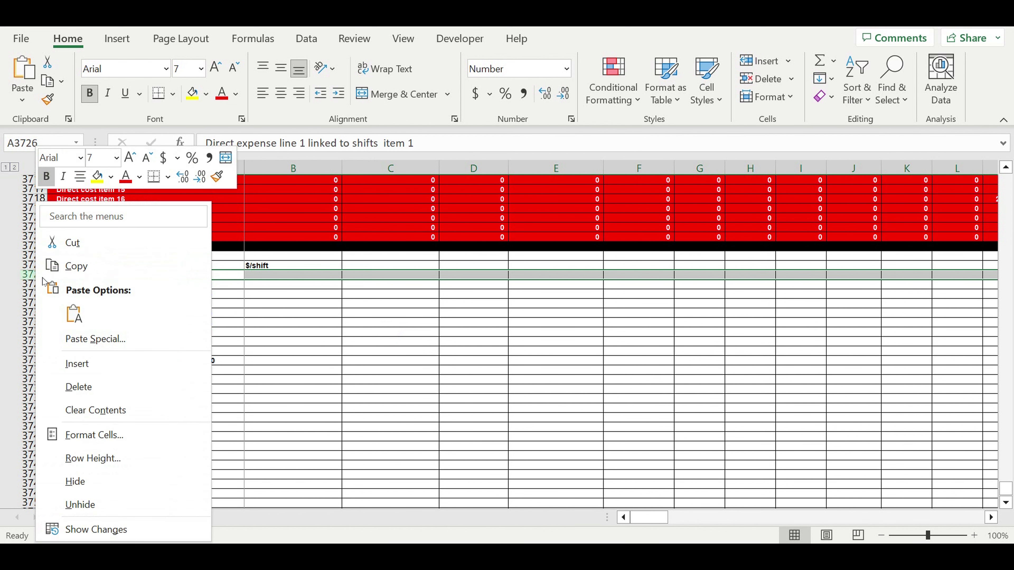
left_click(80, 364)
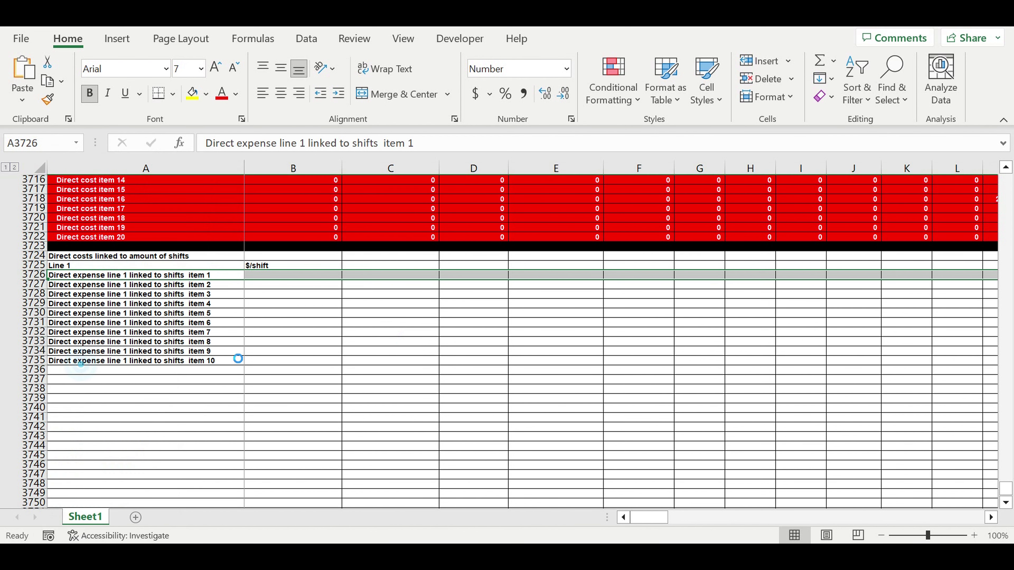
left_click(293, 334)
Step: Extend the item labels up into cell A3726 and remove its number, leaving the heading "Direct expense line 1 linked to shifts item"
left_click(235, 289)
left_click_drag(248, 294, 234, 276)
left_click(224, 275)
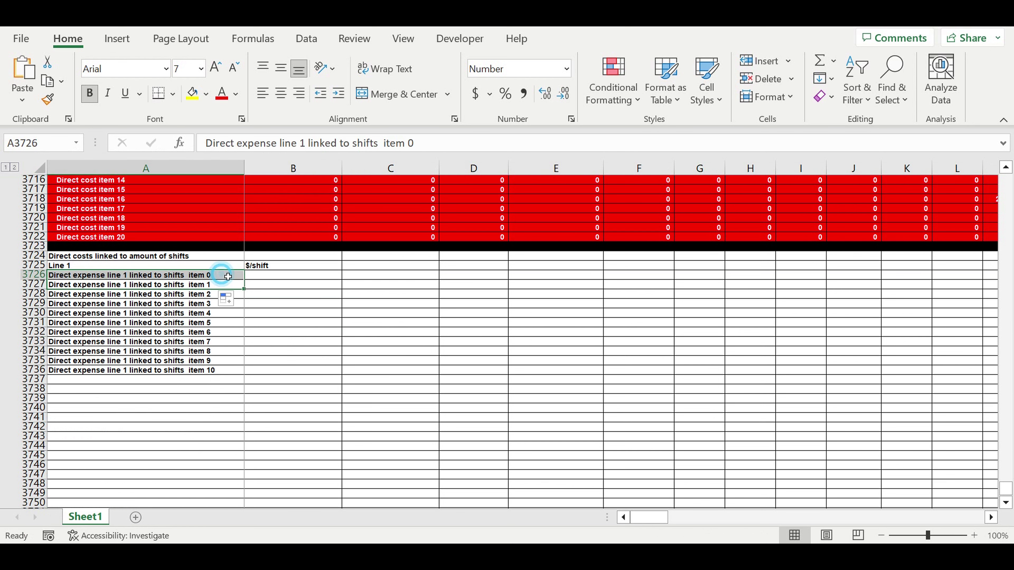
left_click(435, 147)
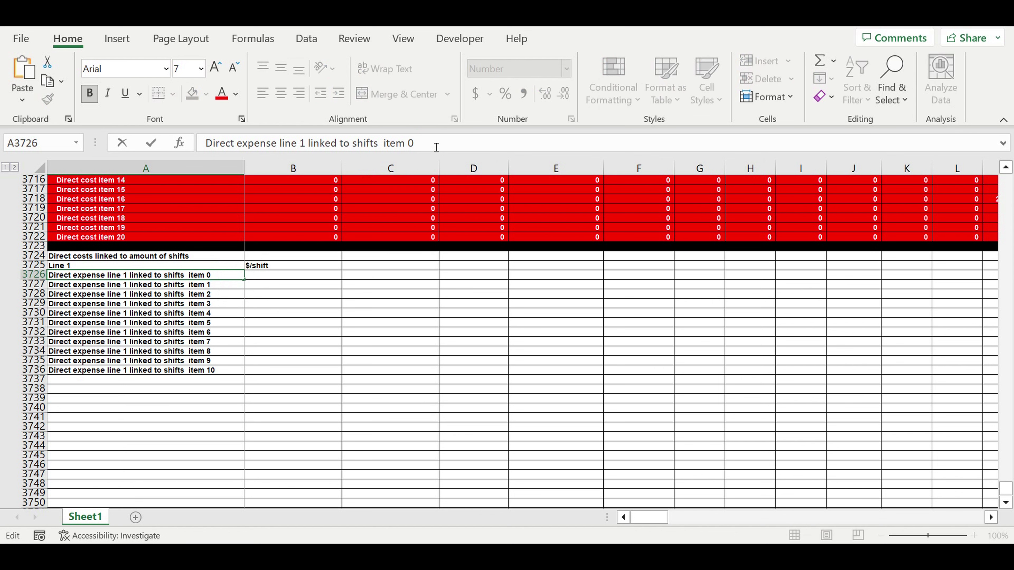
key("BackSpace")
key("Return")
Step: Move the "$/shift" heading from cell B3725 to cell B3726
left_click(268, 295)
left_click(232, 278)
left_click(266, 266)
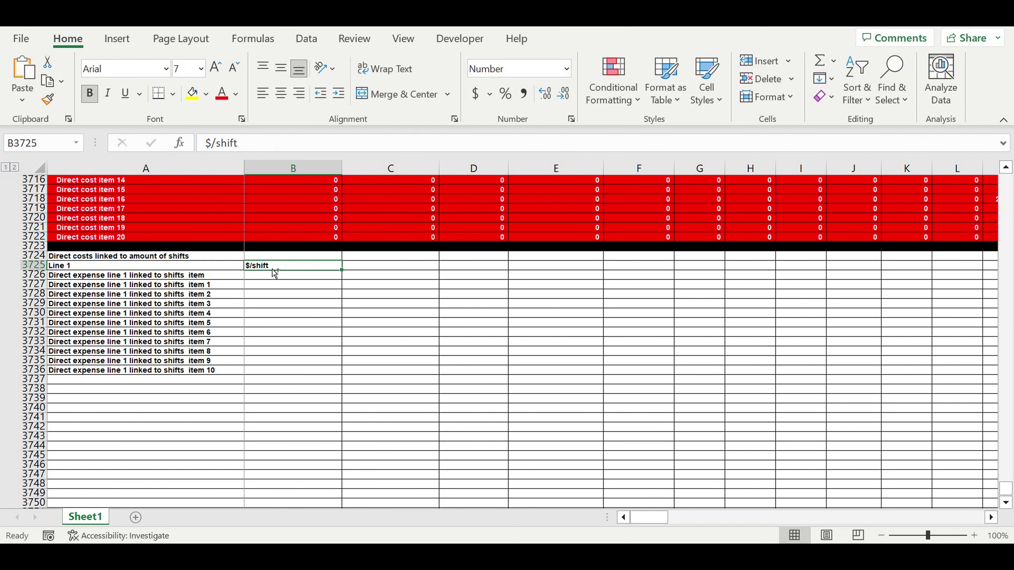
key("ctrl+c")
left_click(263, 276)
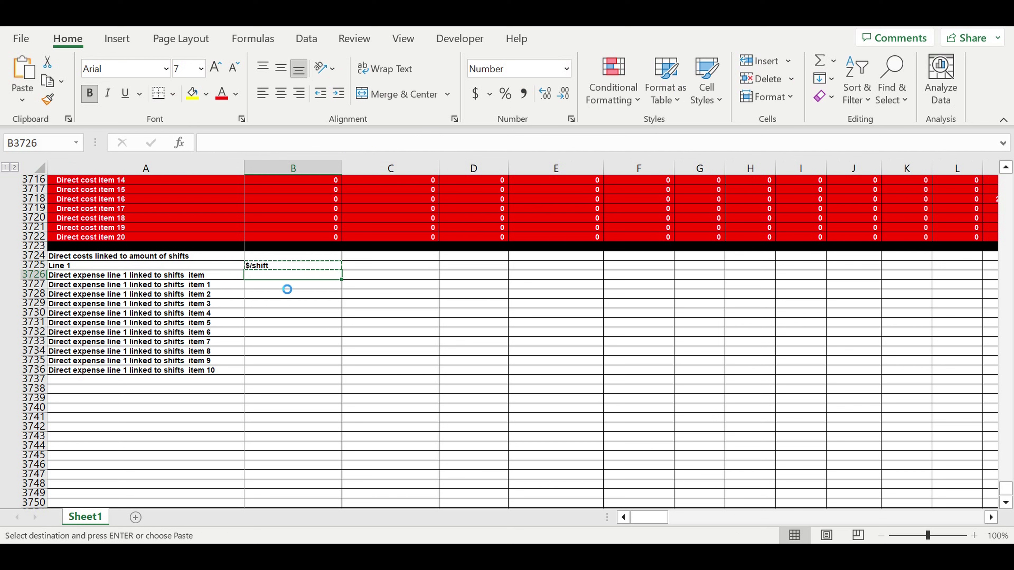
key("Return")
Step: Center the headings in A3726:B3726 and give them a pale blue fill
left_click_drag(224, 275, 260, 275)
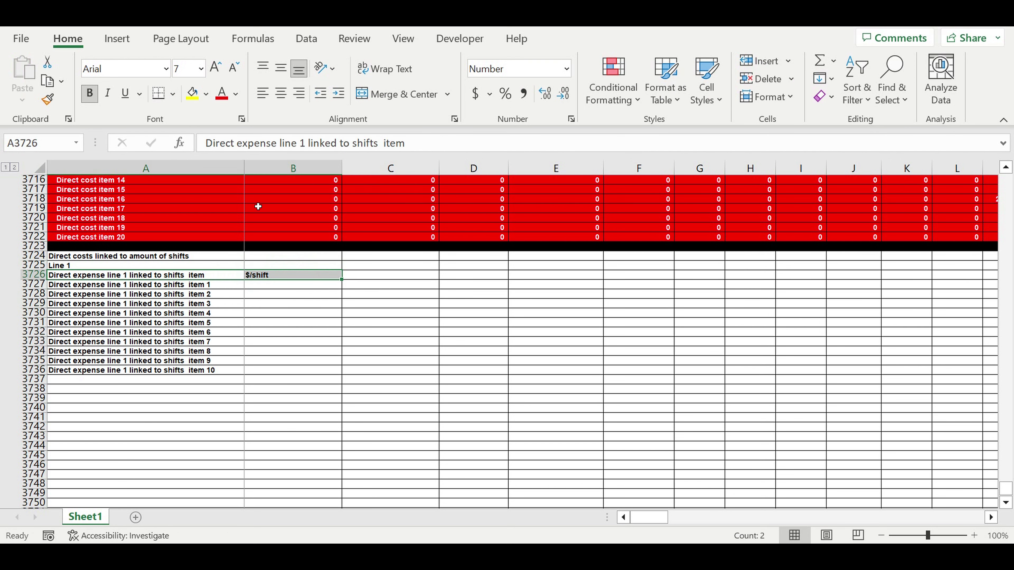
left_click(280, 93)
left_click(207, 93)
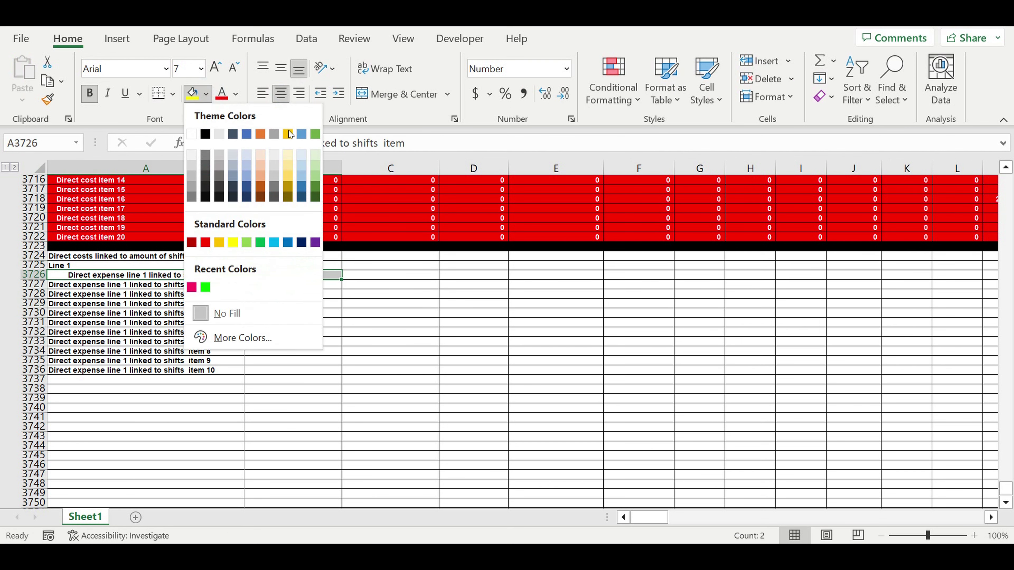
left_click(302, 152)
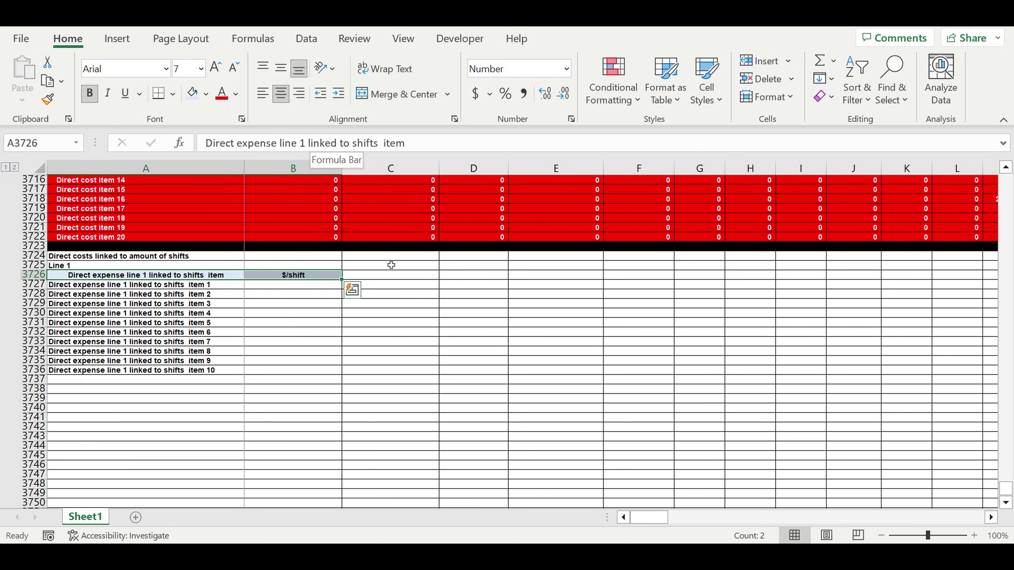
left_click(385, 285)
Step: Format the ten item labels in A3727:A3736 with an indent, a bright light-blue fill and white font
left_click_drag(112, 285, 135, 372)
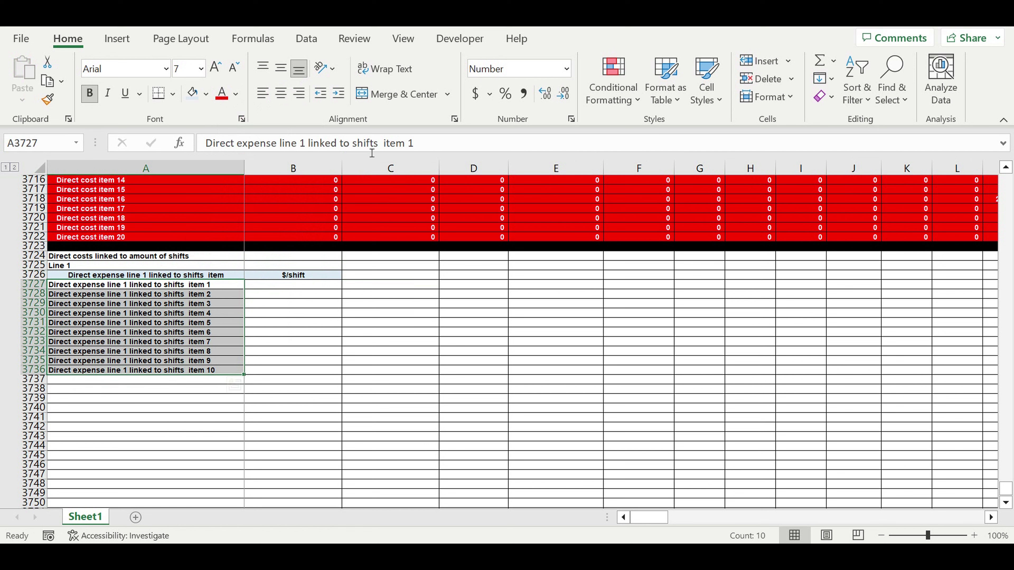
left_click(343, 98)
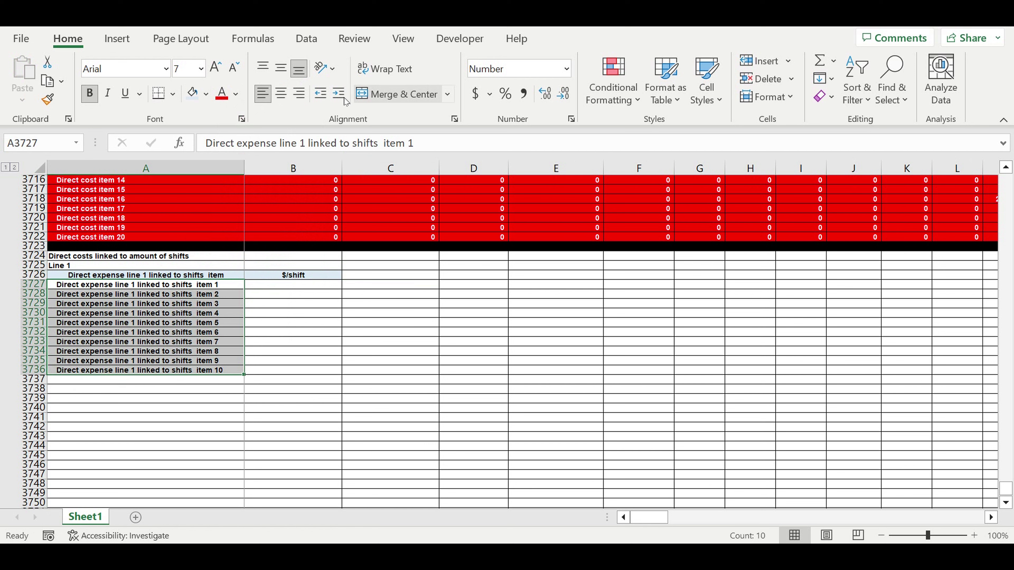
left_click(209, 95)
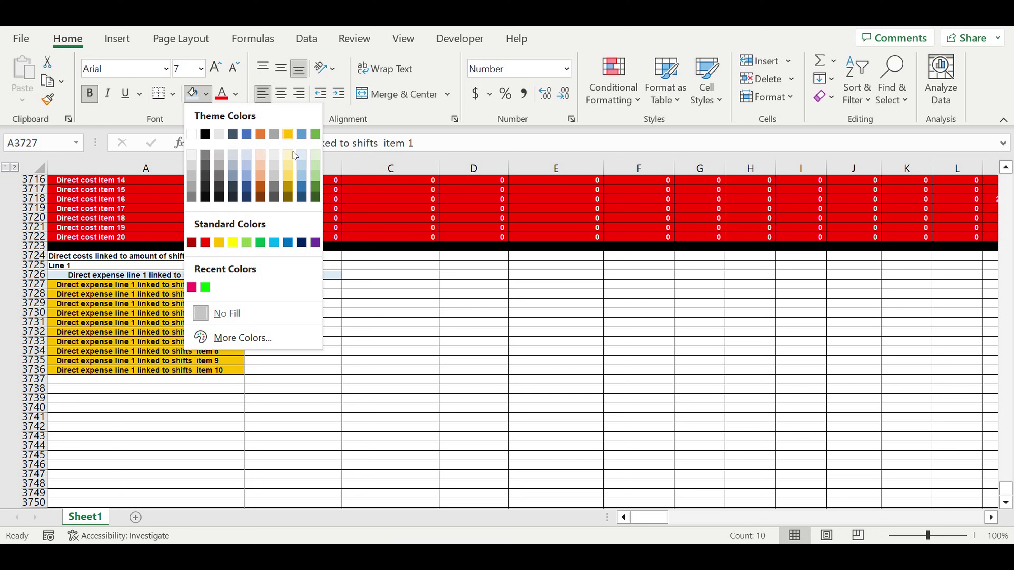
left_click(277, 243)
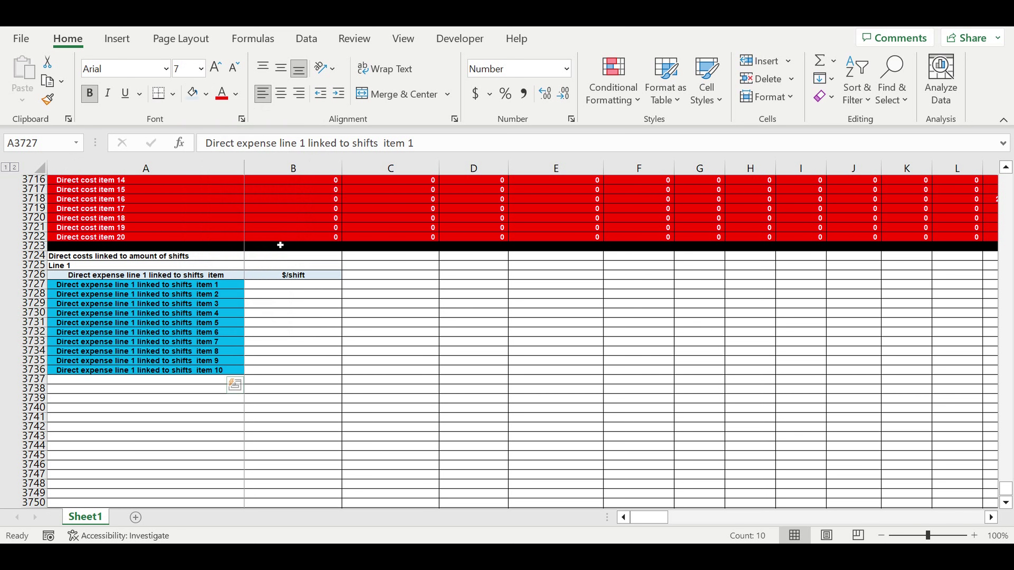
left_click(235, 96)
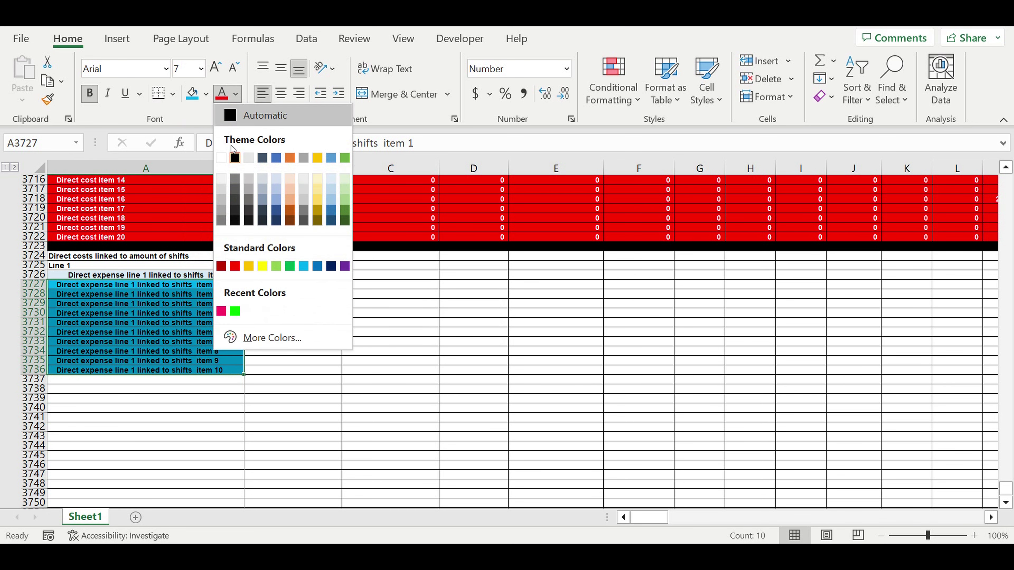
left_click(223, 159)
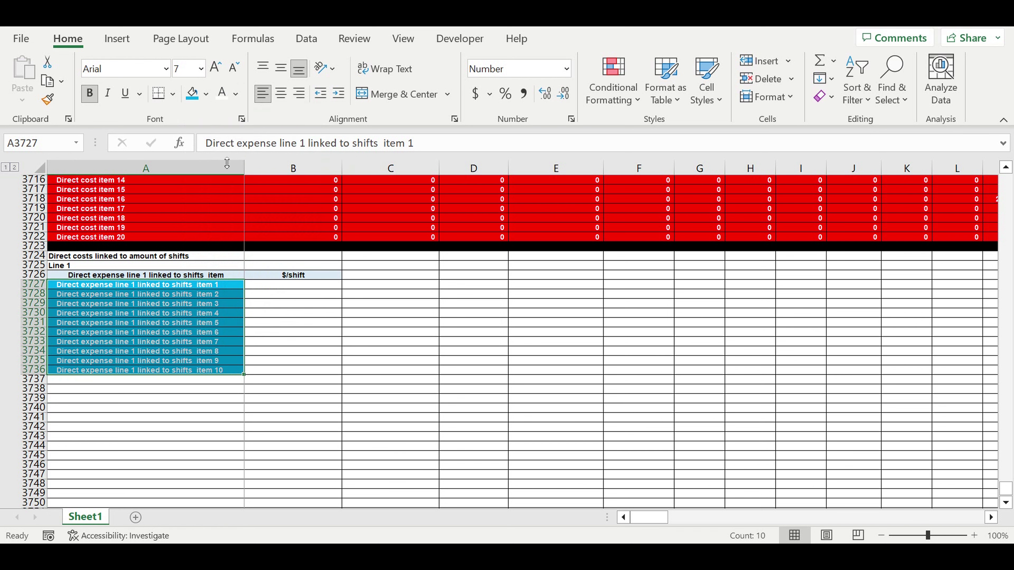
Step: Change the last word of the heading in A3726 to make it "Direct expense line 1 linked to shifts amount"
left_click(373, 398)
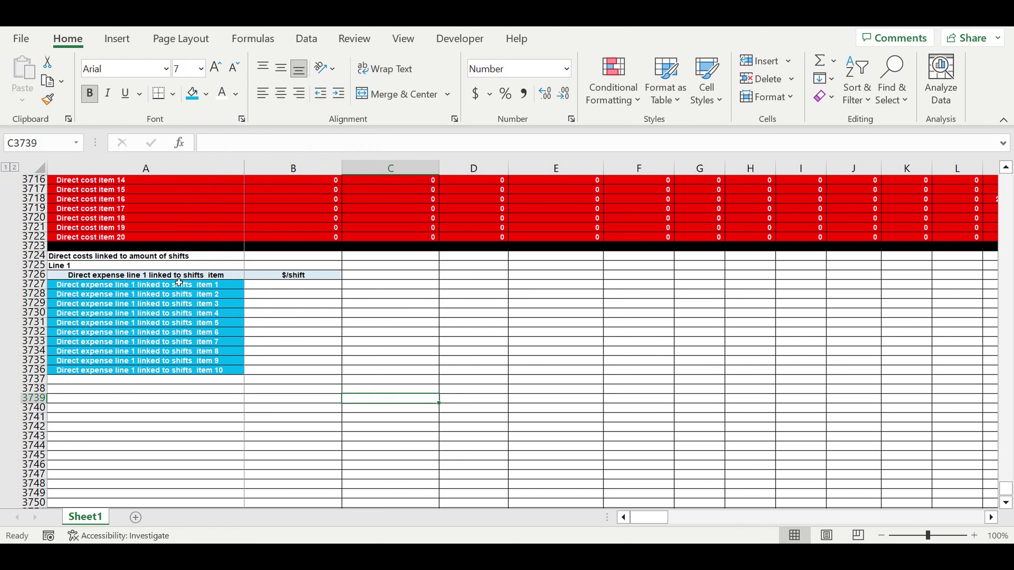
left_click(198, 278)
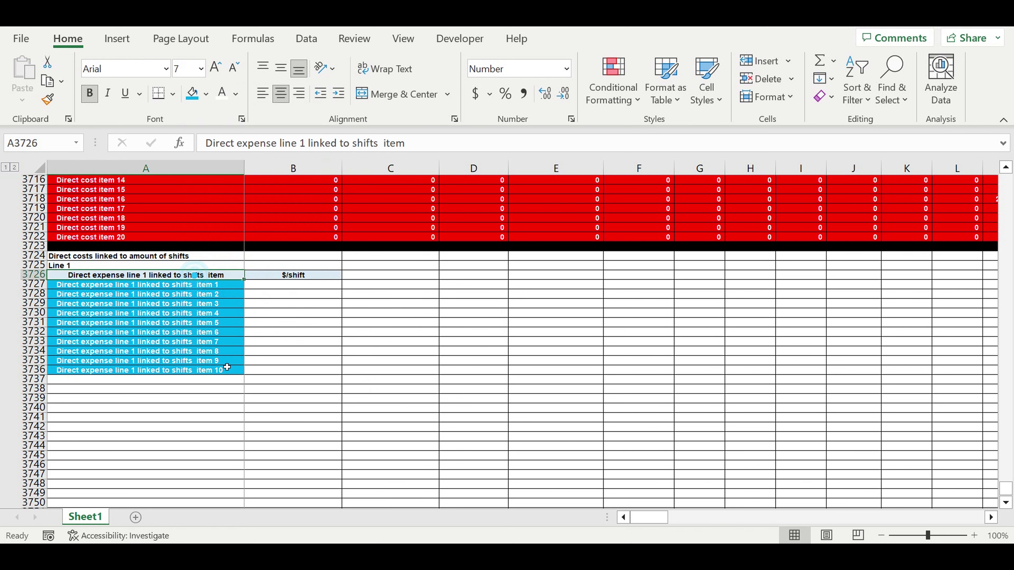
left_click(176, 382)
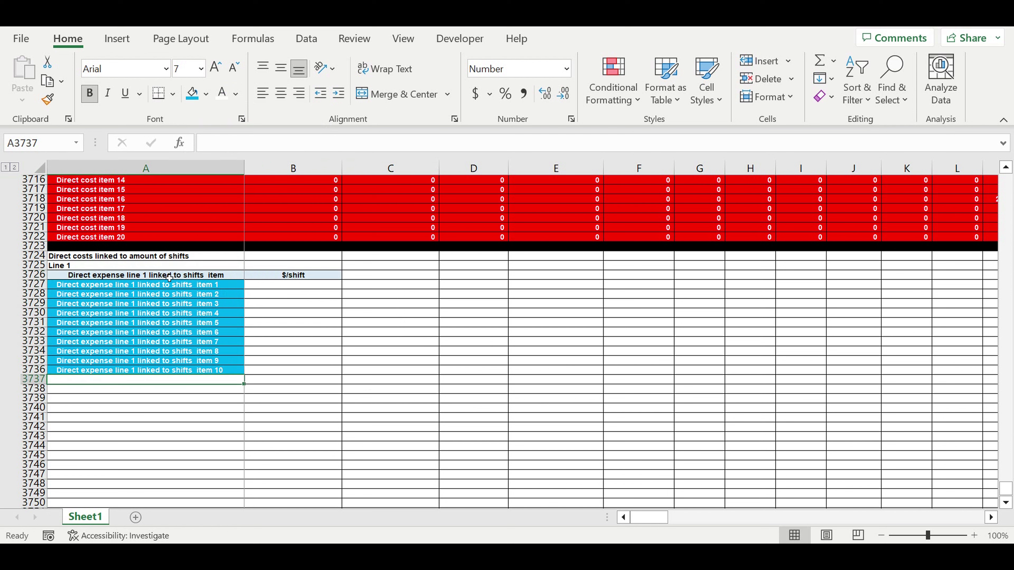
left_click(185, 278)
double_click(393, 144)
type("amount")
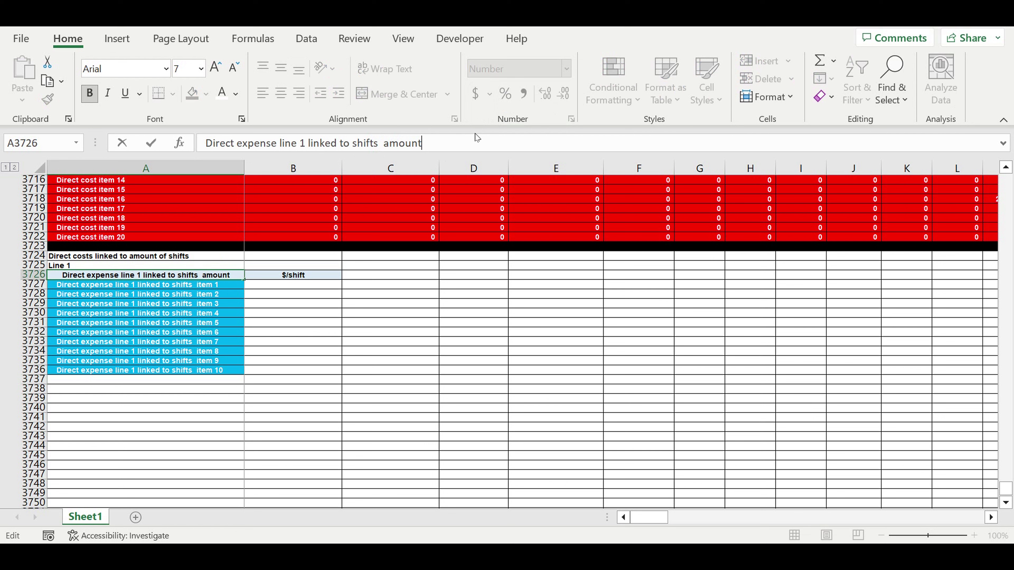
key("Return")
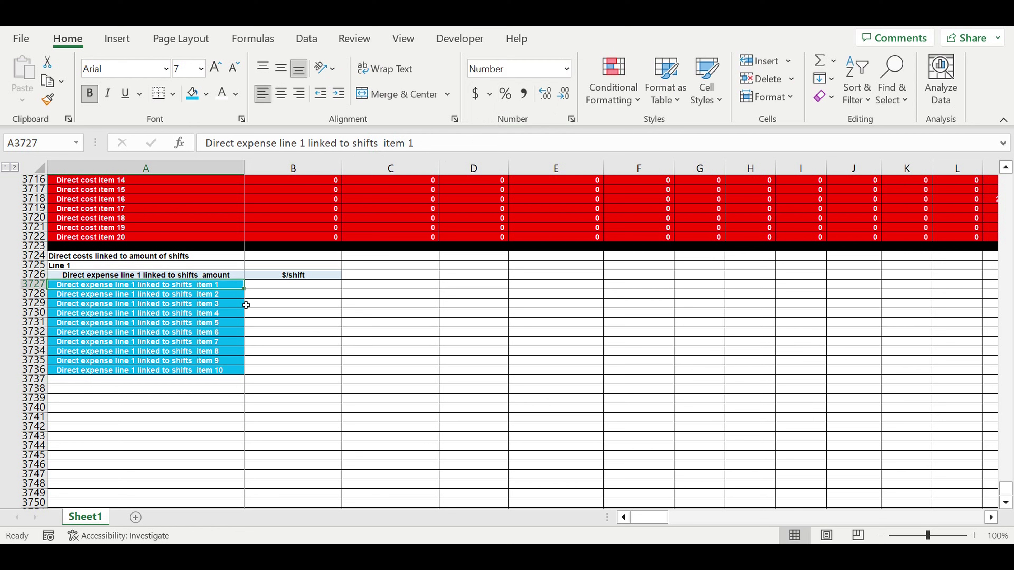
Step: Label the total row by linking cell A3737 to the heading with the formula =A3726
left_click(163, 382)
type("=")
left_click(171, 280)
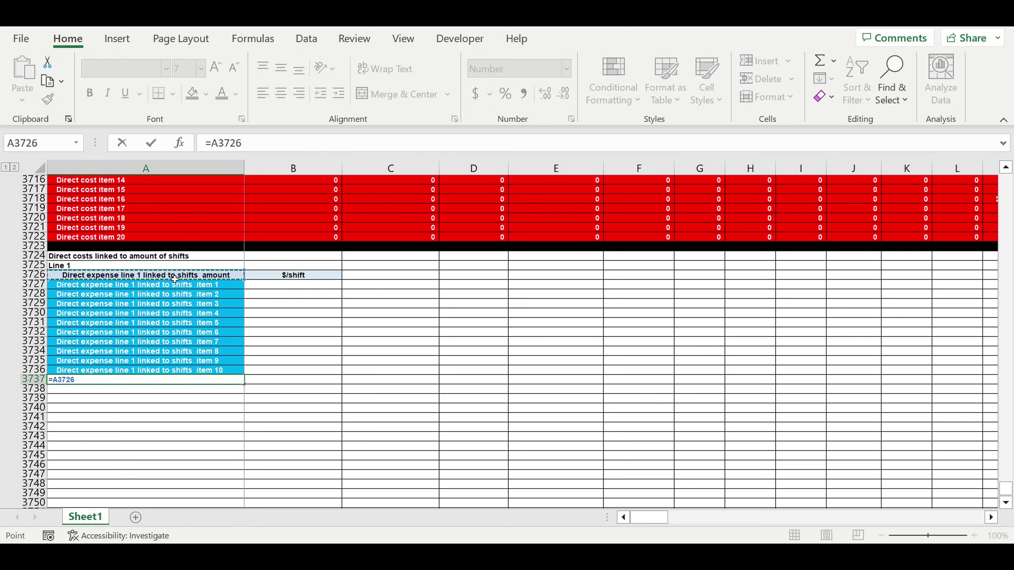
key("Return")
Step: Total the $/shift inputs in cell B3737 with the formula =SUM(B3727:B3736)
left_click(283, 381)
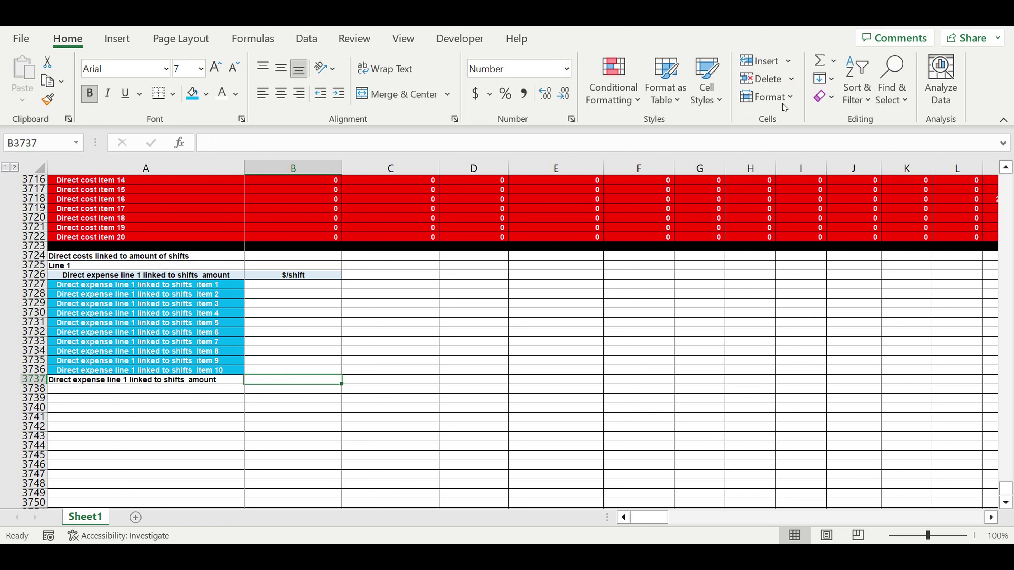
left_click(819, 64)
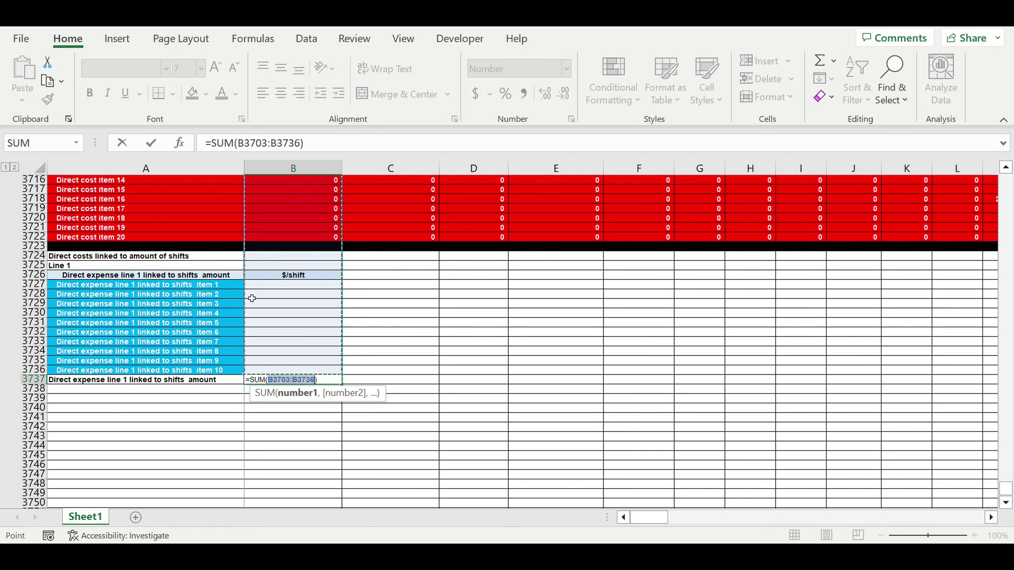
left_click(270, 289)
left_click_drag(271, 288, 278, 371)
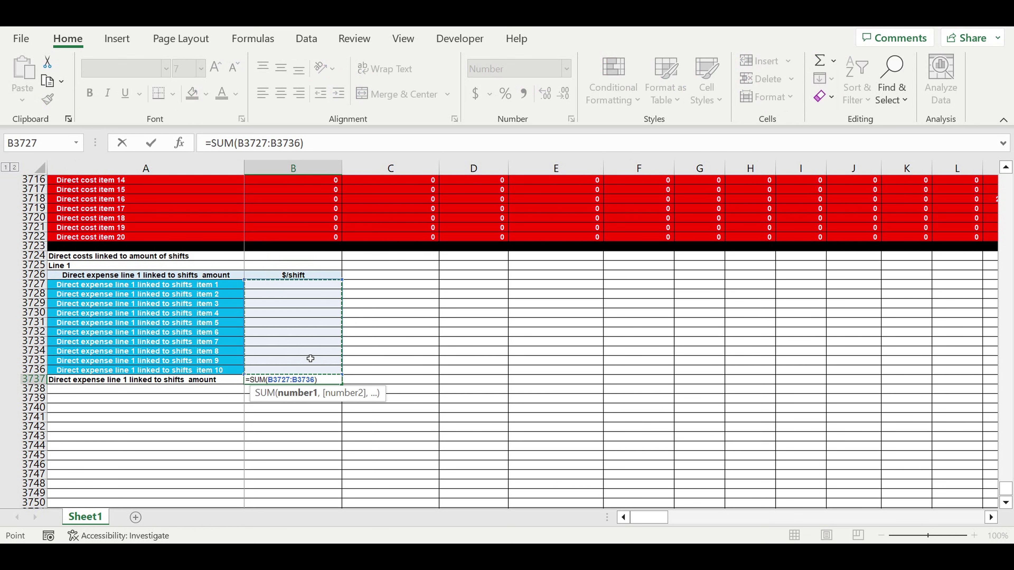
key("Return")
Step: Give the total row cells A3737:B3737 a yellow fill
left_click_drag(241, 380, 265, 377)
left_click(205, 95)
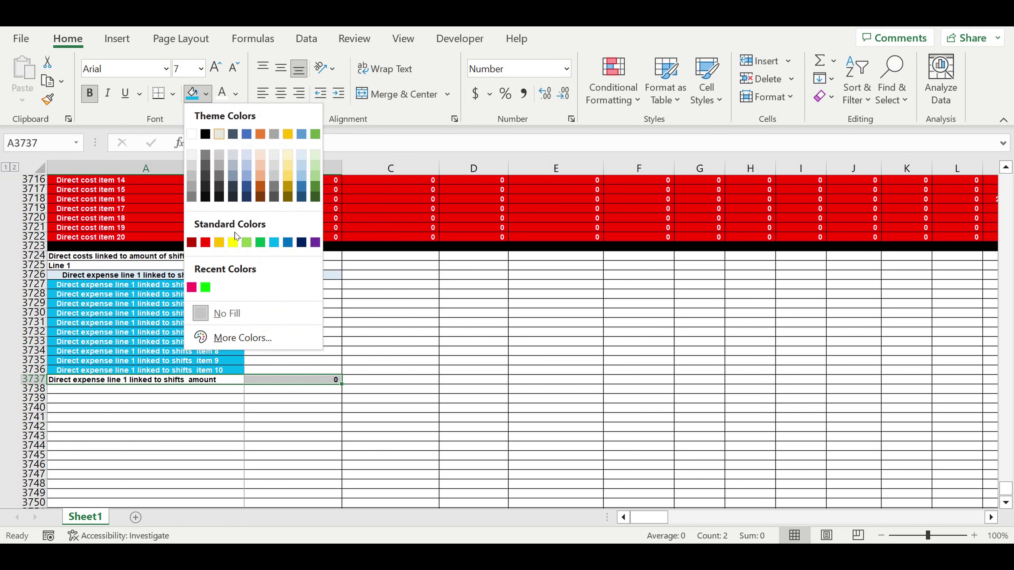
left_click(239, 244)
left_click(361, 304)
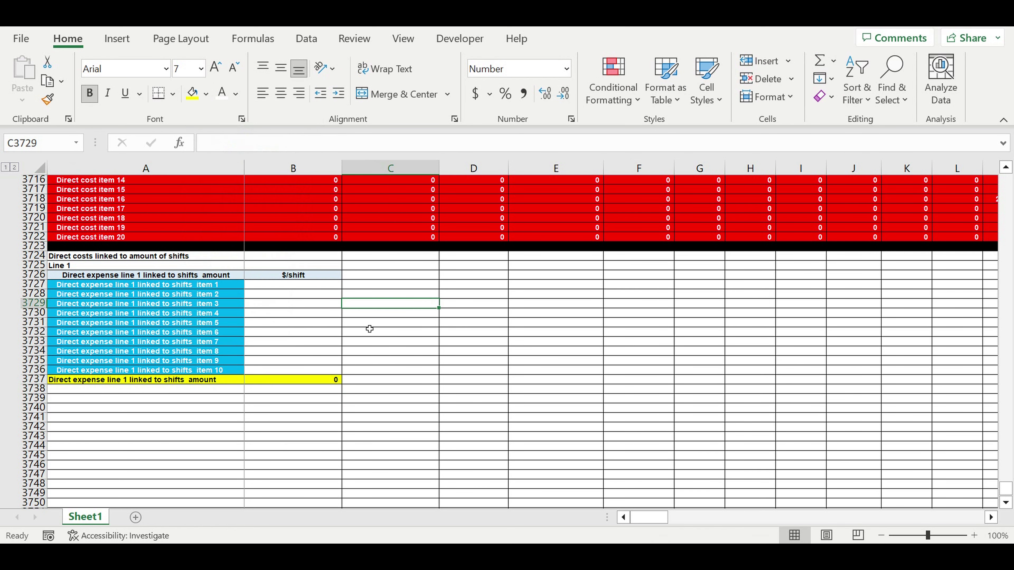
Step: Fill the entire row 3738 below the total with black as a section divider
left_click(35, 388)
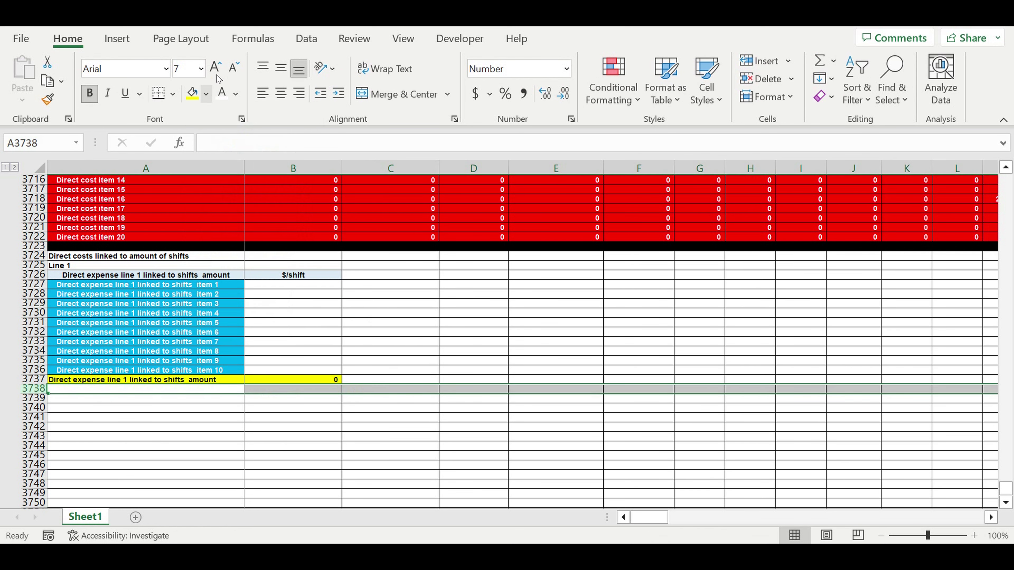
left_click(206, 100)
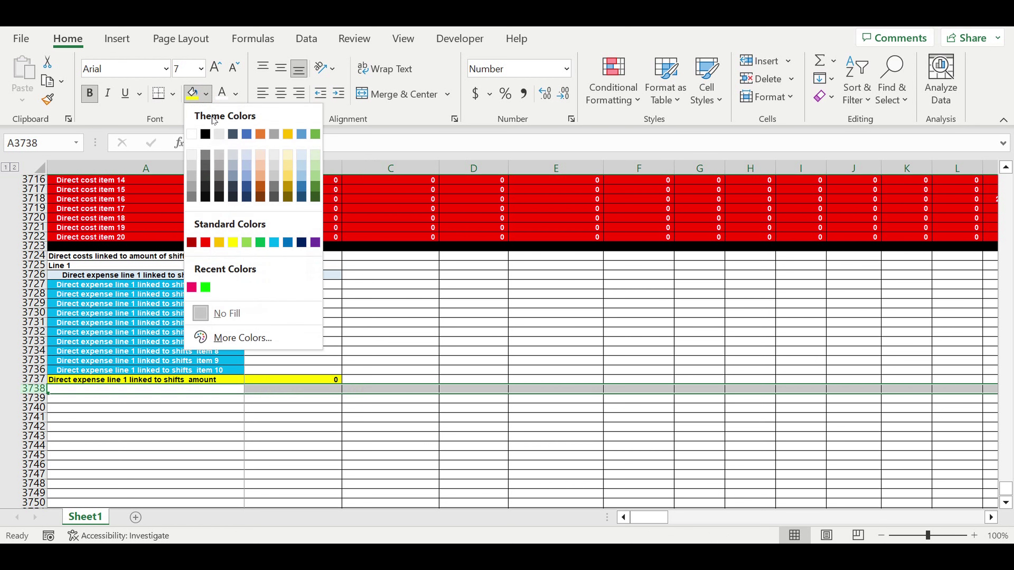
left_click(211, 134)
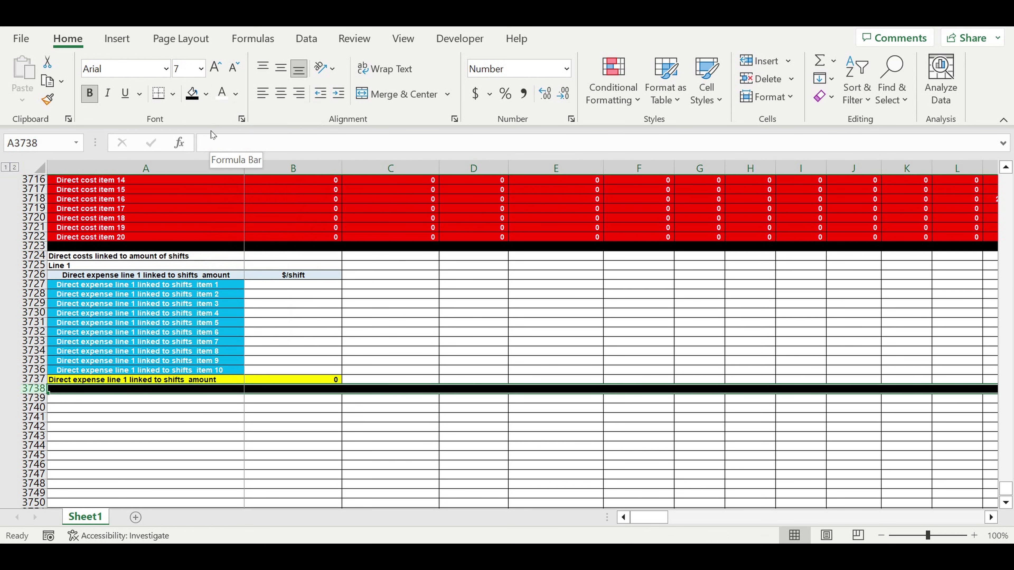
left_click(353, 322)
Step: Enter the $/shift values 3, 4, 5, 6, 7, 8, 7, 5, 5 and 4 in cells B3727:B3736
left_click(319, 287)
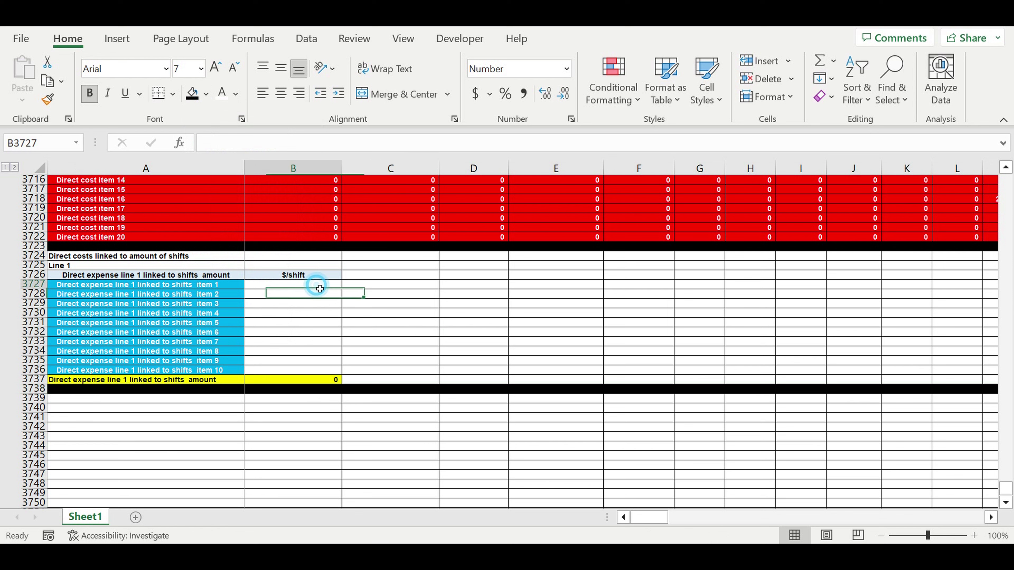
type("3")
key("Return")
type("4")
key("Return")
type("5")
key("Return")
type("6 7 8 7 5 5")
key("Return")
type("4")
key("Return")
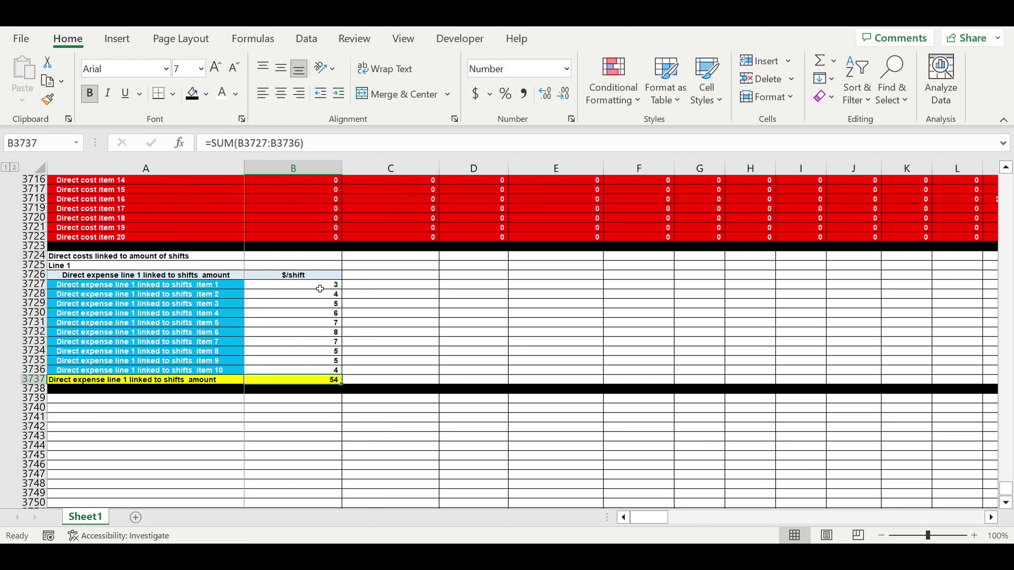
Step: Display the $/shift values in B3727:B3736 with two decimal places
left_click_drag(319, 291, 302, 375)
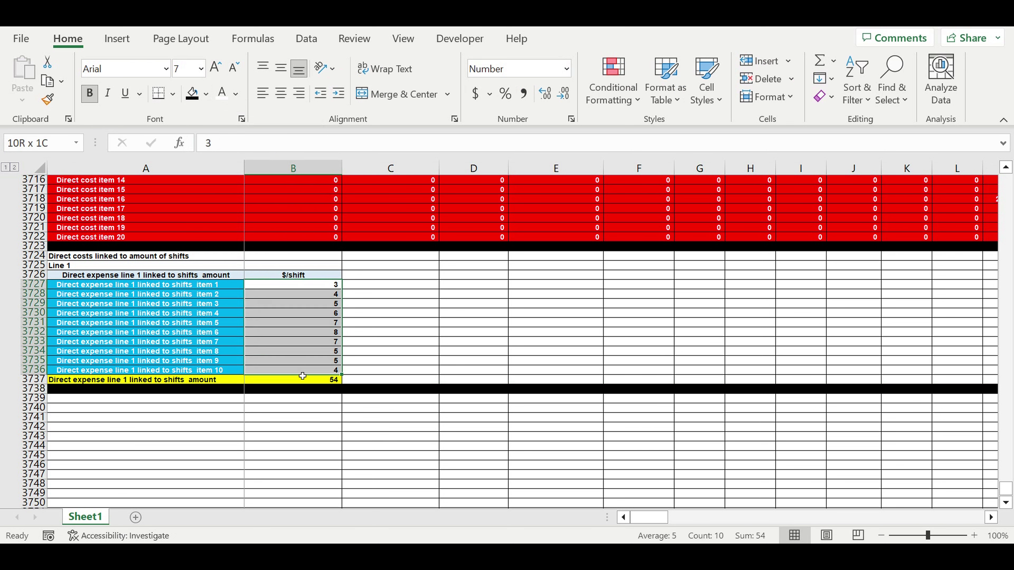
left_click(545, 93)
left_click(545, 93)
left_click(479, 323)
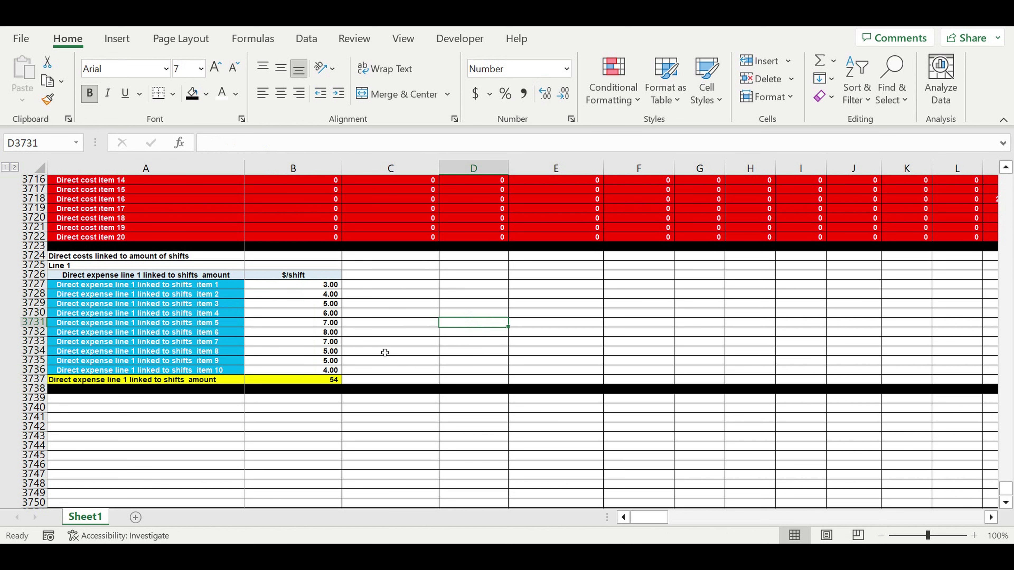
left_click(377, 297)
Step: Give the "Line 1" label in cell A3725 an orange fill
left_click(307, 288)
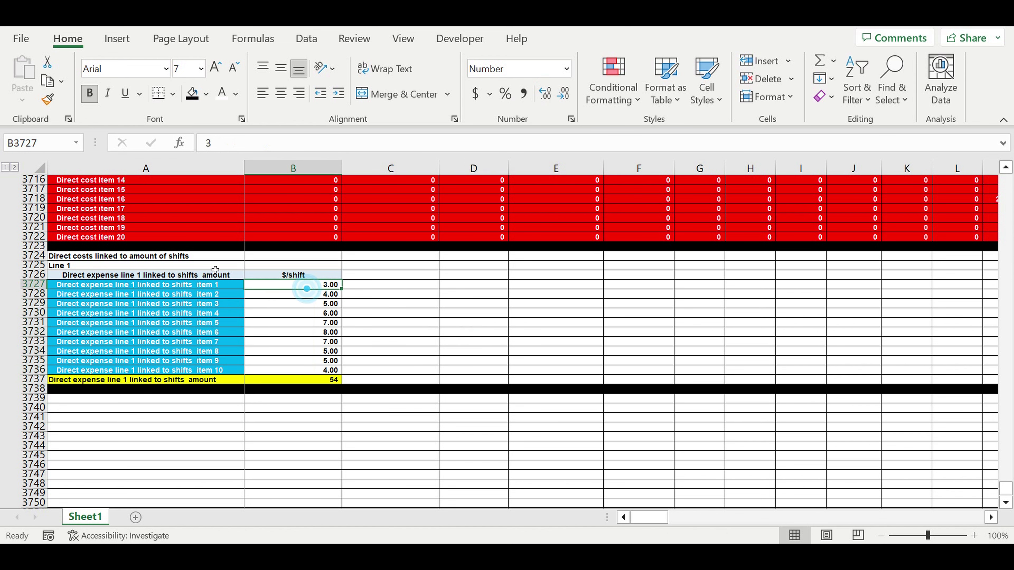
left_click(64, 258)
left_click(94, 266)
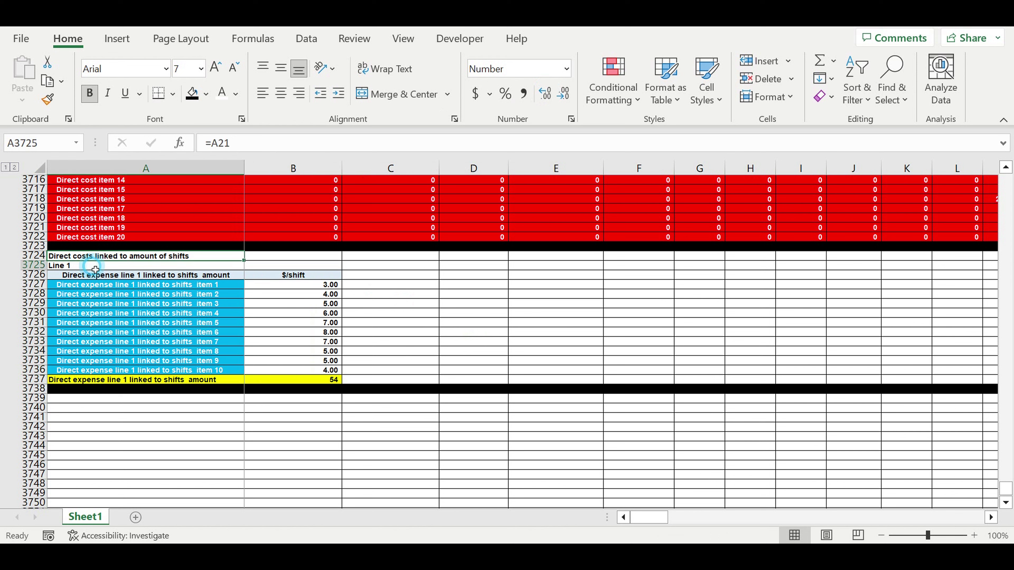
left_click(208, 95)
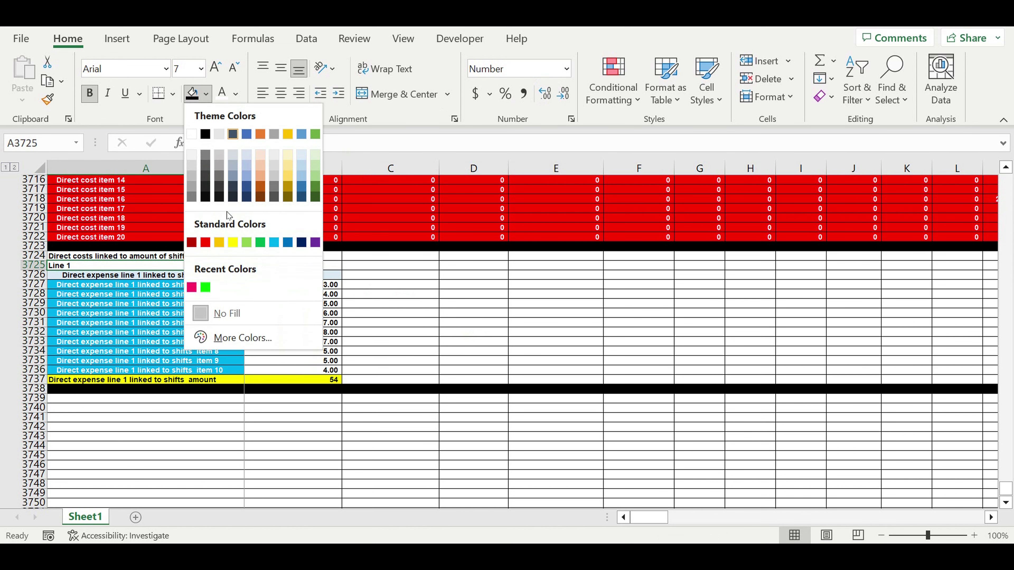
left_click(219, 243)
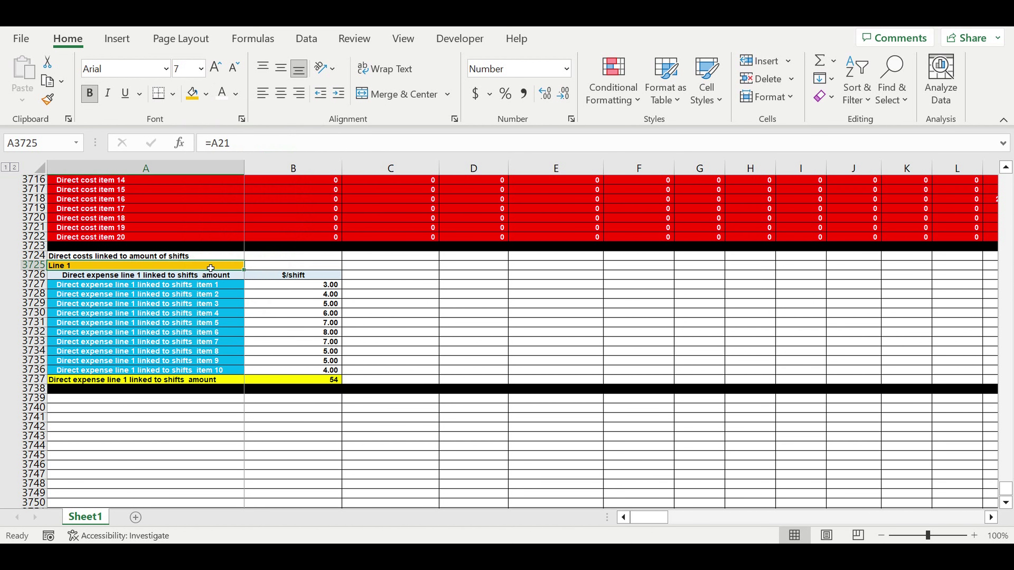
Step: Format the section title "Direct costs linked to amount of shifts" in A3724 with a purple fill and white font
left_click(199, 257)
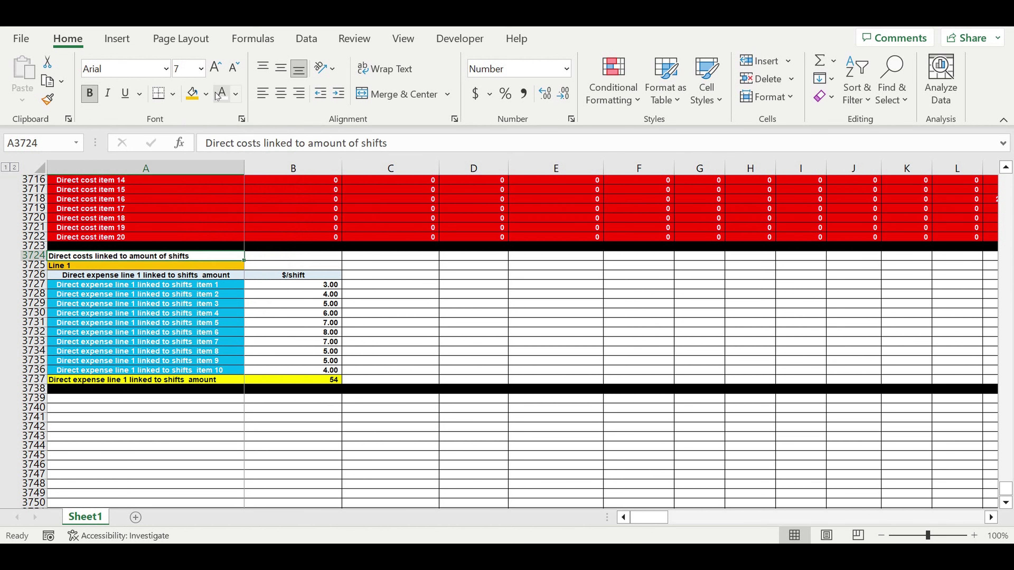
left_click(207, 94)
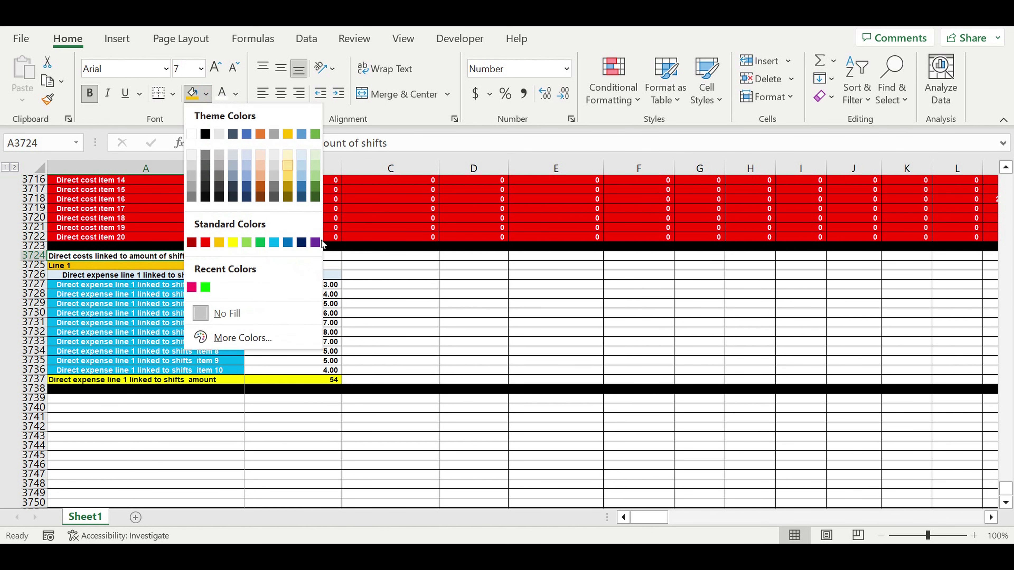
left_click(315, 243)
left_click(222, 95)
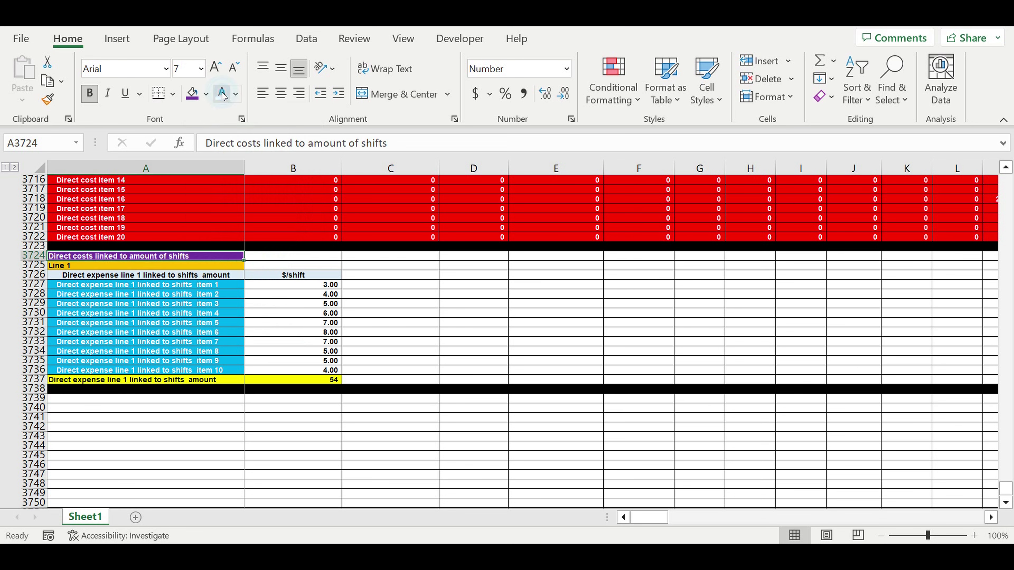
Step: Format the $/shift values in B3727:B3736 with a white font and bright light-blue fill
left_click(413, 288)
left_click_drag(329, 284, 315, 370)
left_click(222, 94)
left_click(206, 96)
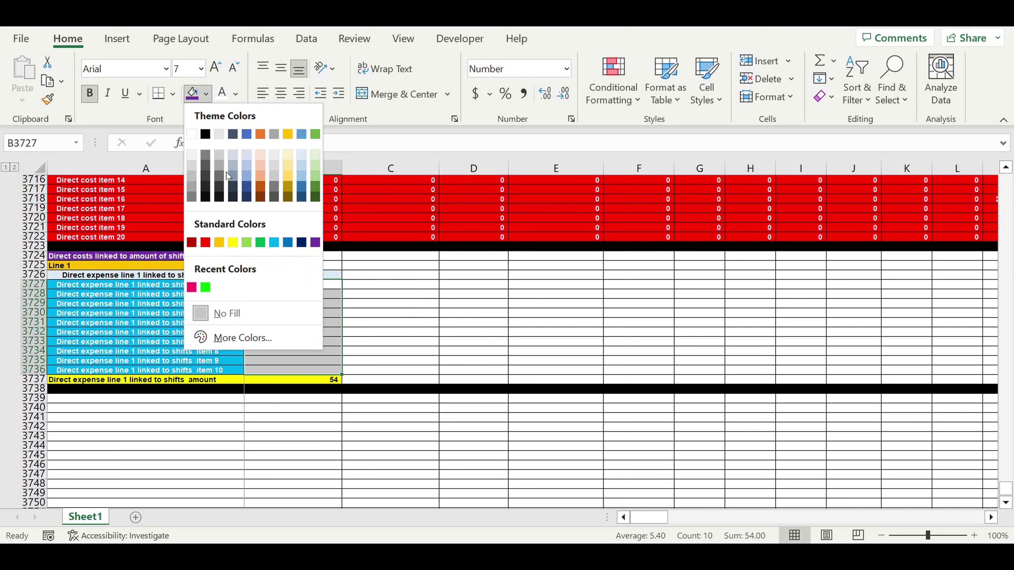
left_click(279, 239)
left_click(467, 304)
left_click(492, 276)
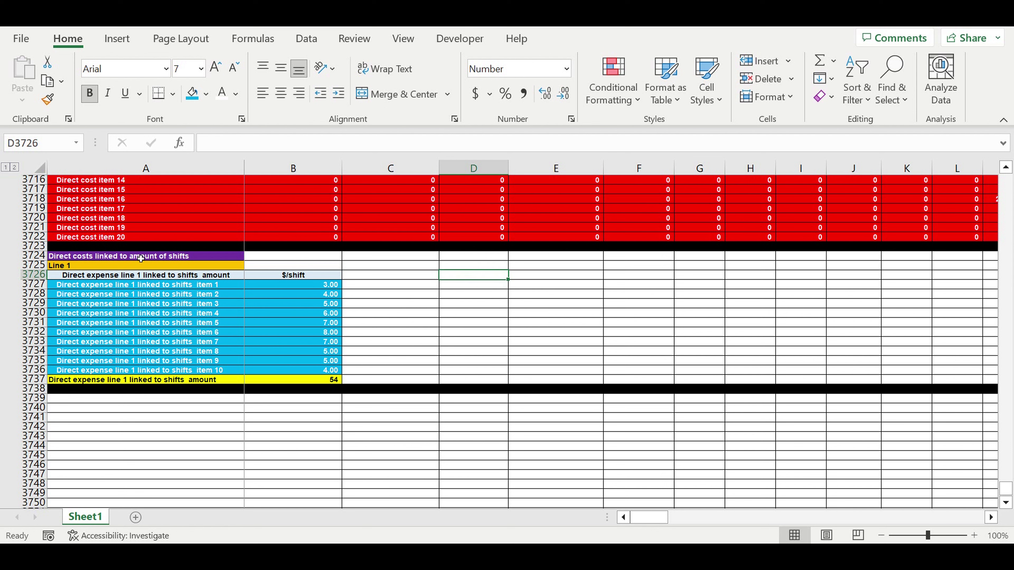
Step: Insert three rows above the section title in row 3724
left_click(157, 256)
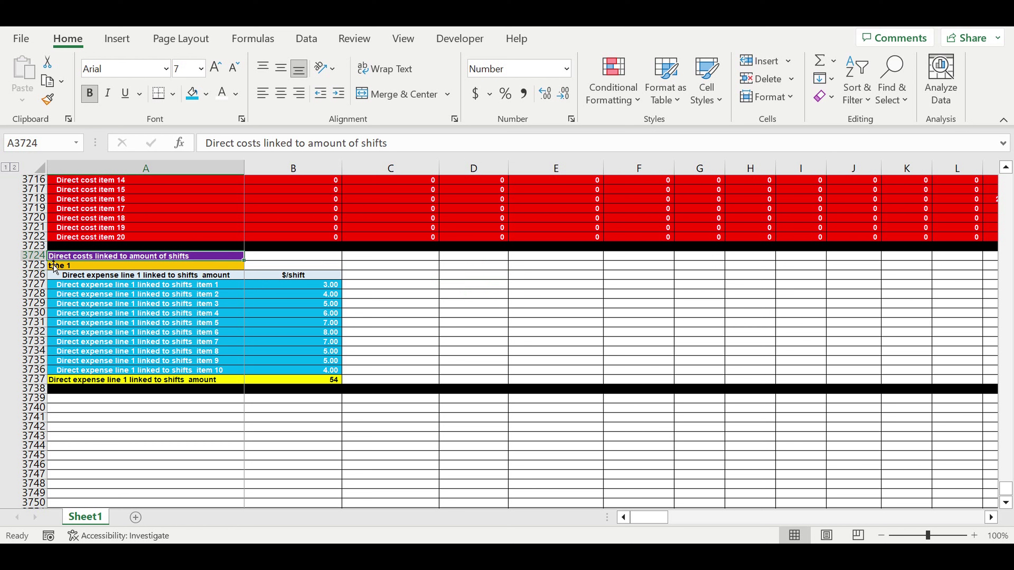
left_click(30, 259)
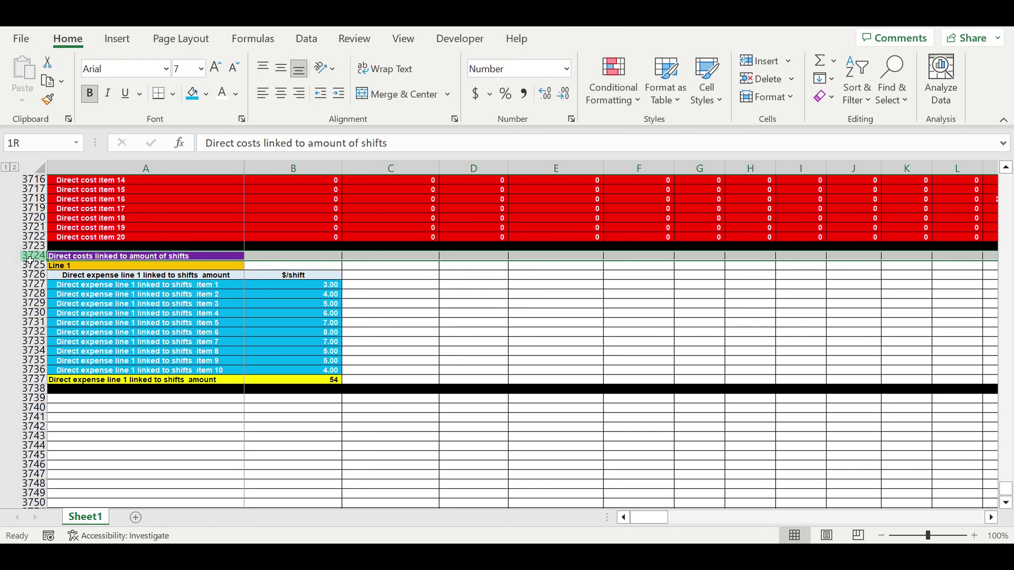
mouse_move(30, 260)
left_mouse_down()
mouse_move(26, 276)
mouse_move(35, 274)
left_mouse_up()
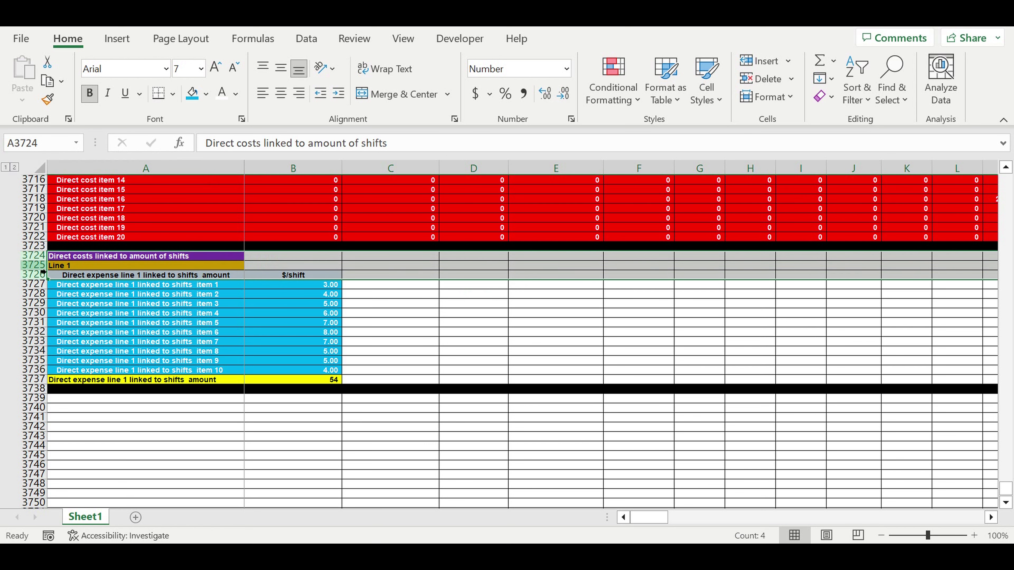
right_click(43, 272)
left_click(81, 364)
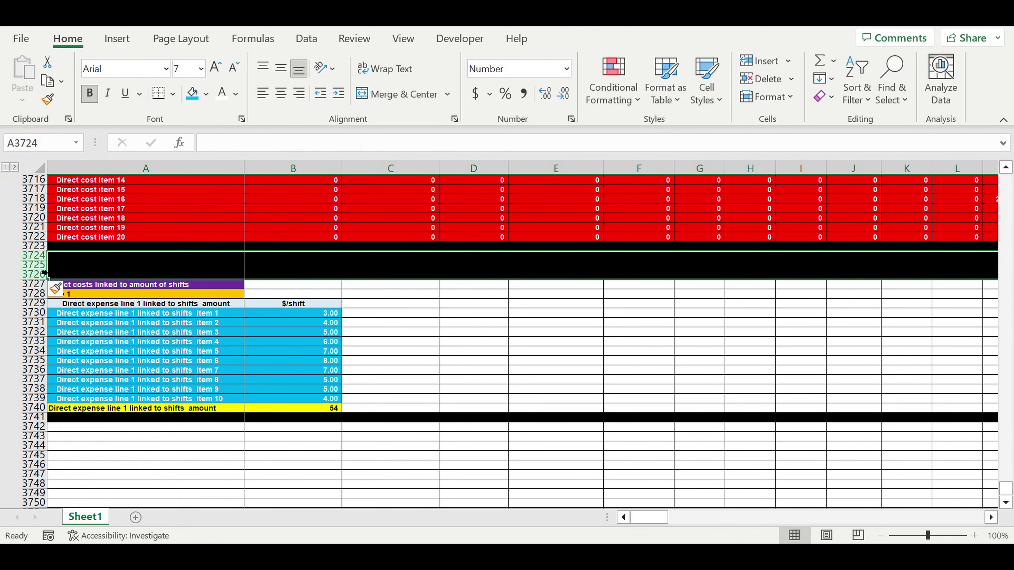
Step: Change the fill of the inserted rows 3724 and 3725 to white, keeping row 3726 black
left_click(39, 265)
left_click(38, 258)
left_click_drag(39, 262, 39, 266)
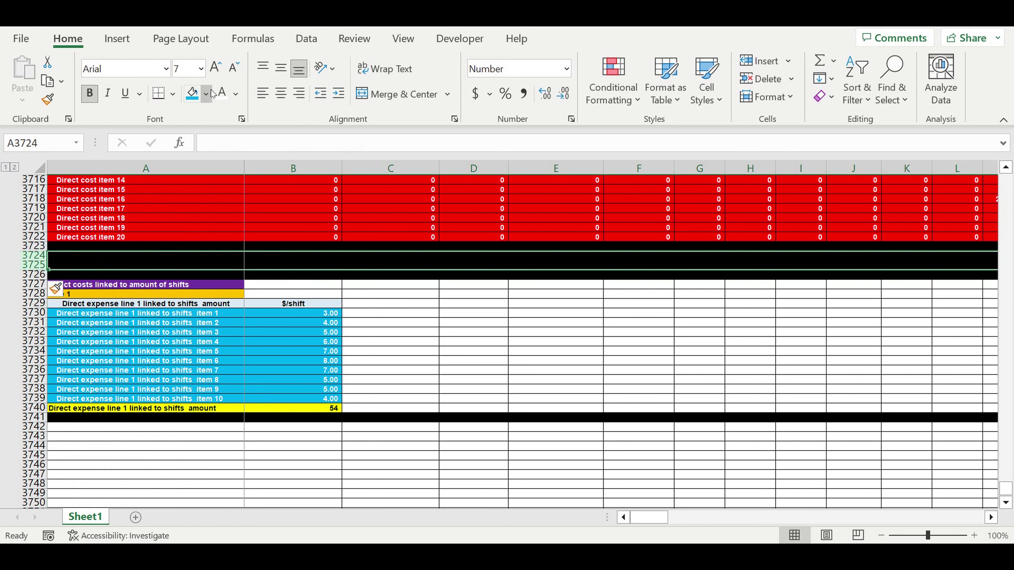
left_click(206, 94)
left_click(192, 135)
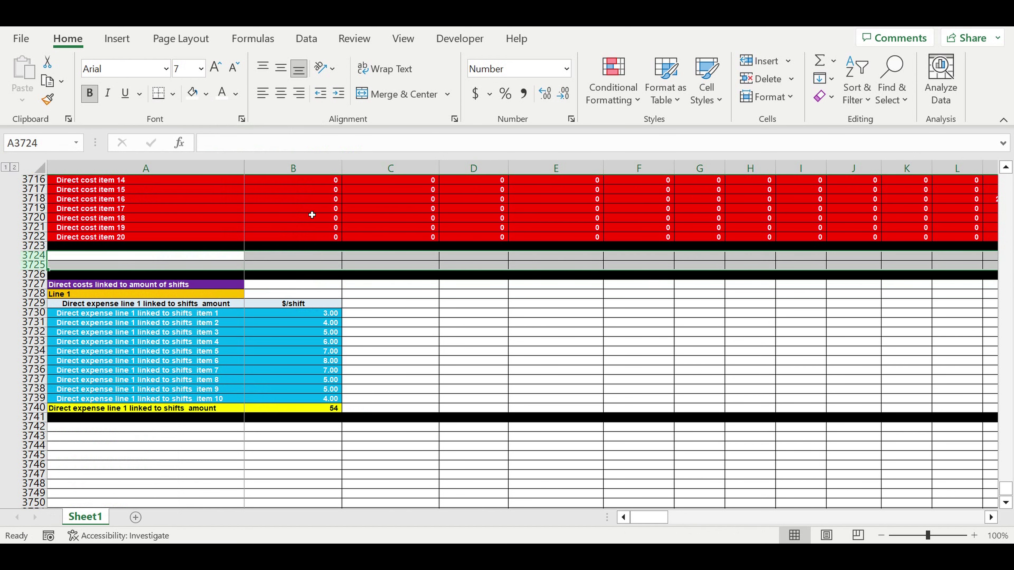
left_click(378, 294)
Step: Copy the section title from A3727 into A3724 as values only and append "(COEFF)" to the text
left_click(201, 285)
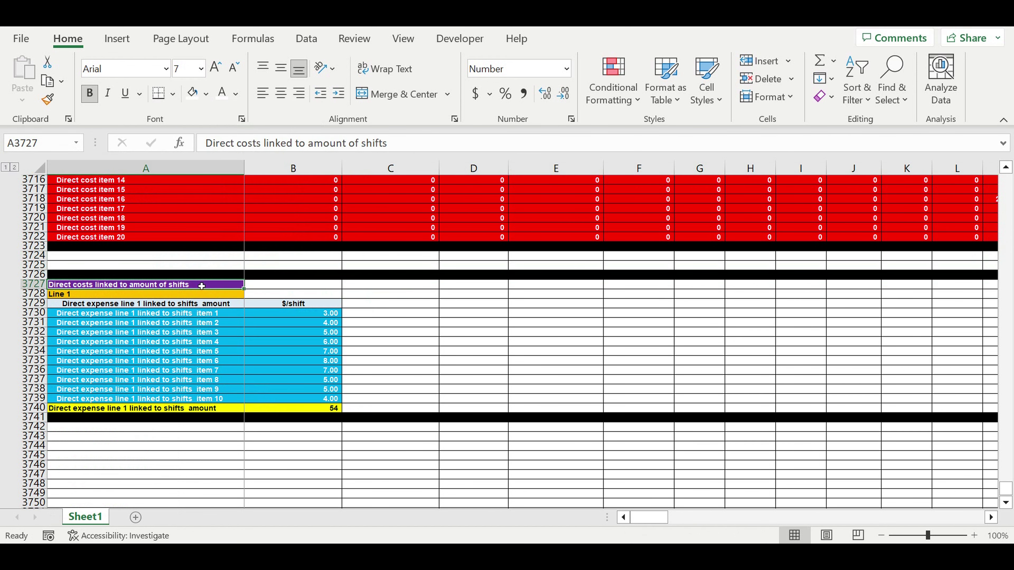
key("ctrl+c")
left_click(151, 256)
right_click(152, 256)
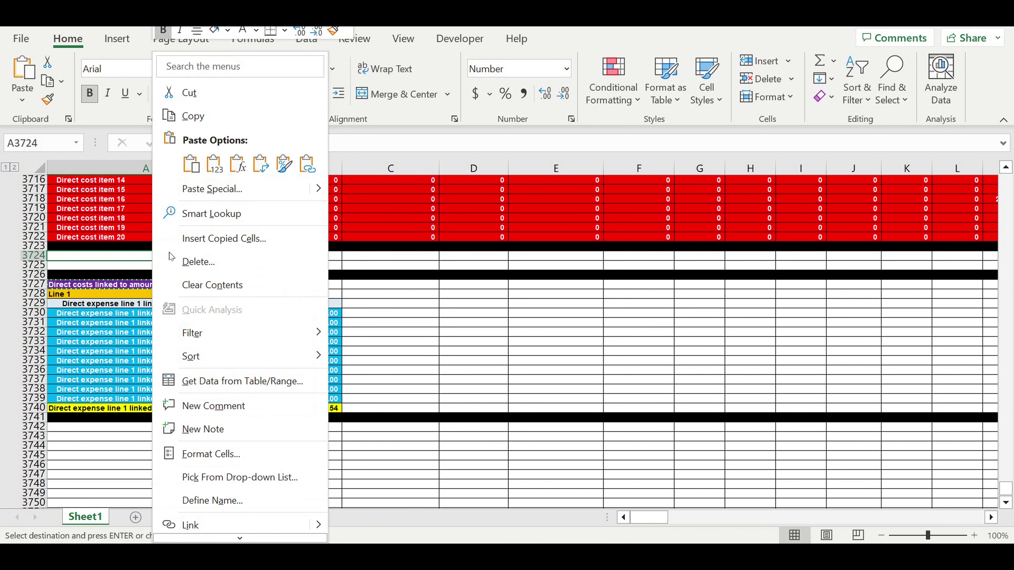
left_click(215, 163)
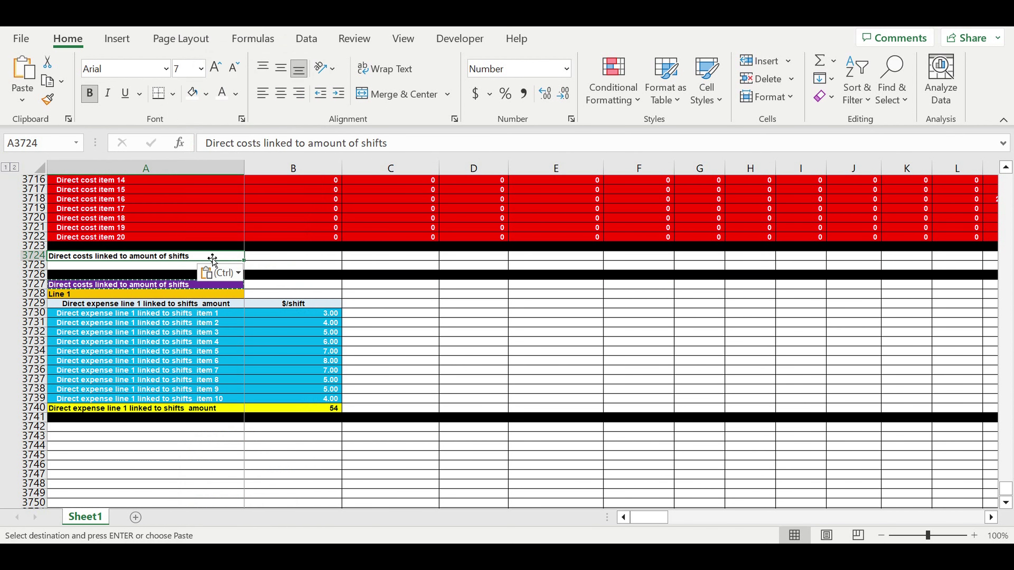
key("Escape")
left_click(408, 152)
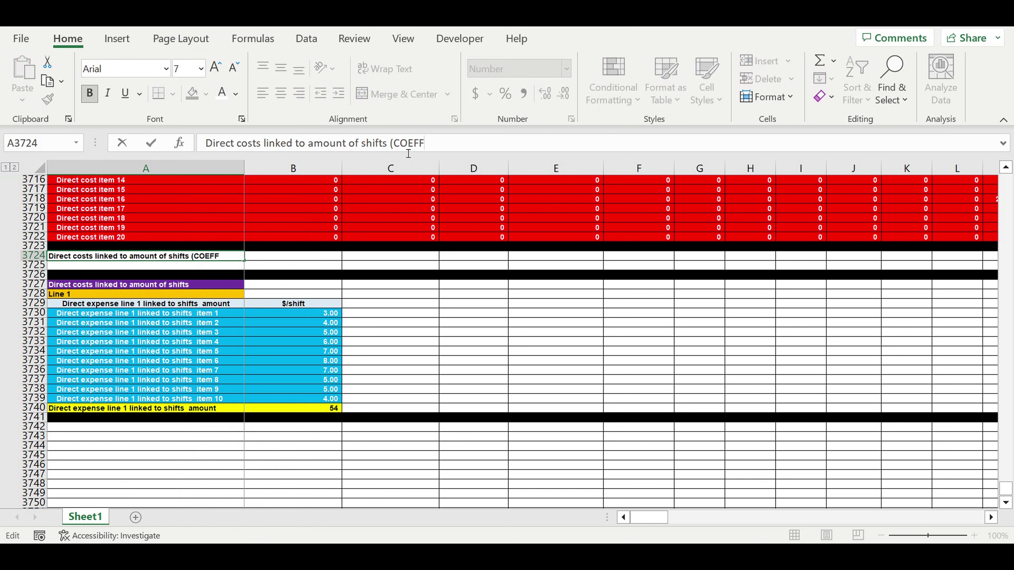
key("Return")
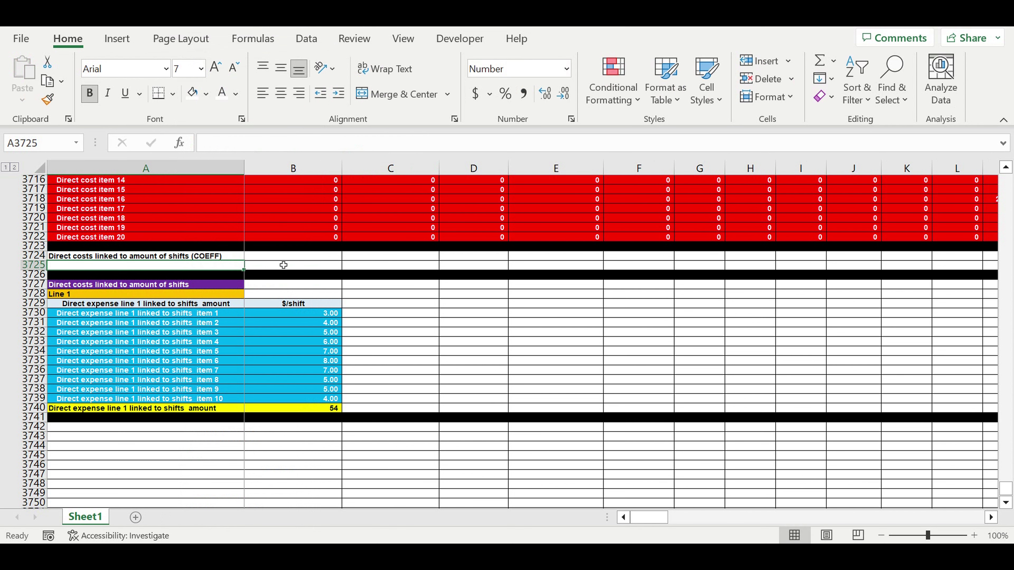
Step: Enter 1 in B3724 and format it as a percentage with a light-blue fill and white font
left_click(278, 256)
type("1")
left_click(367, 298)
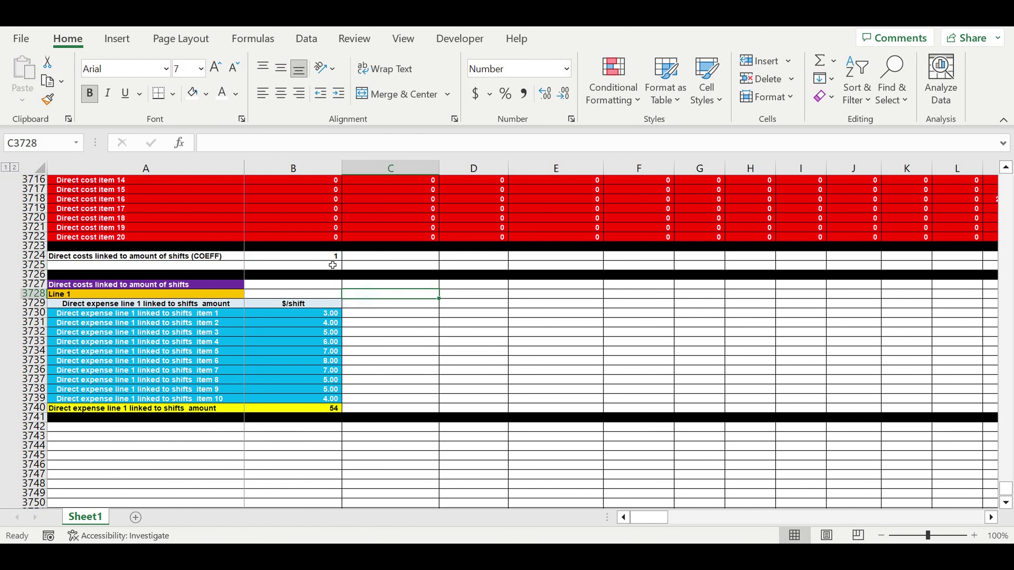
left_click(321, 260)
left_click(505, 93)
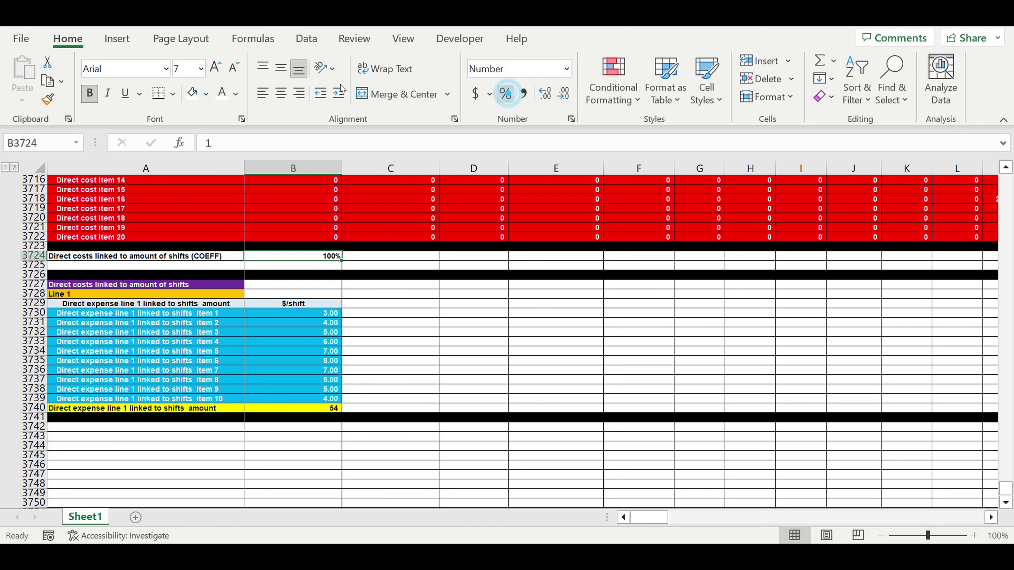
left_click(206, 93)
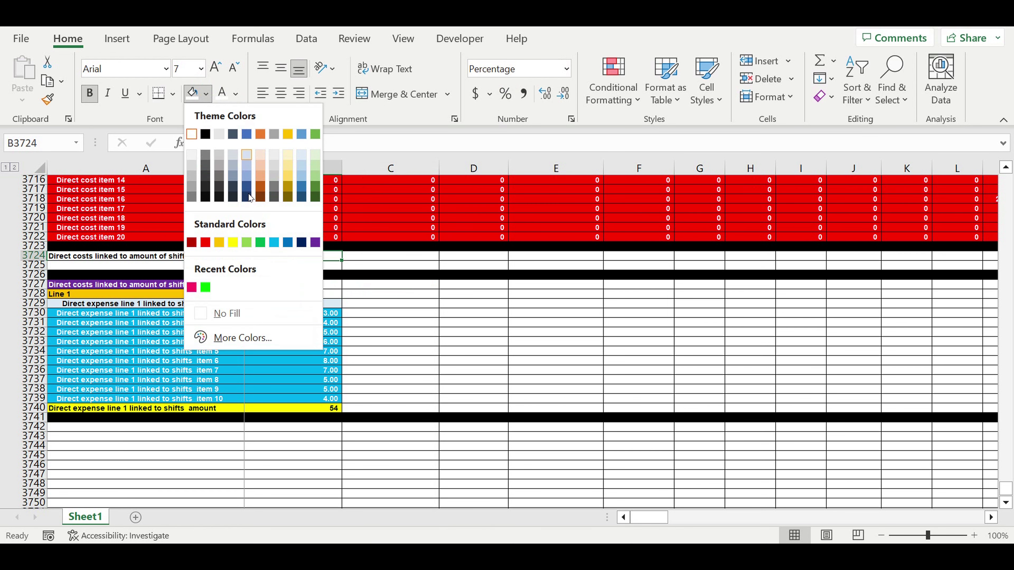
left_click(274, 243)
left_click(427, 305)
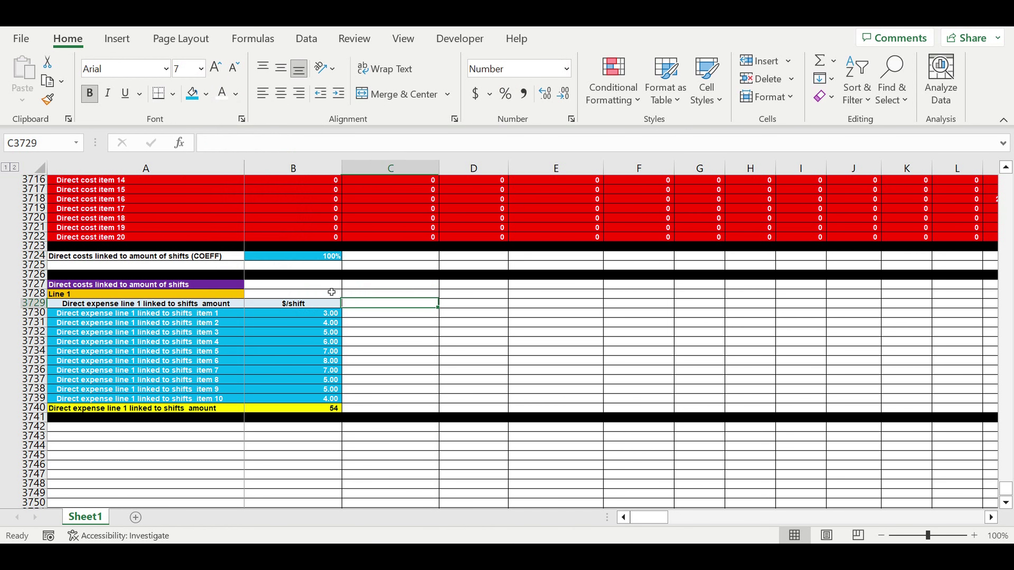
Step: Delete the empty row 3725 and indent the COEFF label in A3724
left_click(34, 265)
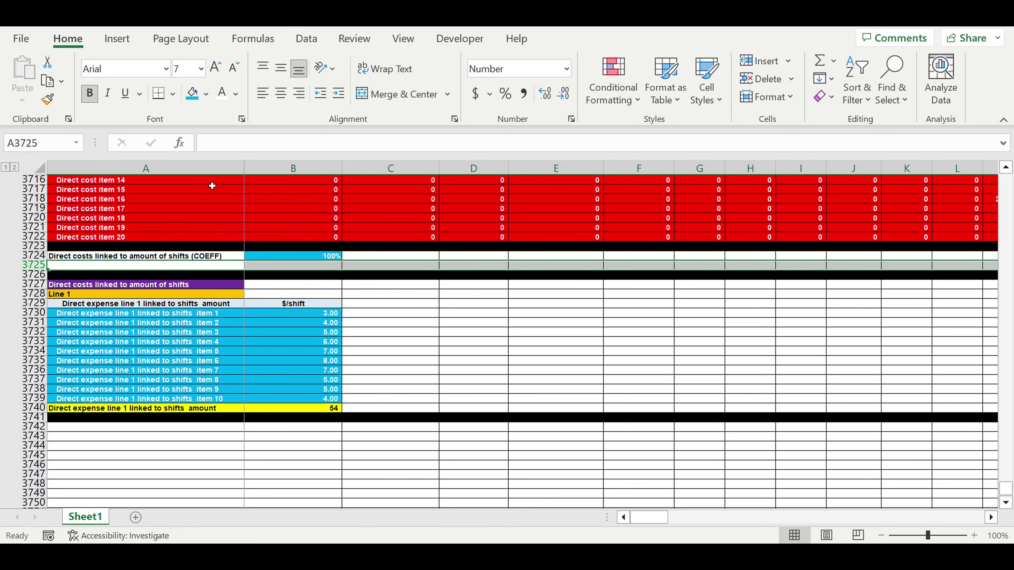
right_click(35, 265)
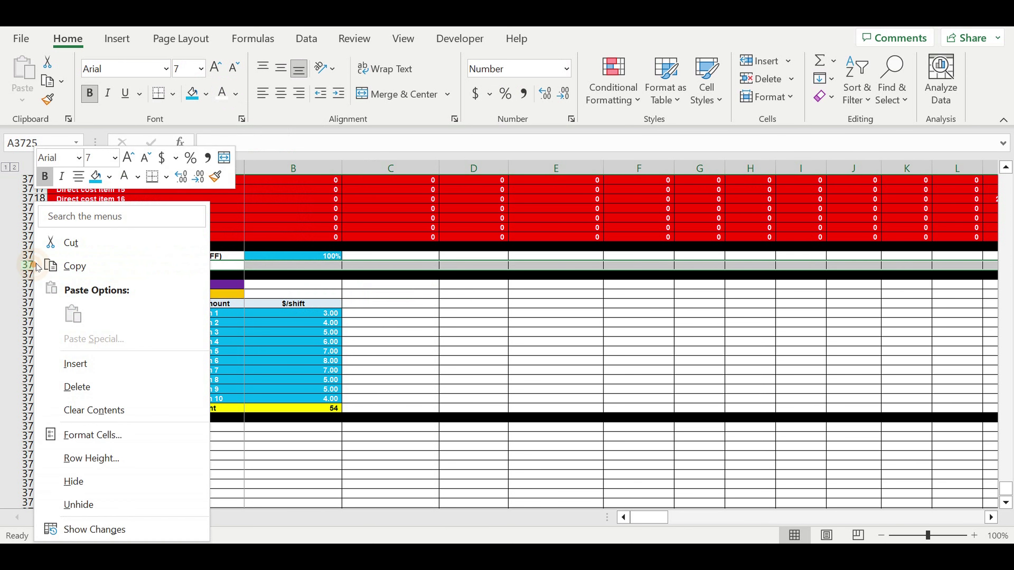
left_click(96, 390)
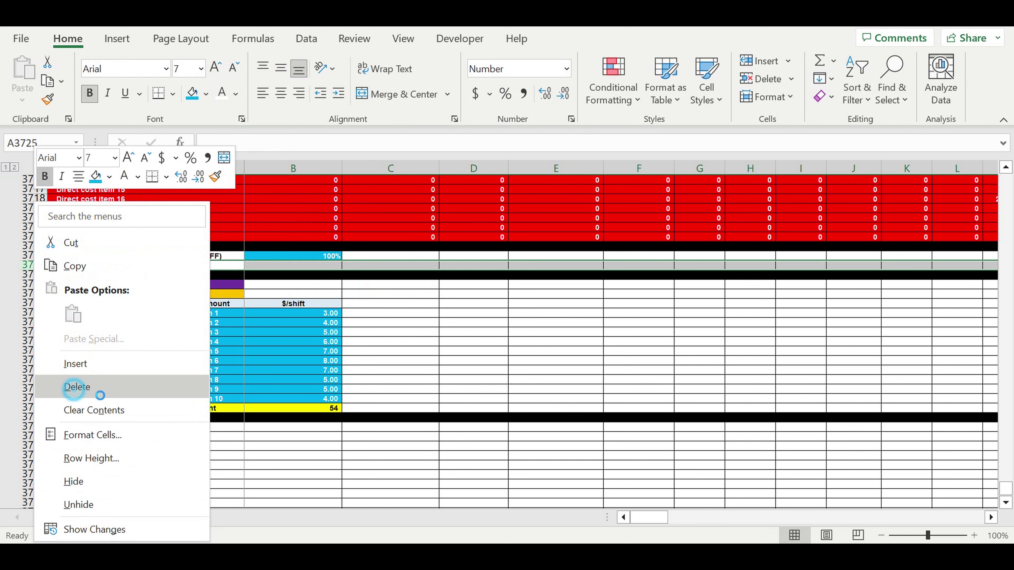
left_click(183, 257)
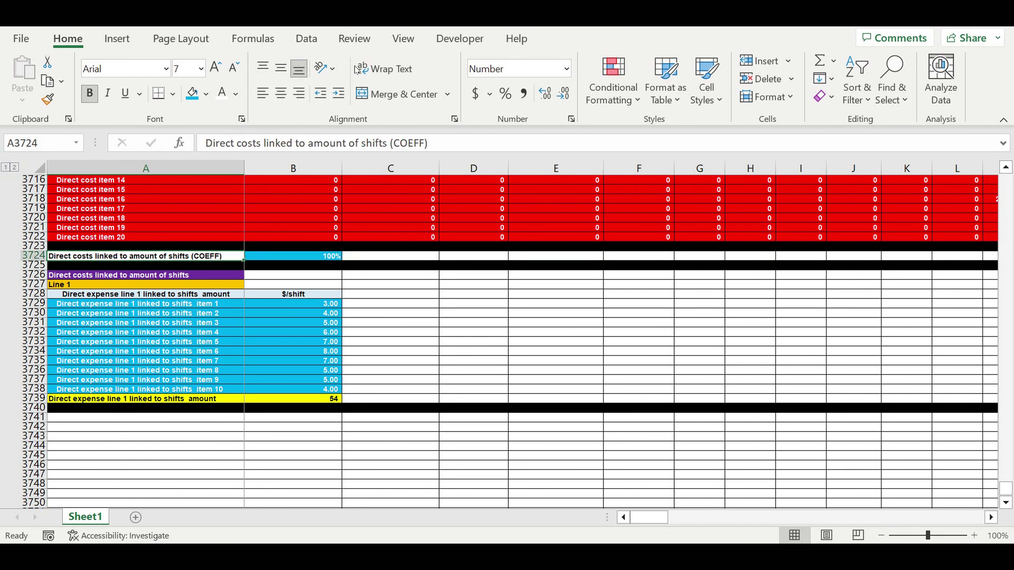
left_click(338, 93)
left_click(430, 311)
left_click(398, 361)
Step: Extend the $/shift header into C3728:D3728 and rename these two headers "Global COEFF" and "Local COEFF"
left_click(322, 295)
left_click_drag(341, 298, 401, 306)
left_click(389, 295)
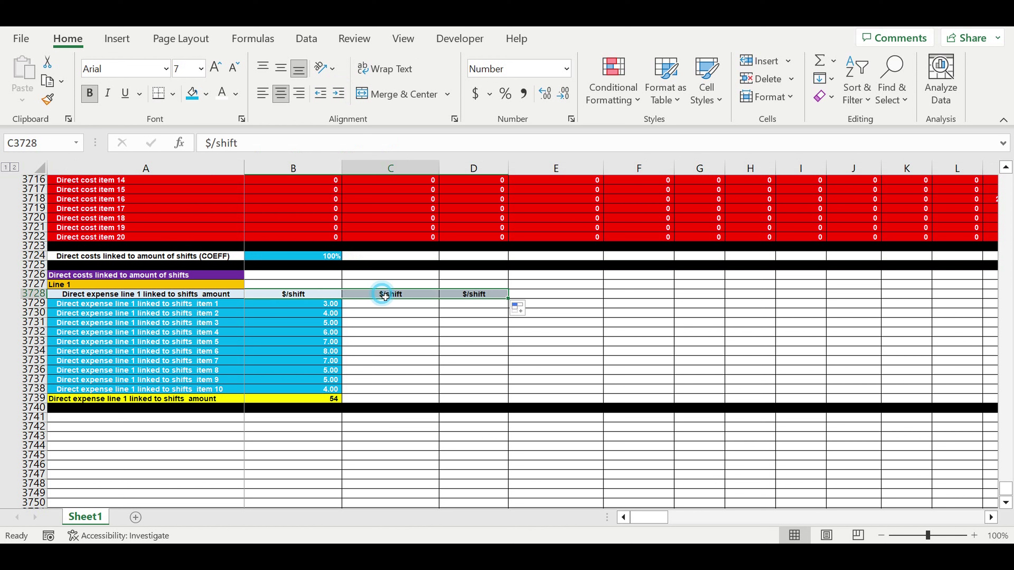
type("G")
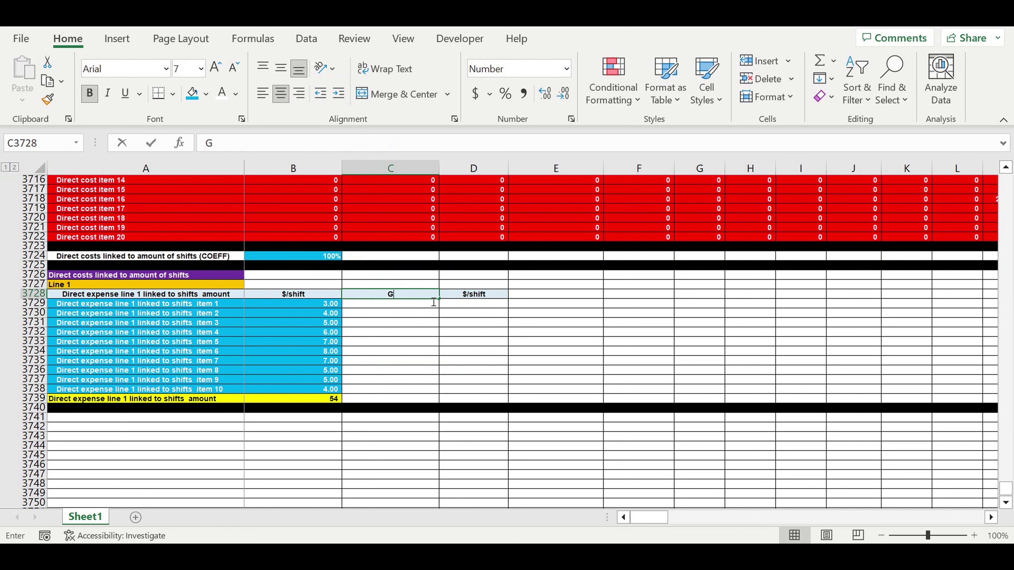
type("Lobal CO")
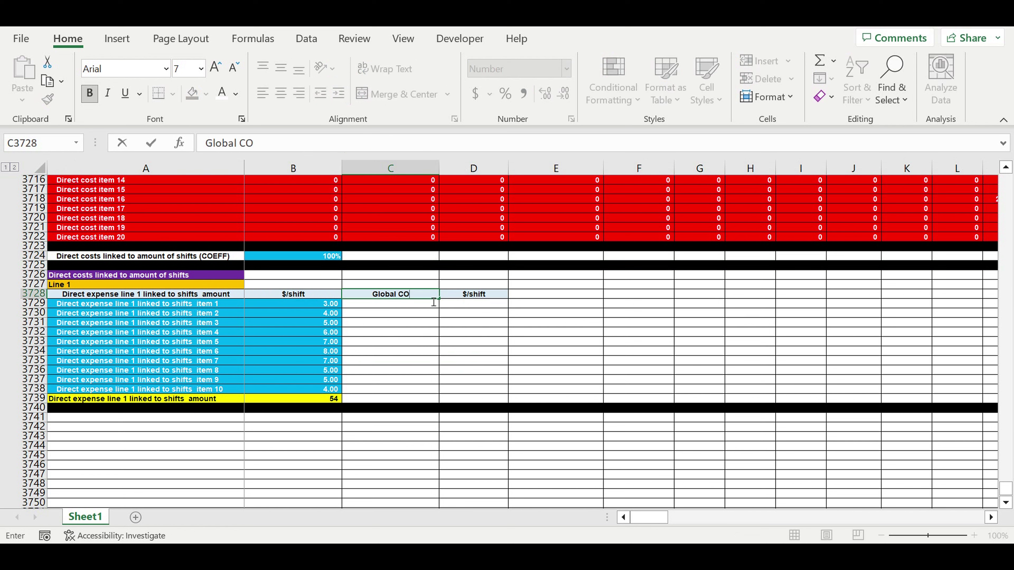
type("EFF")
key("Tab")
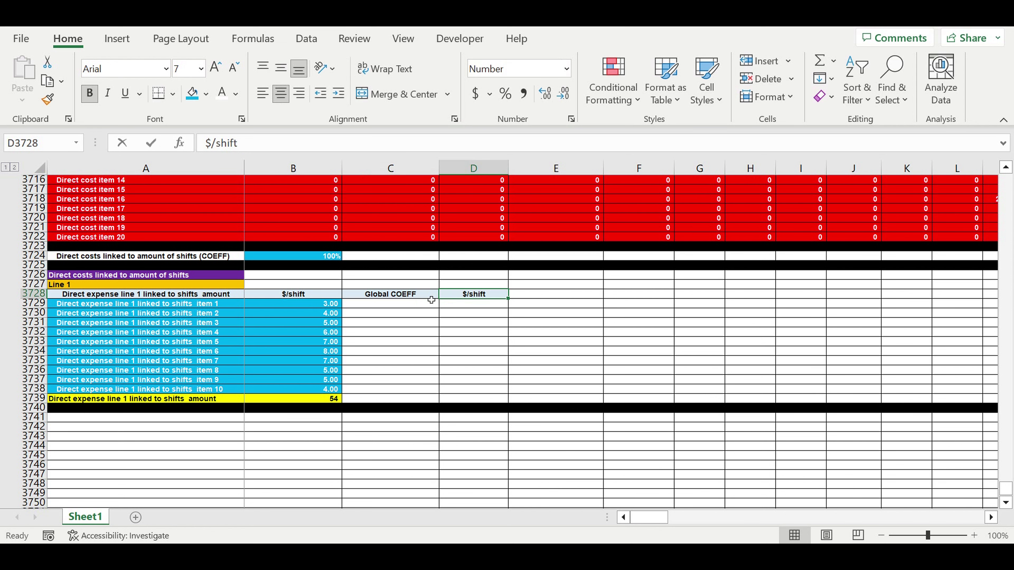
type("Local COEFF")
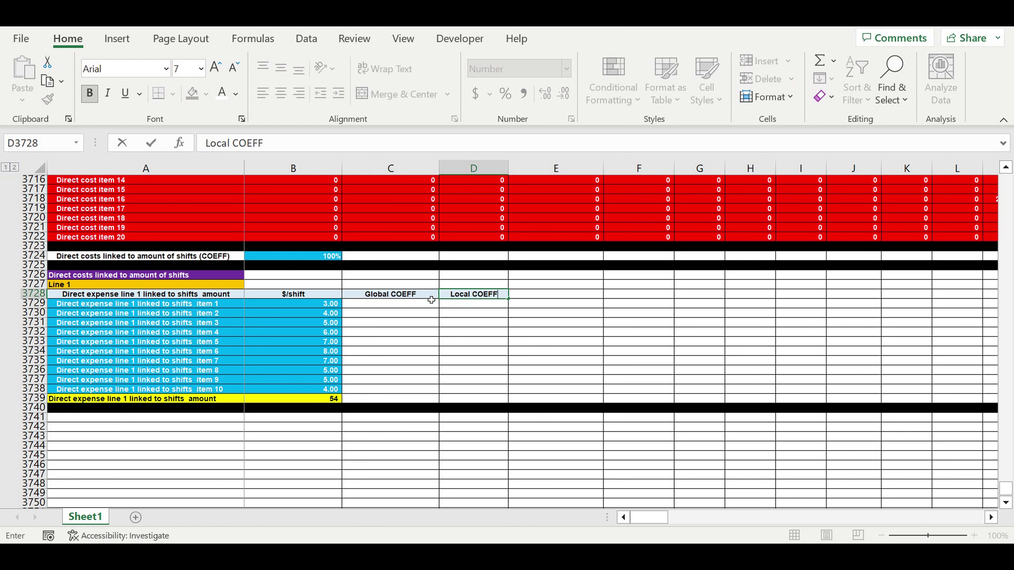
key("Return")
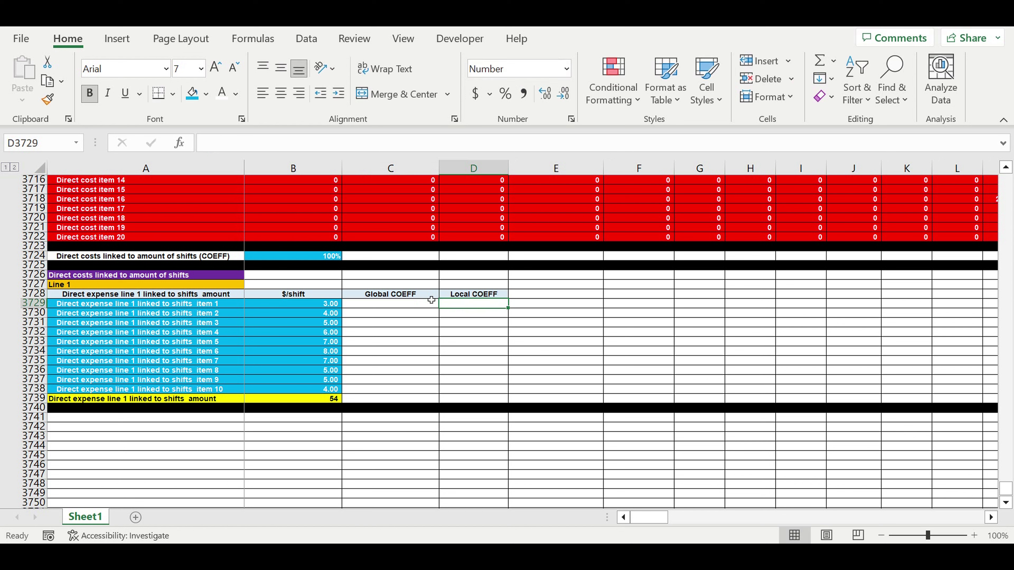
Step: Copy the $/shift header from B3728 to E3728 and change its text to "Final $/shift"
left_click(299, 298)
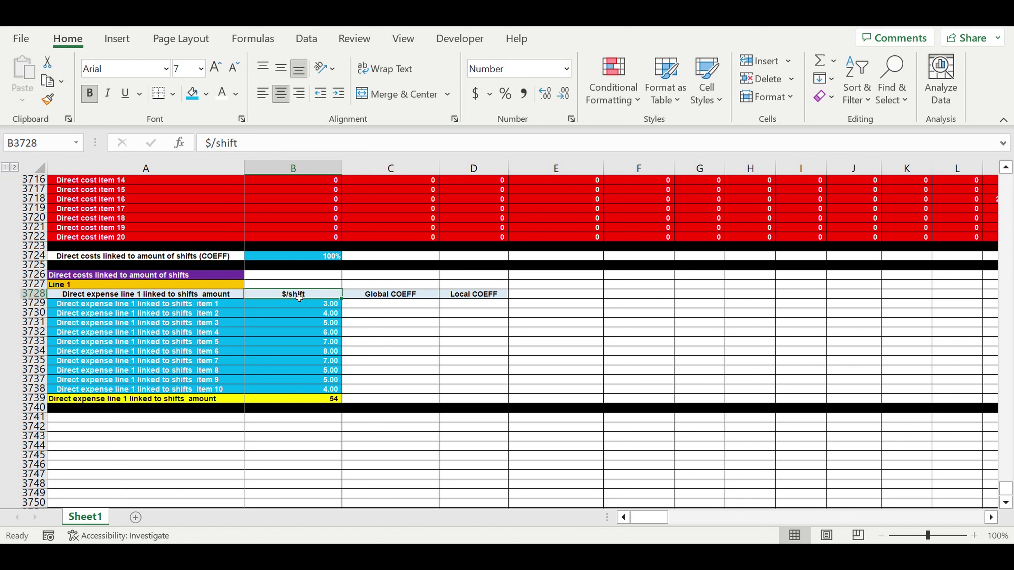
key("ctrl+c")
left_click(531, 295)
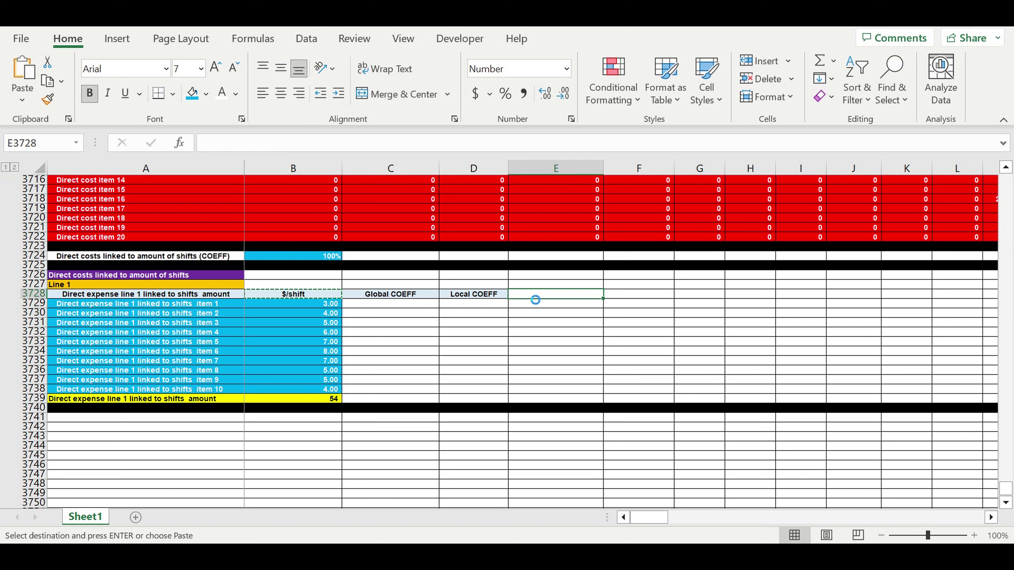
key("ctrl+v")
left_click(231, 143)
type("Final")
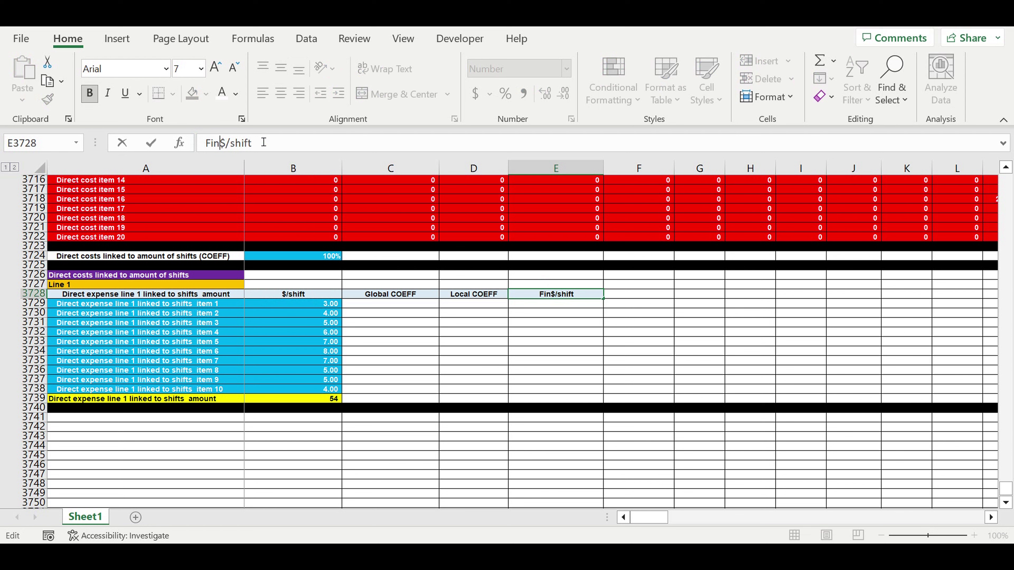
key("Return")
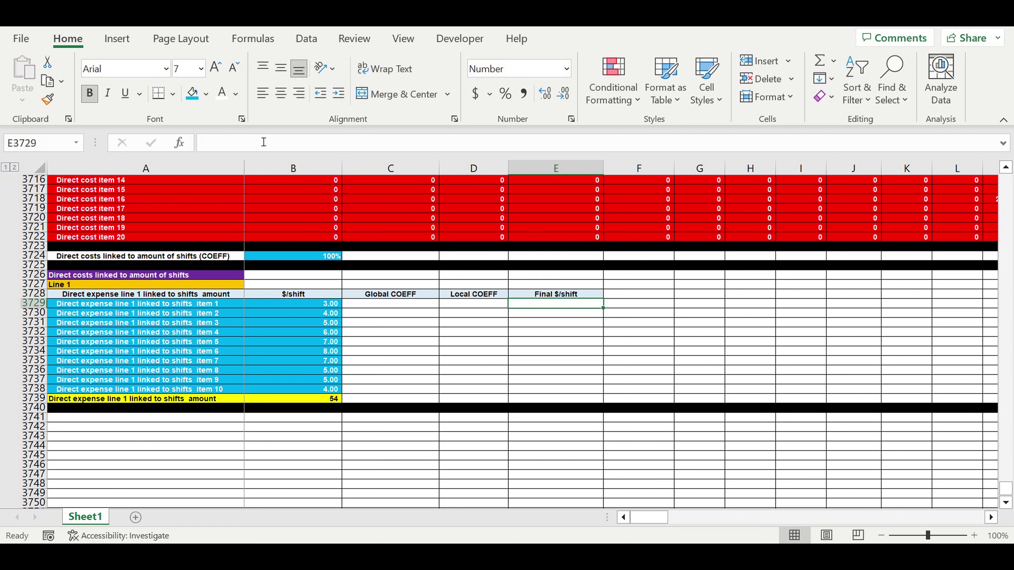
Step: Extend the Line 1 total formula from B3739 through E3739, then clear C3739:D3739 and make those two cells black
left_click(334, 397)
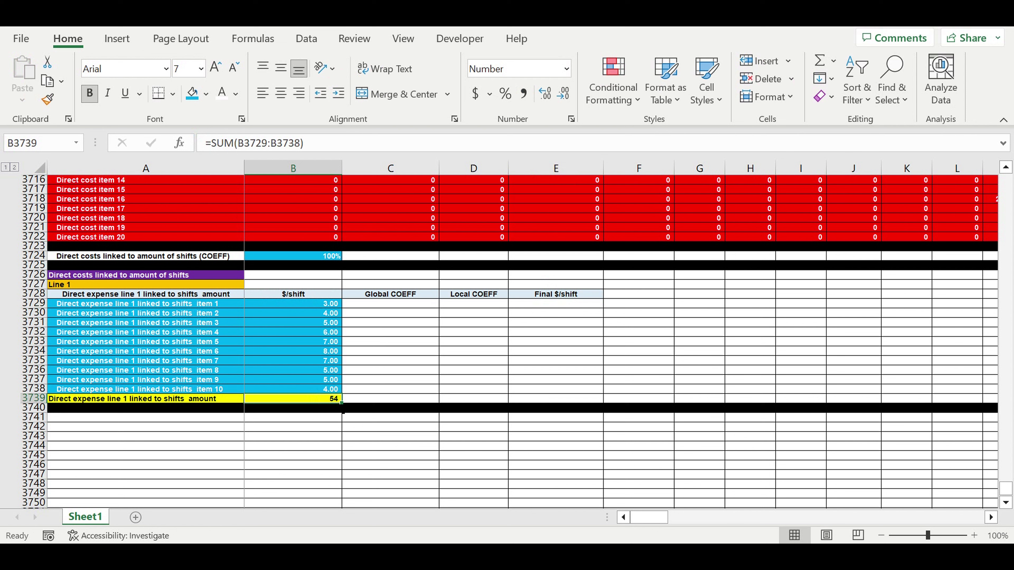
left_click_drag(342, 402, 596, 419)
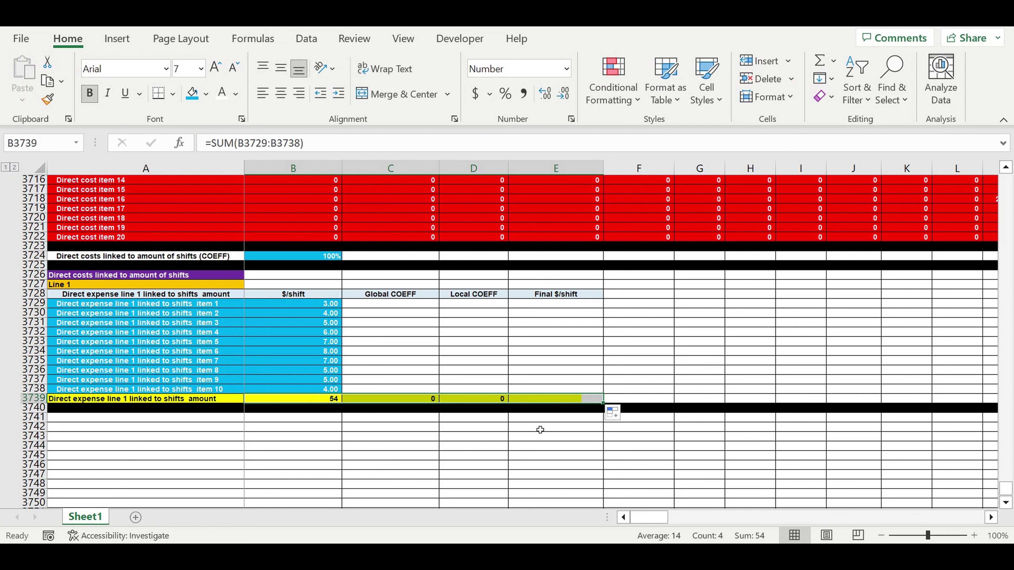
left_click_drag(427, 390, 507, 400)
left_click(470, 444)
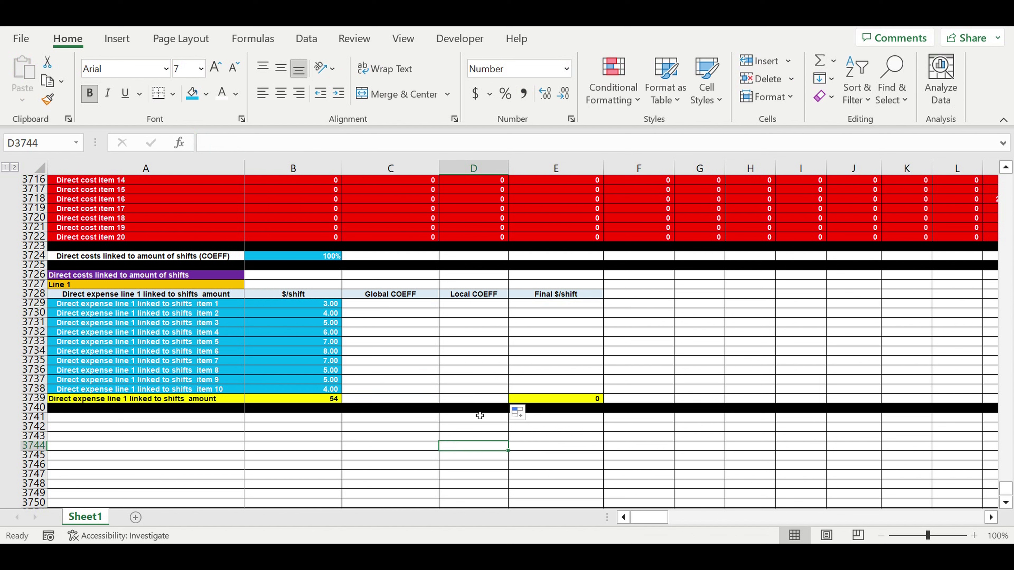
left_click_drag(389, 413, 517, 401)
left_click(519, 361)
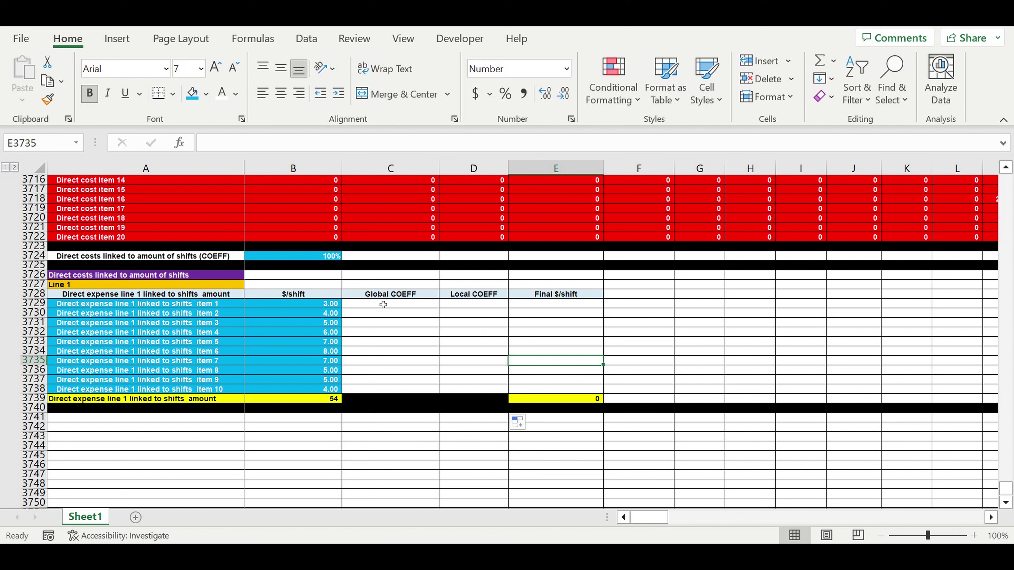
Step: Copy the coefficient cell B3724 into the Global COEFF cells C3729:C3738
left_click(375, 296)
left_click(319, 256)
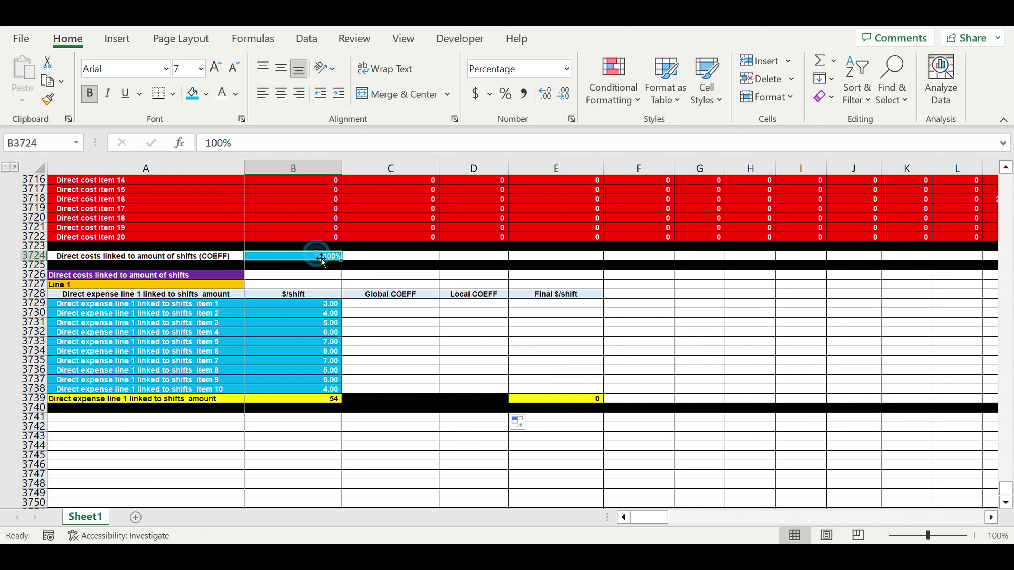
key("ctrl+c")
left_click_drag(382, 303, 385, 390)
key("ctrl+v")
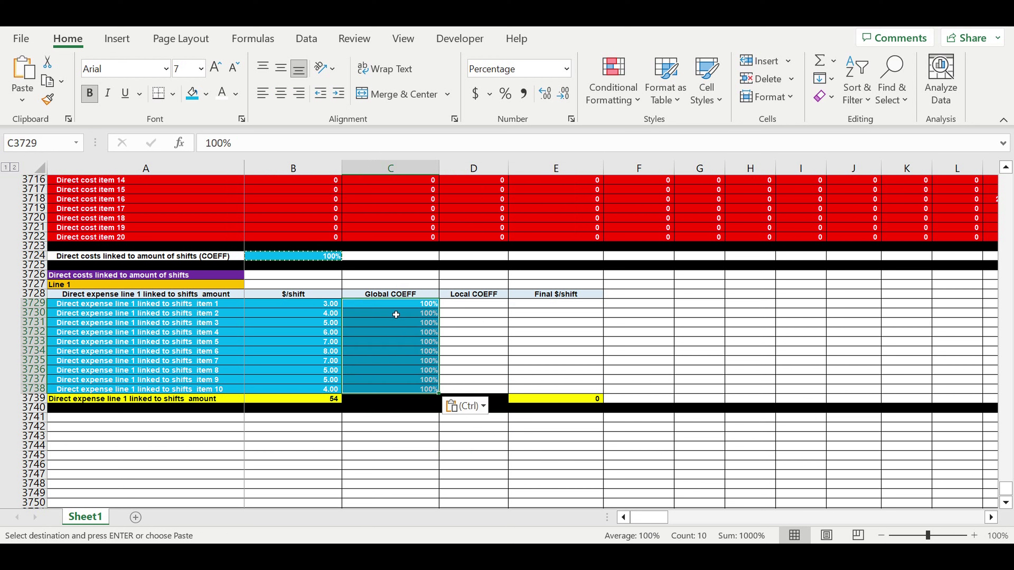
Step: Merge and center the Global COEFF cells C3729:C3738, keeping only the uppermost value
left_click_drag(405, 306, 403, 389)
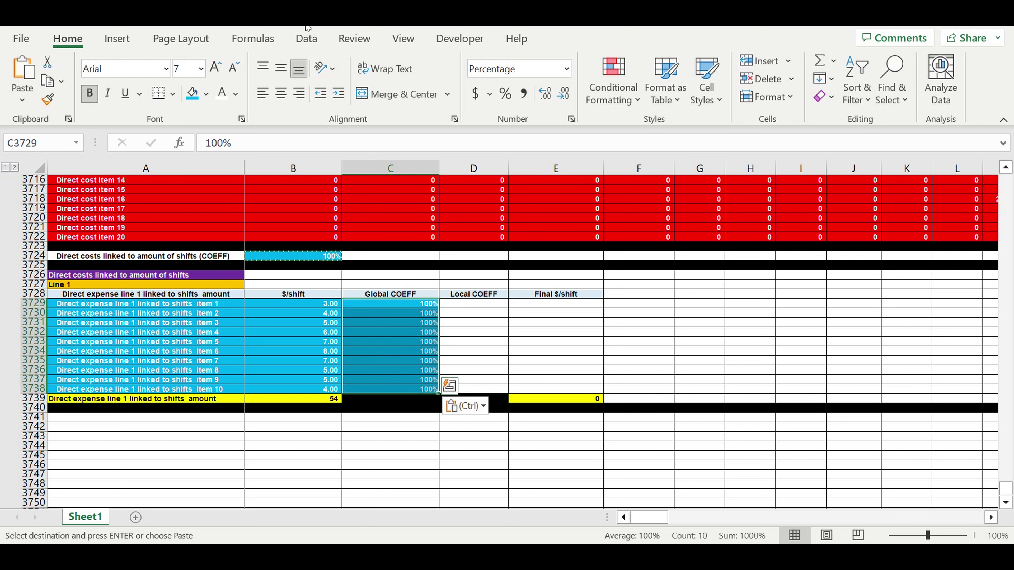
left_click(365, 94)
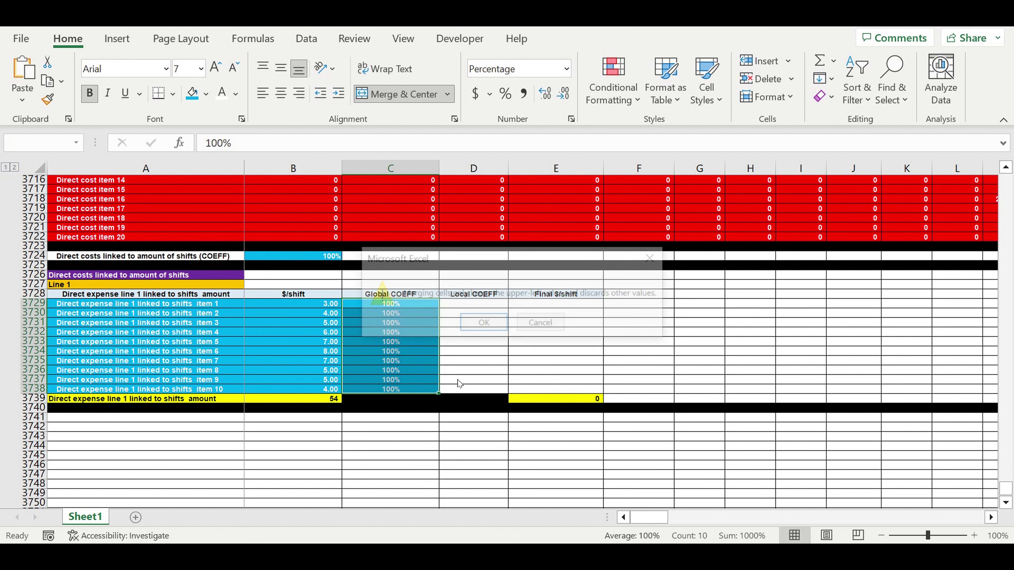
left_click(477, 332)
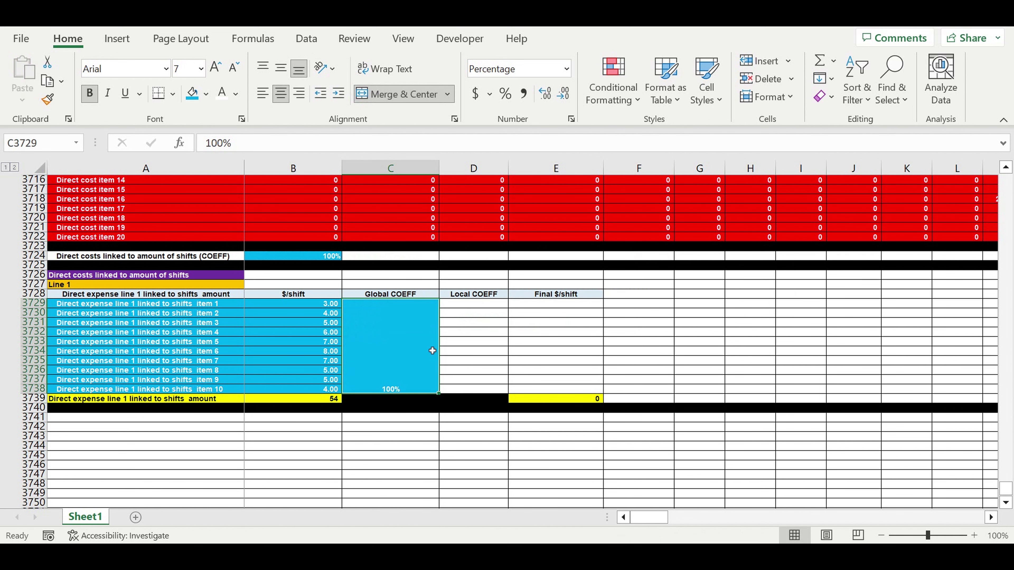
Step: Center the merged Global COEFF cell C3729 vertically and turn on text wrapping for it
right_click(414, 349)
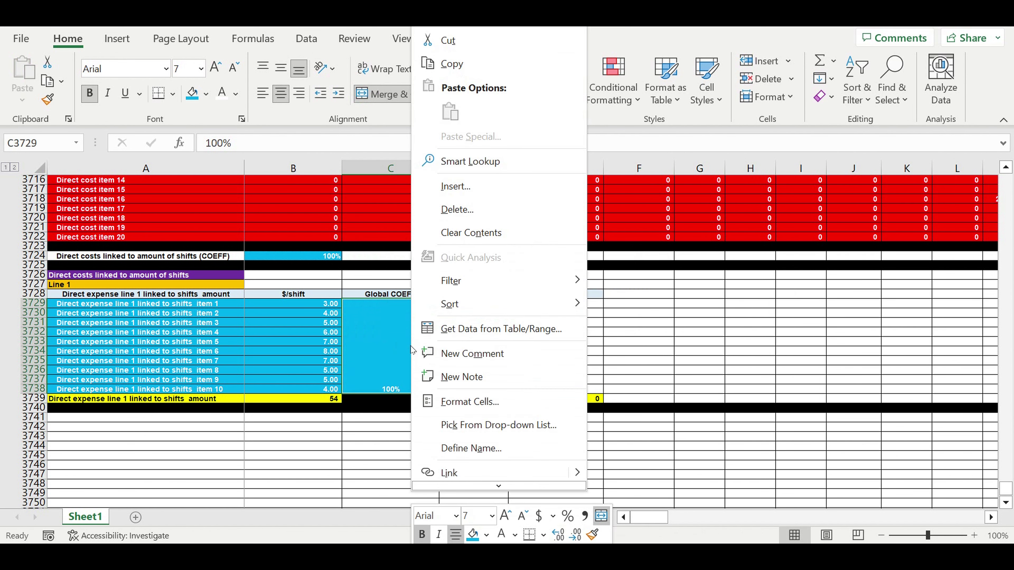
left_click(469, 399)
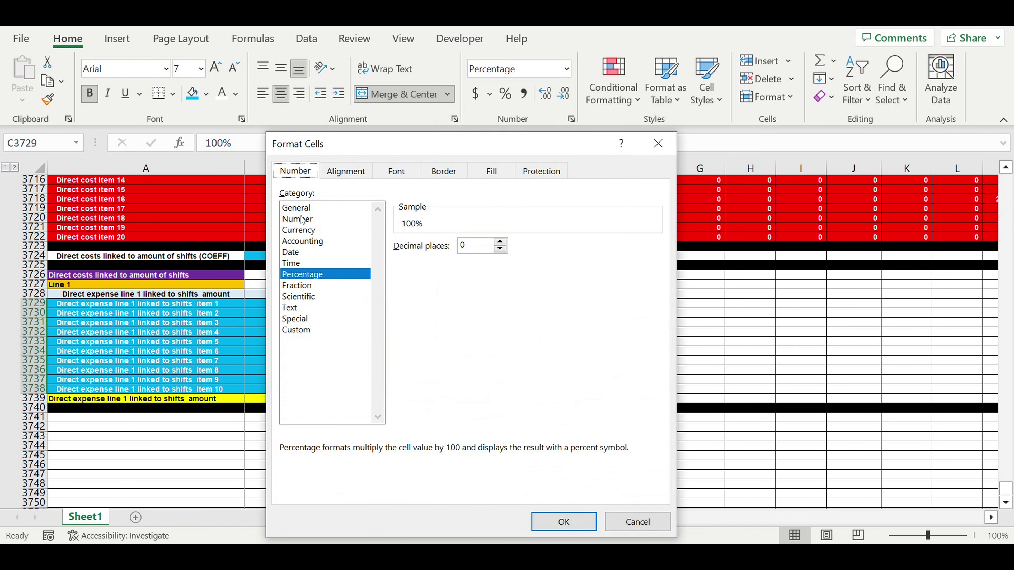
left_click(346, 172)
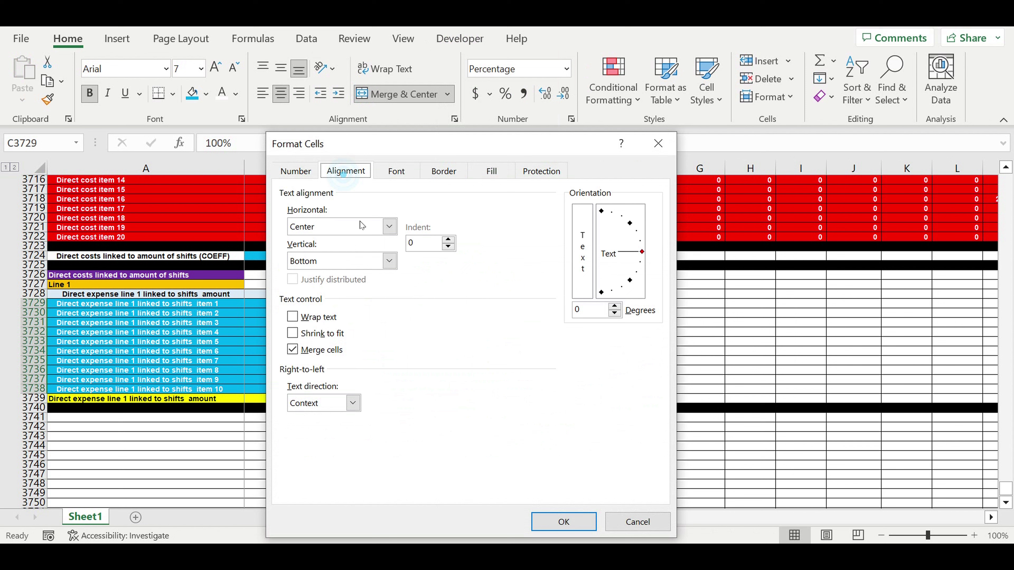
left_click(389, 261)
left_click(338, 286)
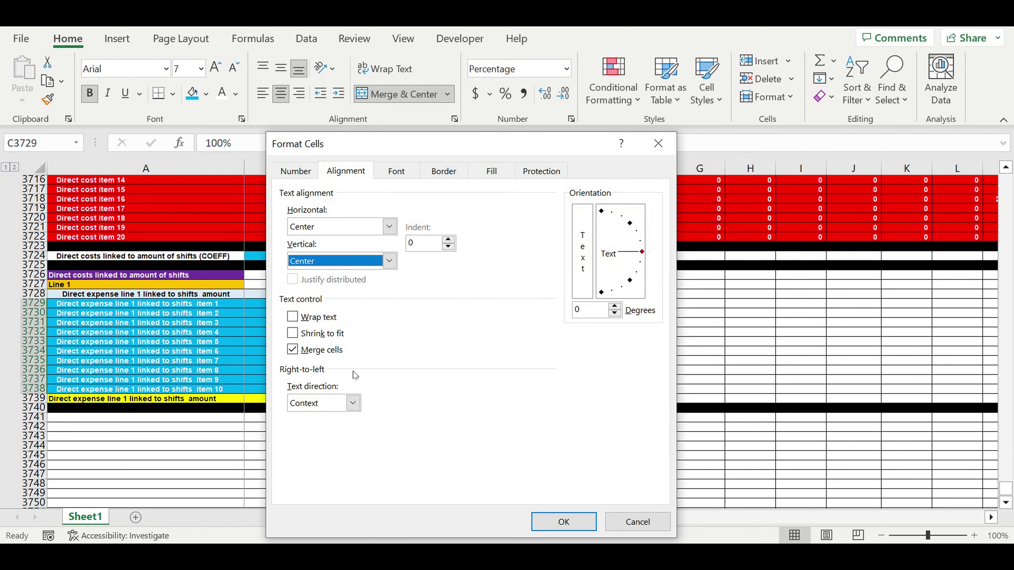
left_click(292, 316)
left_click(560, 525)
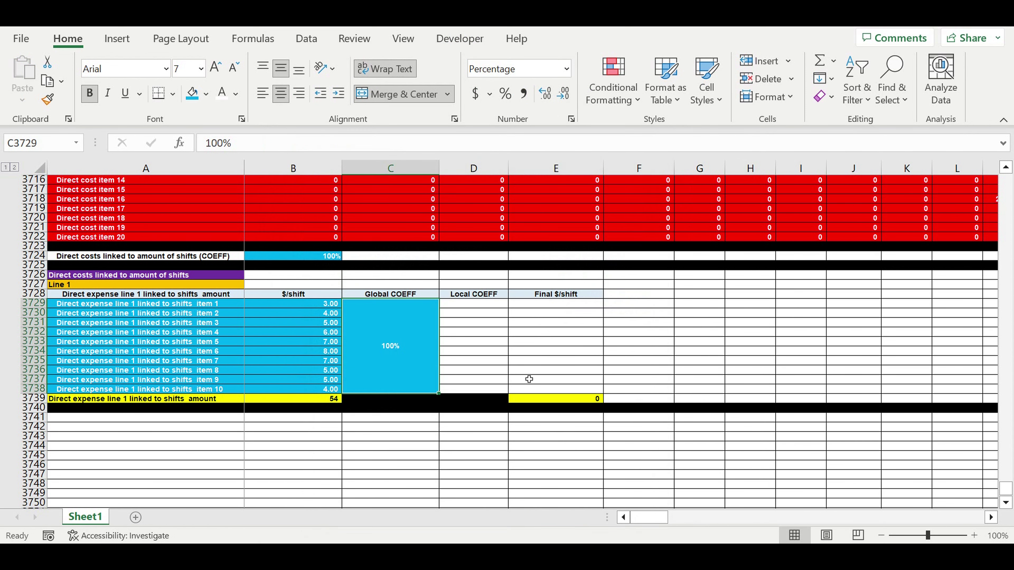
left_click(548, 323)
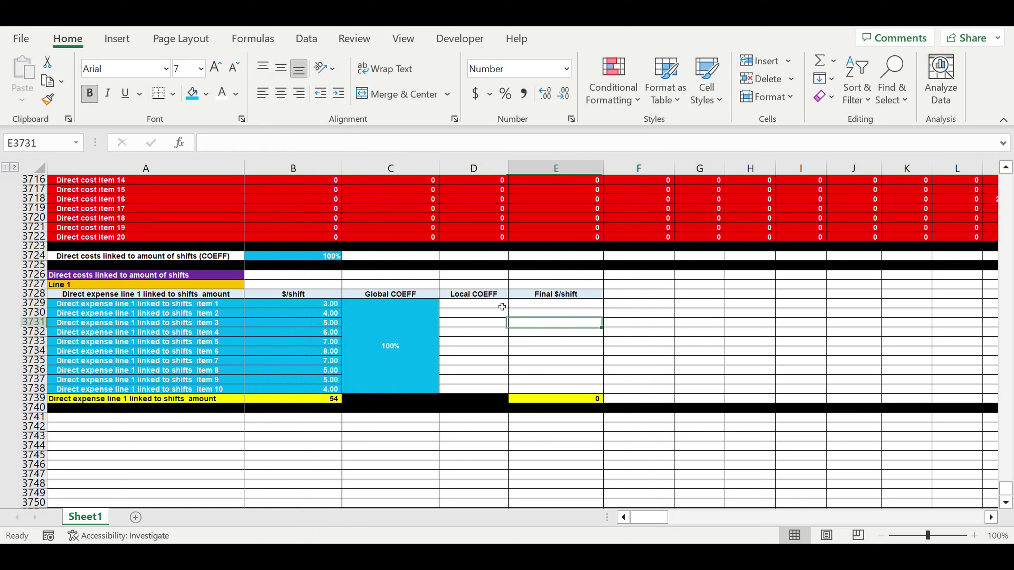
Step: Copy the coefficient cell B3724 into D3729 and fill it down the Local COEFF column to D3738
left_click(320, 258)
key("ctrl+c")
left_click(465, 304)
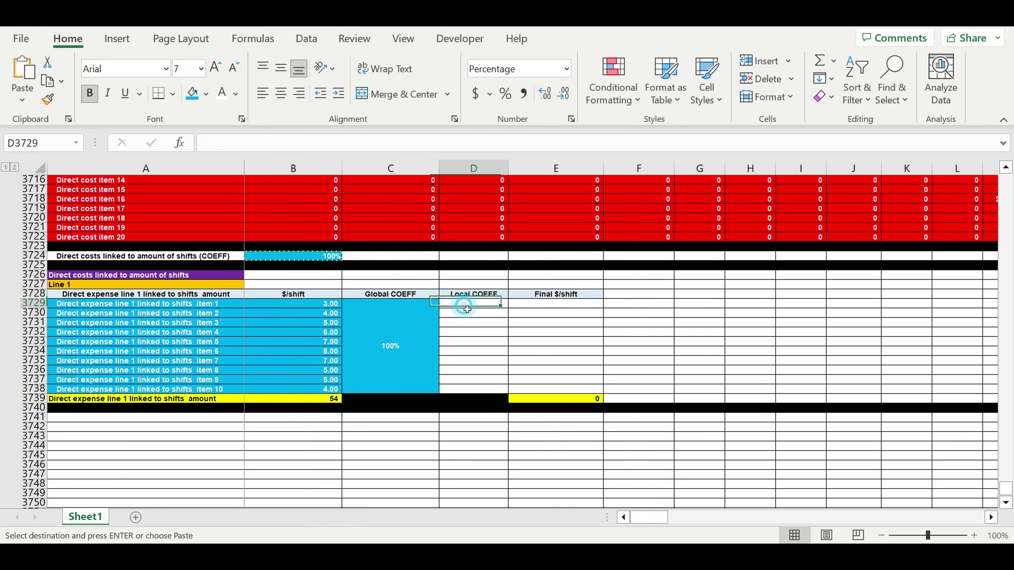
key("ctrl+v")
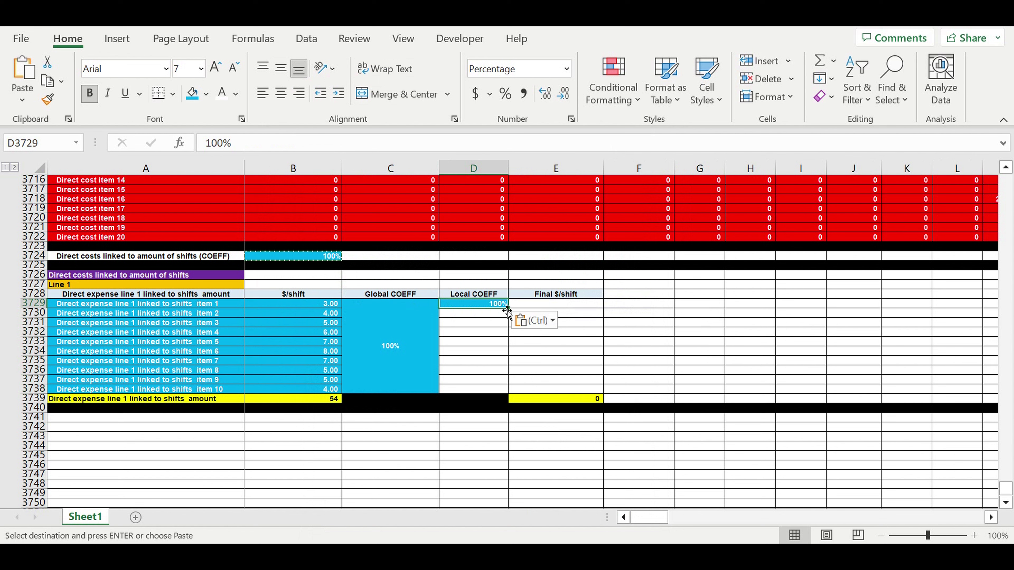
left_click_drag(507, 308, 506, 394)
left_click(668, 346)
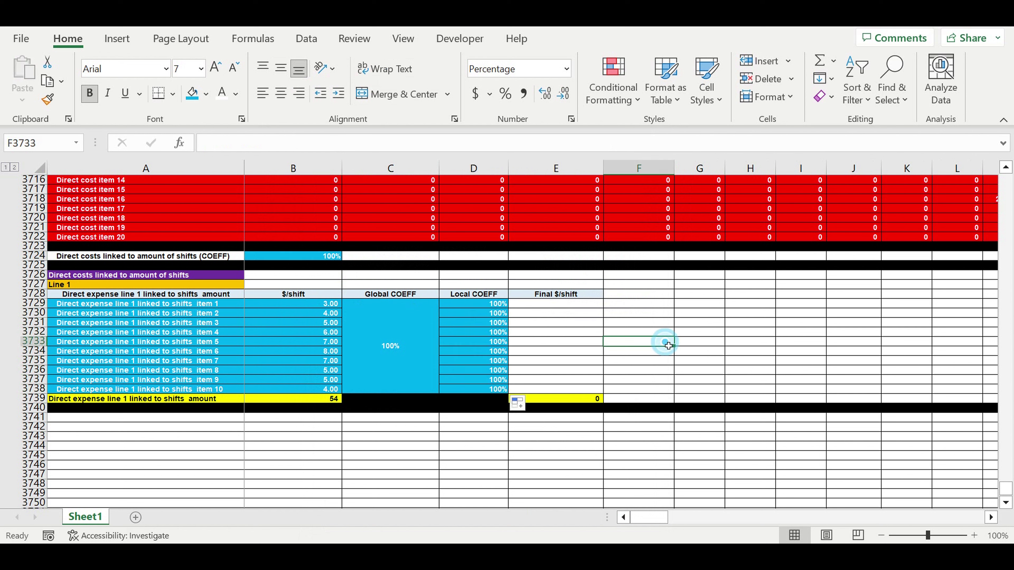
Step: Begin the Final $/shift formula in E3729 as B3729 multiplied by the absolute reference $C$3729
left_click(560, 304)
type("=")
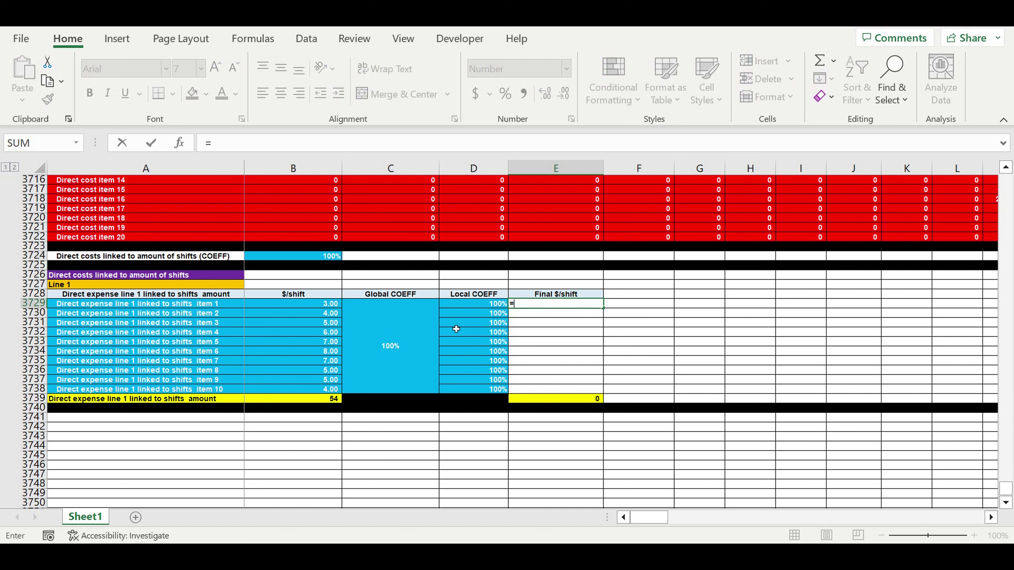
left_click(305, 308)
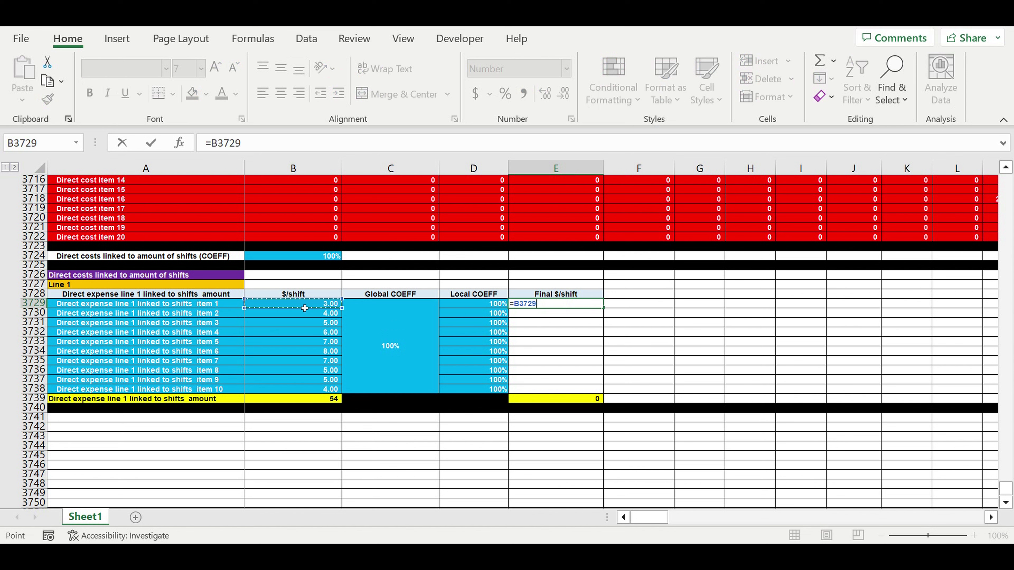
type("*")
left_click(386, 343)
left_click(254, 148)
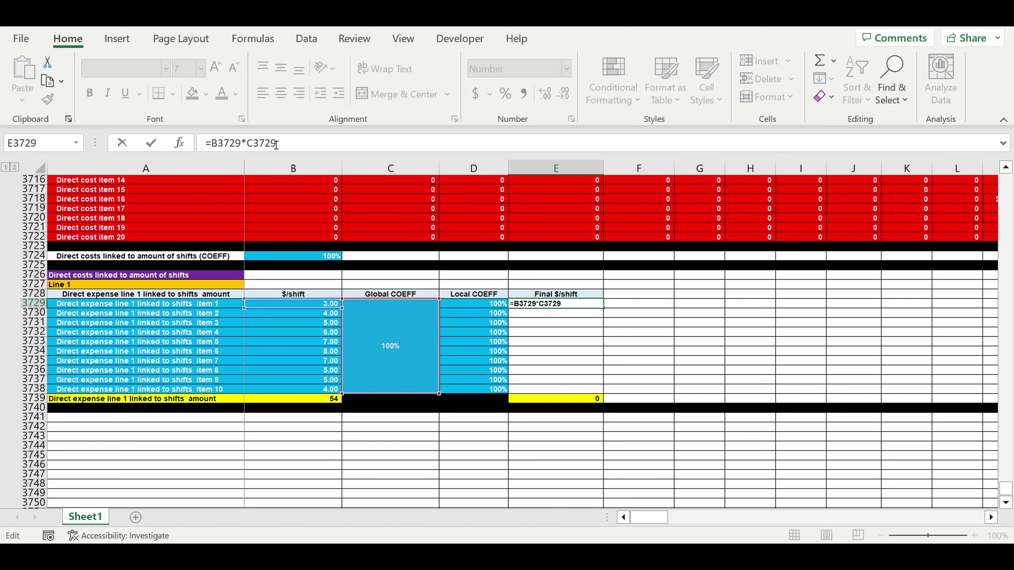
left_click(247, 143)
type("$")
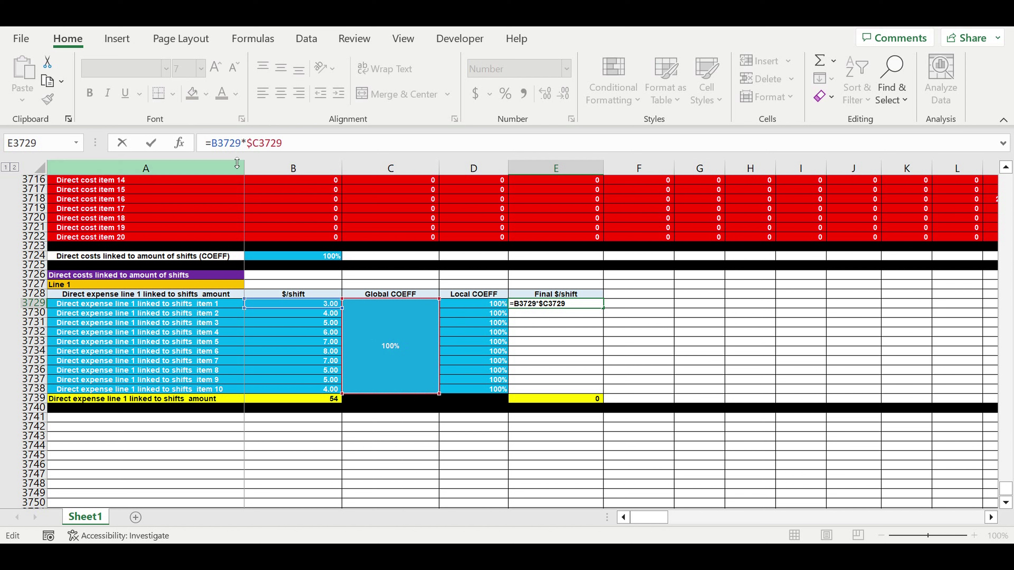
key("Right")
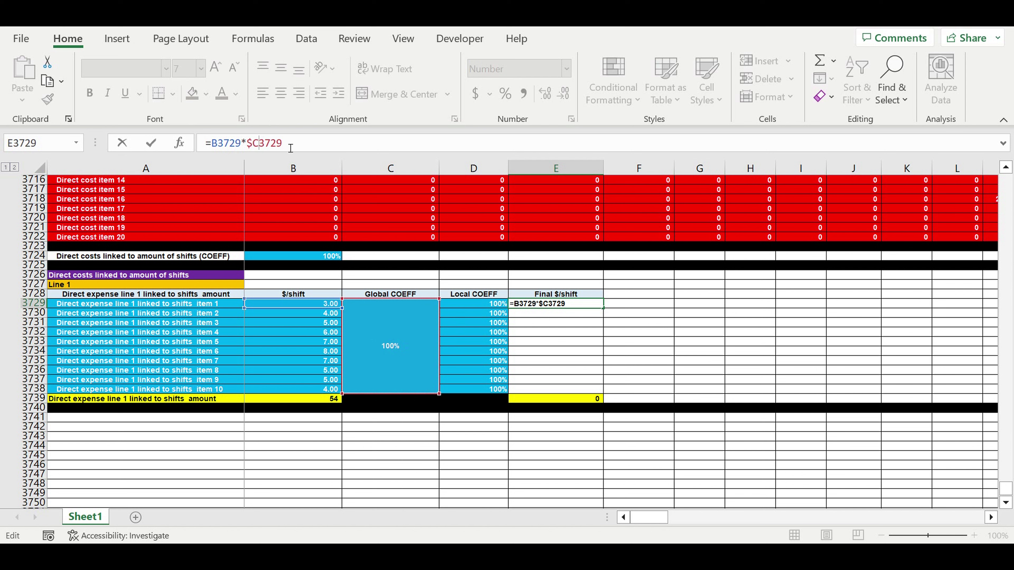
type("$")
Step: Complete the E3729 formula with the local coefficient and fixed shift coefficient: =B3729*$C$3729*D3729*$B$3724
left_click(483, 305)
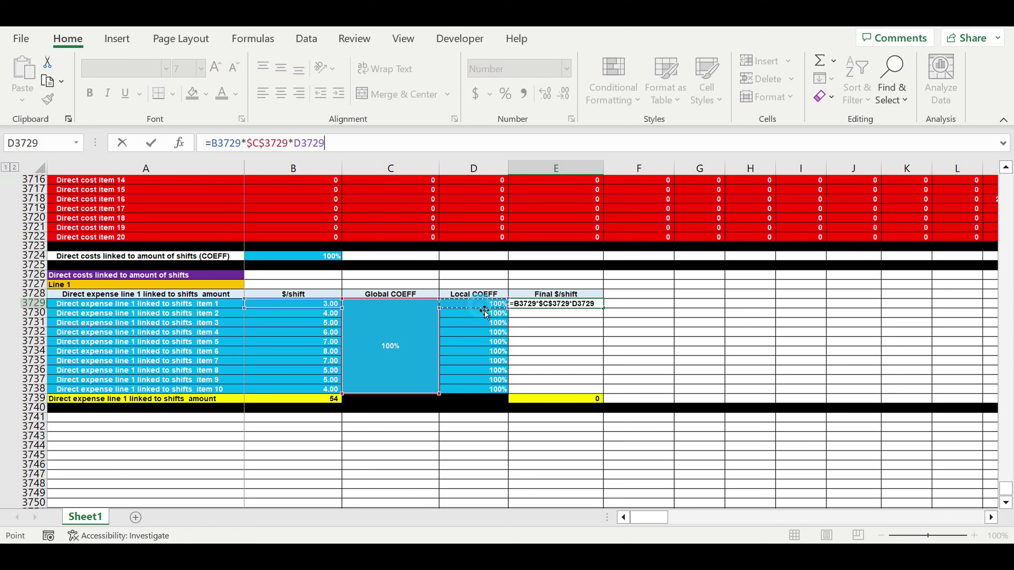
type("*")
left_click(312, 259)
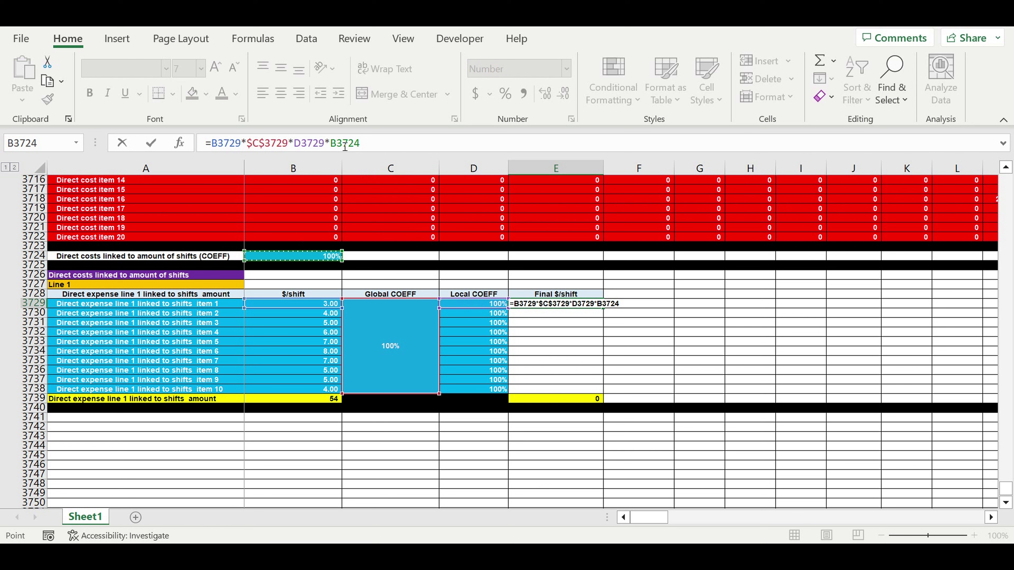
left_click(362, 150)
key("Left")
key("Left")
key("Left")
key("Left")
key("Left")
type("$")
key("Right")
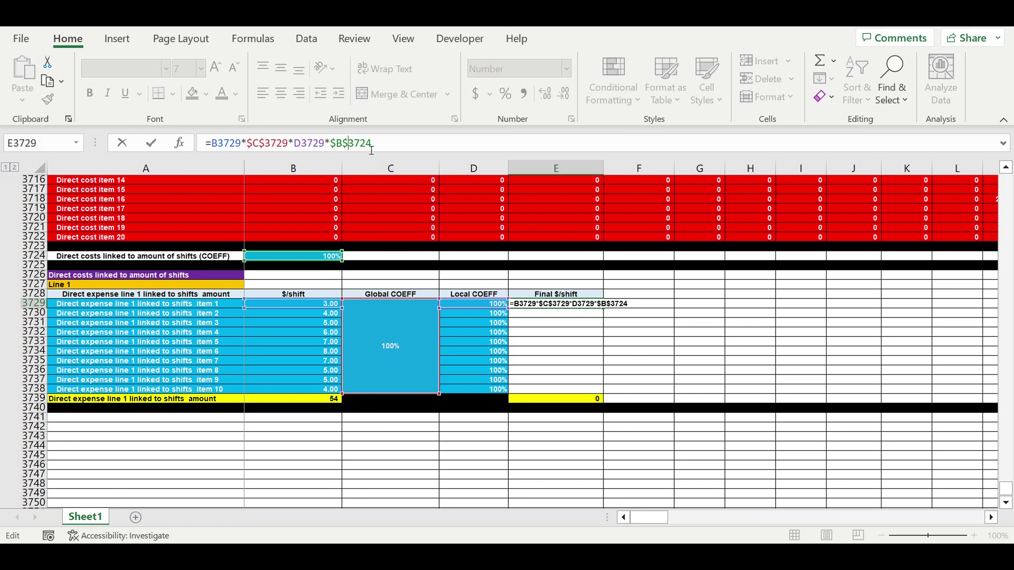
key("Return")
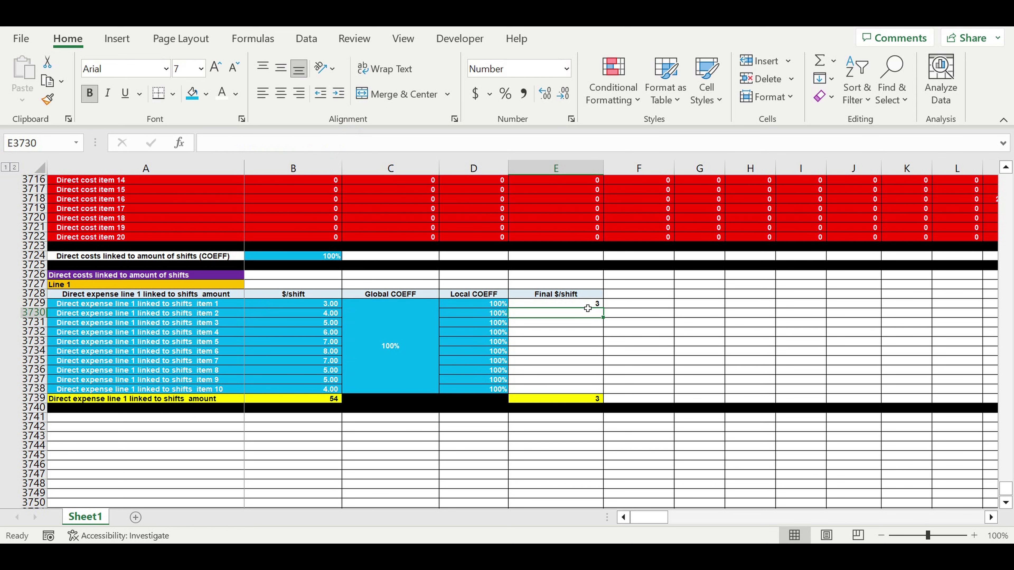
Step: Show E3729 with two decimal places and fill its formula down to E3738
left_click(592, 304)
left_click(545, 93)
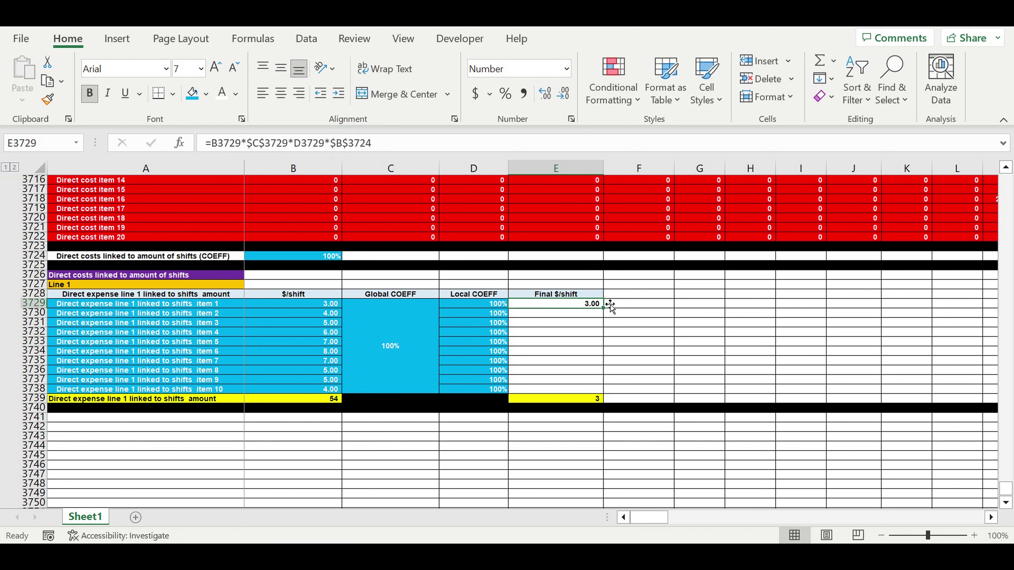
left_click_drag(603, 309, 601, 390)
left_click(663, 352)
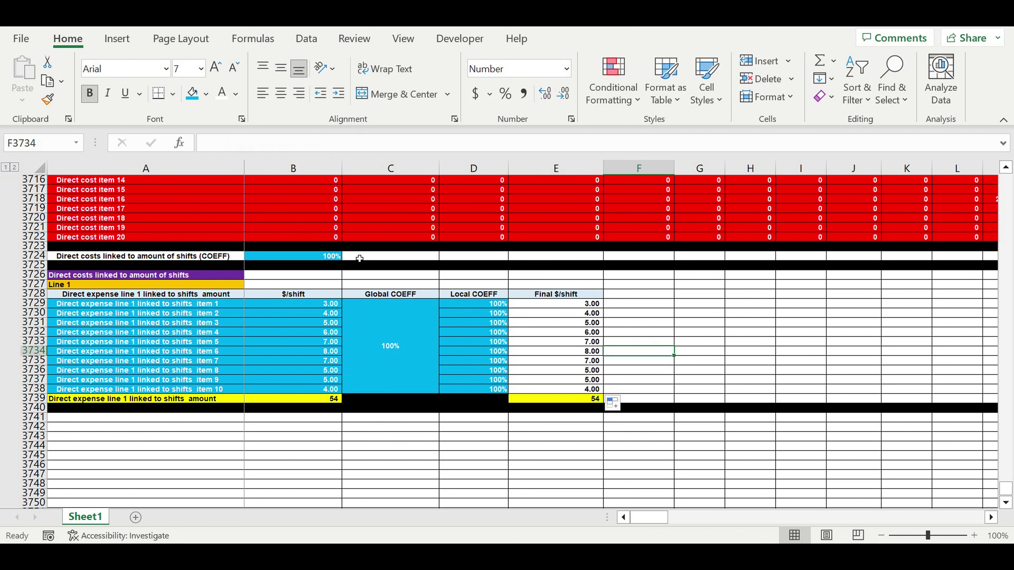
Step: Test the Final $/shift formulas by setting the shift cost coefficient in B3724 to 120%
left_click(318, 258)
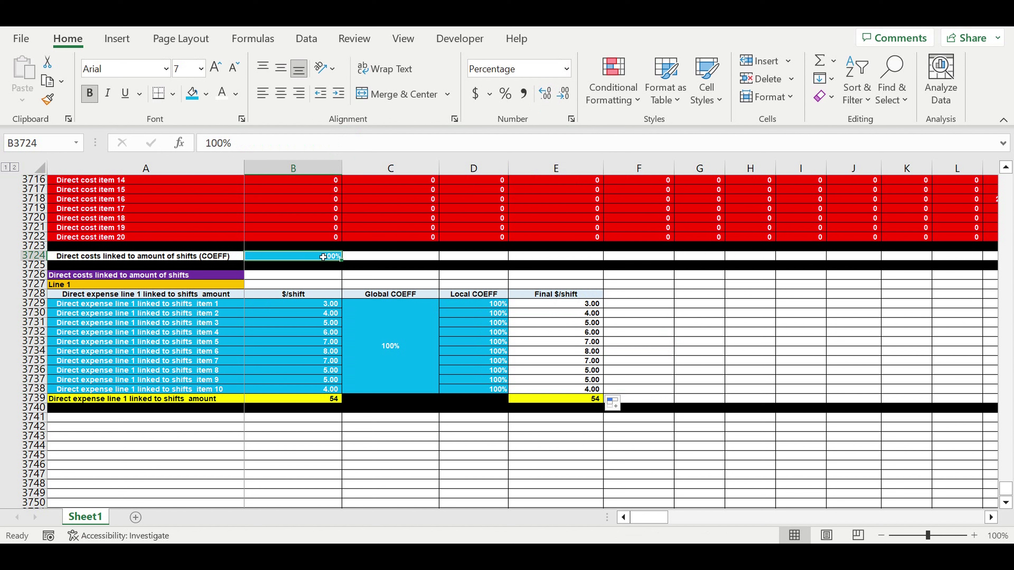
type("120")
key("Return")
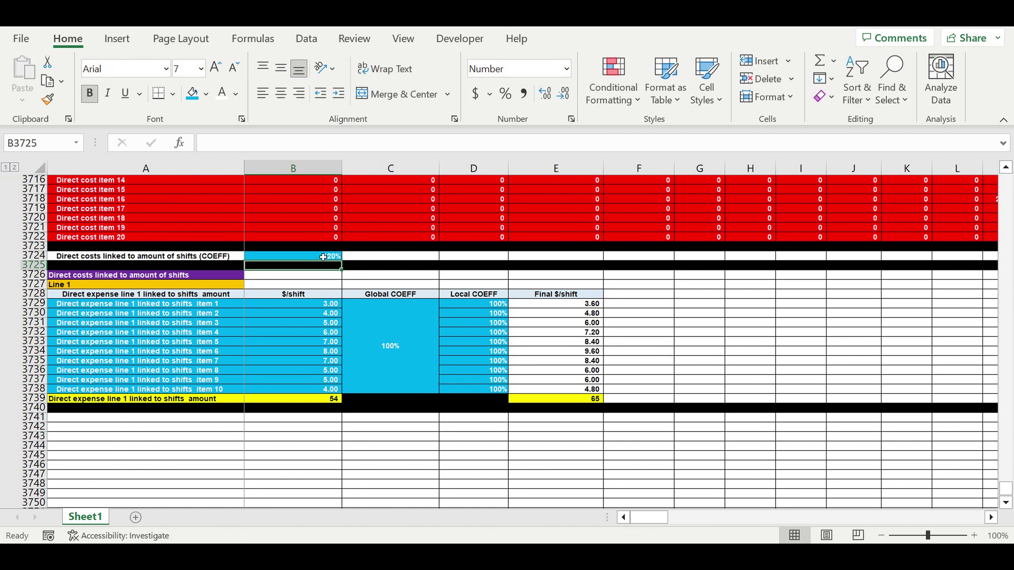
Step: Show the Final $/shift total in E3739 with two decimal places
left_click(580, 400)
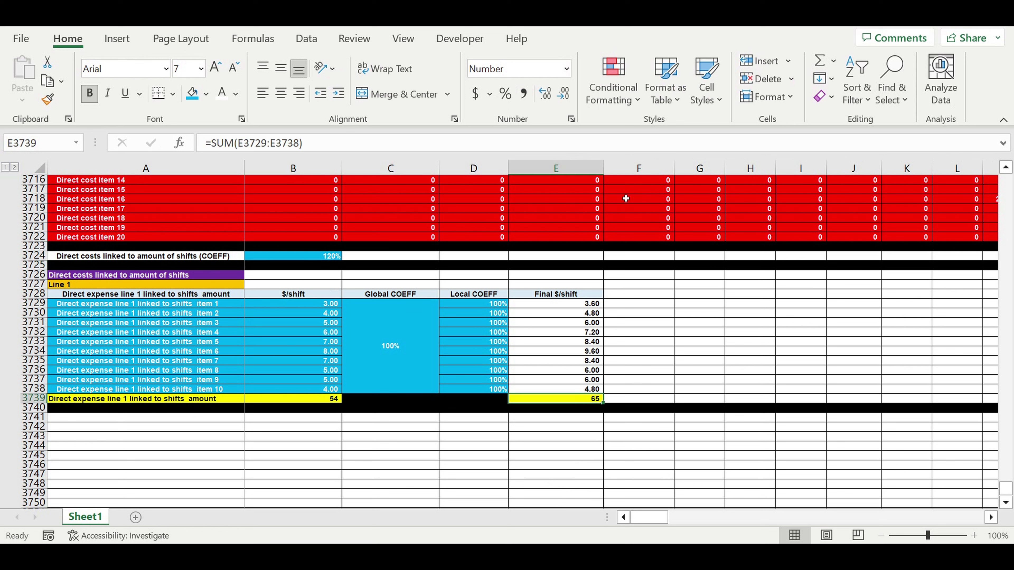
left_click(545, 92)
left_click(545, 93)
Step: Set the shift cost coefficient in B3724 back to 100%
left_click(321, 247)
left_click(322, 255)
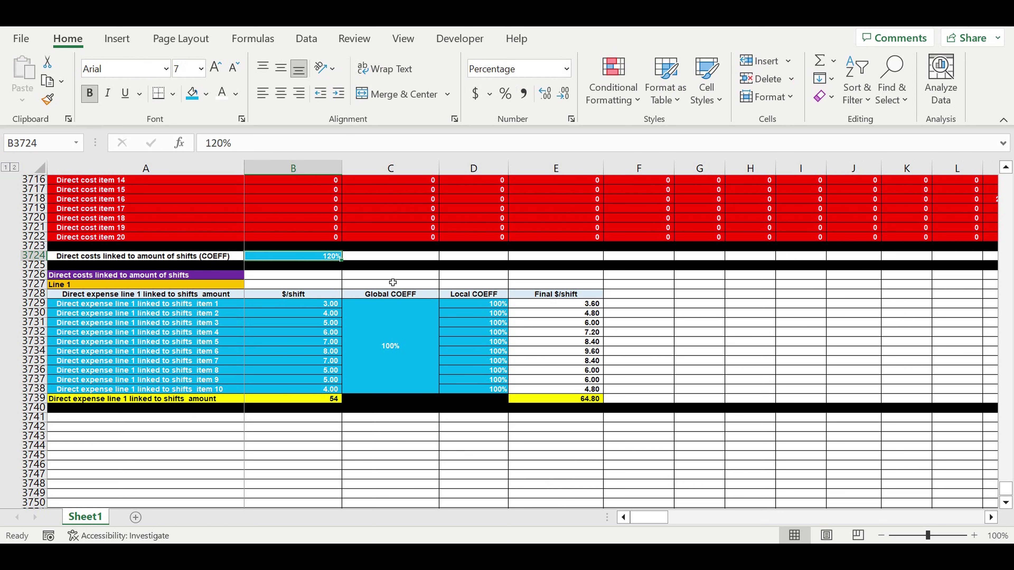
type("100")
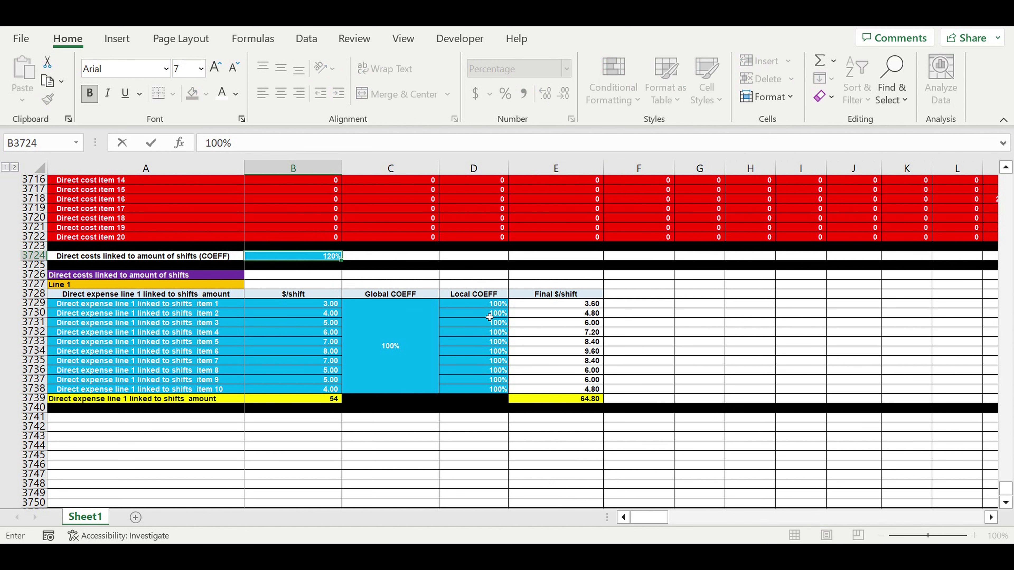
key("Return")
Step: Test the local coefficient of item 4 in D3732 with 50%, then set it back to 100%
left_click(486, 335)
type("50")
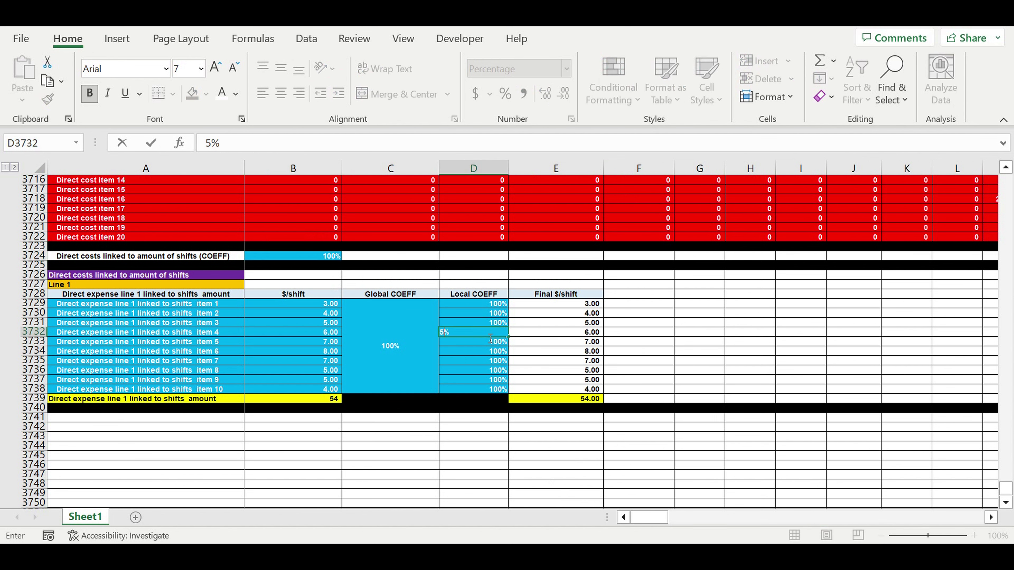
key("Return")
left_click(485, 332)
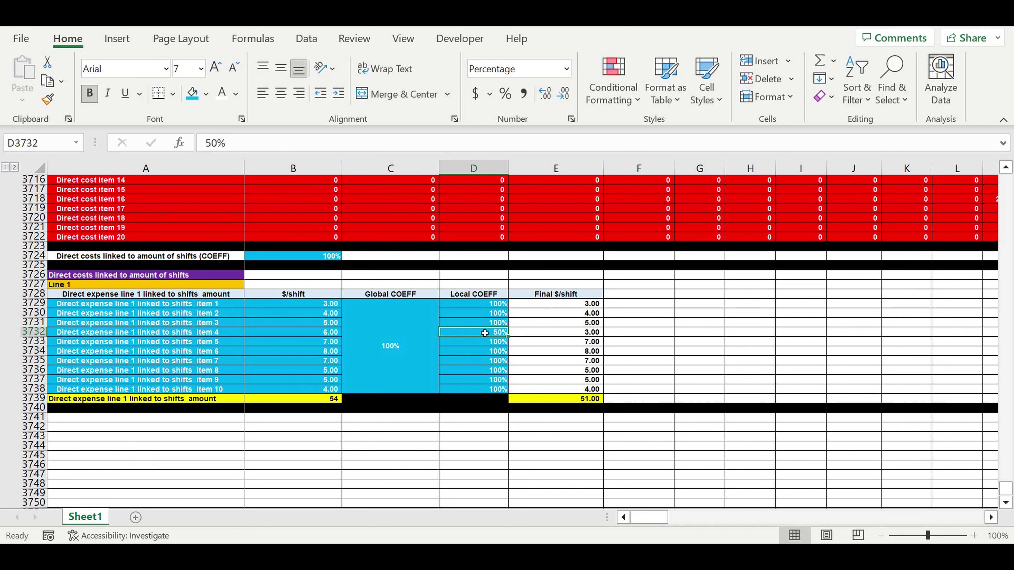
type("10")
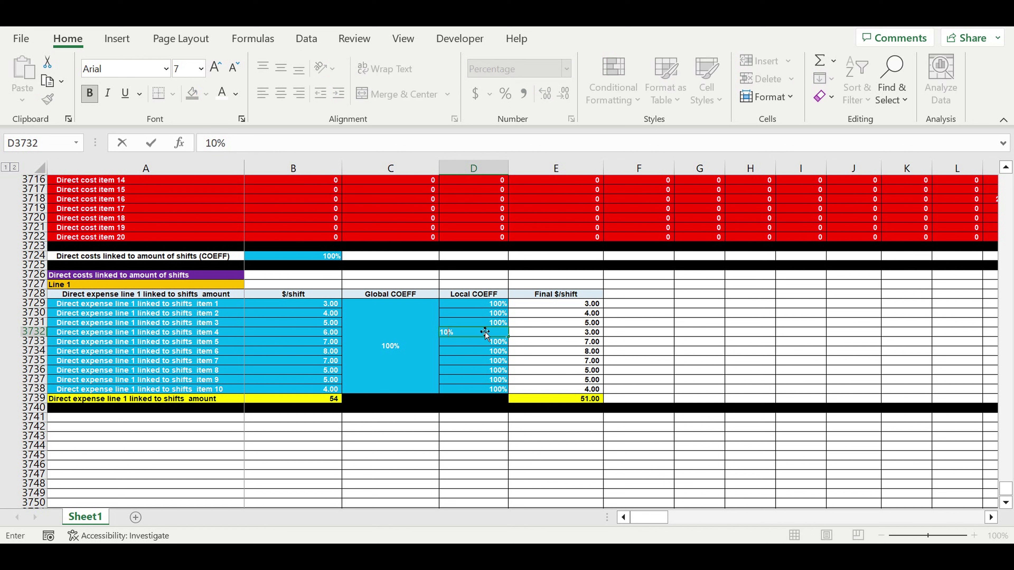
type("0")
key("Return")
left_click(511, 474)
left_click(668, 354)
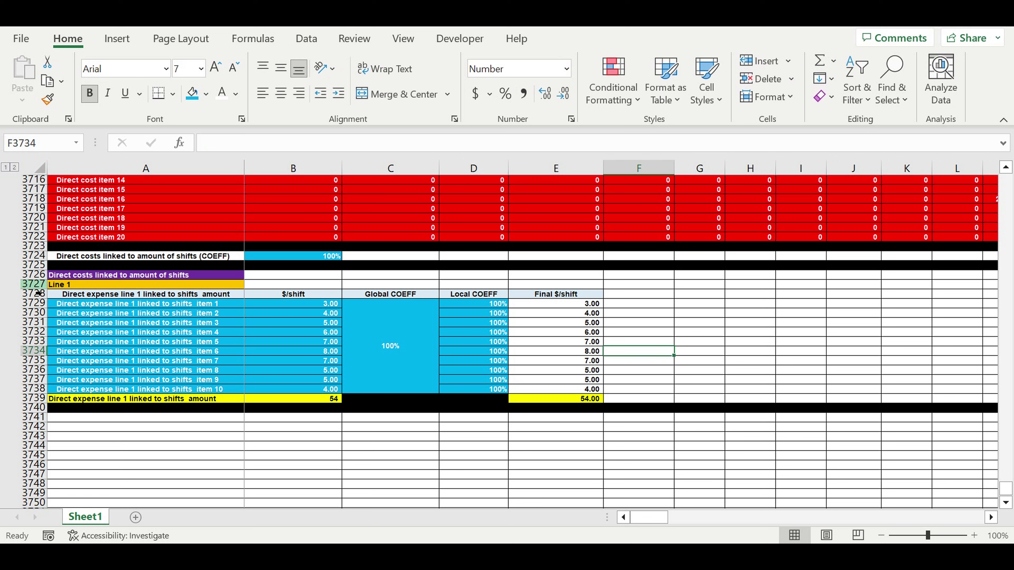
Step: Copy the whole Line 1 block, rows 3727 to 3740, and paste it starting at A3741
left_click_drag(37, 289, 32, 416)
key("ctrl+c")
left_click(86, 417)
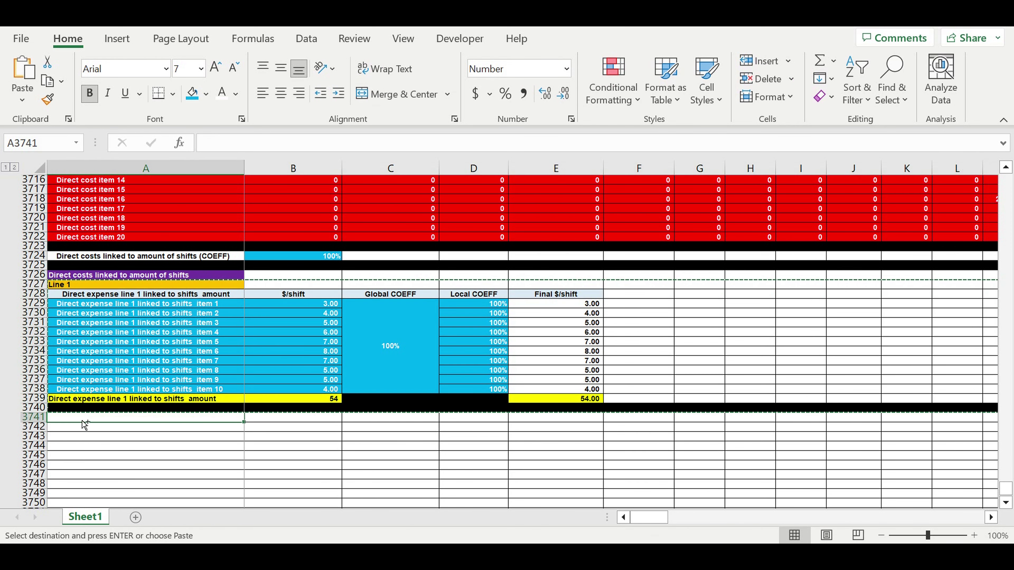
key("ctrl+v")
Step: Replace the title formula in A3741 with =A22 to link the copied block to Line 2
left_click(106, 420)
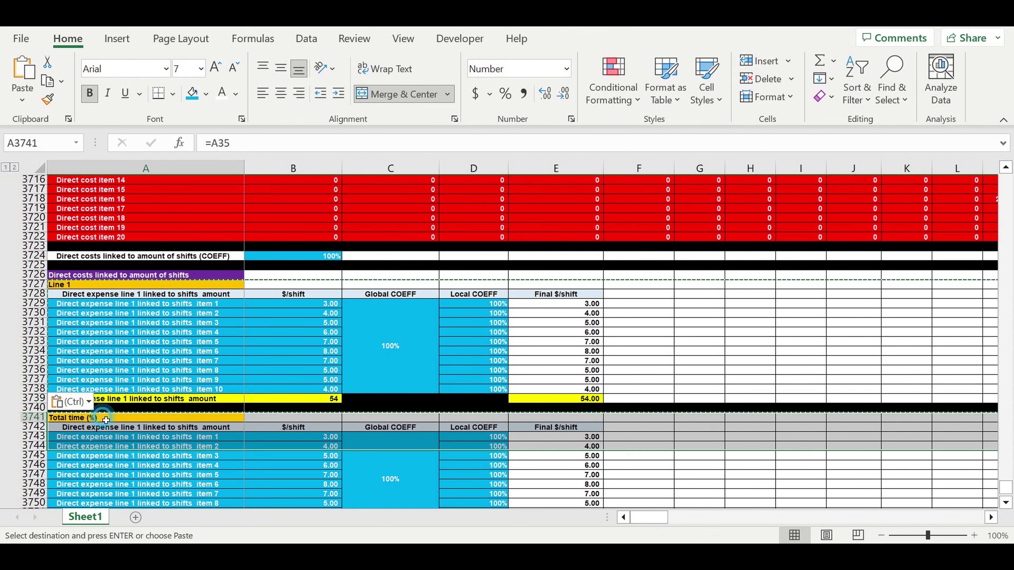
double_click(52, 417)
type("=")
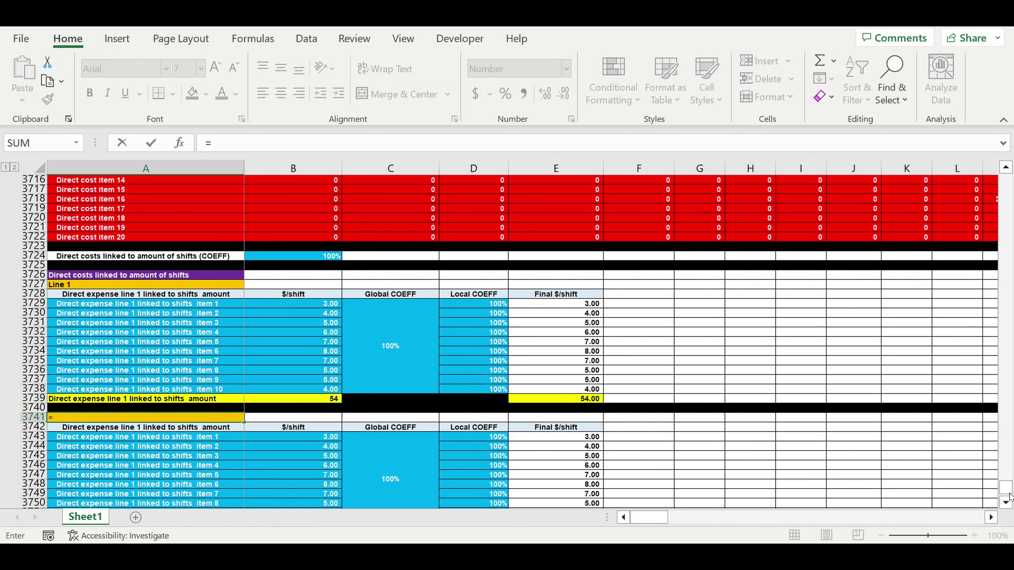
left_click_drag(1007, 489, 467, 332)
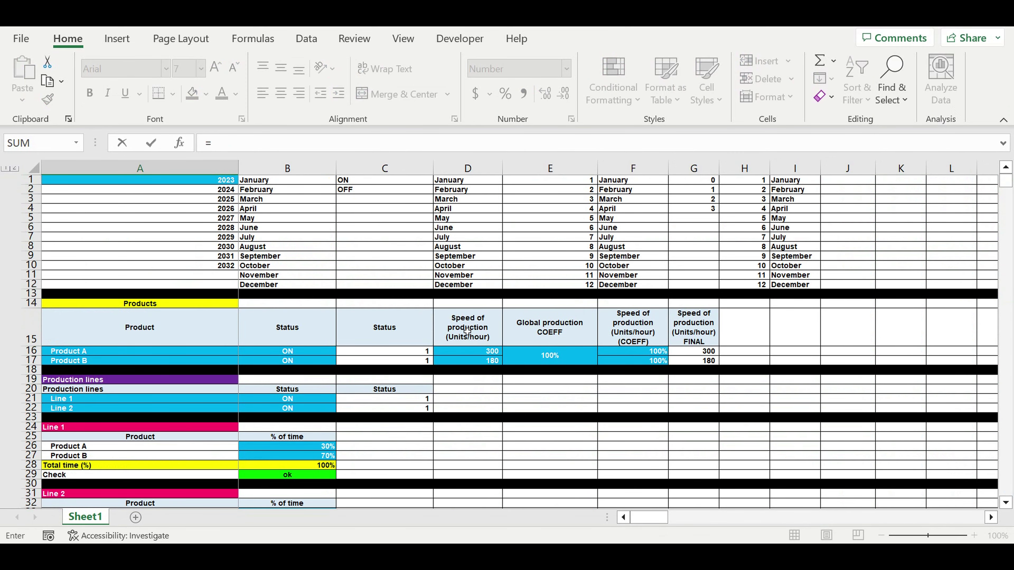
left_click(65, 411)
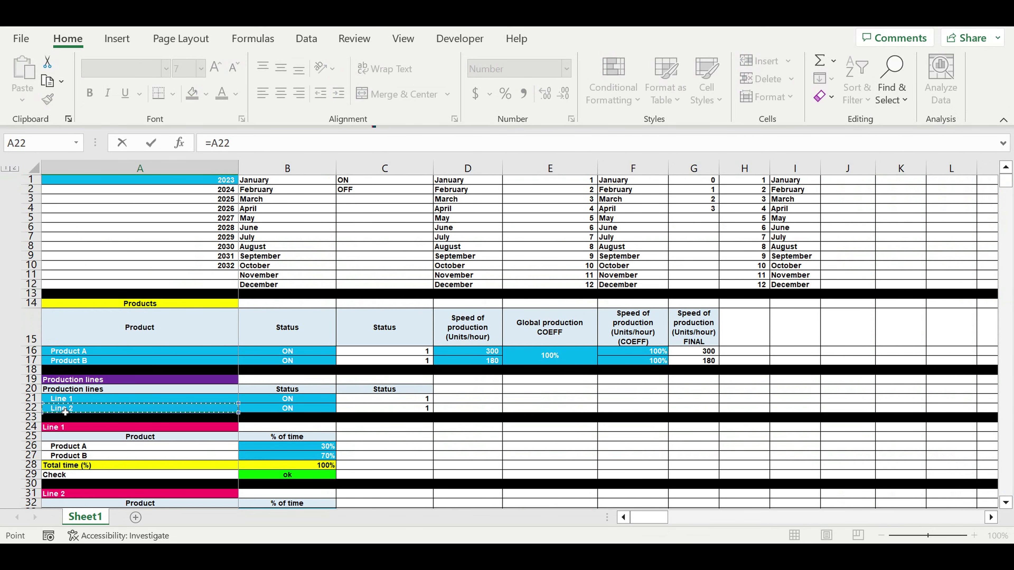
key("Return")
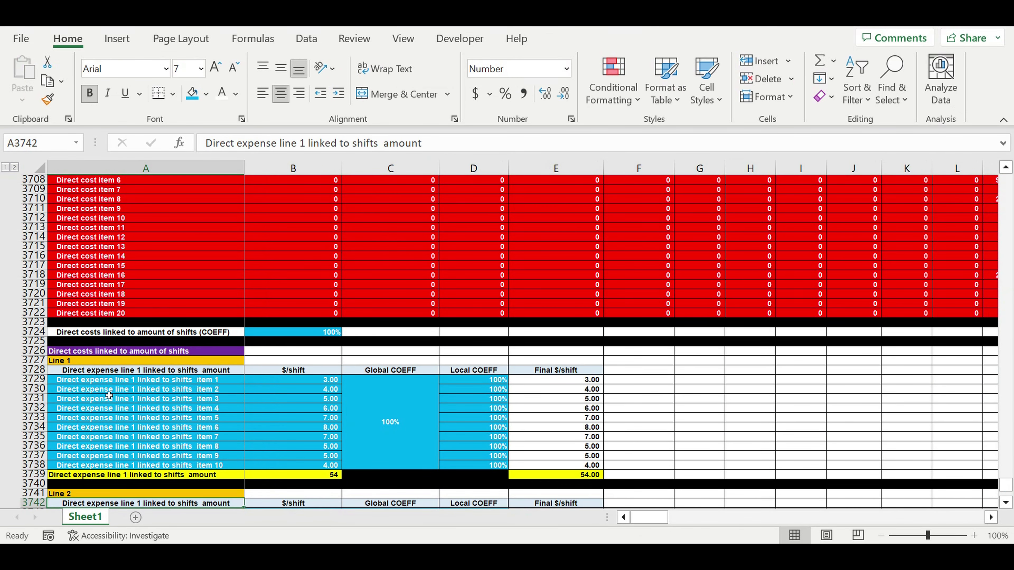
Step: Change the label in A3743 to "Direct expense line 2 linked to shifts item 1" and fill it down to A3752
scroll(156, 419, "down", 4)
left_click(69, 399)
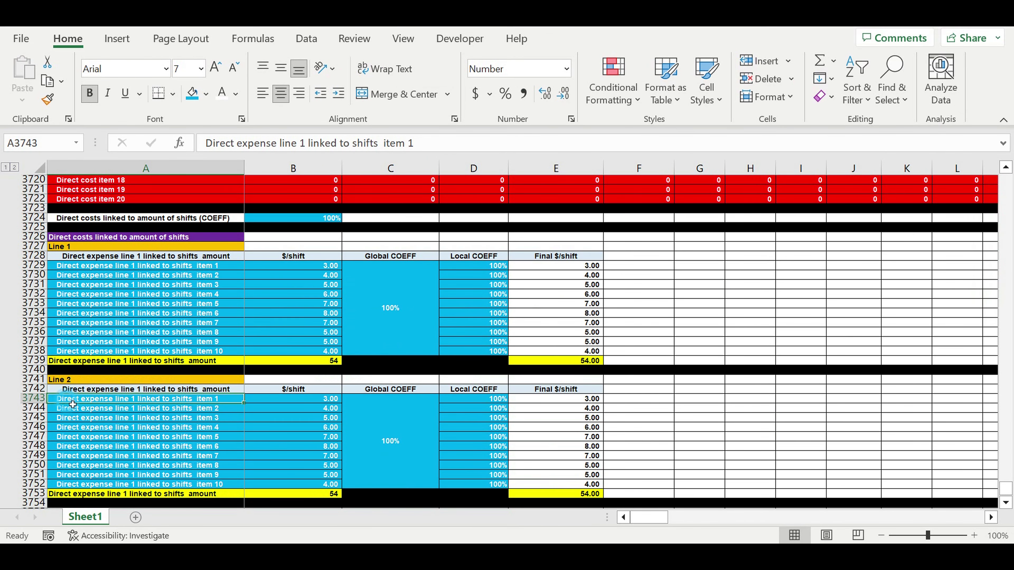
left_click(310, 145)
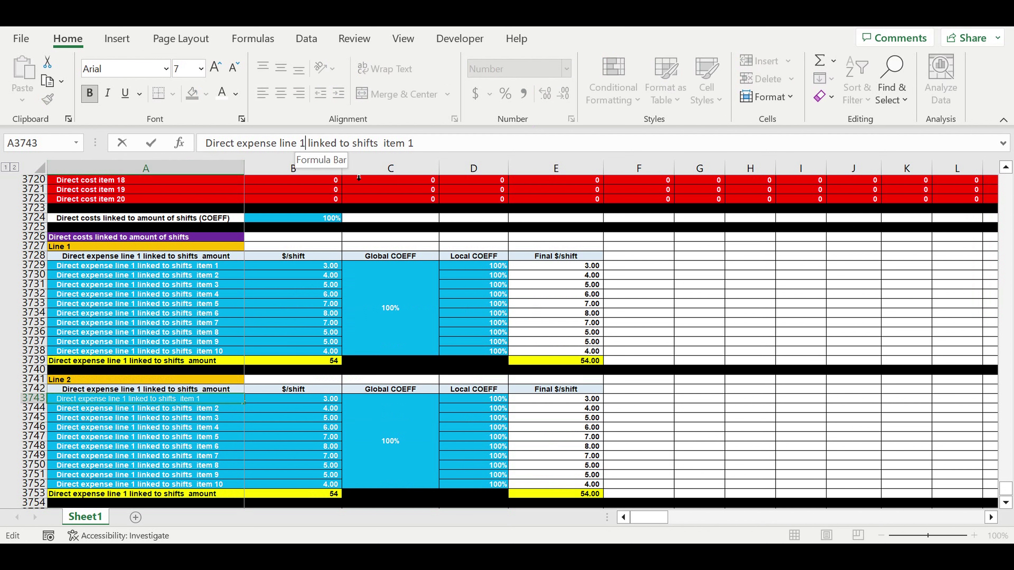
key("BackSpace")
type("2")
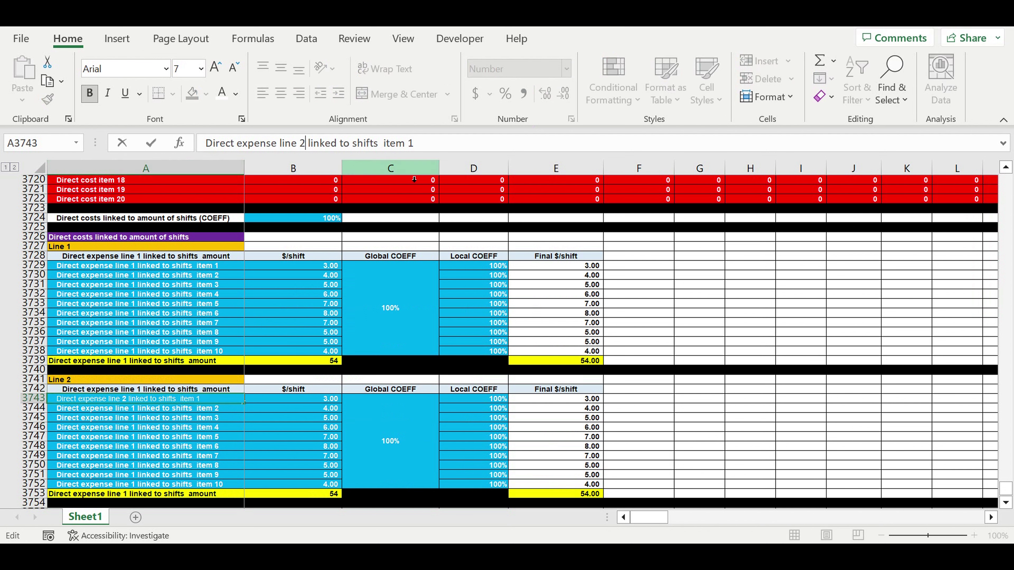
key("Return")
left_click(209, 400)
left_click_drag(243, 405, 242, 487)
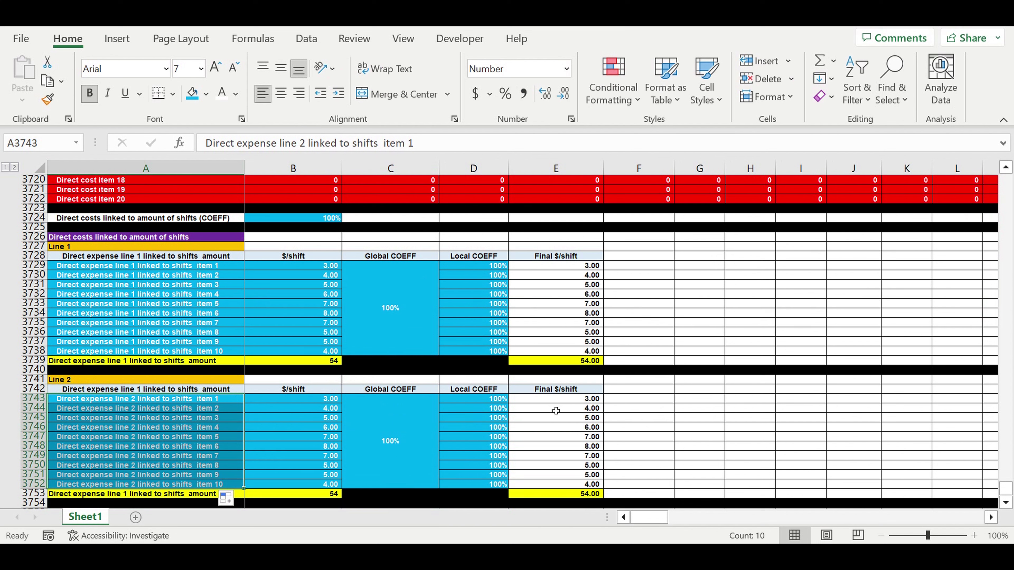
Step: Correct the final $/shift formula in E3743 to =B3743*$C$3743*D3743*$B$3724 and fill it down to E3752
left_click(550, 398)
left_click(283, 143)
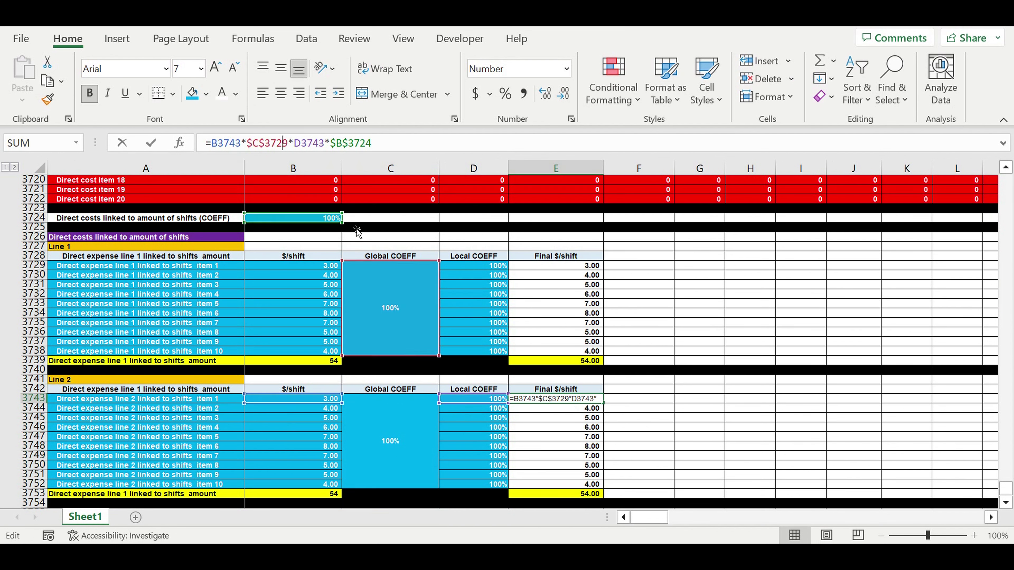
left_click(395, 412)
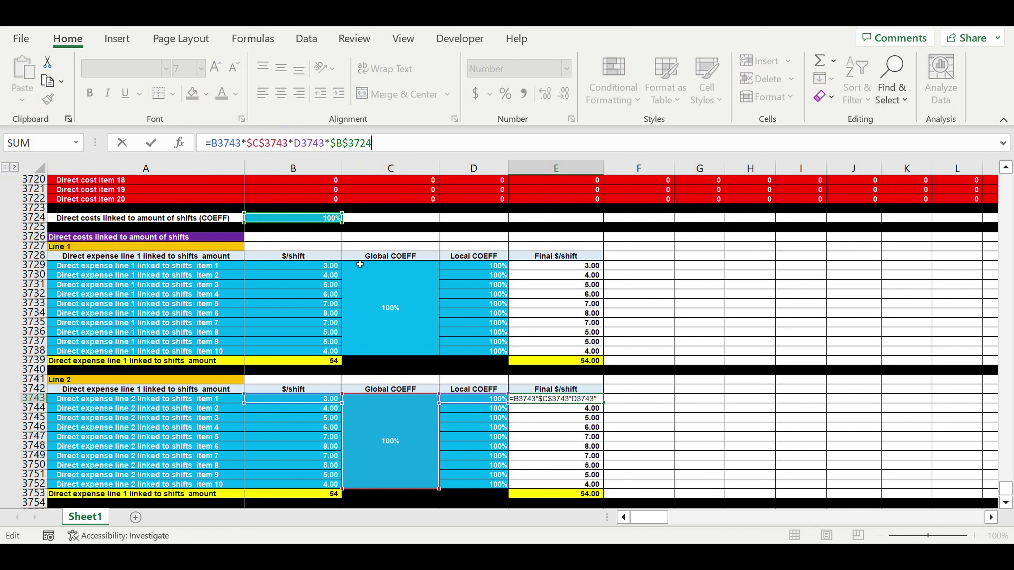
key("Return")
left_click(571, 399)
left_click_drag(602, 403, 619, 482)
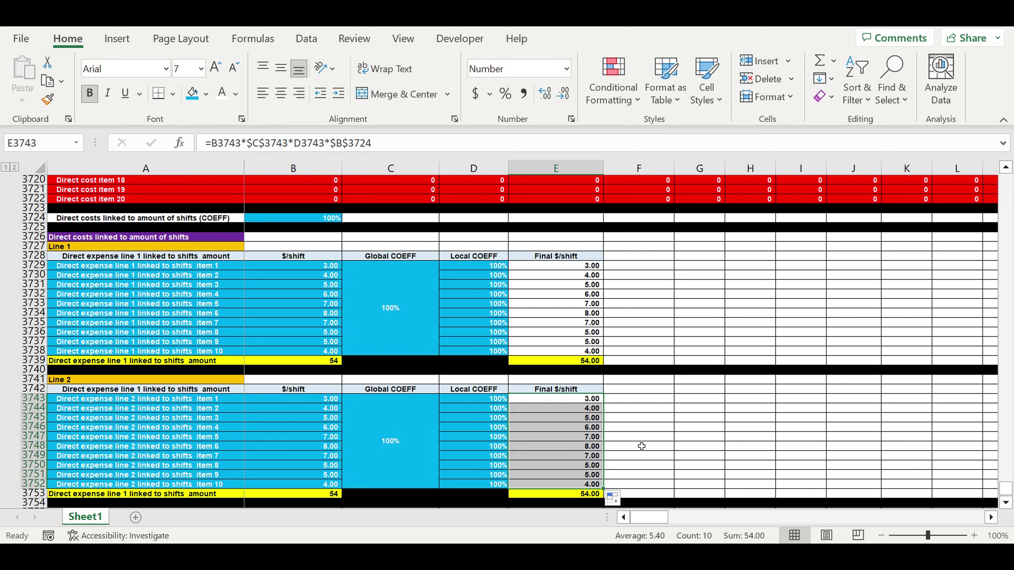
Step: Test the Line 2 local coefficient of item 5 in D3747 with 200%, then set it back to 100%
left_click(668, 439)
left_click(502, 438)
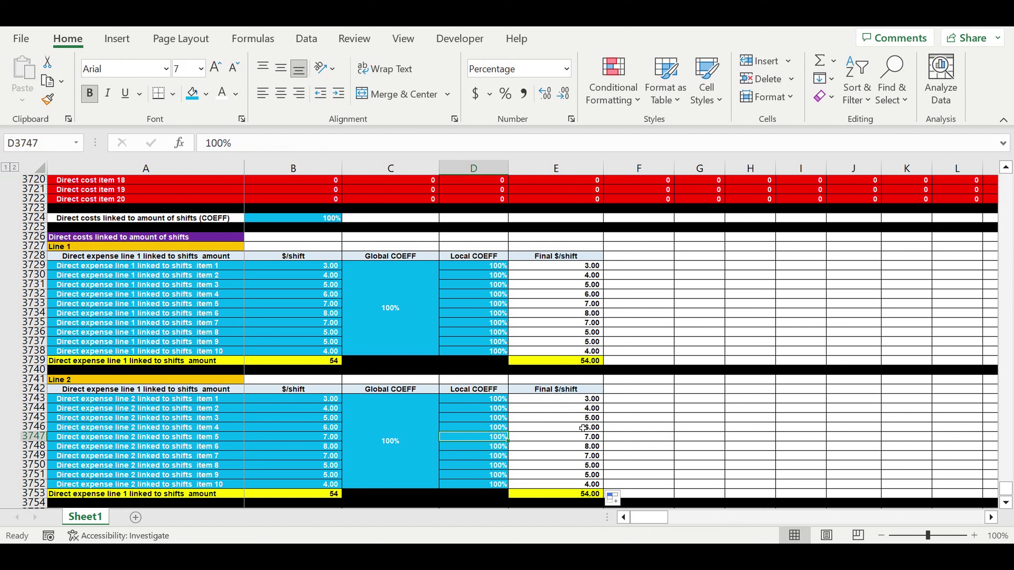
type("200")
key("Return")
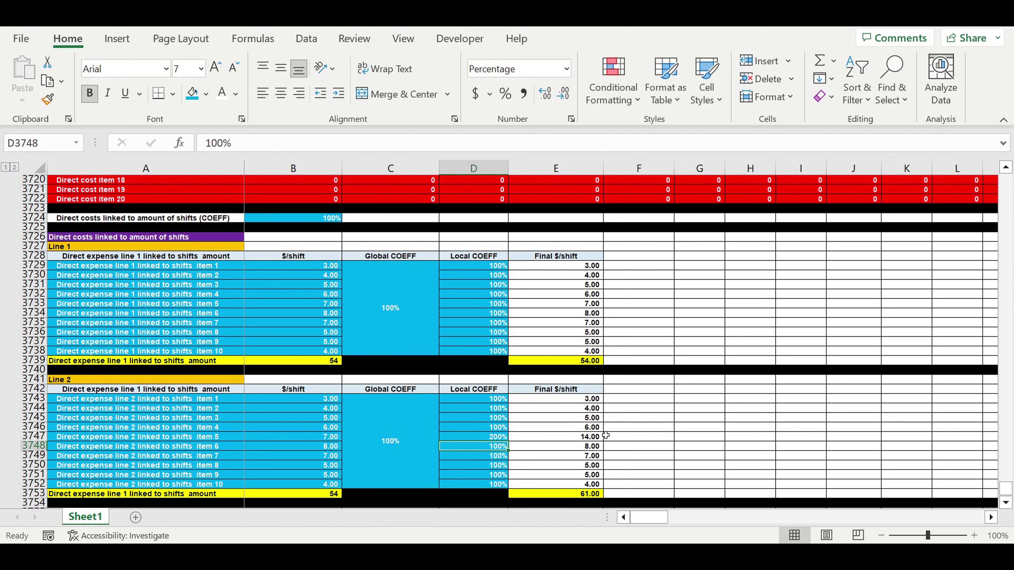
left_click(477, 439)
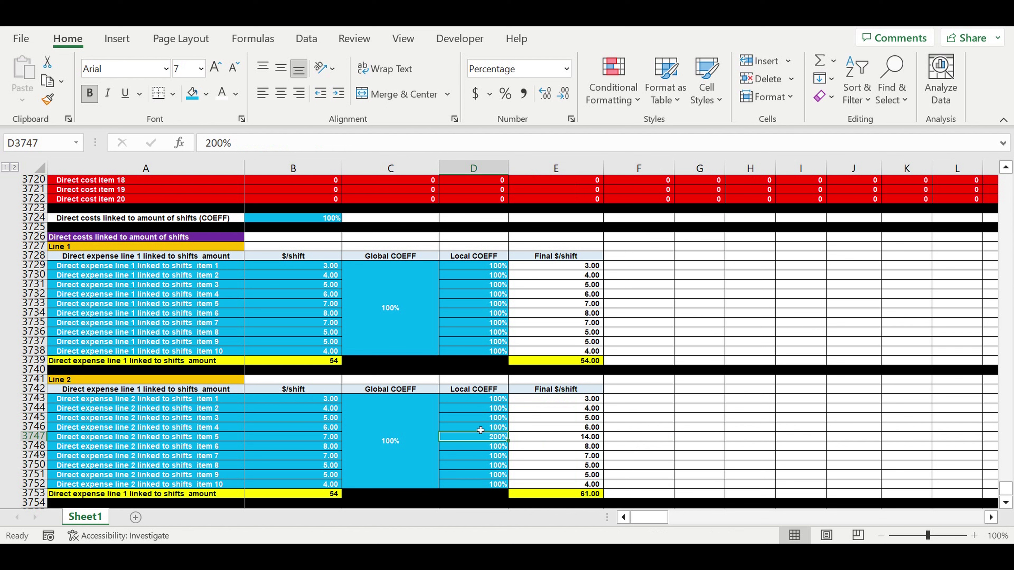
type("100")
key("Return")
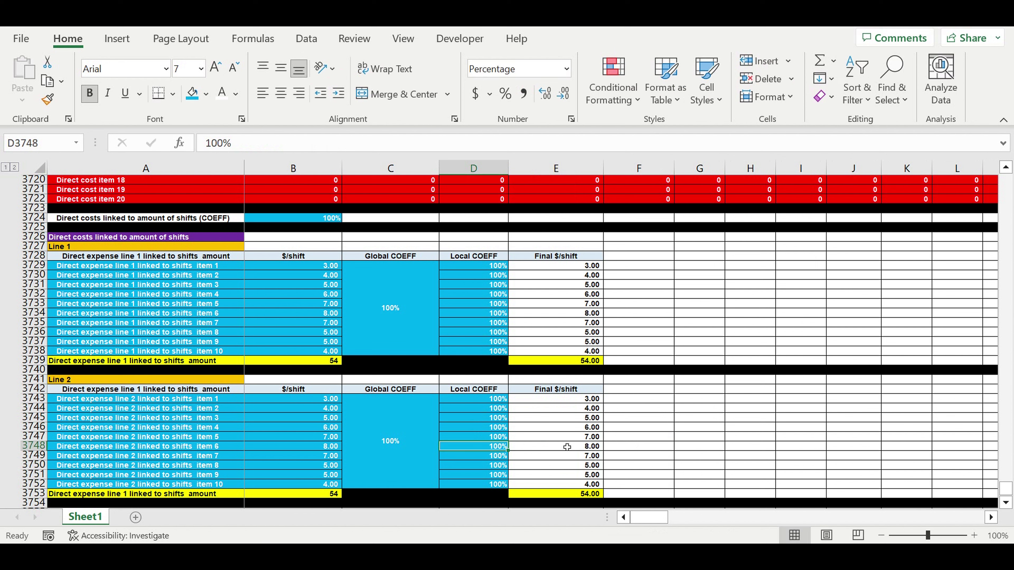
Step: Test the Line 2 global coefficient in C3743 with 200%, then set it back to 100%
left_click(407, 440)
type("200")
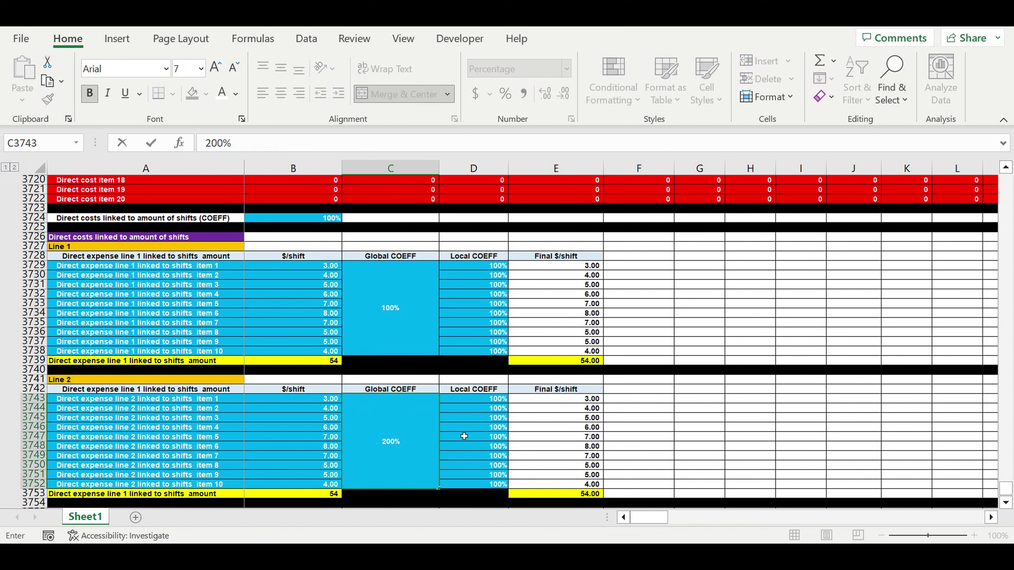
key("Return")
left_click_drag(563, 399, 565, 484)
left_click(413, 447)
type("100")
key("Return")
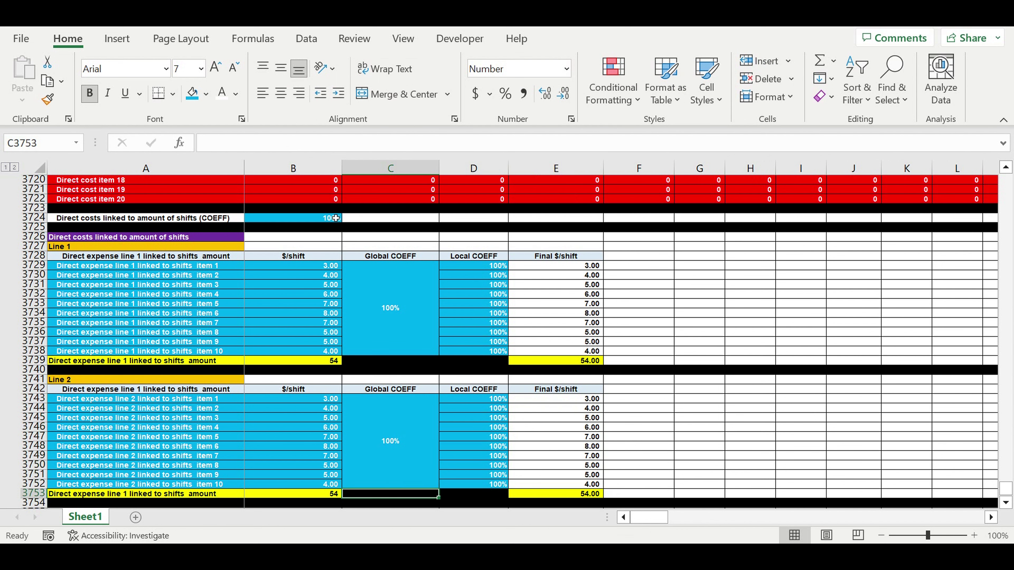
Step: Test the overall shift cost coefficient in B3724 with 200% on both lines, then set it back to 100%
left_click(335, 218)
type("200")
key("Return")
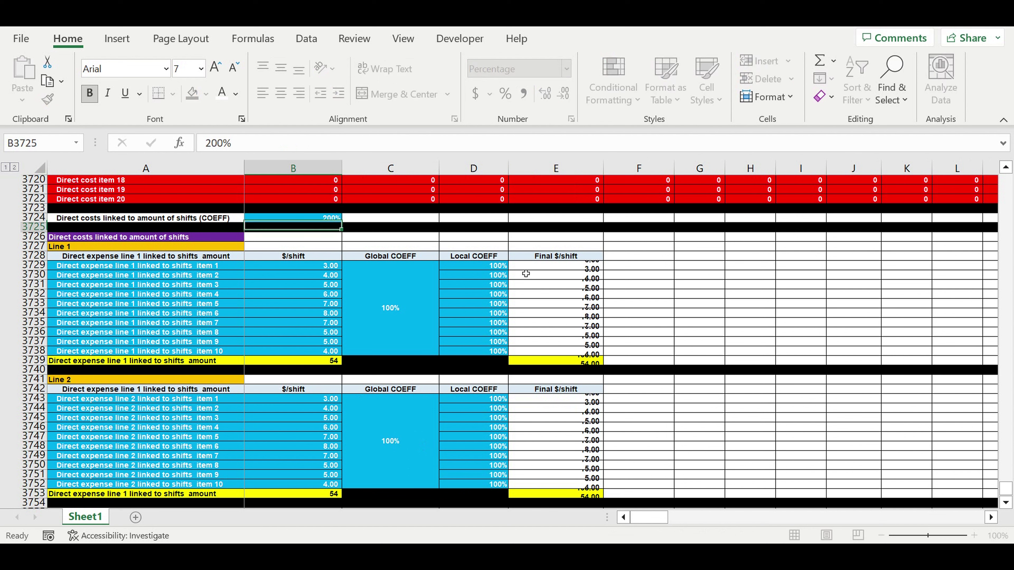
left_click_drag(559, 265, 564, 354)
left_click(559, 400)
left_click_drag(562, 416, 562, 485)
left_click(699, 428)
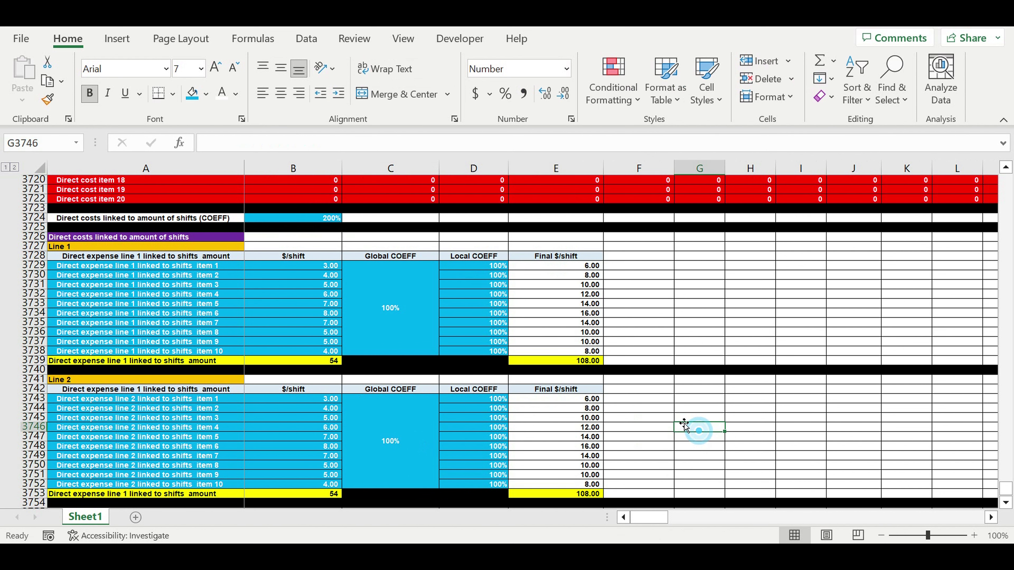
left_click(321, 223)
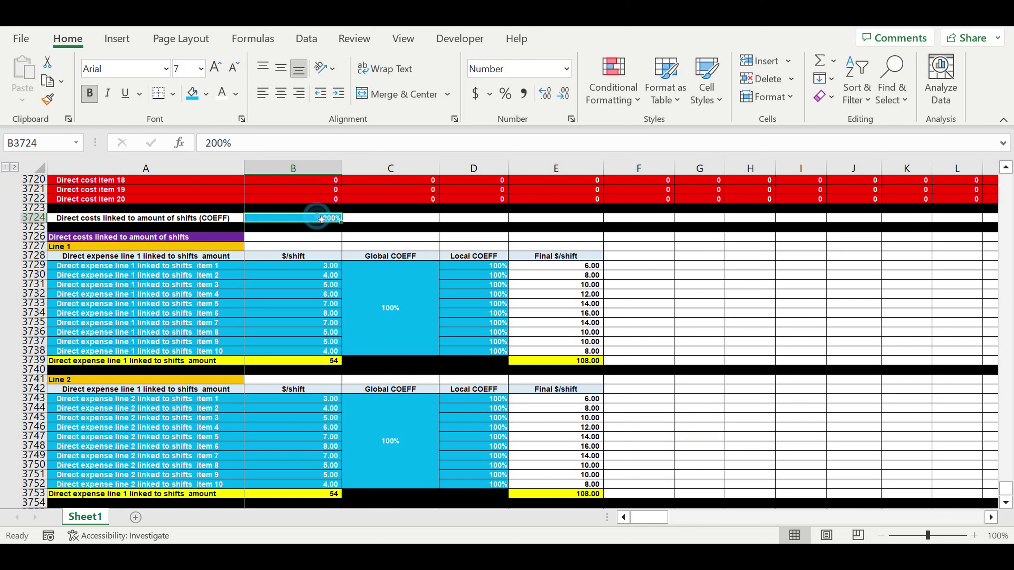
type("100")
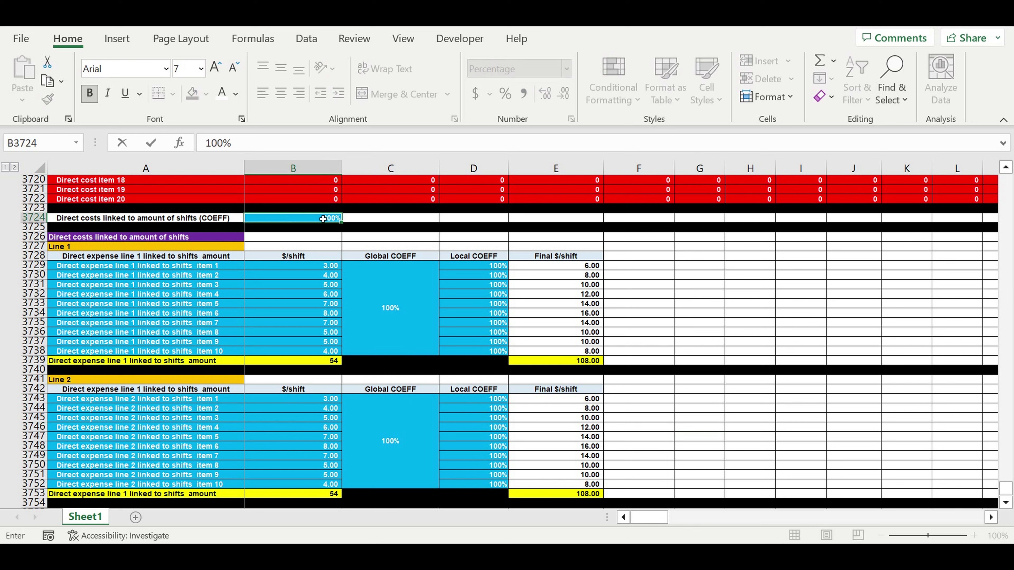
key("Return")
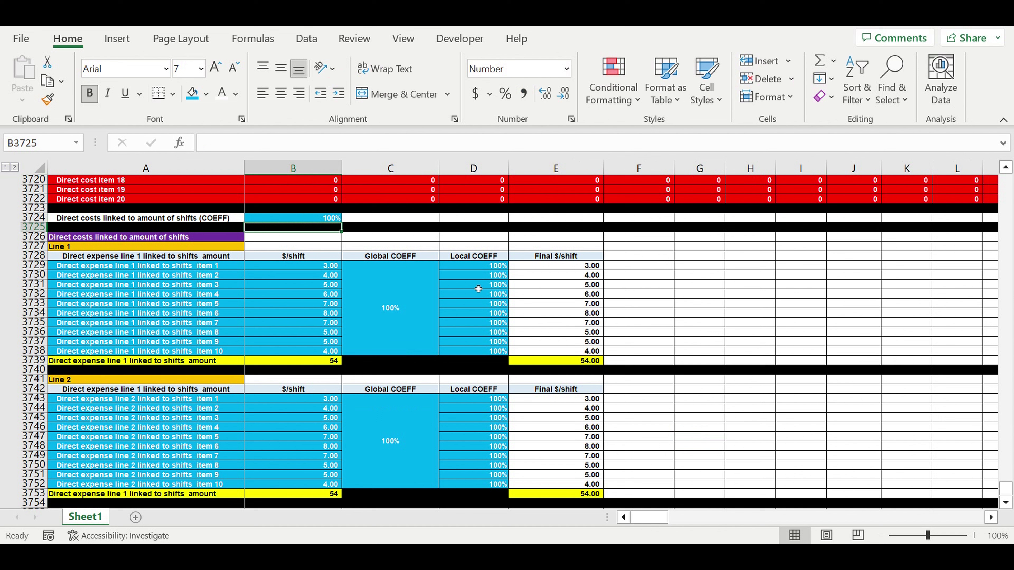
left_click(679, 295)
left_click(577, 365)
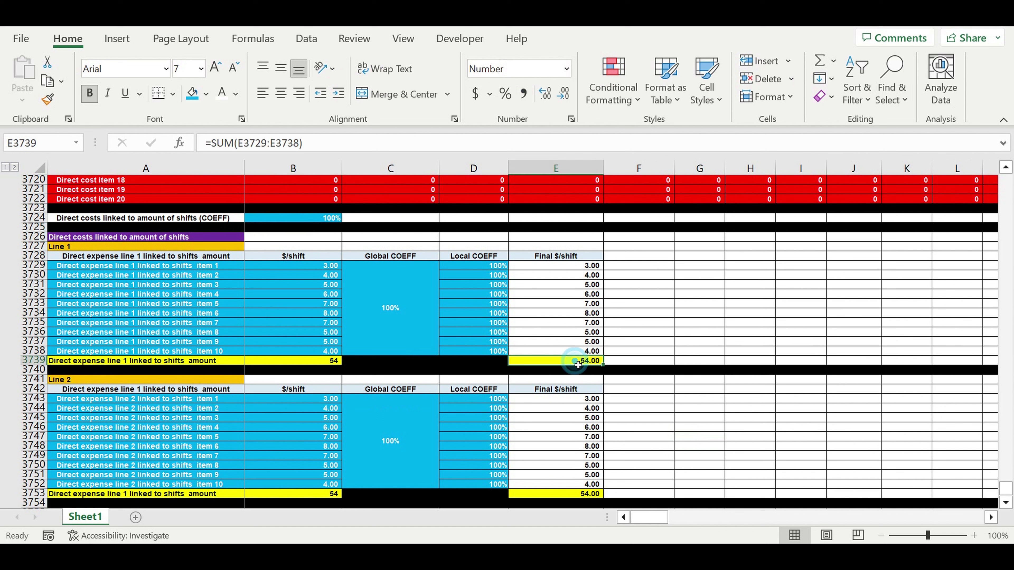
left_click(573, 495)
Step: Copy the year and month header rows 3701 to 3702 and paste them starting at A3755
scroll(595, 379, "up", 6)
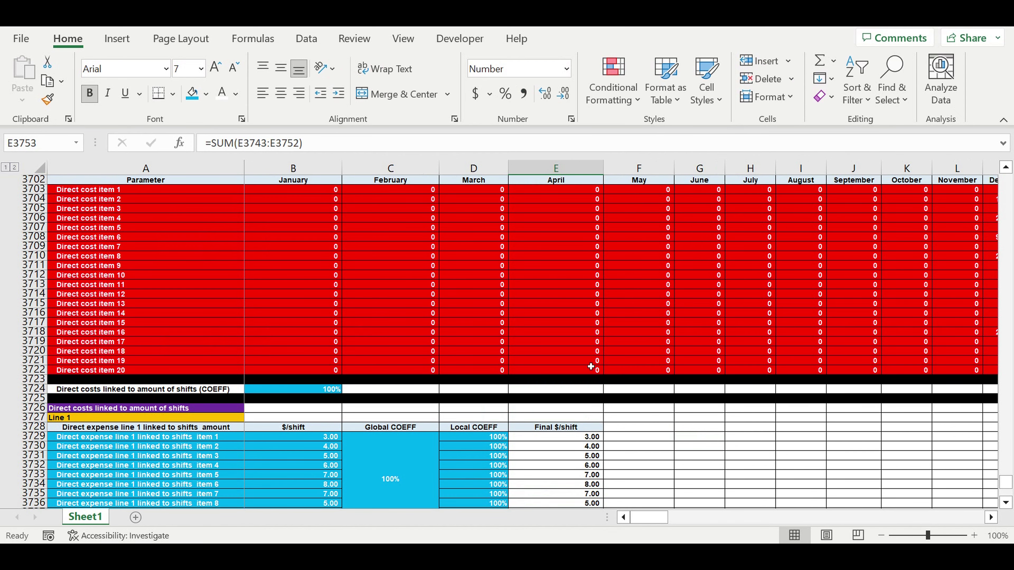
scroll(590, 366, "up", 1)
left_click_drag(34, 199, 38, 211)
key("ctrl+c")
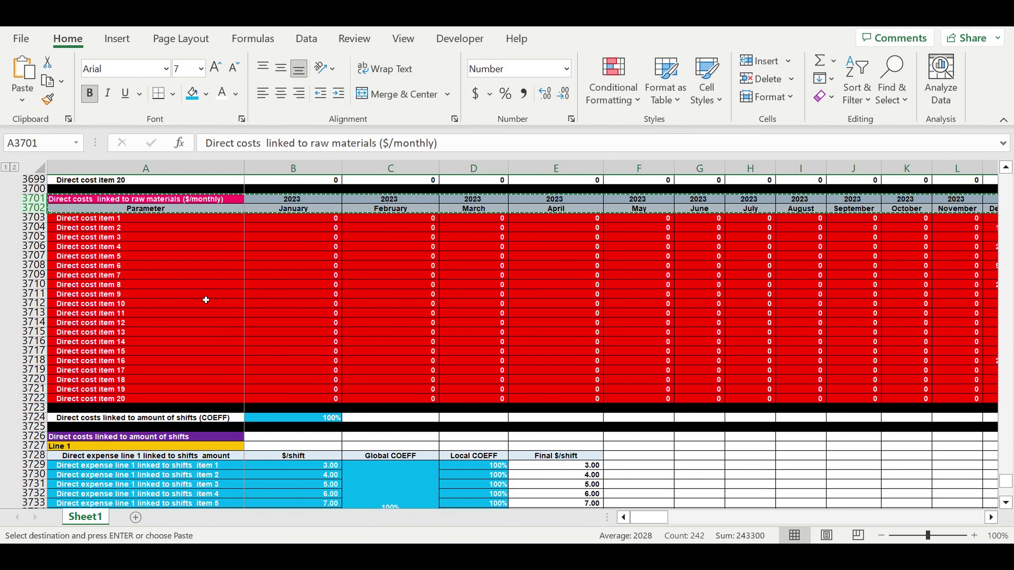
scroll(319, 315, "down", 10)
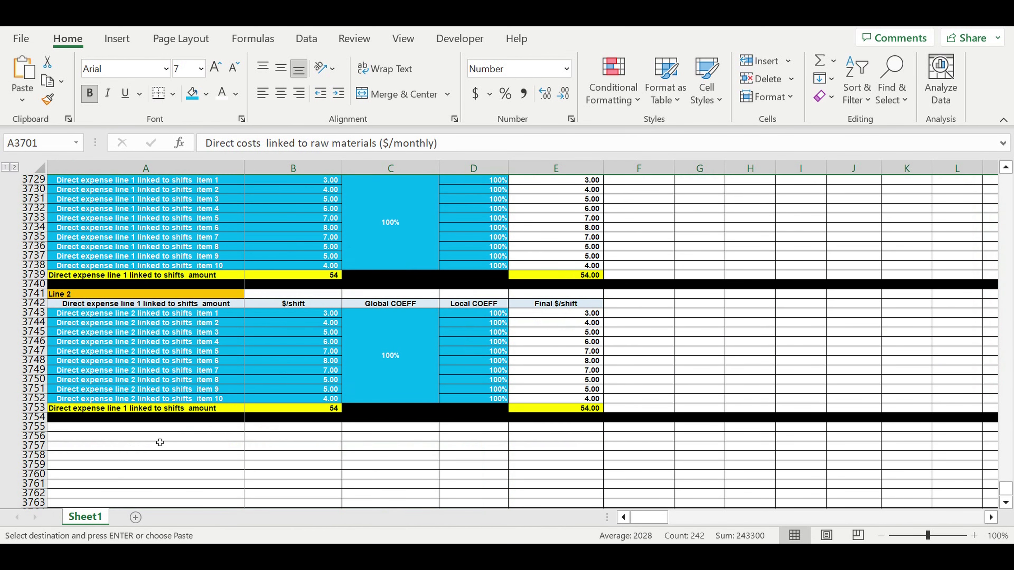
left_click(121, 428)
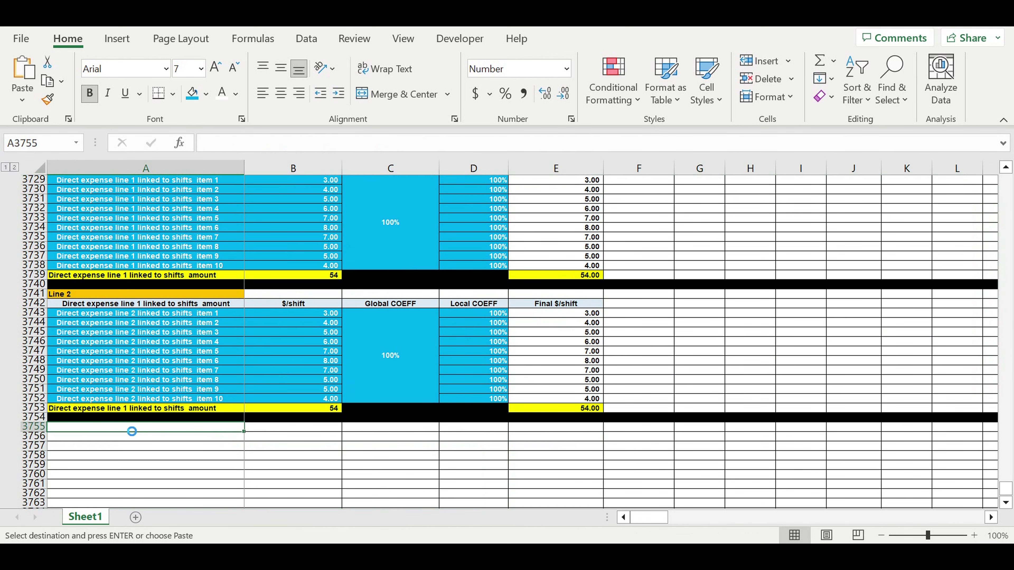
key("ctrl+v")
left_click(358, 485)
Step: Replace the year formula in B3755 with =B3701 to link it to the header of the raw materials cost table
left_click(283, 428)
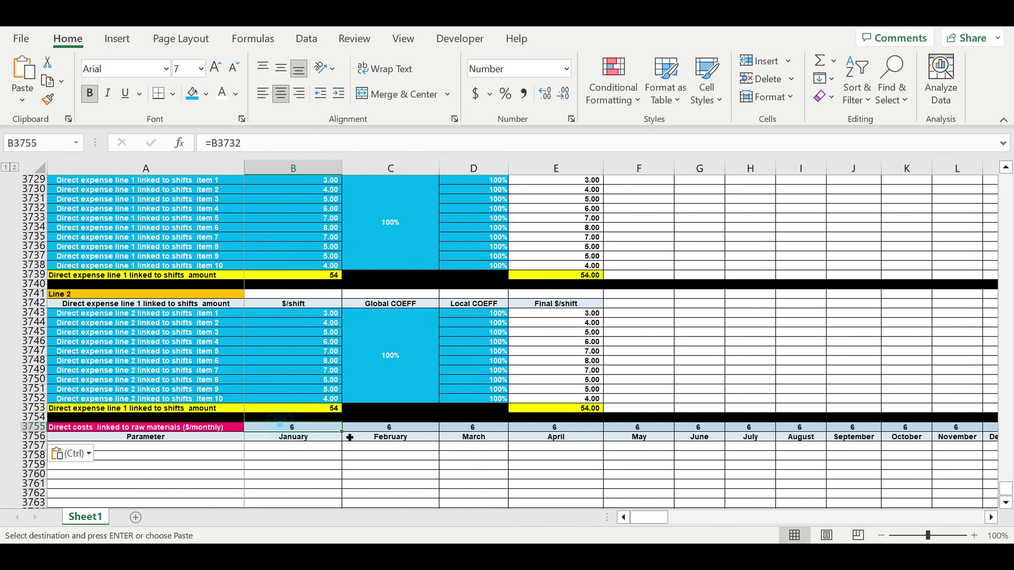
type("=")
scroll(394, 399, "up", 6)
scroll(394, 398, "up", 4)
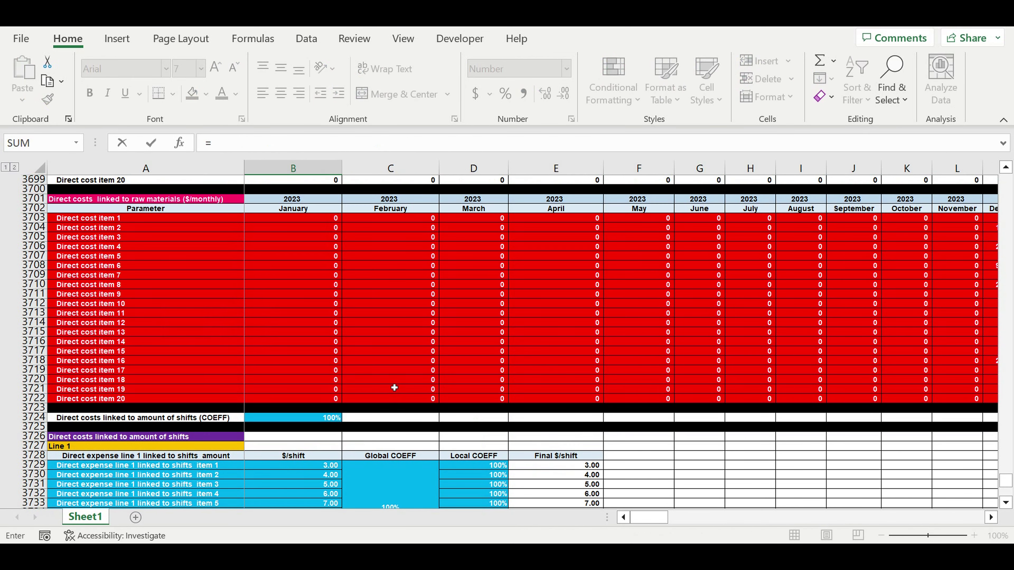
left_click(270, 200)
key("Return")
scroll(372, 382, "down", 4)
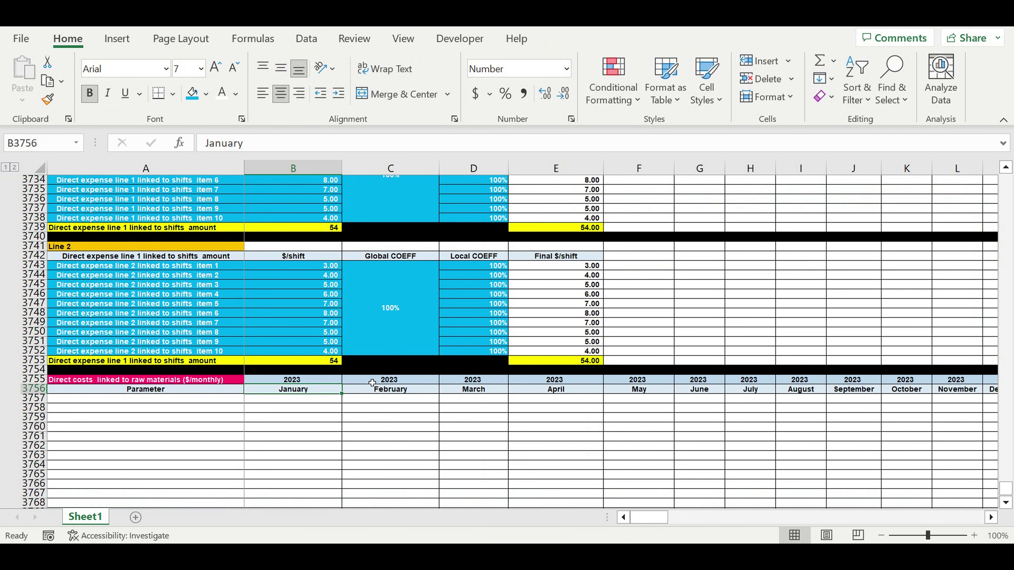
Step: Retitle A3755 as "Amount of shifts (shfts/month)" and give the cell a dark orange fill
left_click(199, 382)
type("Amount of shifts (shf")
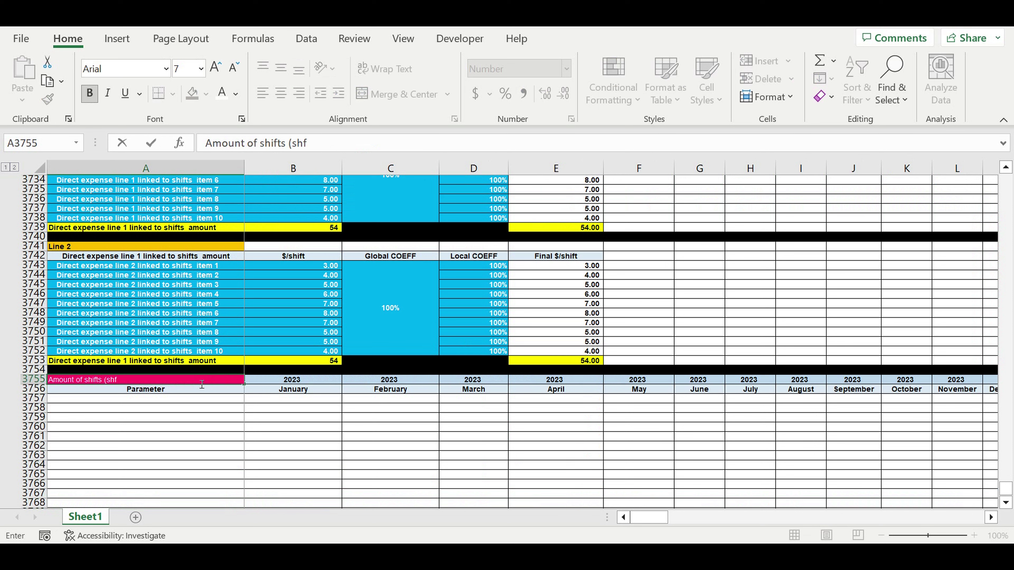
type("month")
key("Return")
left_click(132, 380)
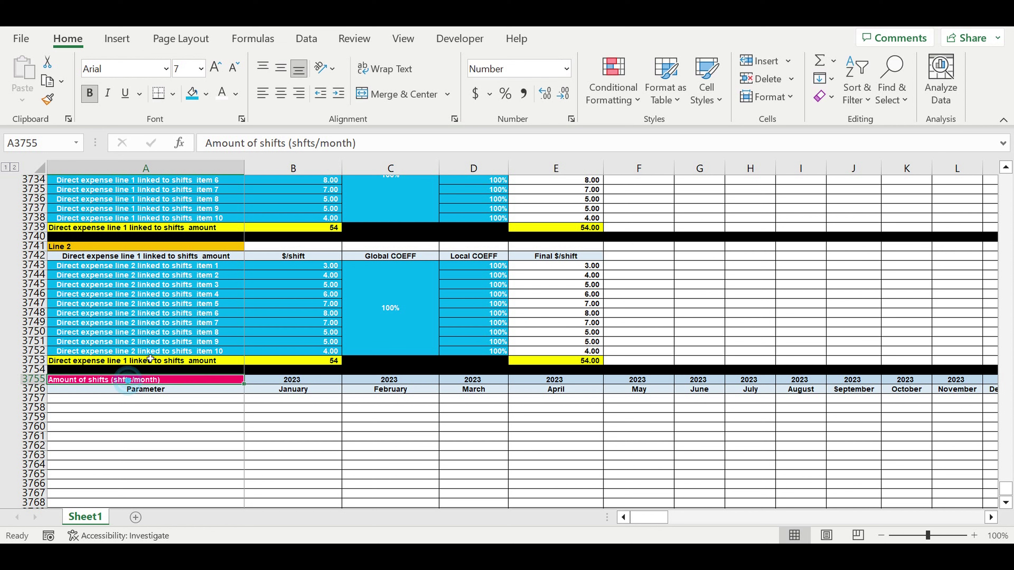
left_click(205, 95)
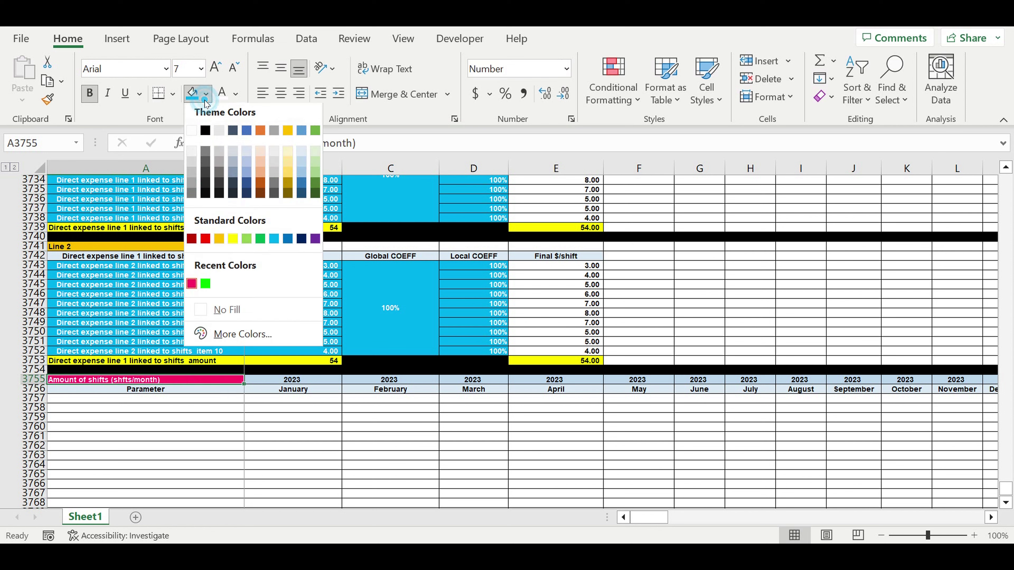
left_click(261, 188)
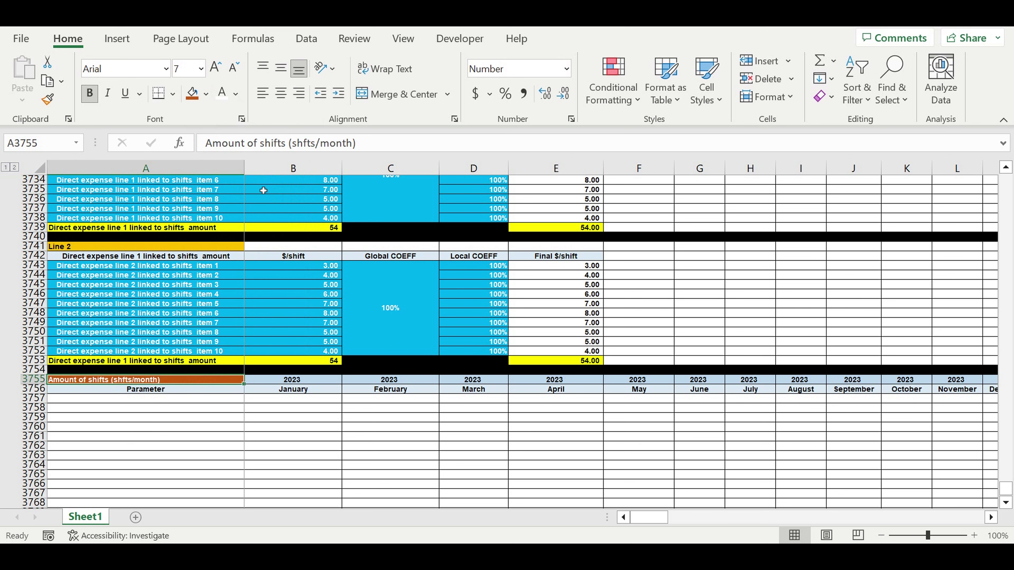
Step: Link the row labels to the line titles by entering =A3727 in A3757 and =A3741 in A3758
left_click(218, 402)
type("=")
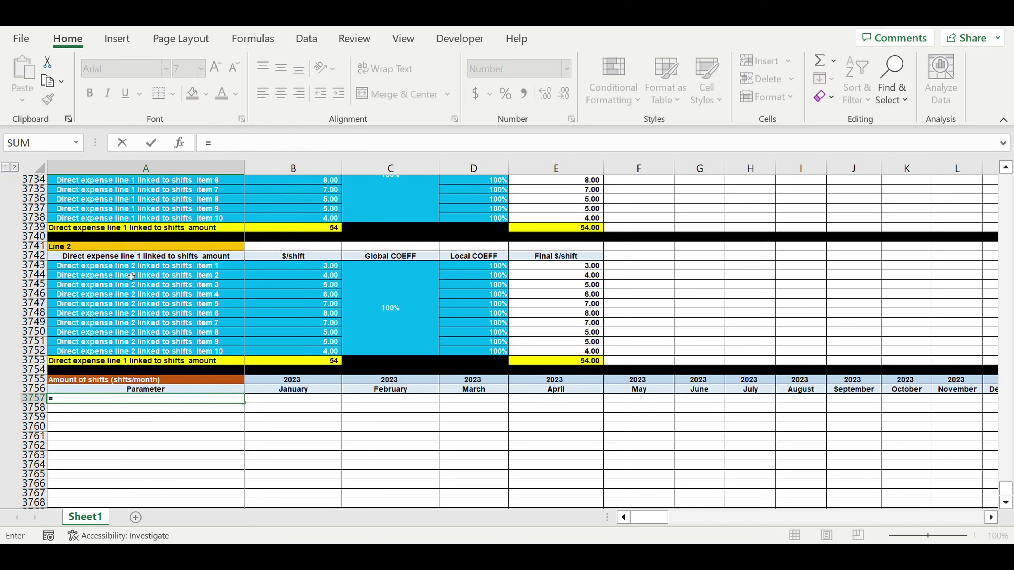
scroll(124, 263, "up", 3)
left_click(71, 198)
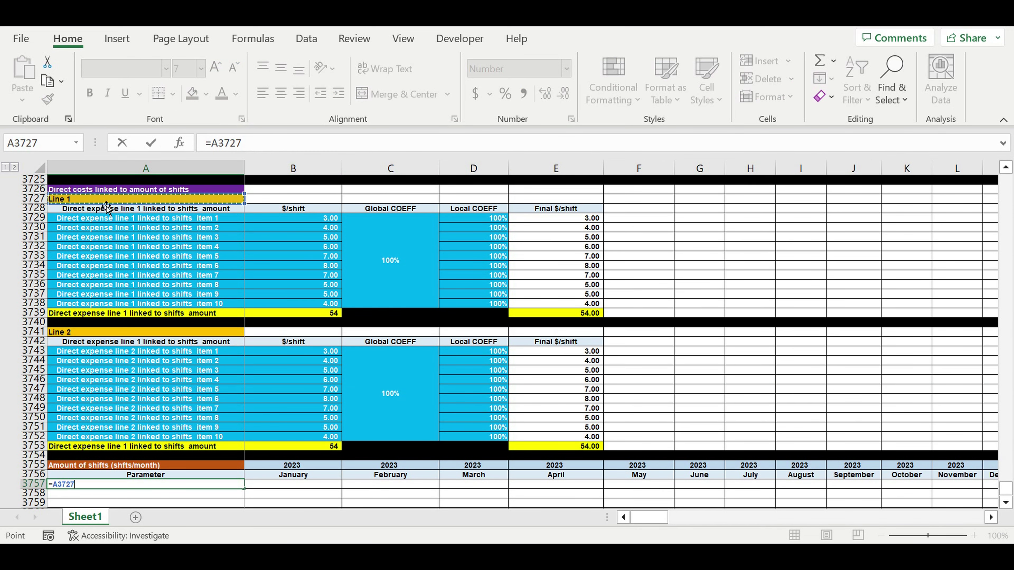
key("Return")
type("=")
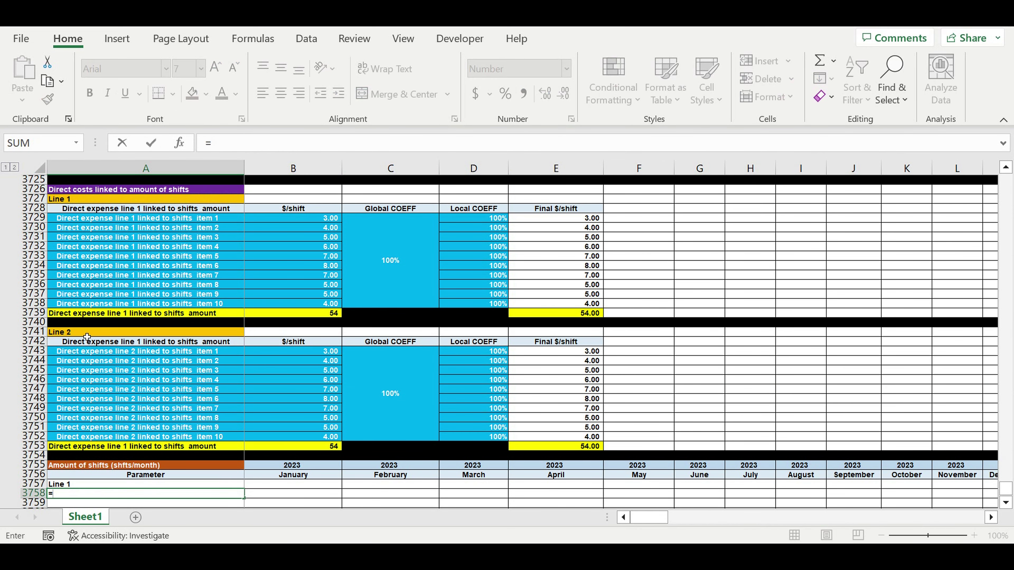
left_click(86, 334)
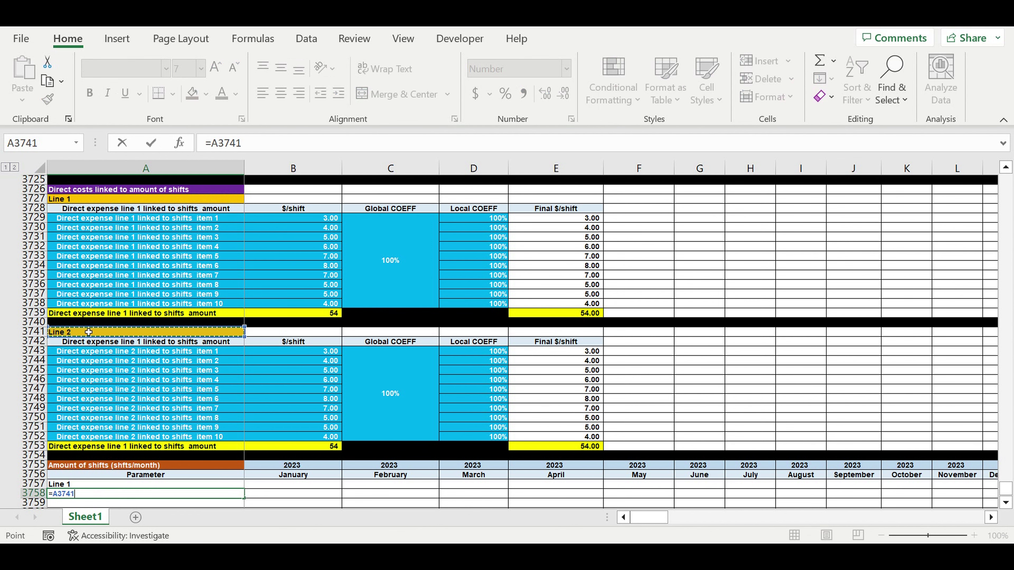
key("Return")
Step: Fill the whole row 3759 black as a separator below the amount of shifts table
scroll(104, 330, "down", 3)
left_click(38, 417)
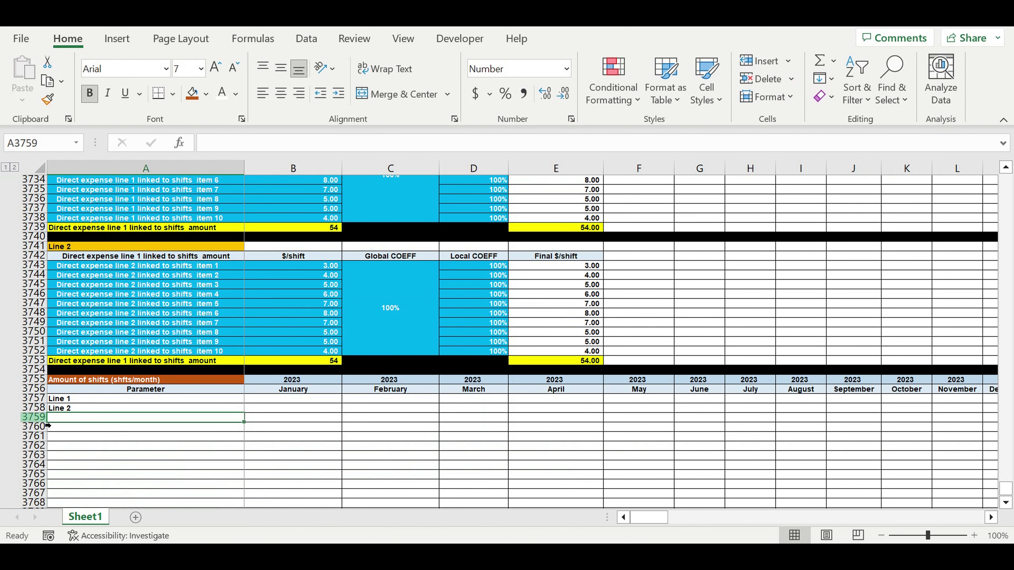
left_click(206, 94)
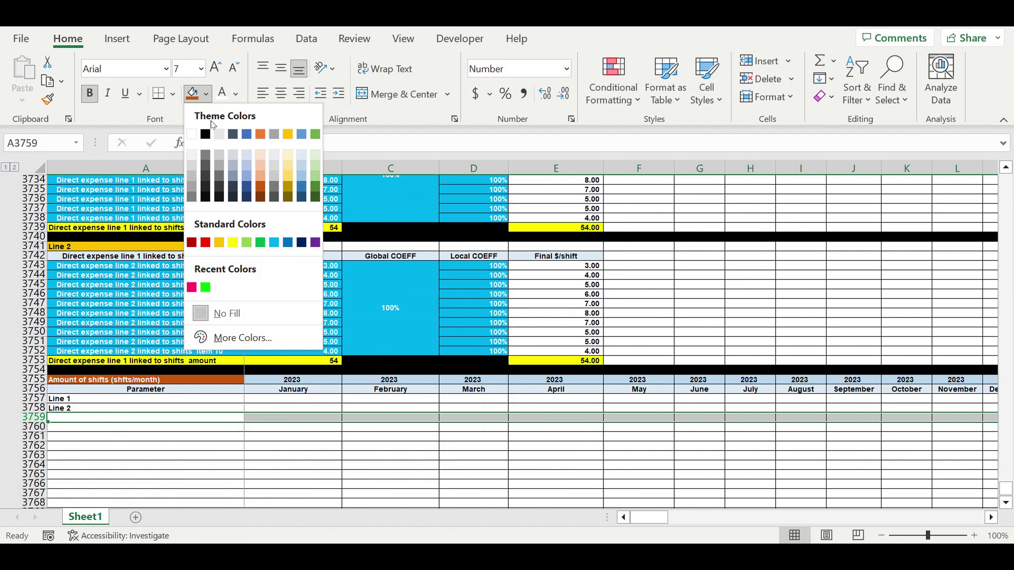
left_click(206, 134)
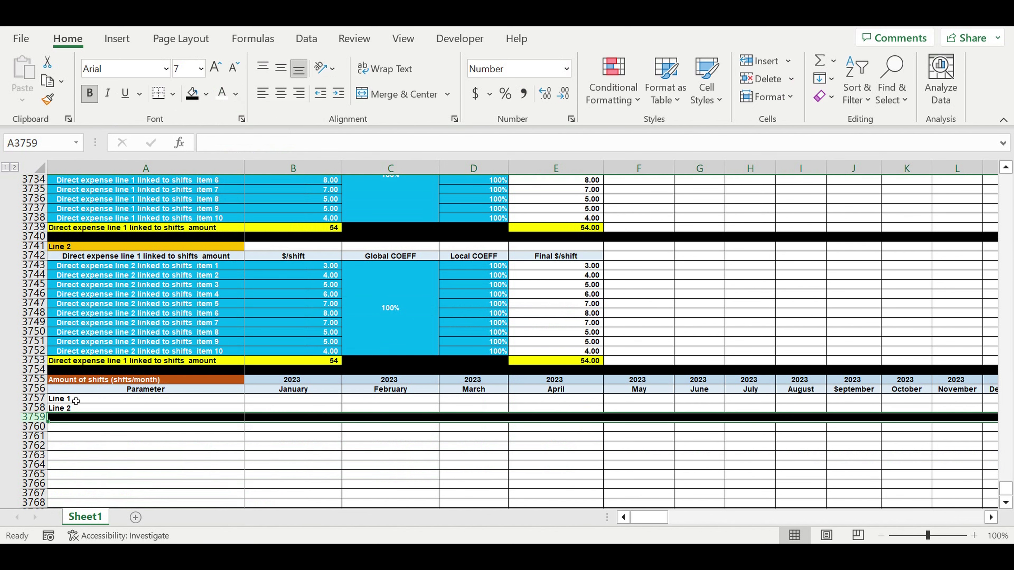
Step: Indent the Line 1 and Line 2 labels in A3757:A3758
left_click_drag(76, 401, 76, 408)
left_click(338, 92)
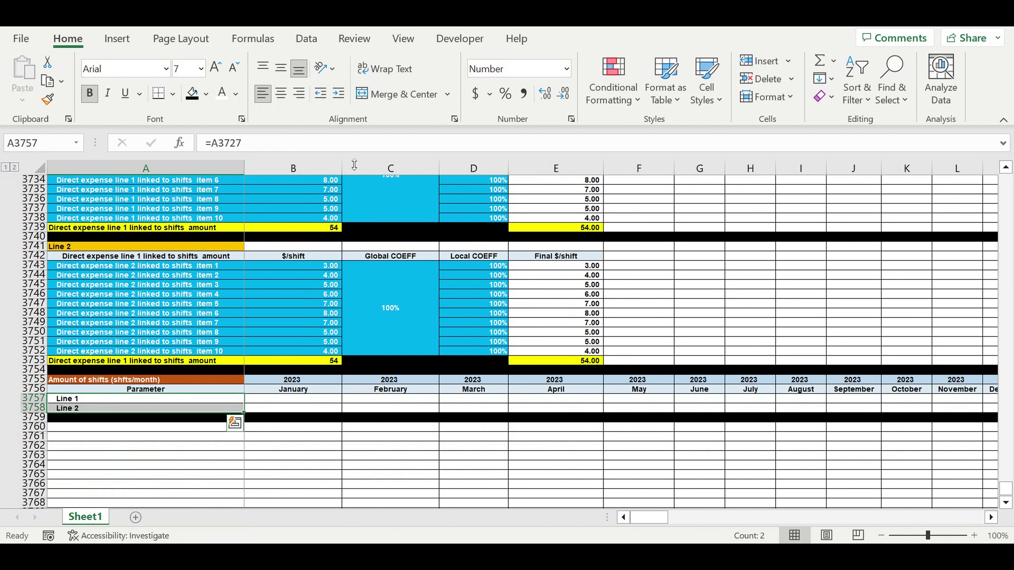
left_click(332, 436)
Step: Begin a formula in B3757 that references B102, the January value for Line 1 in the Shifts/day/line table
left_click(315, 398)
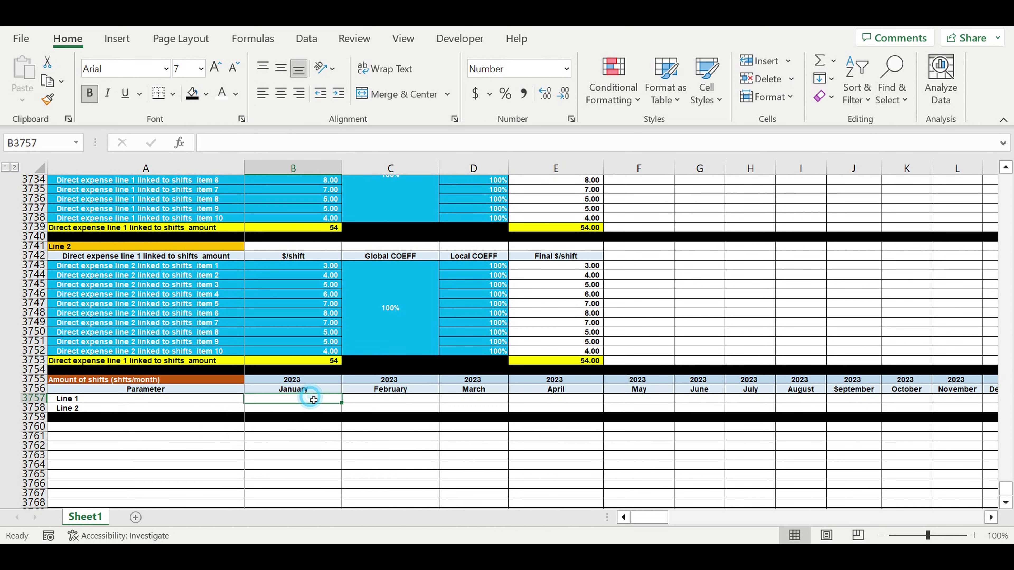
type("=")
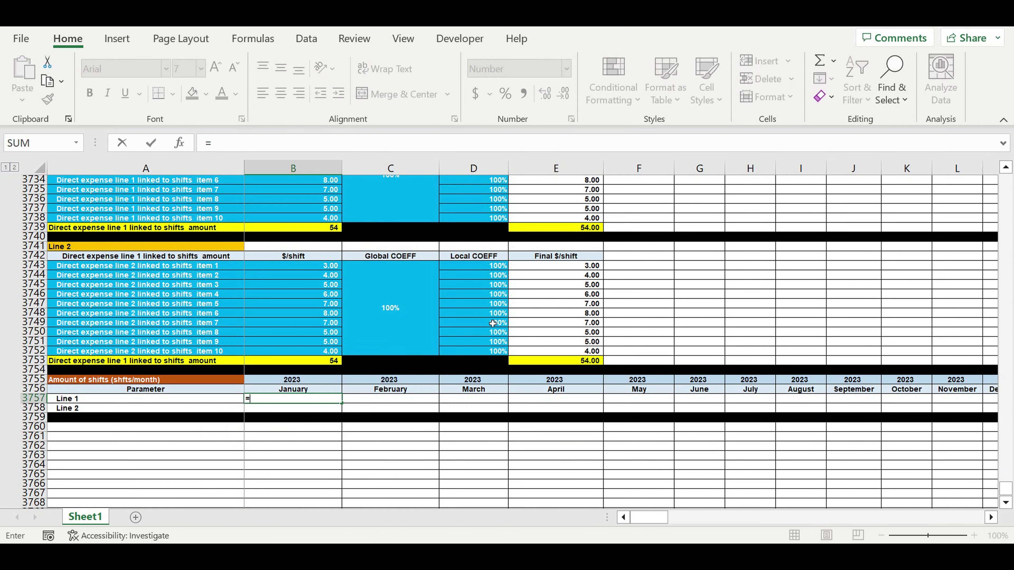
left_click_drag(1006, 488, 1005, 179)
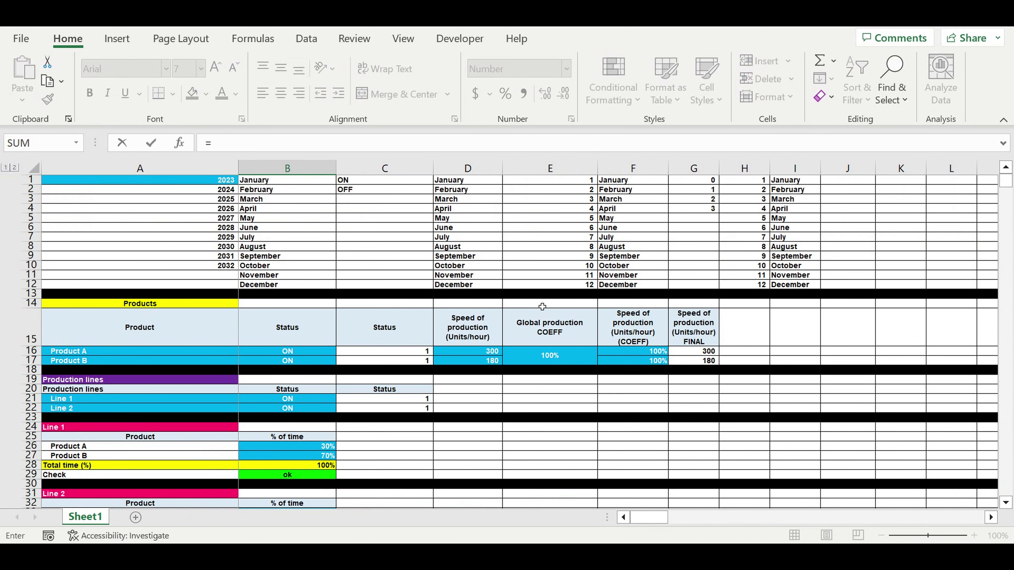
scroll(542, 308, "down", 8)
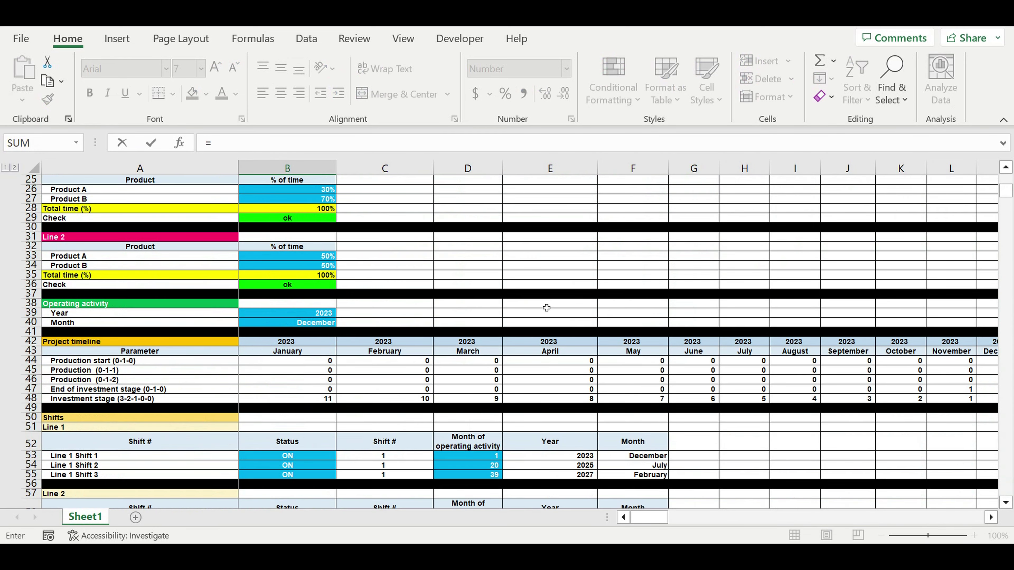
scroll(547, 307, "down", 4)
scroll(547, 308, "down", 7)
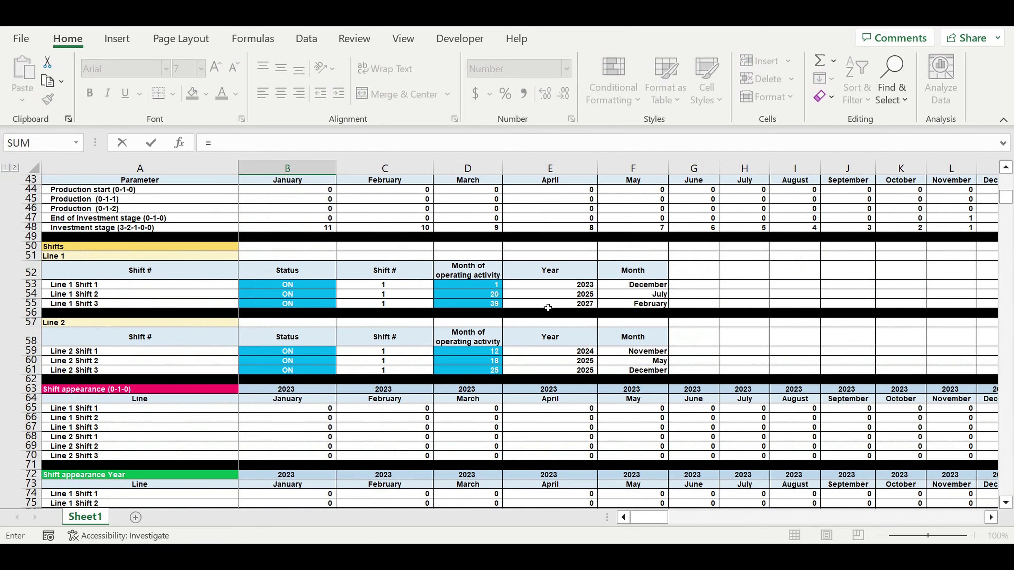
scroll(549, 308, "down", 2)
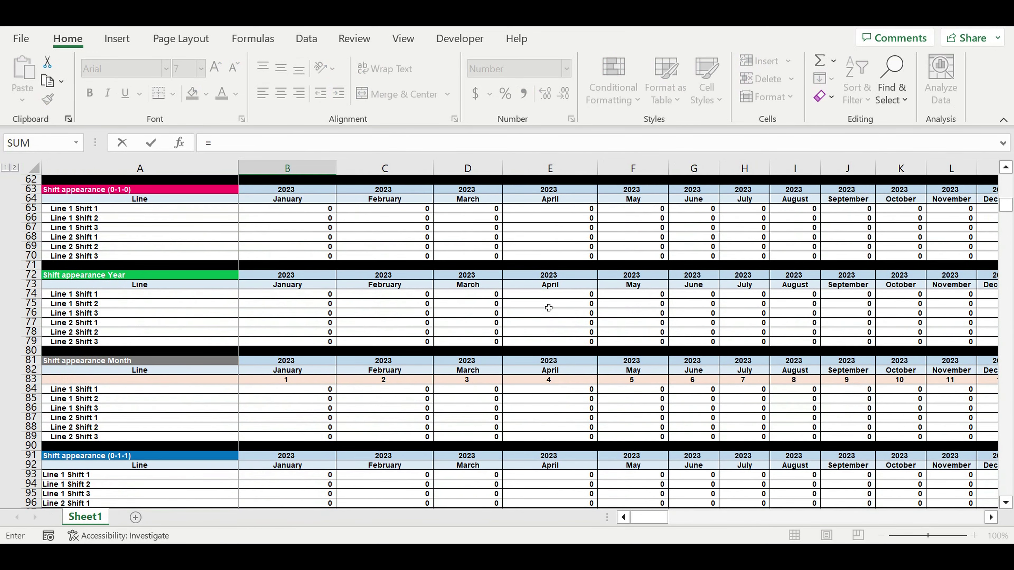
scroll(549, 307, "down", 4)
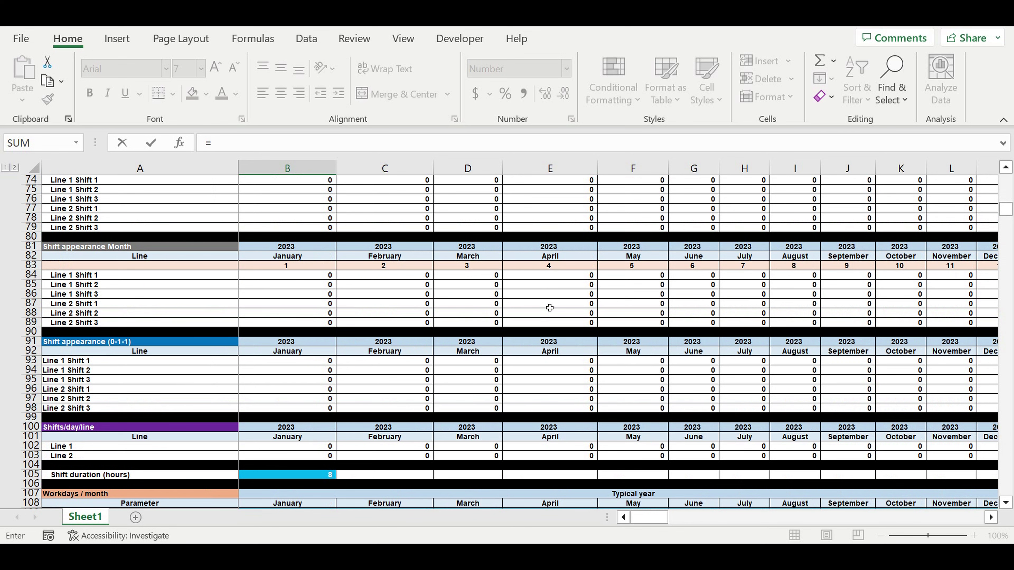
scroll(550, 307, "down", 1)
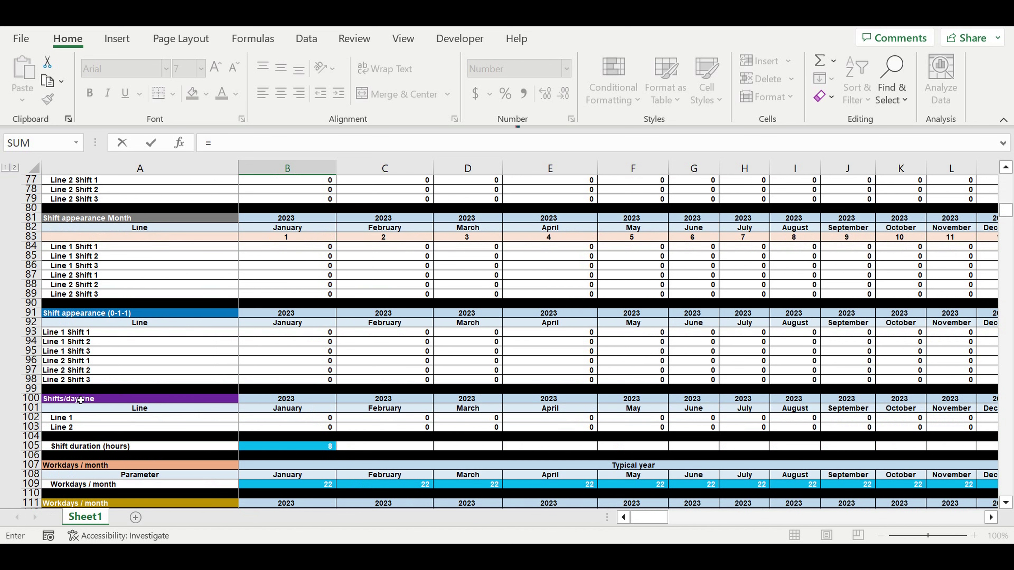
mouse_move(649, 518)
left_mouse_down()
mouse_move(714, 518)
mouse_move(648, 517)
left_mouse_up()
left_click(304, 420)
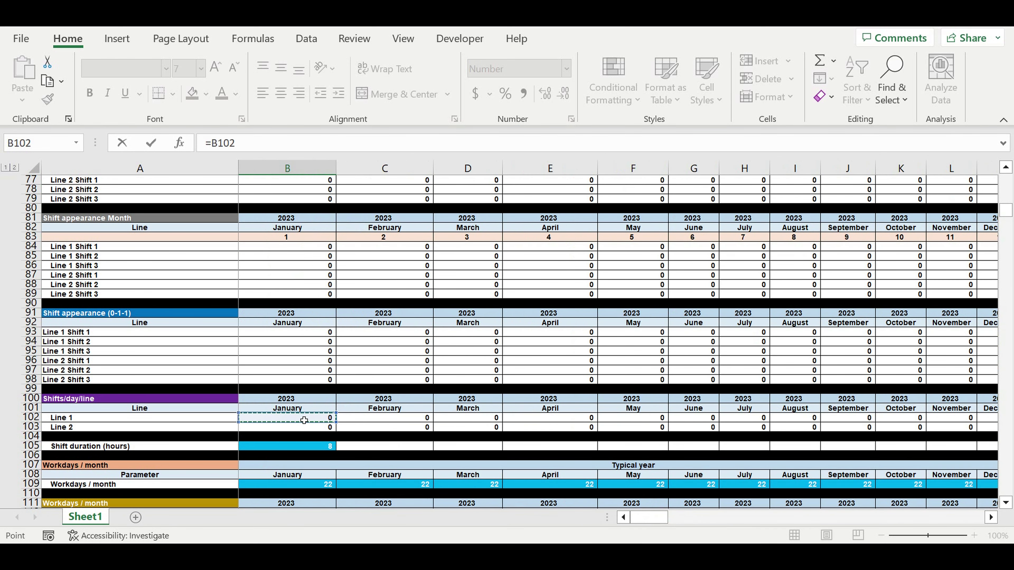
Step: Complete the B3757 formula as =B102*B$113, multiplying by the monthly workdays with the row locked
type("*")
scroll(370, 403, "down", 3)
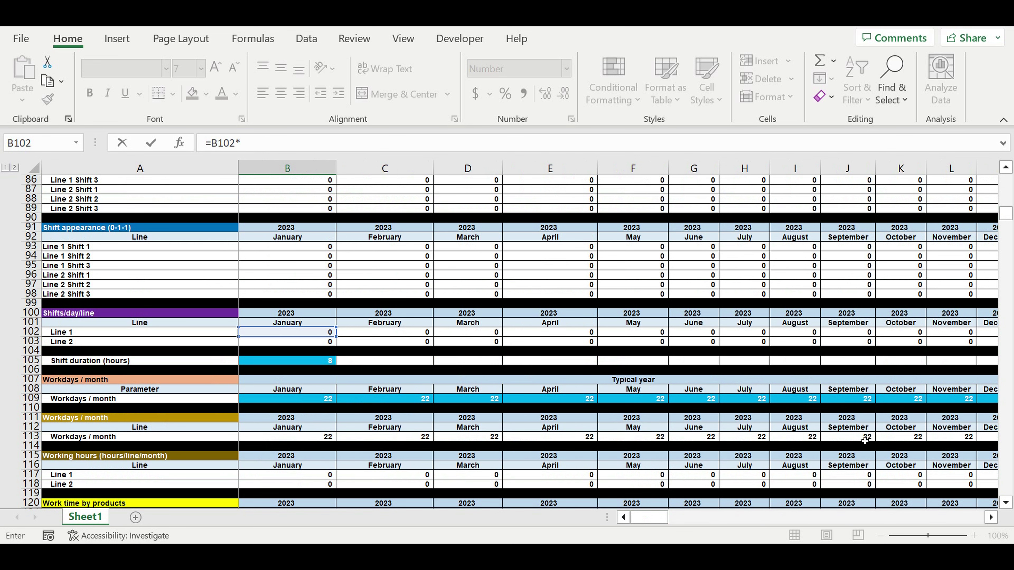
mouse_move(662, 518)
left_mouse_down()
mouse_move(718, 520)
mouse_move(661, 519)
left_mouse_up()
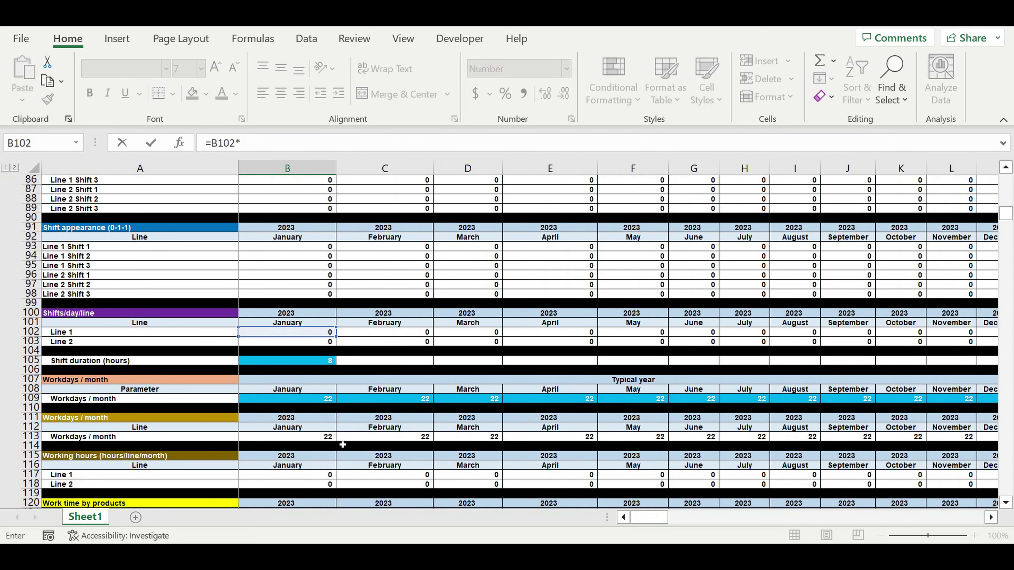
left_click(294, 440)
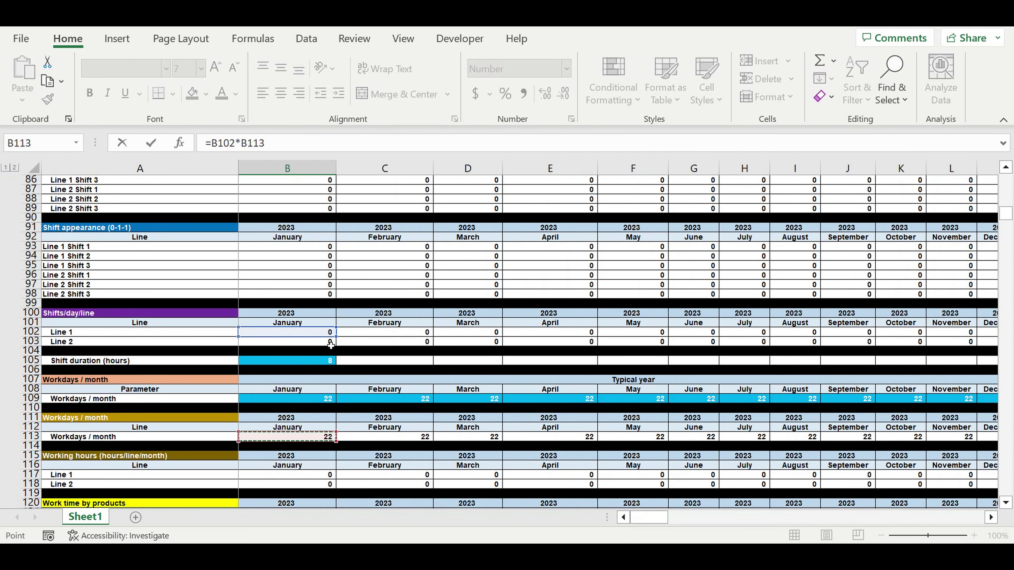
left_click(254, 150)
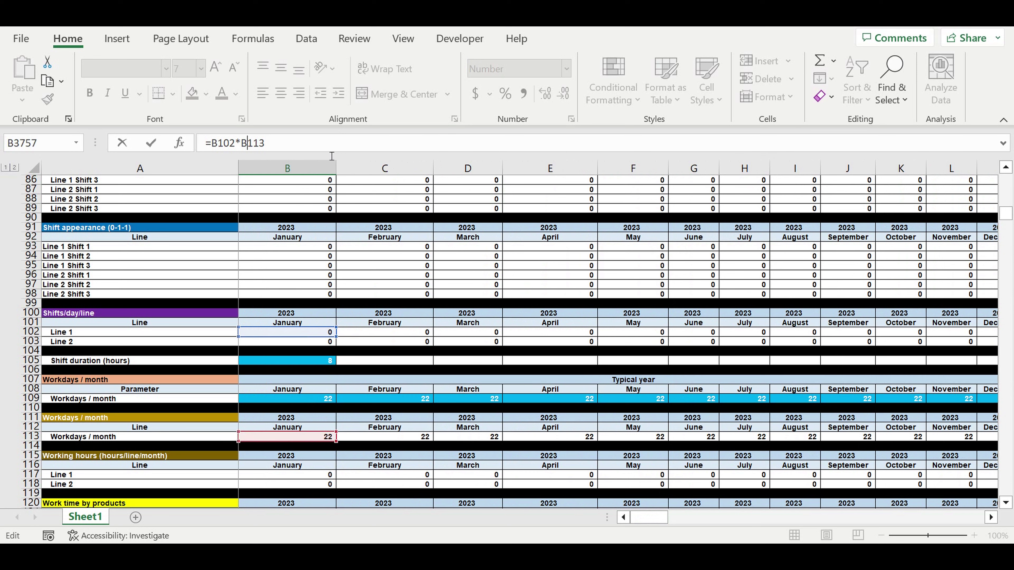
type("$")
key("Return")
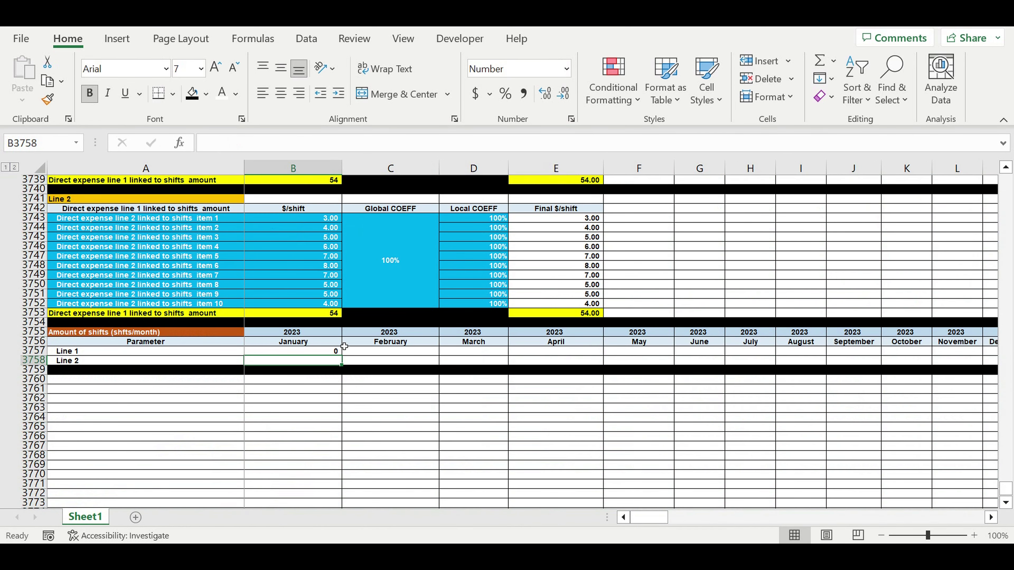
Step: Fill the B3757 formula down to Line 2 and across both rows through December 2032, and check the filled months
left_click(313, 351)
left_click_drag(348, 360, 348, 363)
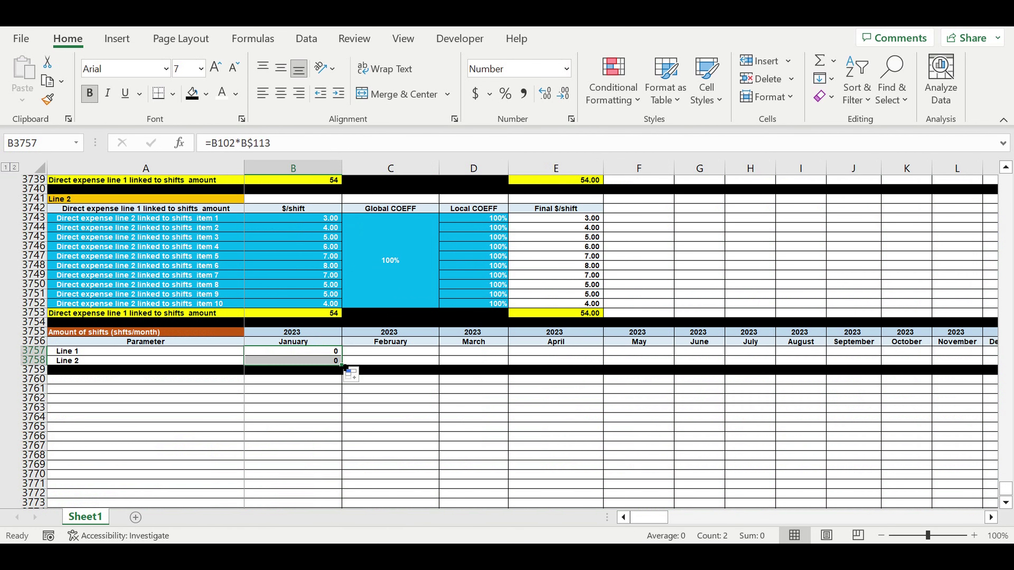
left_click_drag(342, 365, 900, 389)
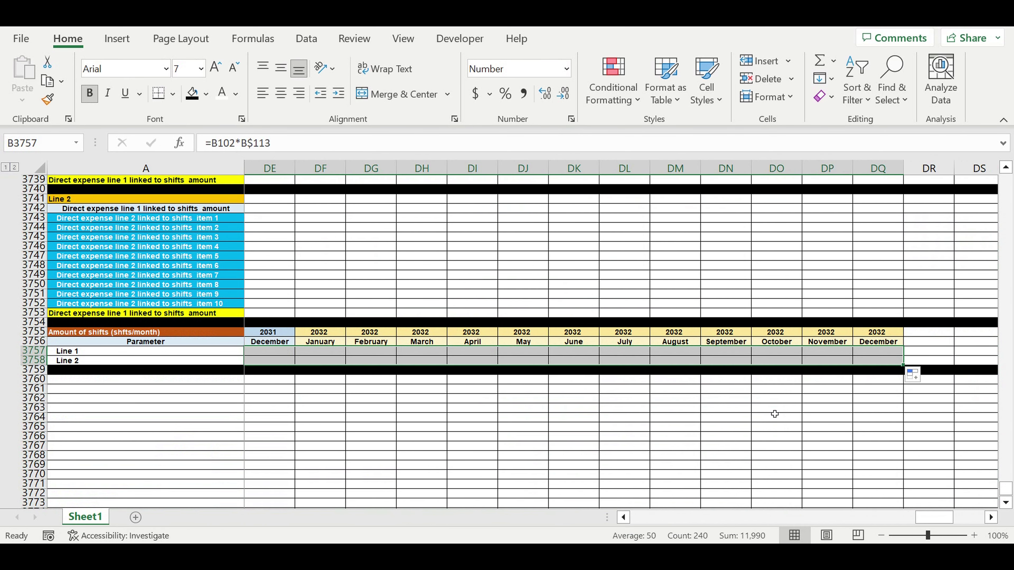
left_click(711, 410)
left_click_drag(935, 518, 639, 519)
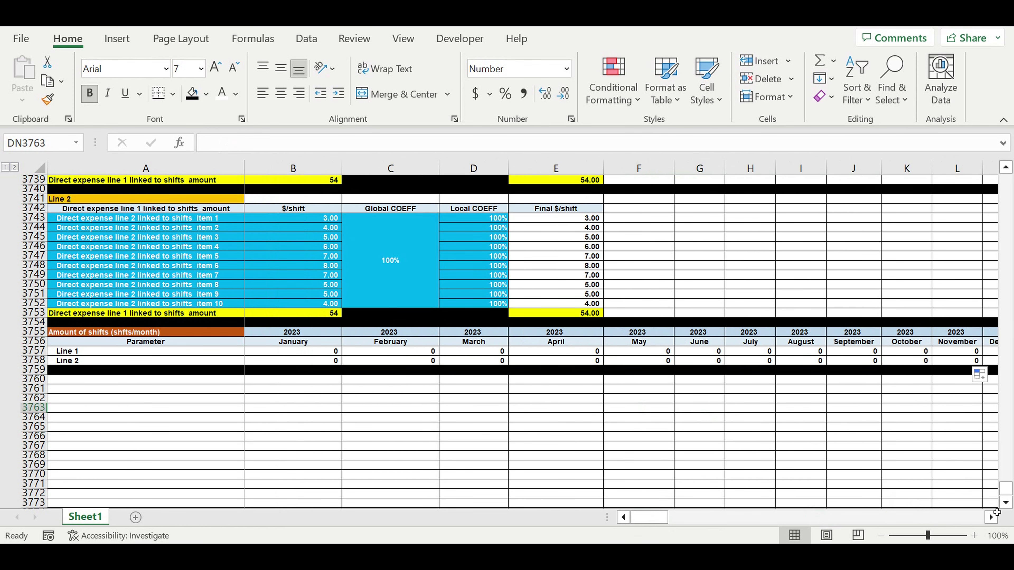
left_click(991, 517)
left_click(991, 517)
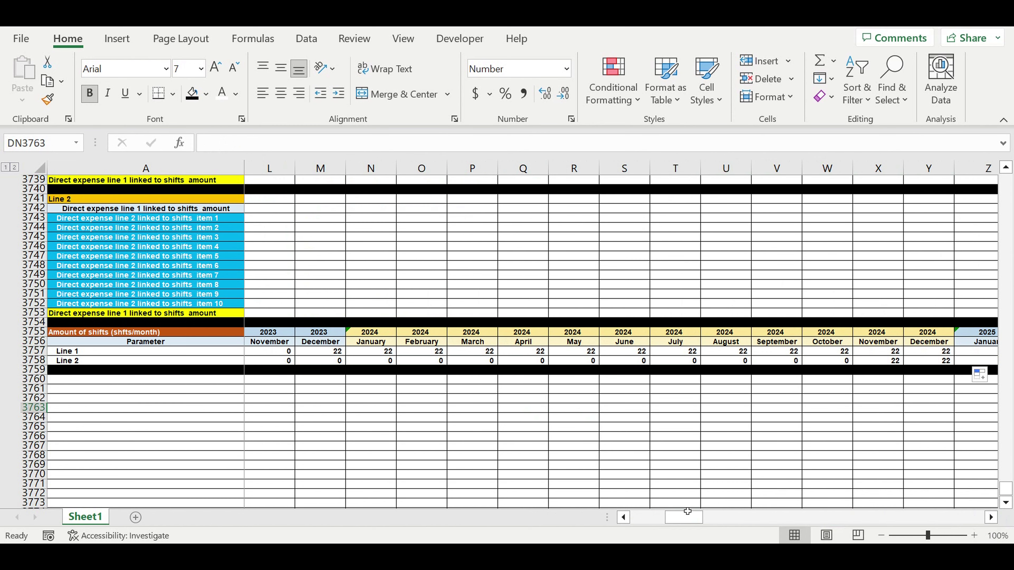
Step: Copy the amount of shifts block in rows 3755 to 3759 and paste it starting at A3760
left_click_drag(687, 513, 649, 517)
left_click_drag(38, 332, 40, 376)
key("ctrl+c")
left_click(79, 382)
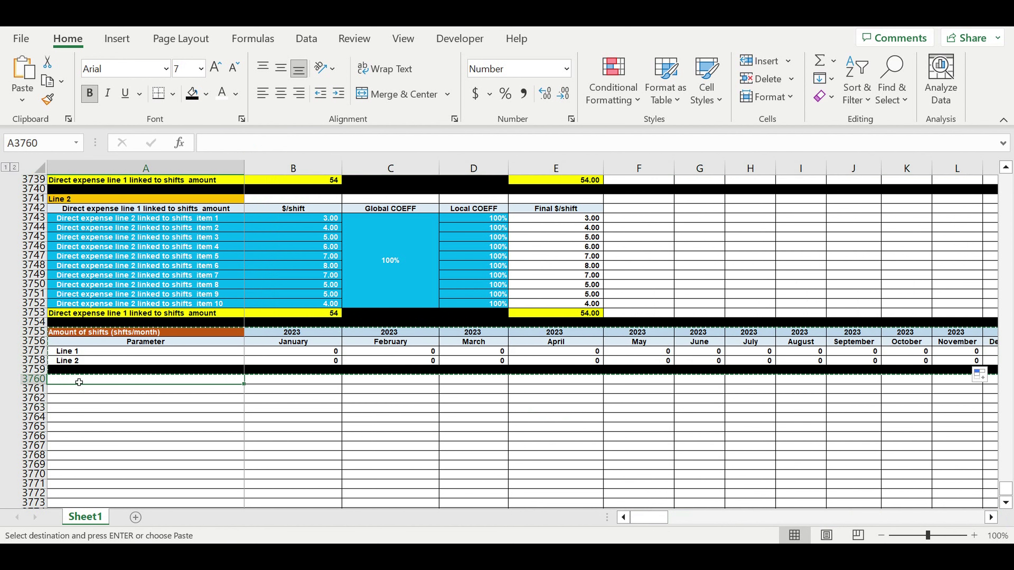
key("ctrl+v")
Step: Retitle A3760 as "Direct costs inked to amount of shifts ($/month)"
left_click(73, 383)
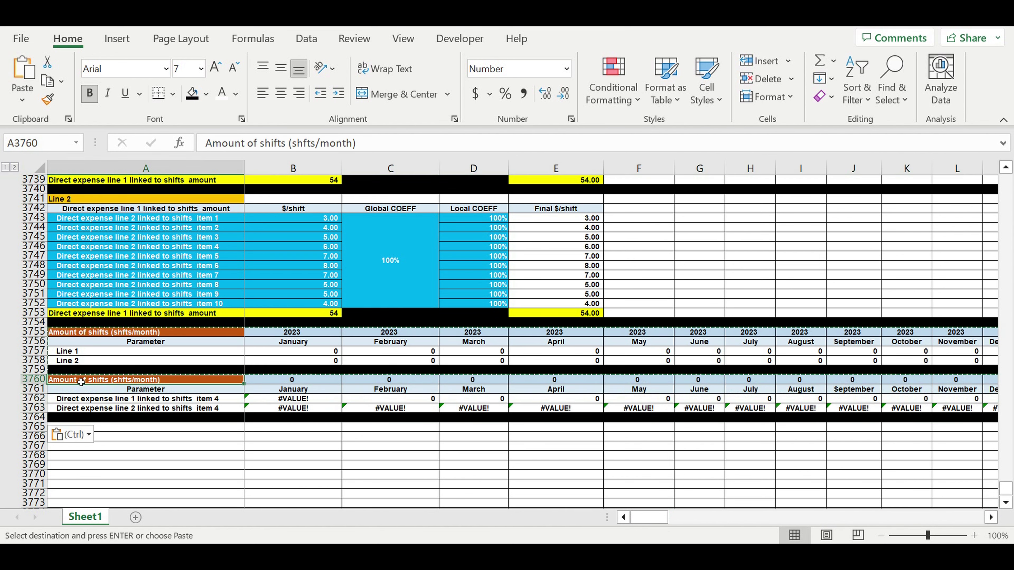
type("Direct costs inked to")
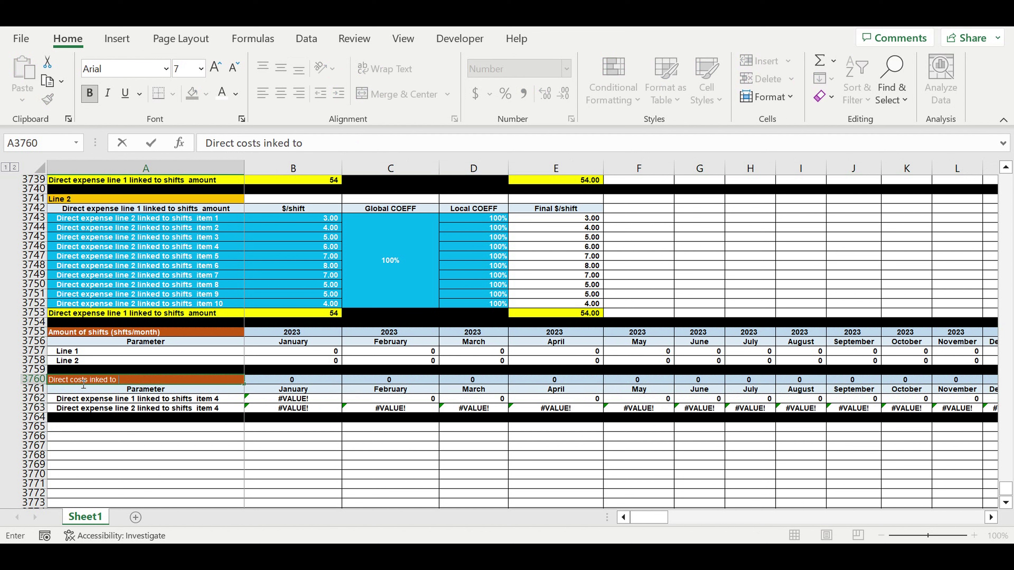
type("amount of shifts")
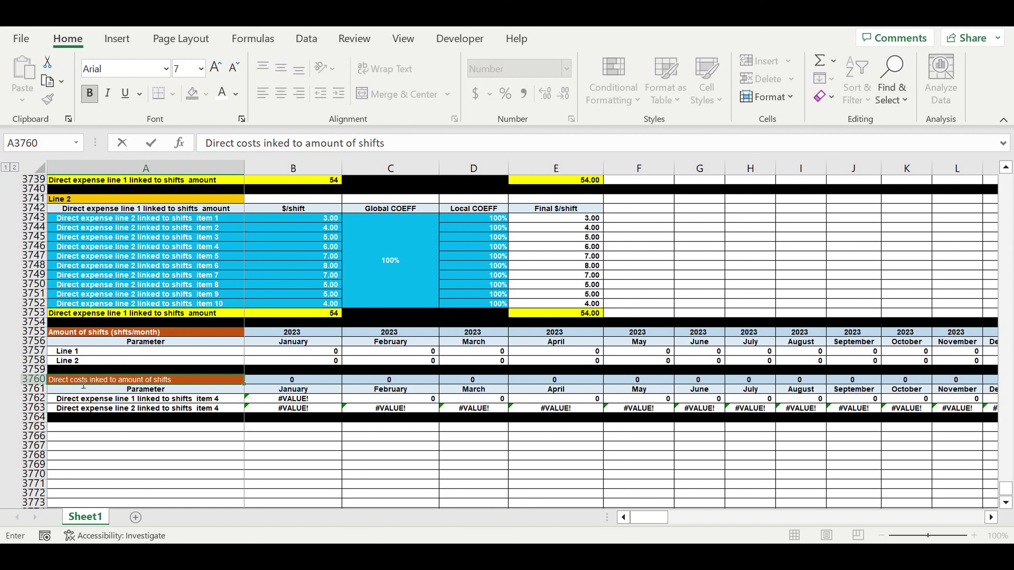
type("month)")
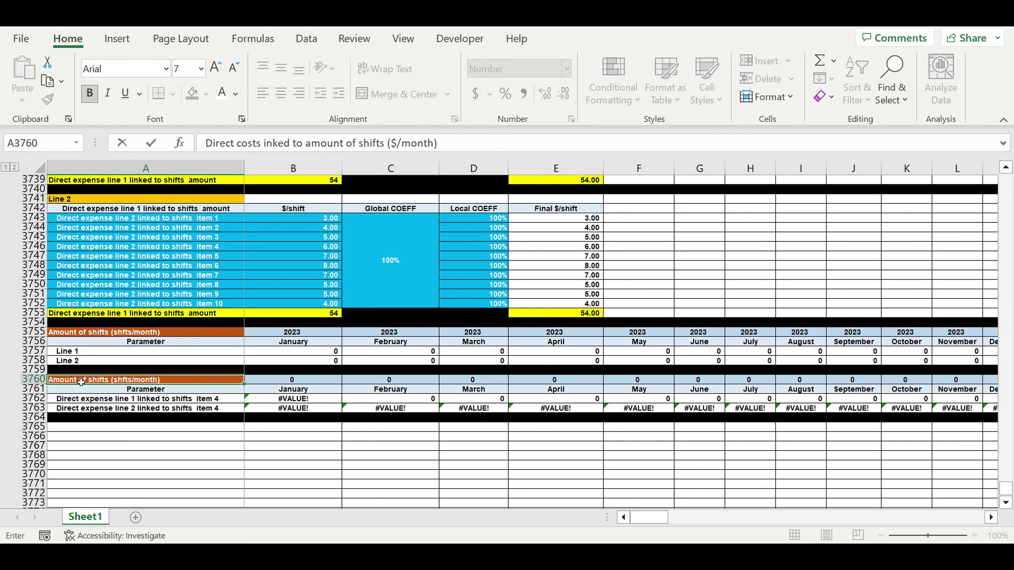
key("Return")
Step: Give the title cell A3760 a medium blue-gray fill
left_click(81, 382)
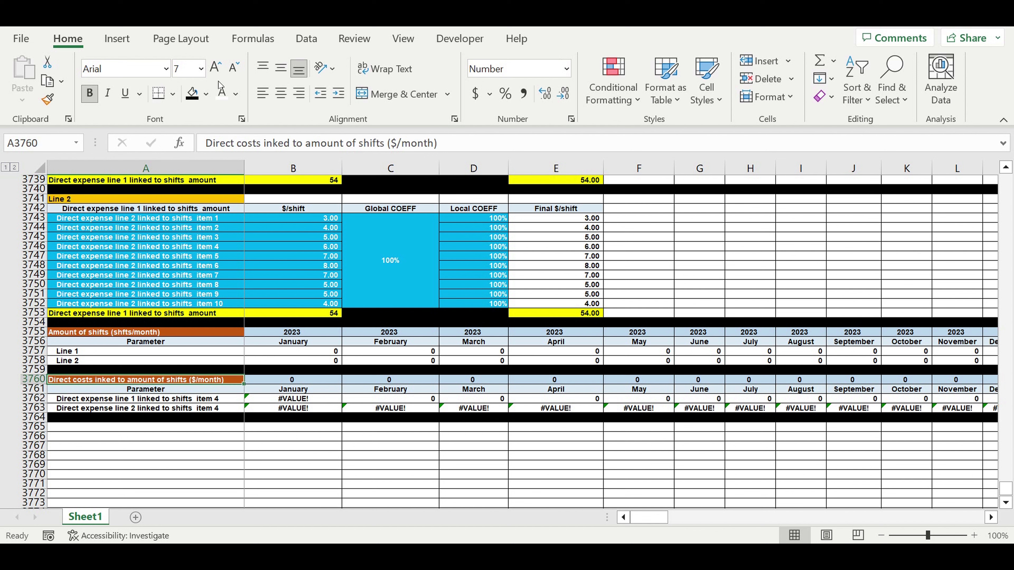
left_click(207, 97)
left_click(208, 97)
left_click(207, 97)
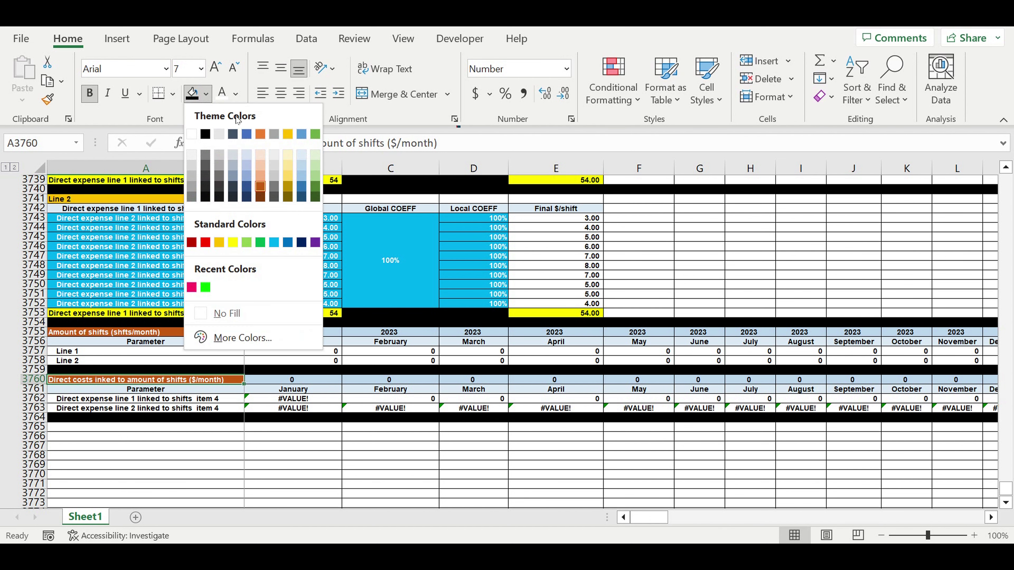
left_click(233, 179)
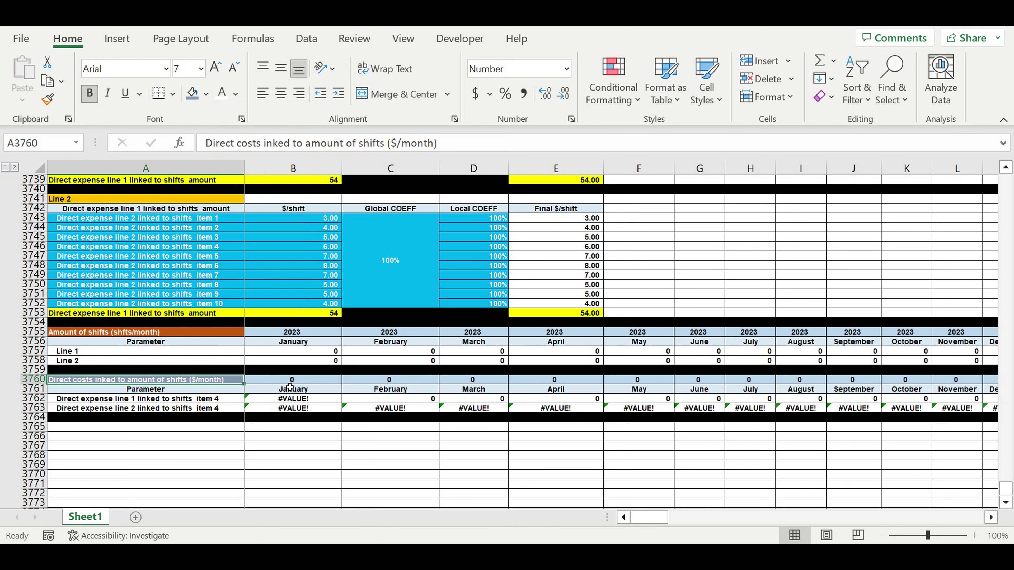
Step: Replace the year formula in B3760 with =B3755 to link it to the header of the amount of shifts table
left_click(278, 382)
type("=")
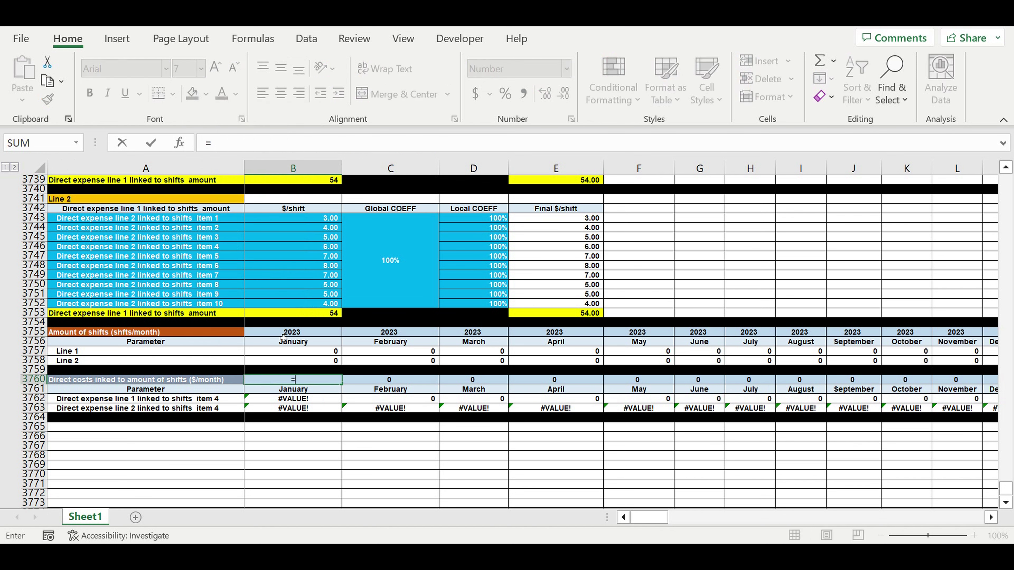
left_click(279, 335)
key("Return")
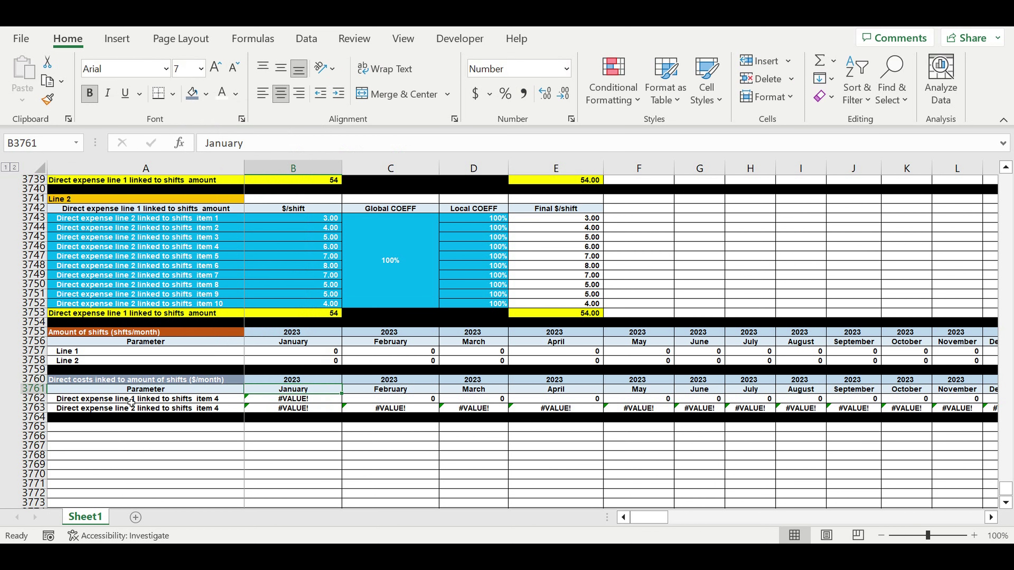
Step: Link the row label in A3762 to the Line 1 label with =A3757 and fill it down to A3763
left_click(130, 400)
type("=")
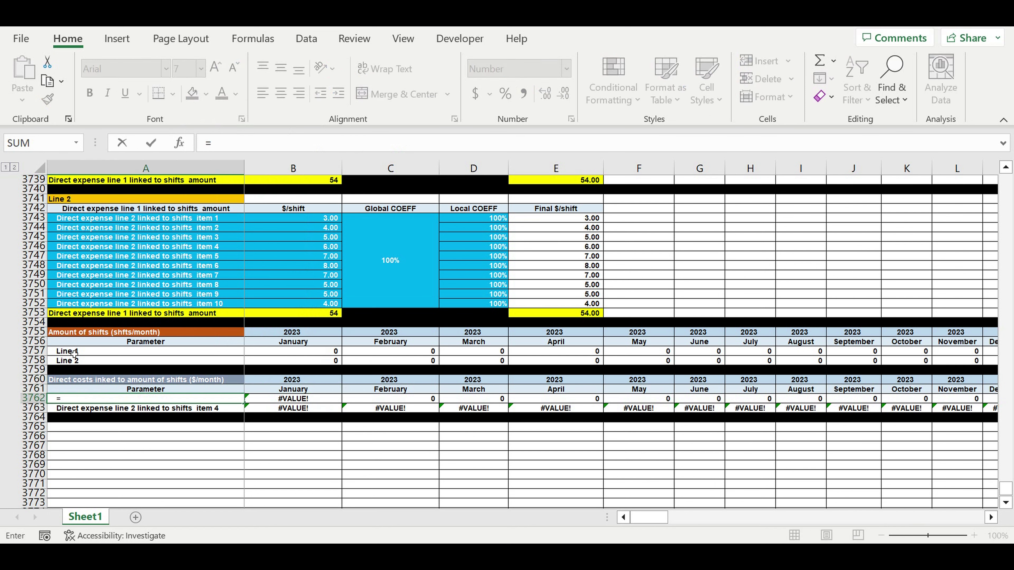
left_click(70, 352)
key("Return")
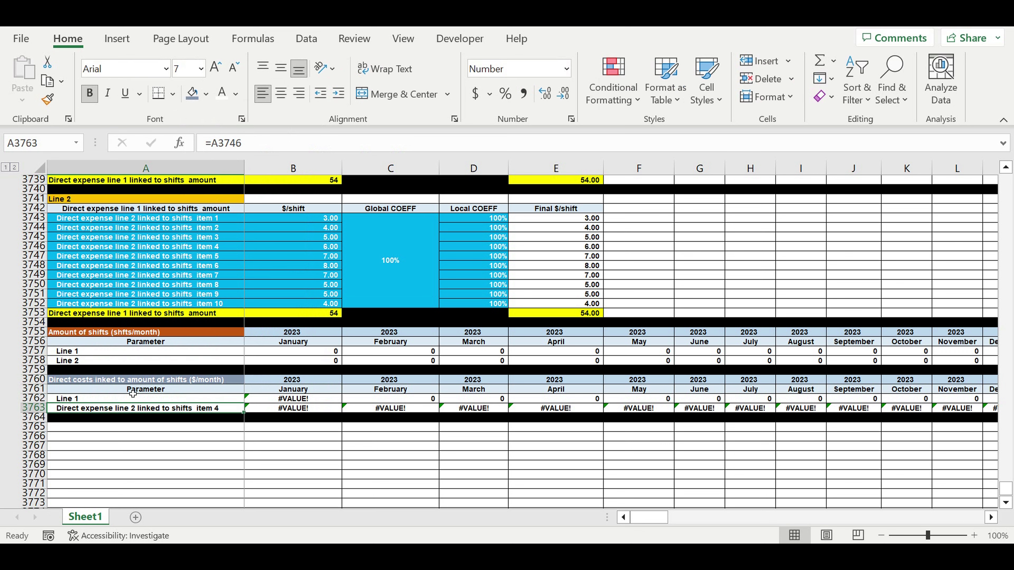
left_click(130, 399)
left_click_drag(246, 408, 247, 417)
left_click(161, 456)
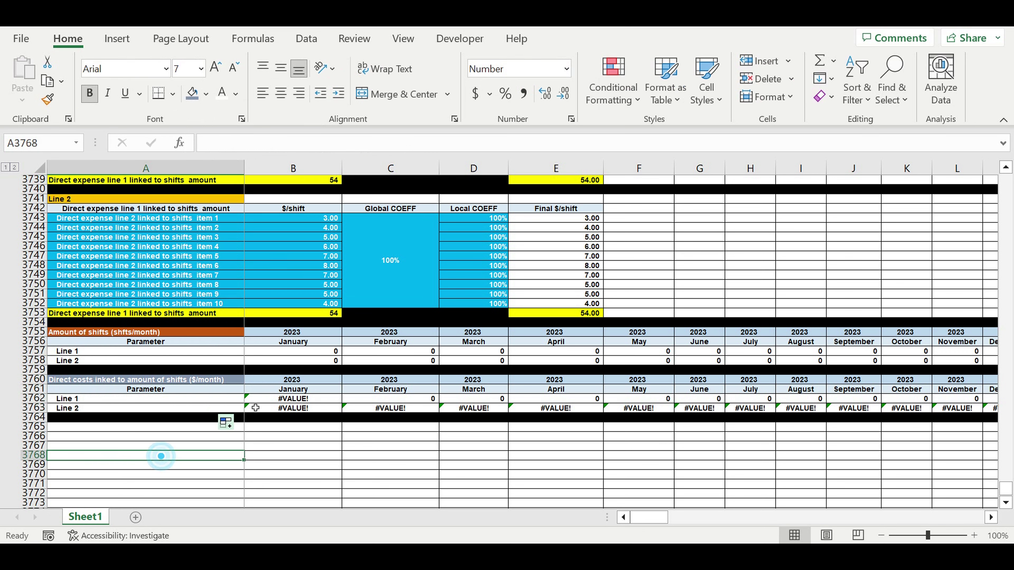
Step: Enter =B3757*$E$3739 in B3762 to multiply the January Line 1 shifts by the Line 1 final cost per shift
left_click(275, 400)
type("=")
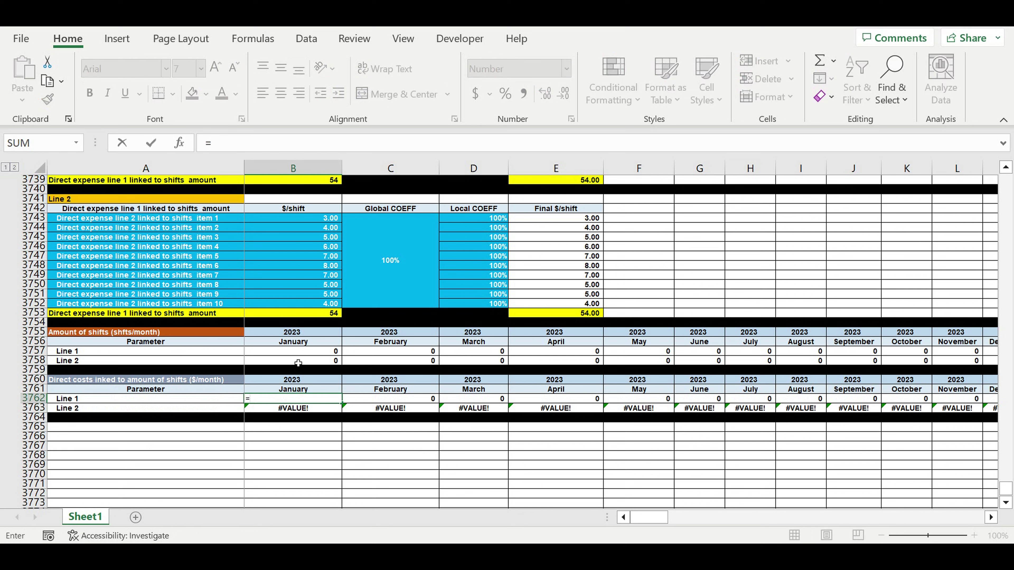
left_click(284, 355)
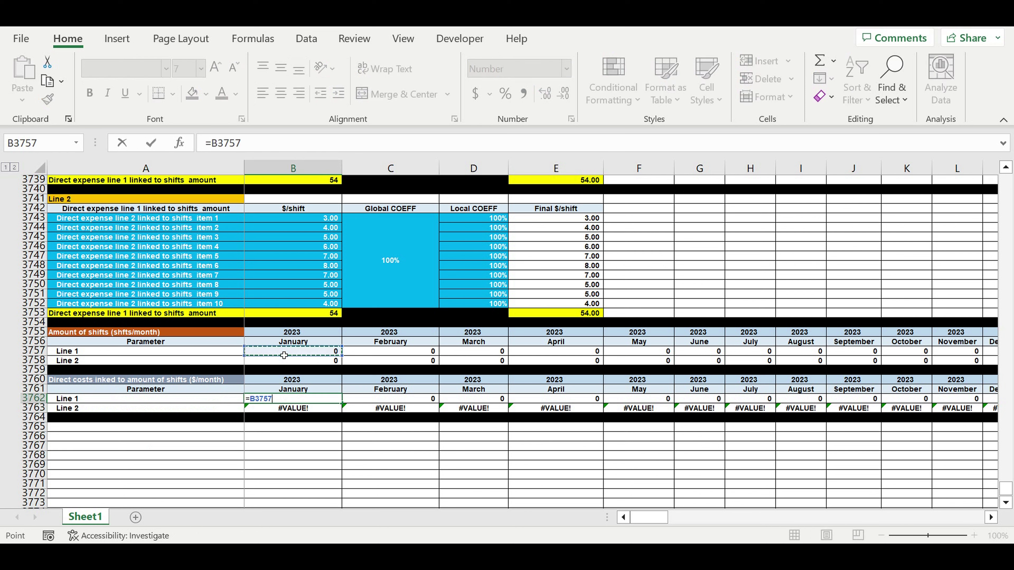
type("*")
scroll(593, 258, "up", 2)
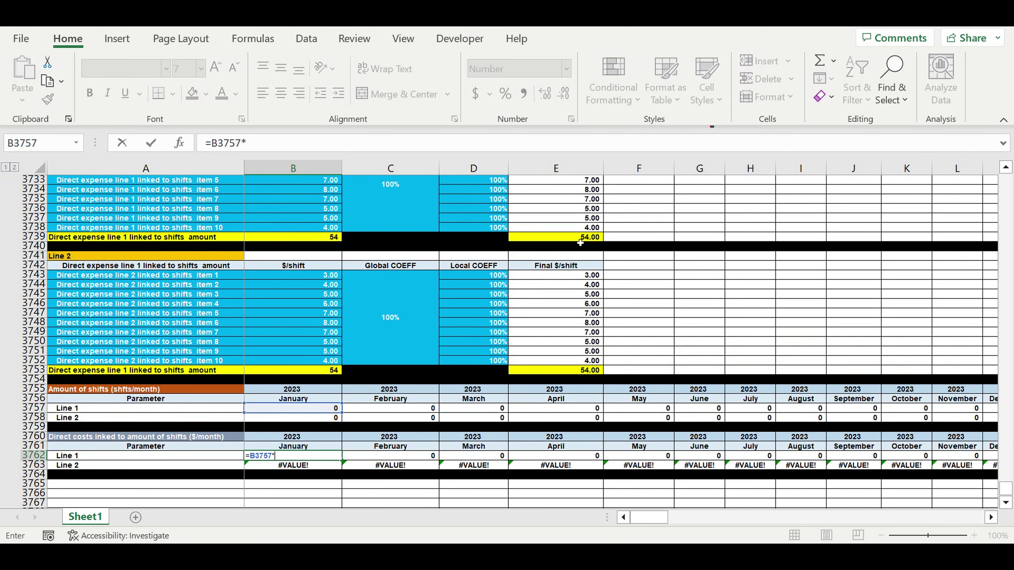
left_click(577, 239)
left_click(246, 144)
type("$E3739")
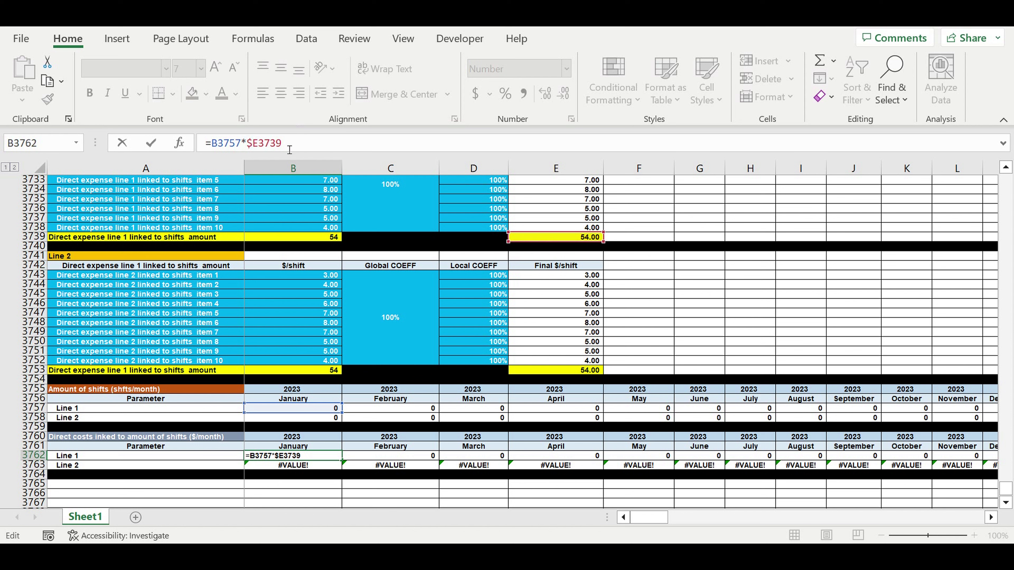
key("Right")
type("$")
scroll(444, 288, "up", 3)
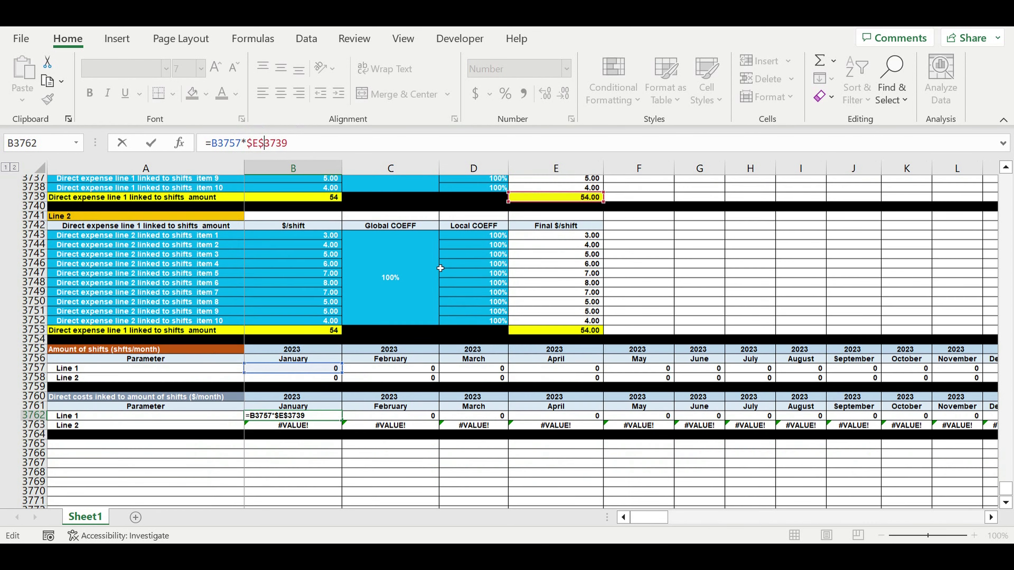
scroll(444, 265, "up", 2)
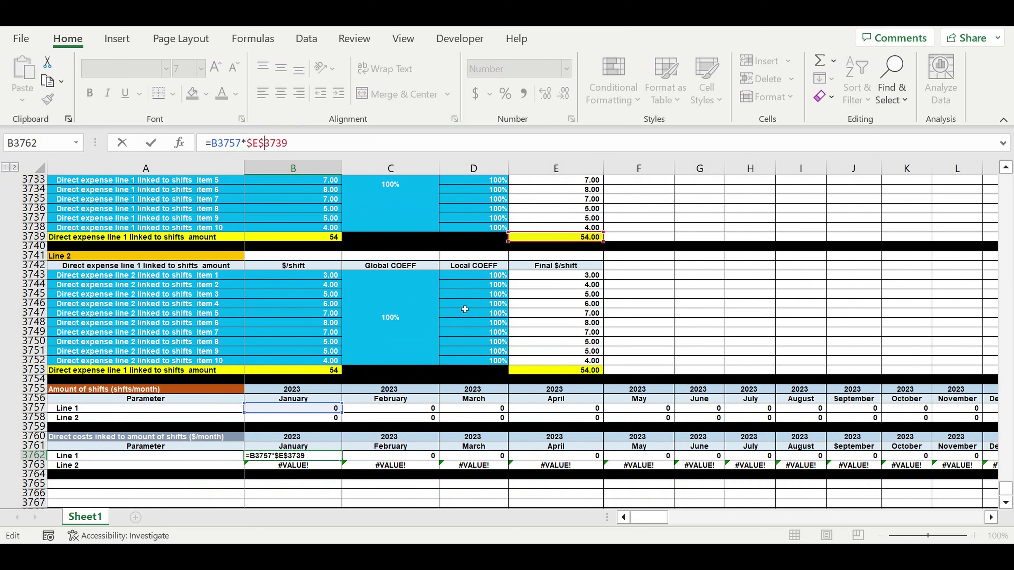
key("Return")
Step: Fill the B3762 formula down to B3763 and point its rate reference to the Line 2 total in E3753
left_click(320, 458)
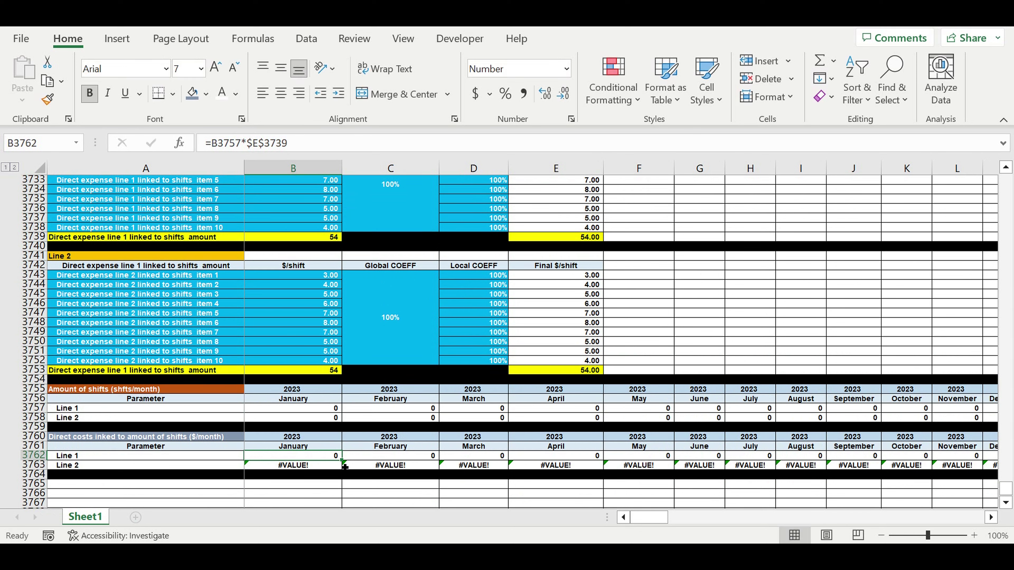
left_click_drag(344, 465, 343, 468)
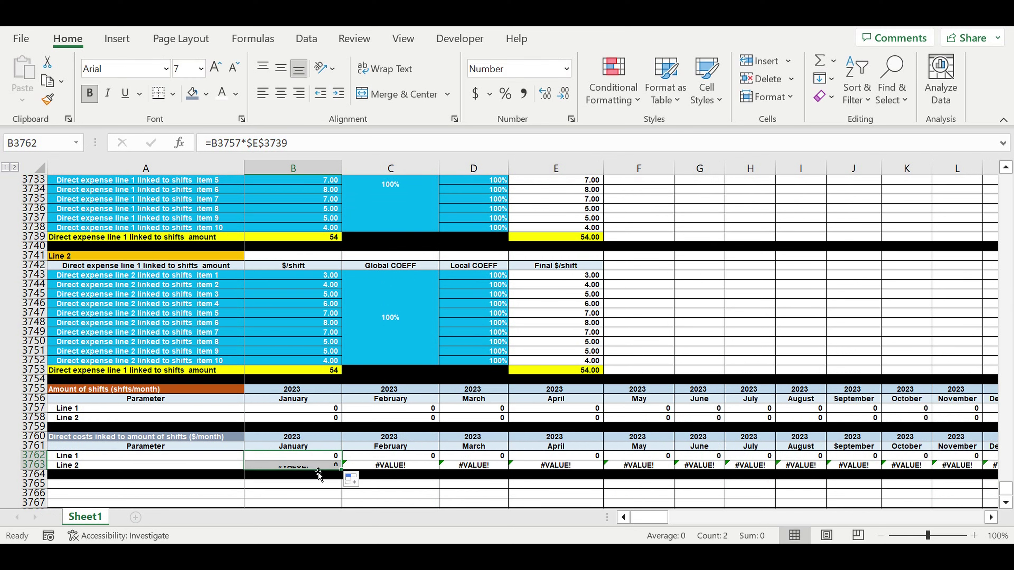
left_click(310, 466)
left_click(315, 146)
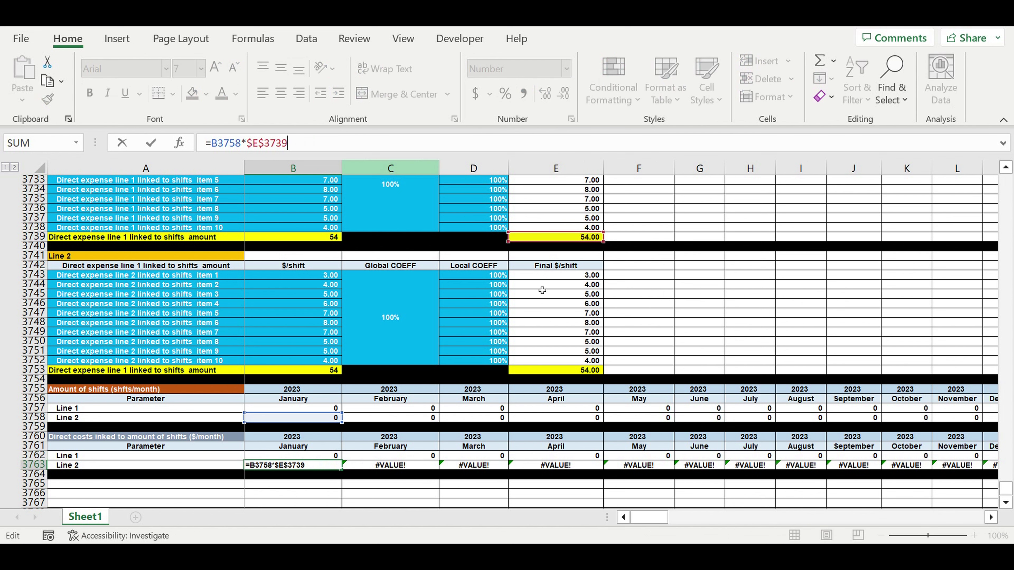
left_click_drag(550, 240, 558, 371)
key("Return")
Step: Fill B3762:B3763 across to December 2032 and give both rows, including their labels, a red fill with white text
left_click_drag(311, 457, 854, 471)
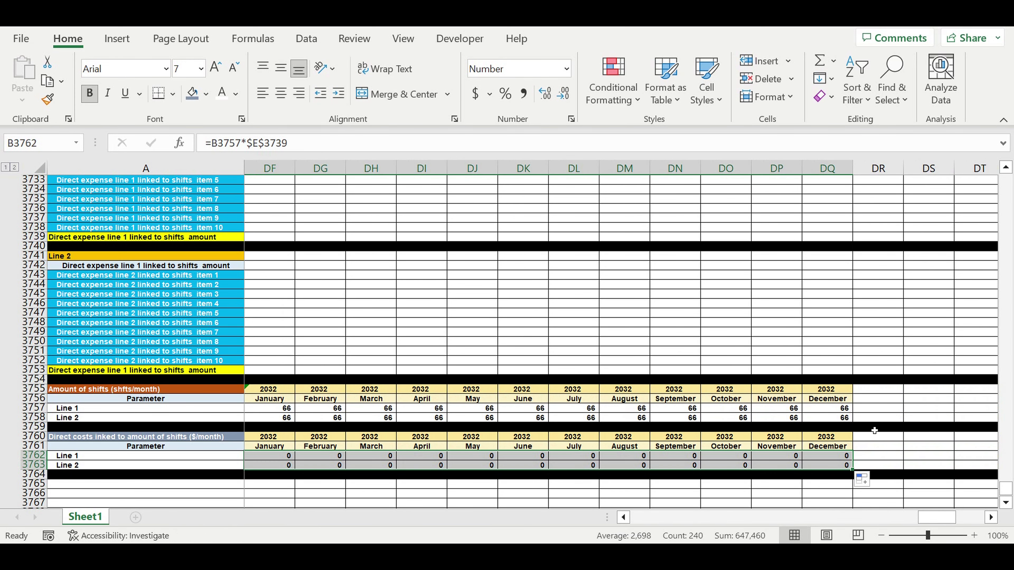
left_click_drag(942, 523, 224, 487)
left_click_drag(36, 456, 33, 465)
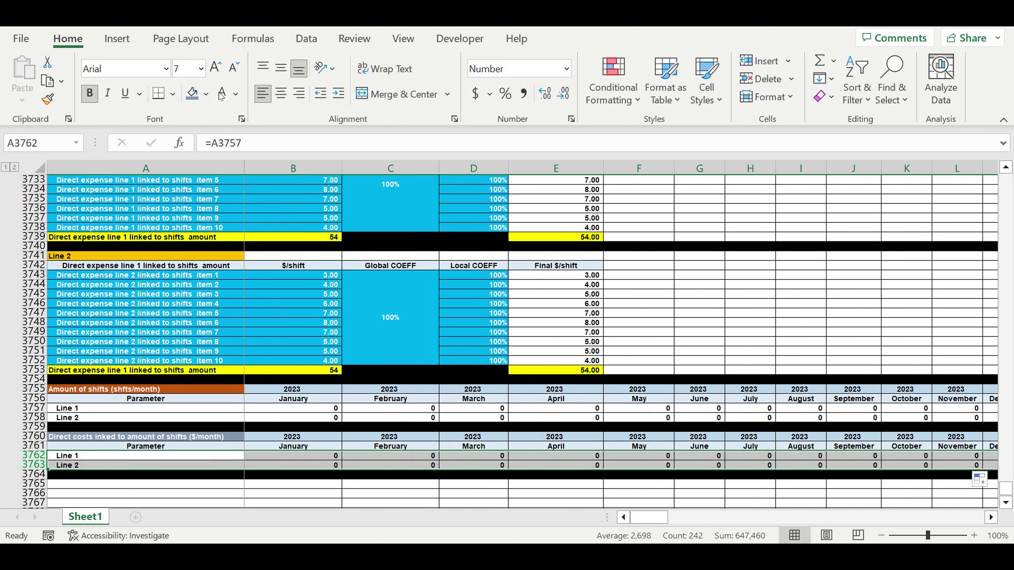
left_click(205, 94)
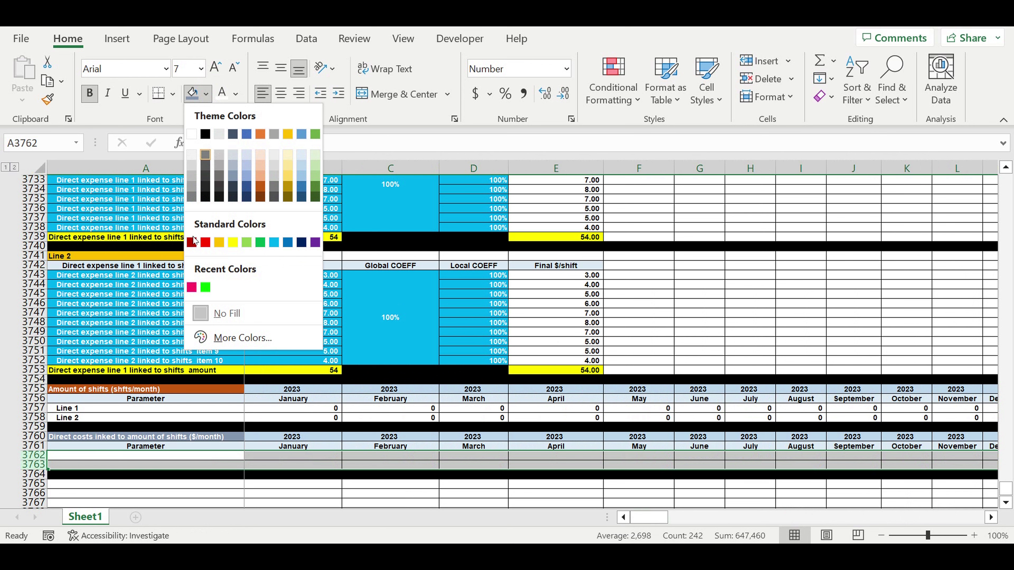
left_click(191, 242)
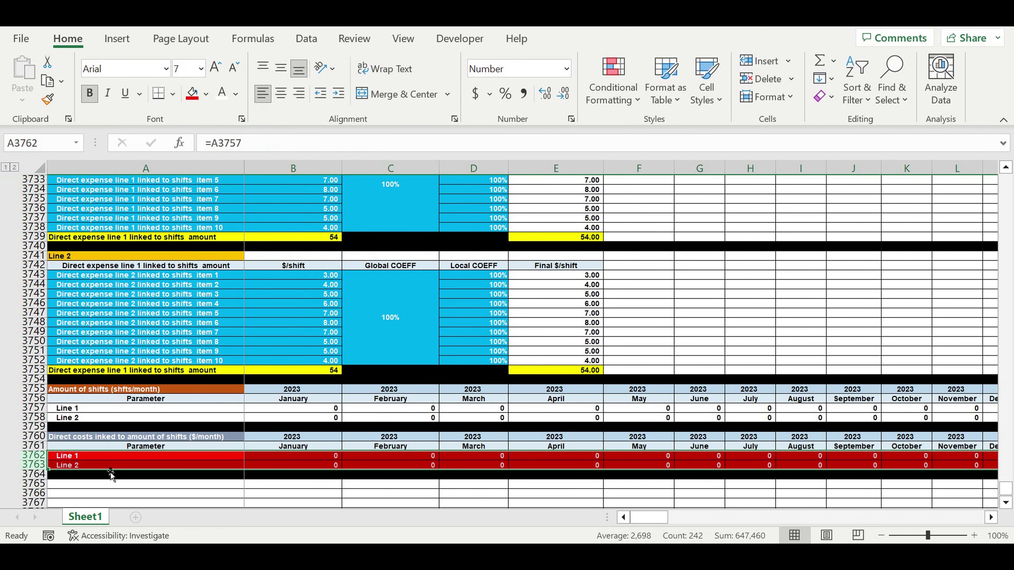
left_click(79, 458)
left_click(85, 465)
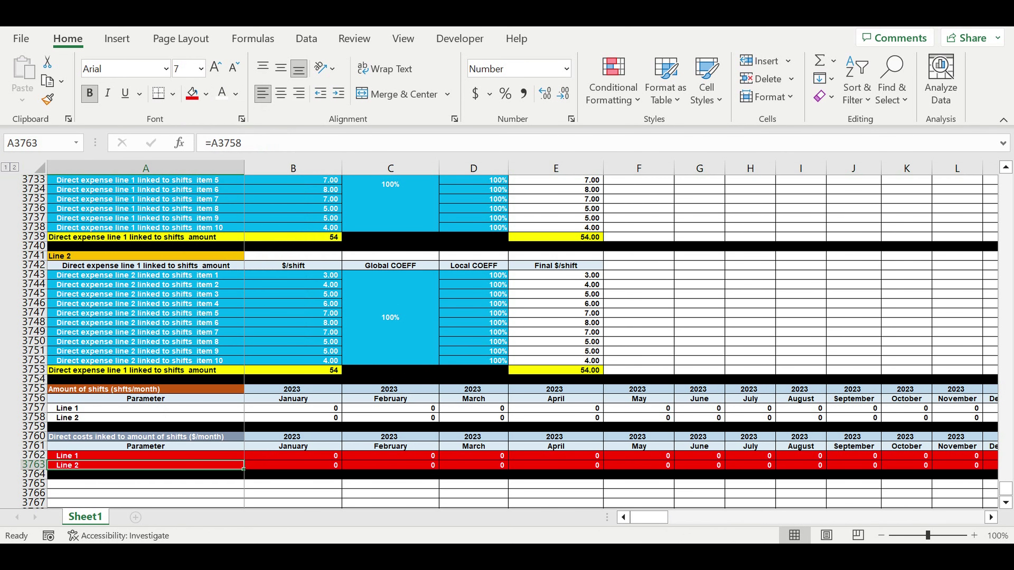
Step: Examine the Line 1 and Line 2 direct costs across the months and inspect the January 2024 Line 1 formula
left_click_drag(648, 518, 714, 516)
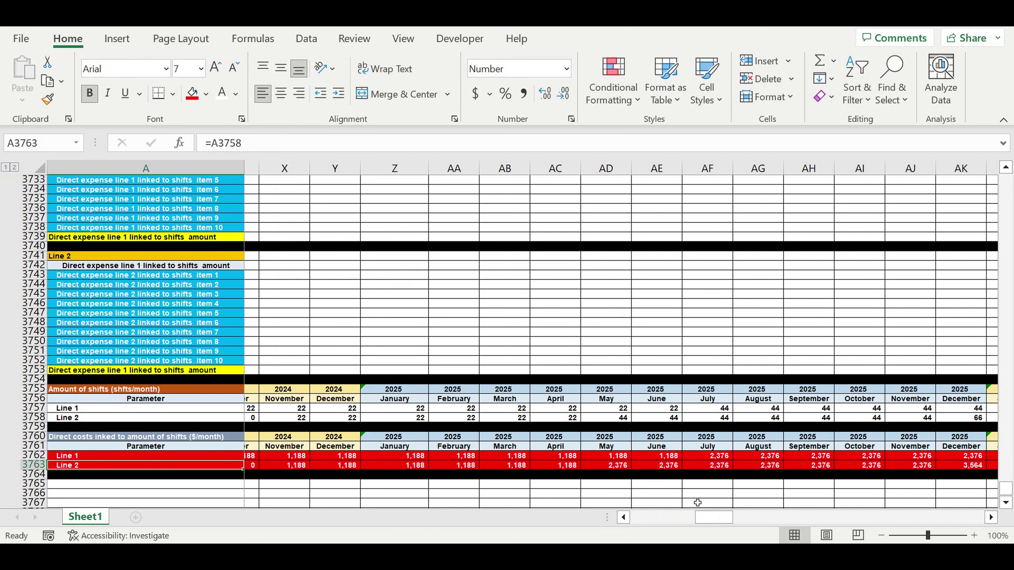
left_click_drag(714, 518, 647, 521)
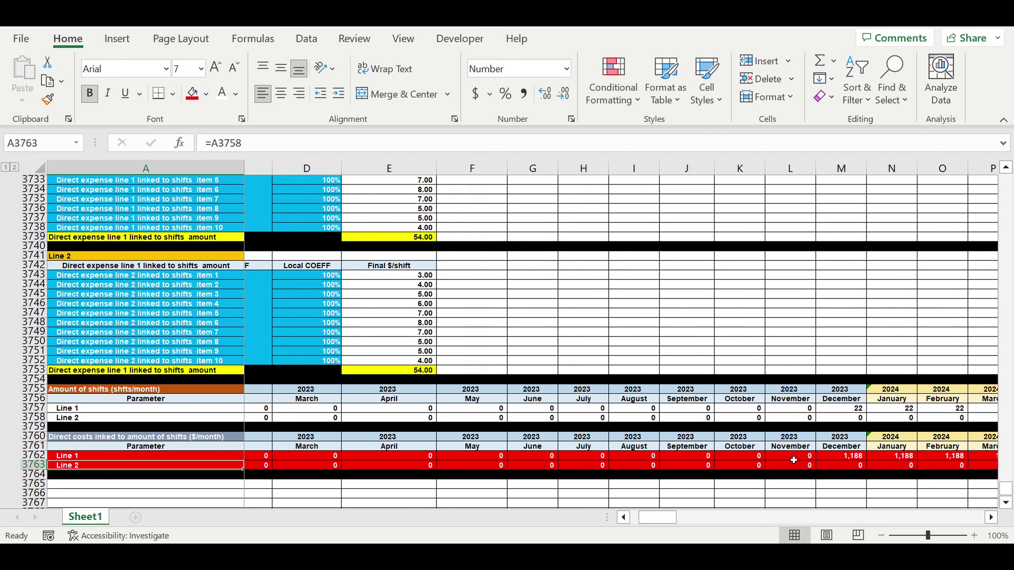
scroll(411, 257, "up", 2)
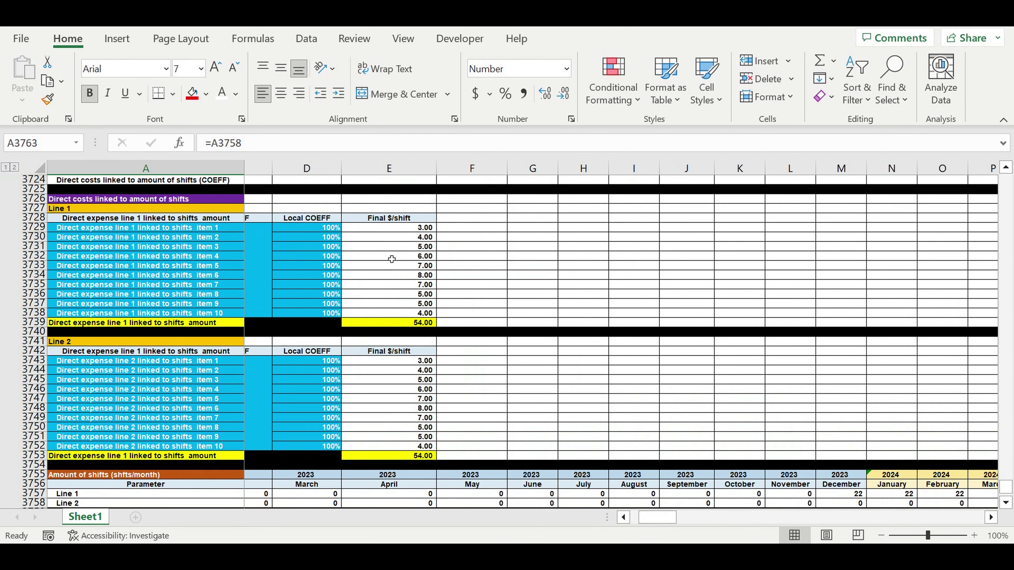
scroll(799, 411, "down", 3)
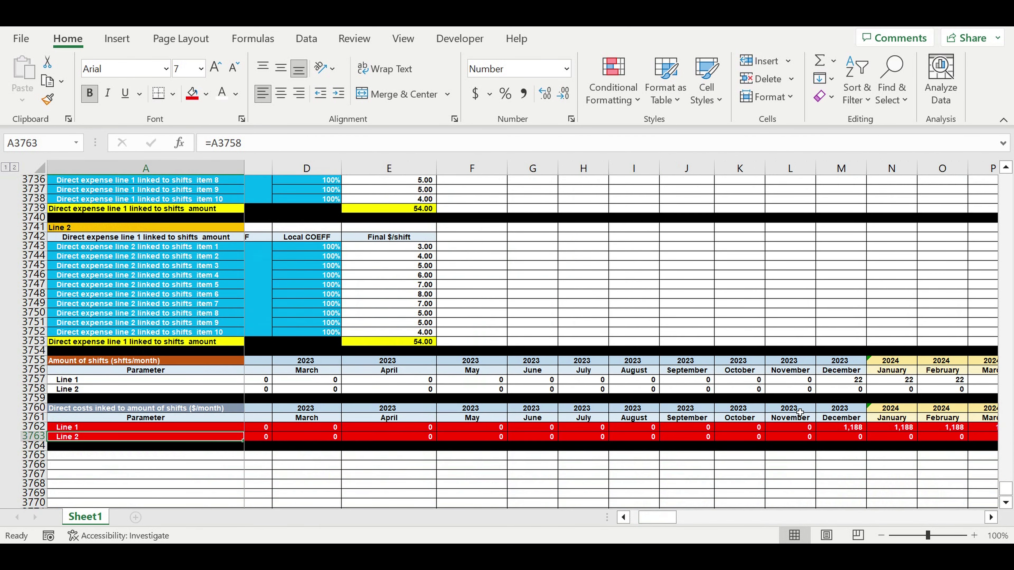
left_click(900, 428)
left_click_drag(639, 520, 632, 519)
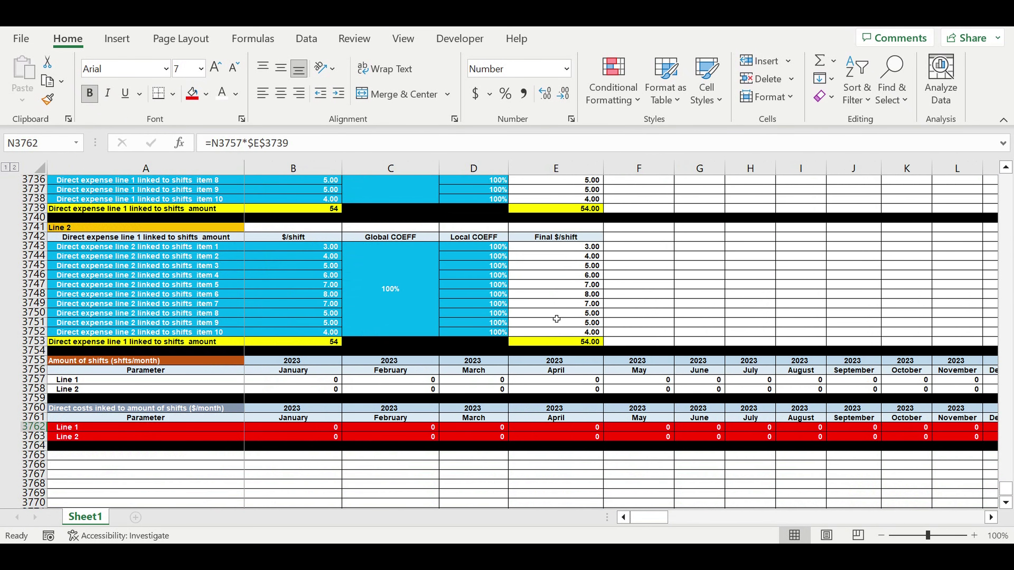
Step: Set the Line 1 Global COEFF to 300% and check its effect on the monthly Line 1 direct costs
scroll(447, 275, "up", 4)
left_click(416, 268)
type("300")
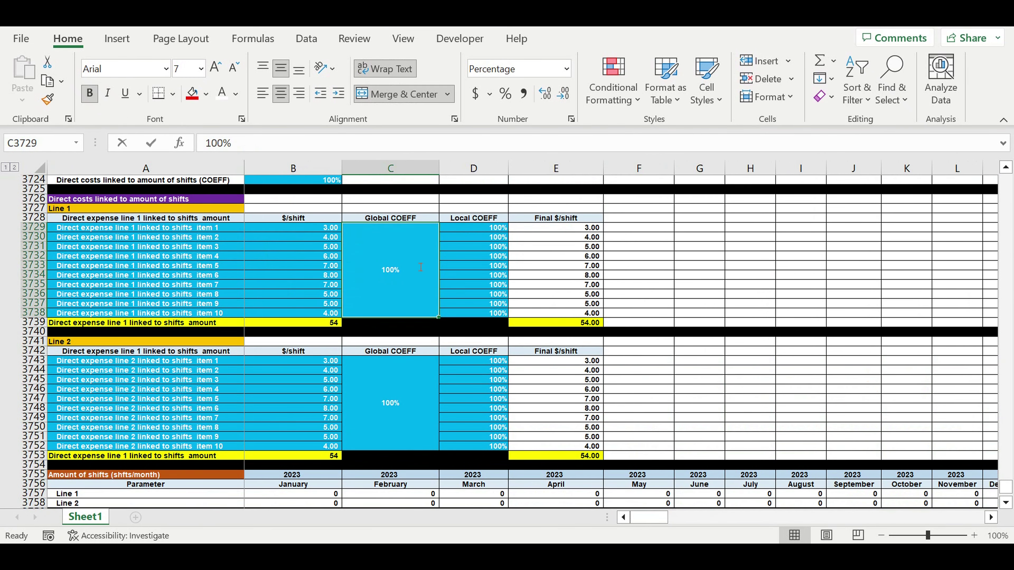
key("Return")
left_click(725, 298)
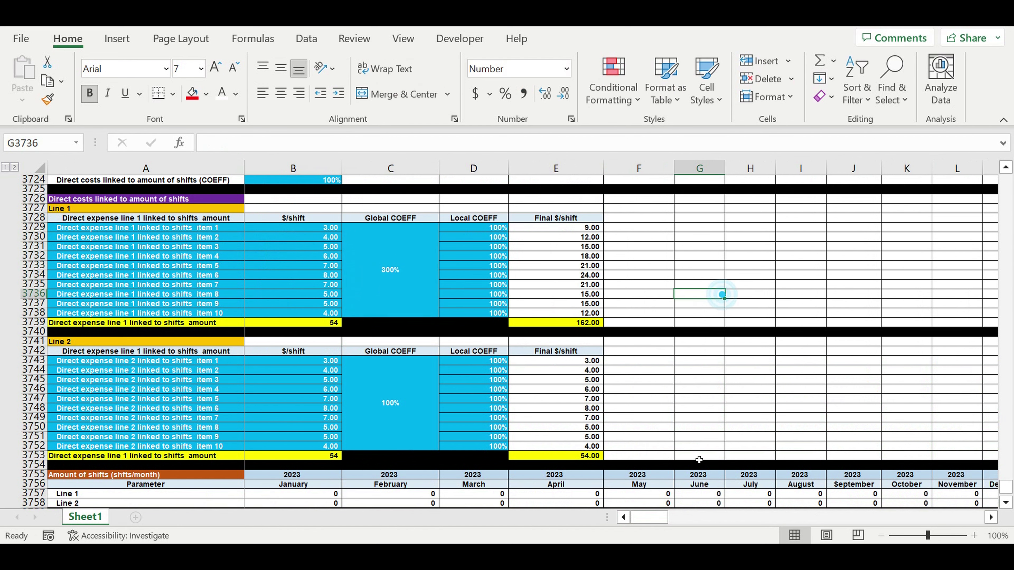
scroll(722, 379, "right", 6)
scroll(720, 450, "down", 5)
scroll(721, 450, "right", 3)
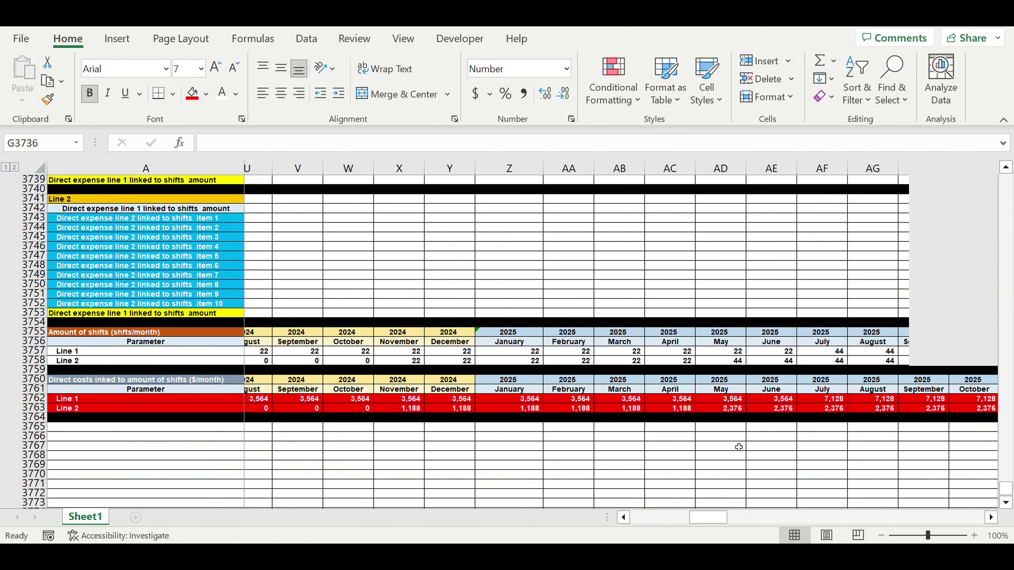
left_click(687, 399)
Step: Set the Line 1 Global COEFF back to 100%
left_click_drag(693, 516, 430, 384)
scroll(407, 298, "up", 5)
left_click(407, 298)
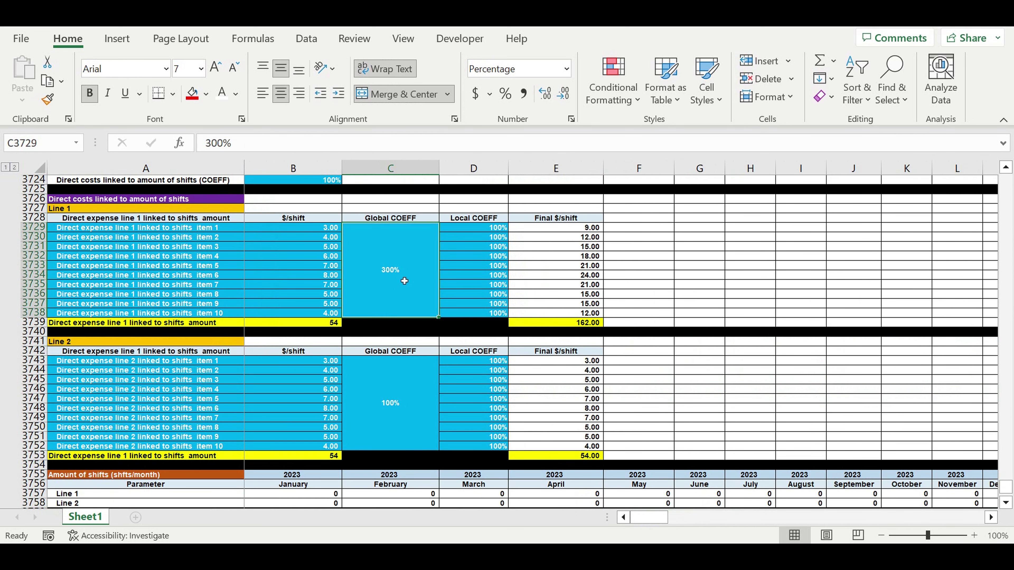
type("100")
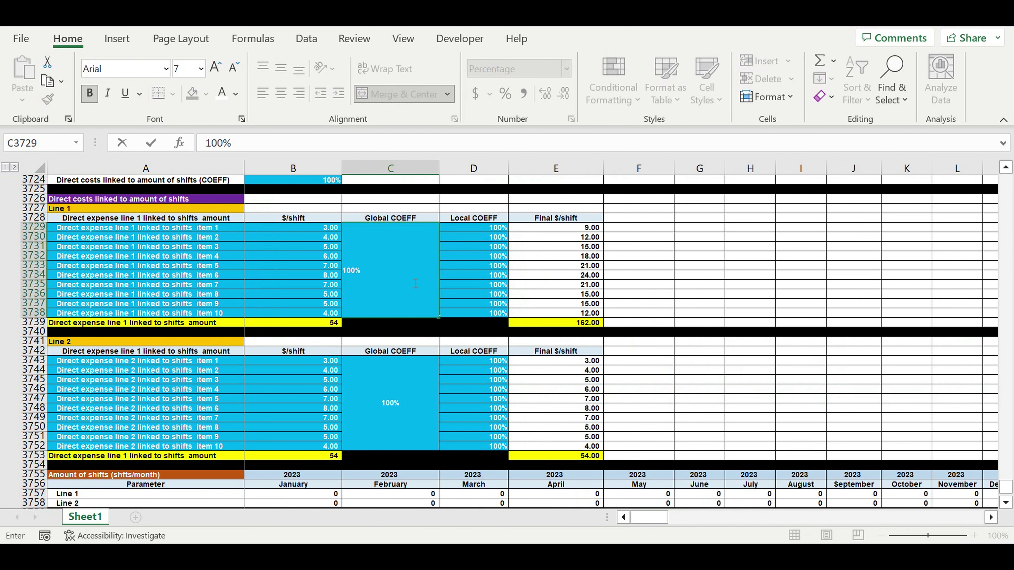
key("Return")
left_click(411, 389)
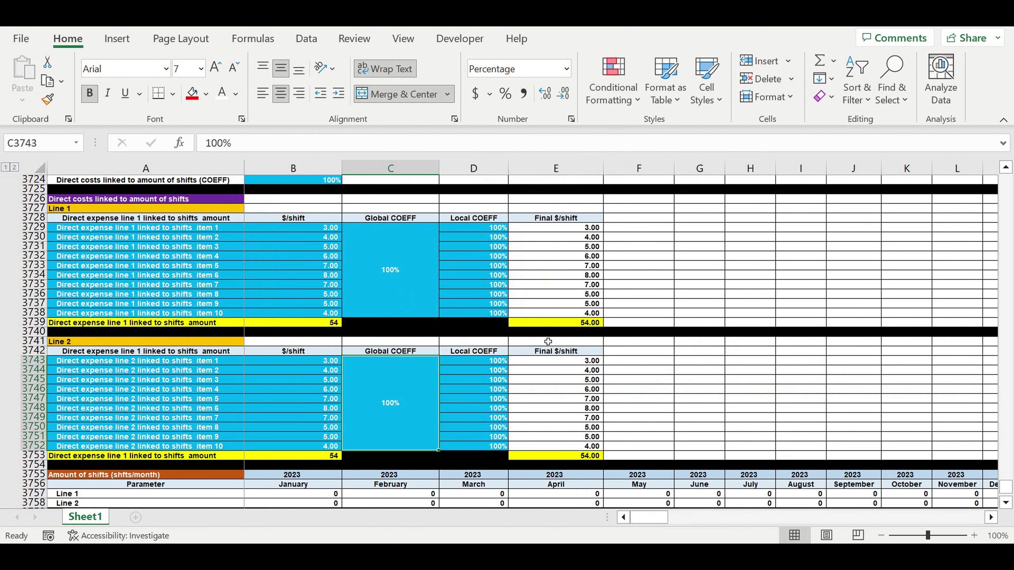
scroll(548, 342, "down", 4)
left_click(221, 467)
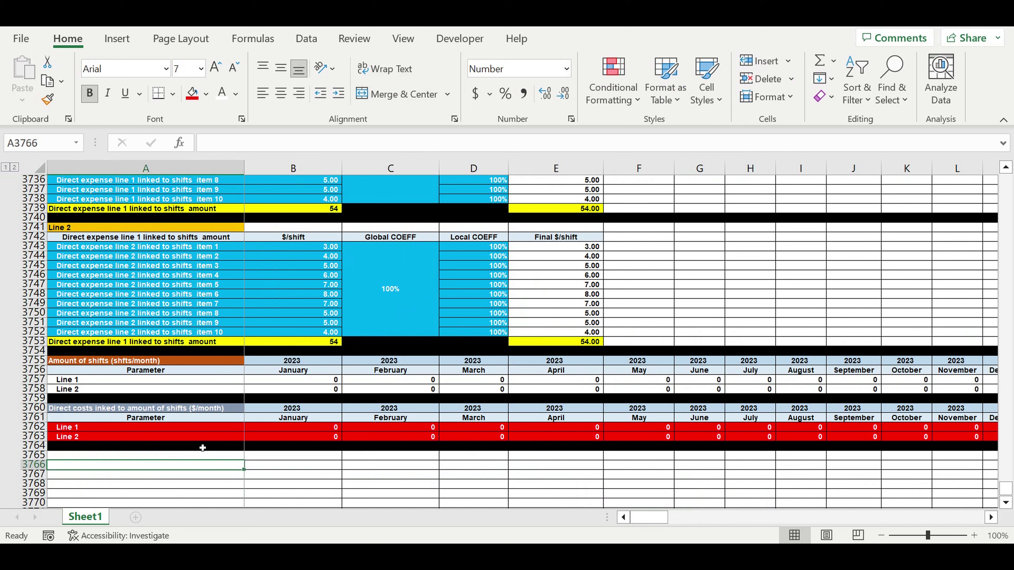
left_click(203, 427)
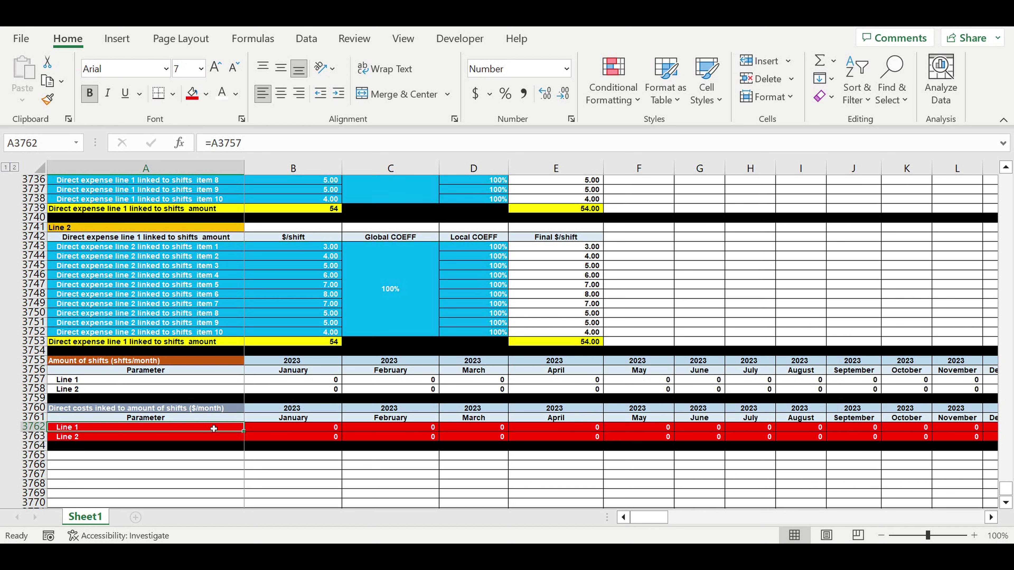
left_click(252, 455)
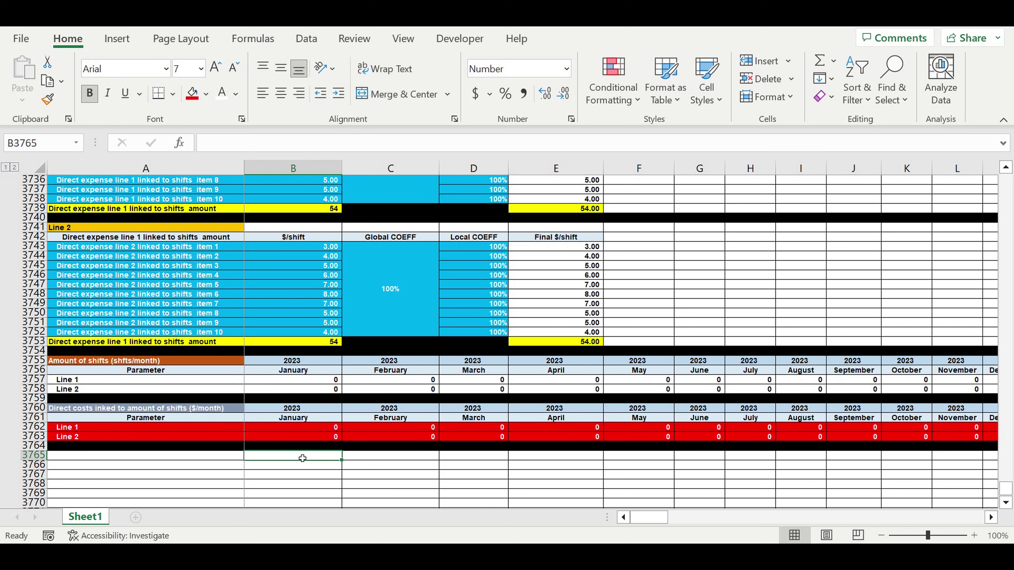